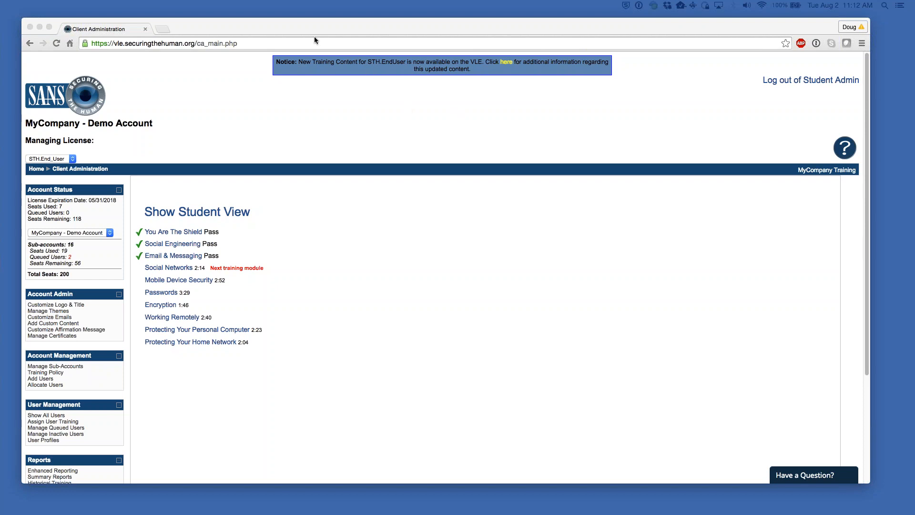
- Switch to Show Student View to display the student Library of Training Videos
drag(307, 30, 304, 30)
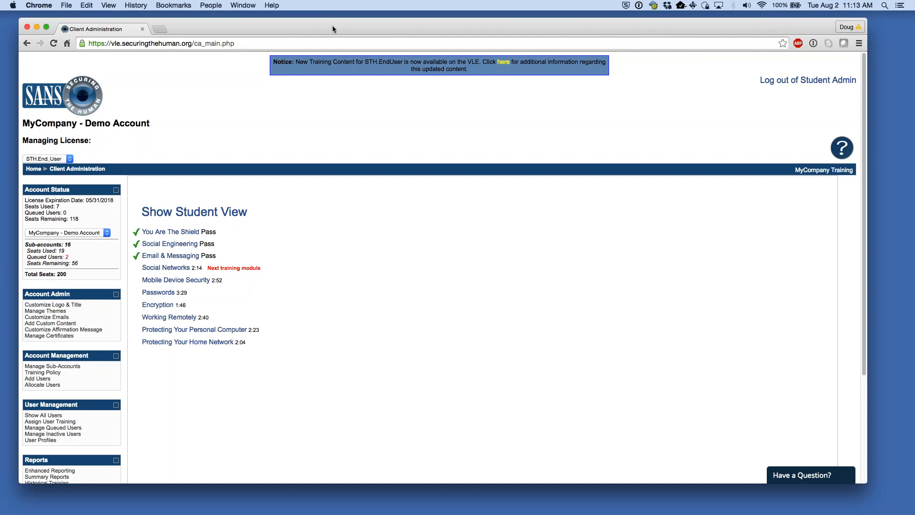
drag(332, 25, 336, 26)
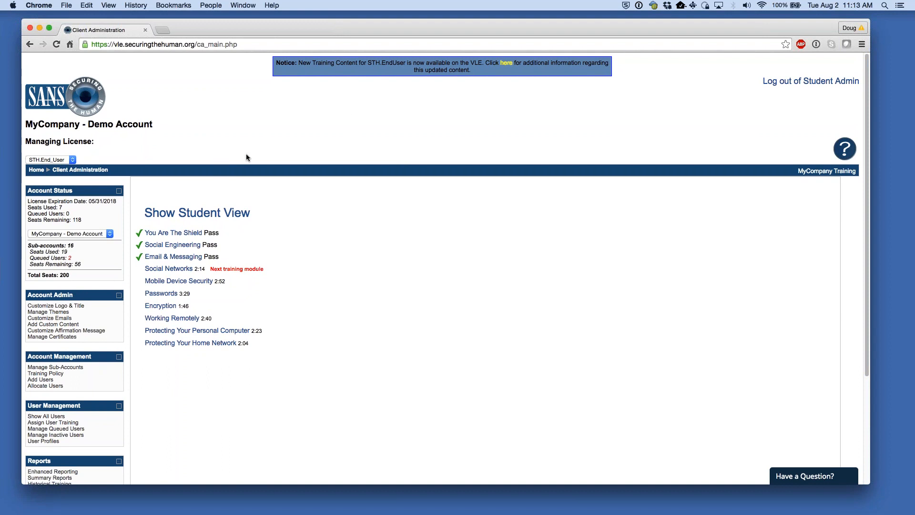
drag(256, 214, 144, 214)
click(162, 180)
click(207, 217)
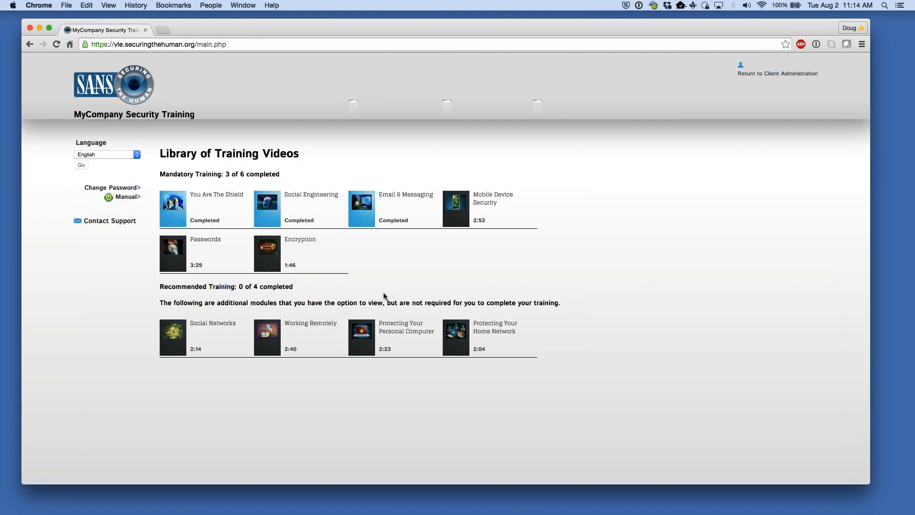
click(121, 153)
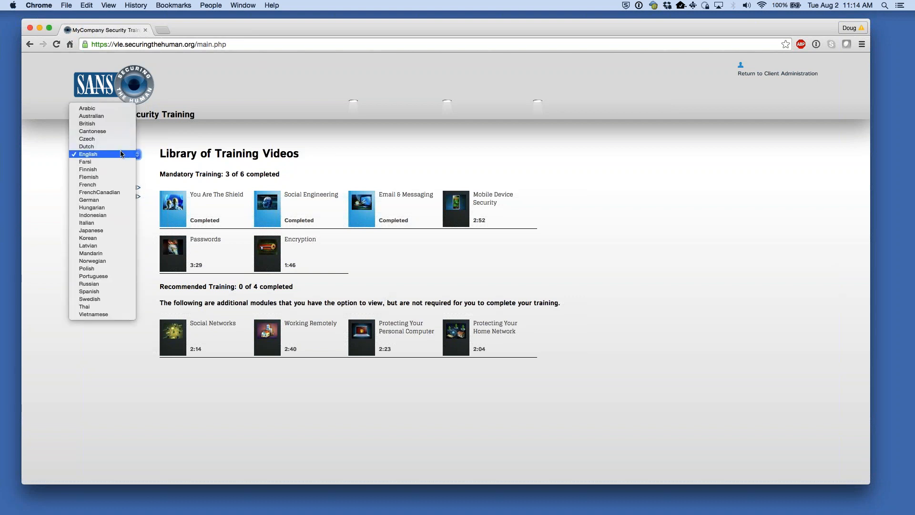
click(155, 135)
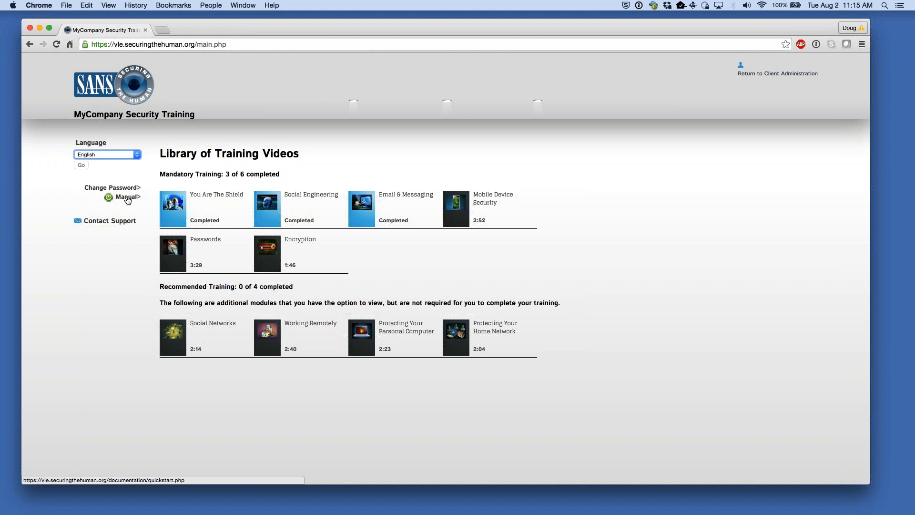
click(464, 265)
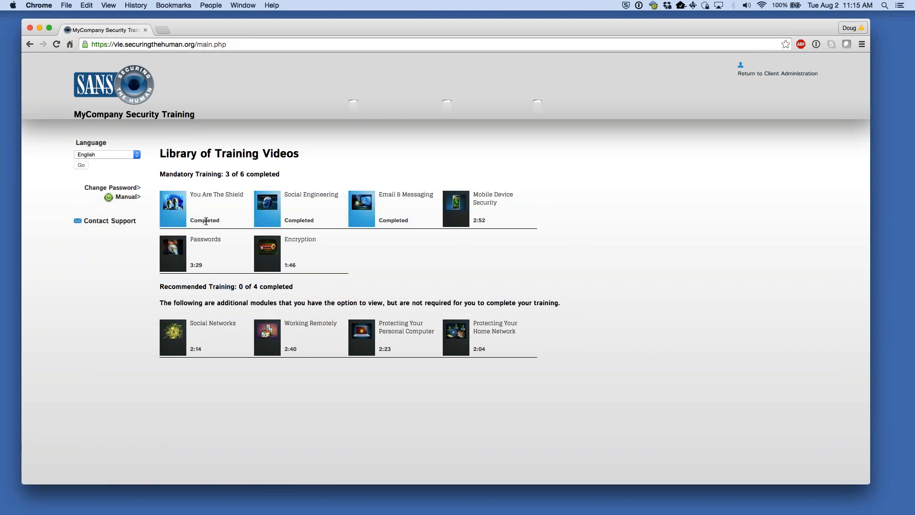
double_click(206, 222)
click(423, 256)
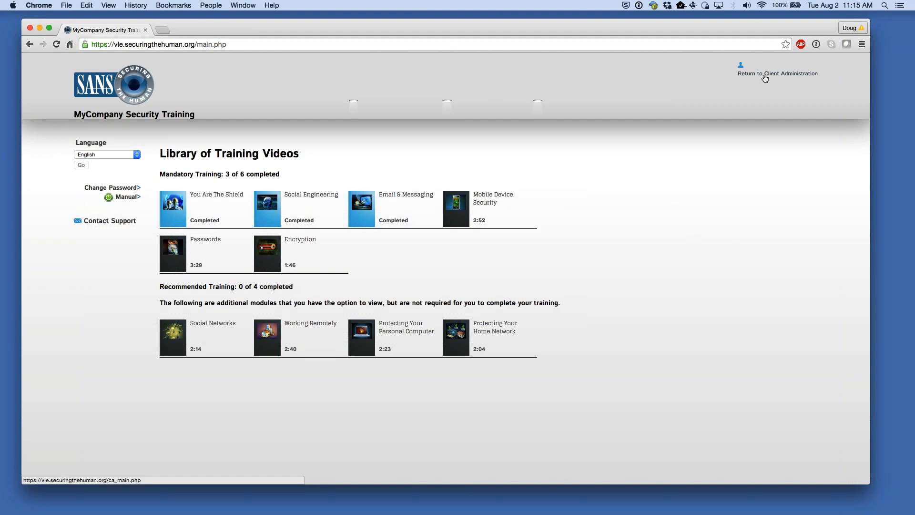
- Return from the student library to the MyCompany - Demo Account Client Administration page
click(789, 76)
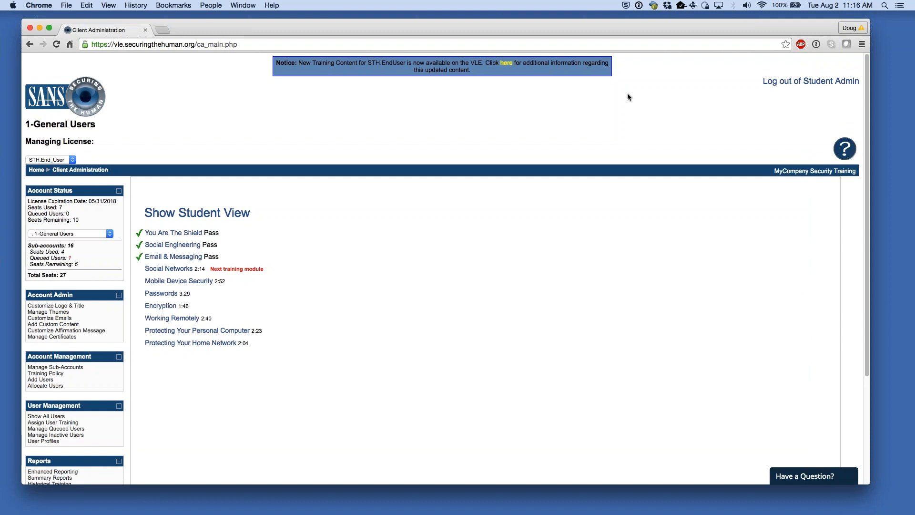
drag(574, 26, 566, 23)
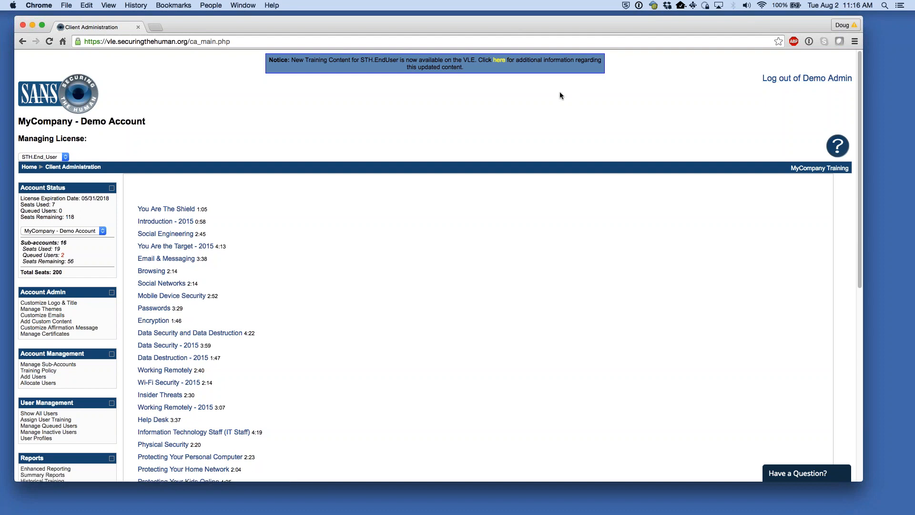
scroll(314, 127, down, 1)
scroll(299, 121, up, 1)
drag(146, 122, 18, 122)
click(224, 137)
click(63, 157)
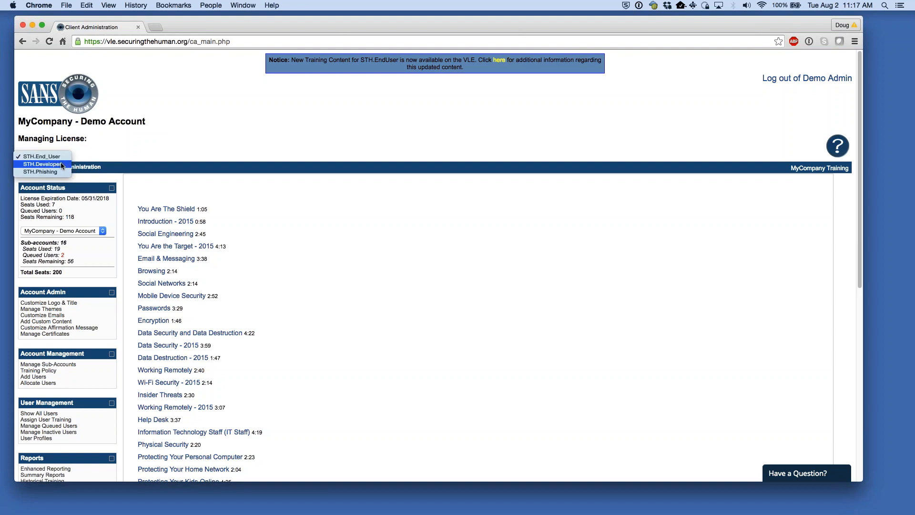
click(63, 164)
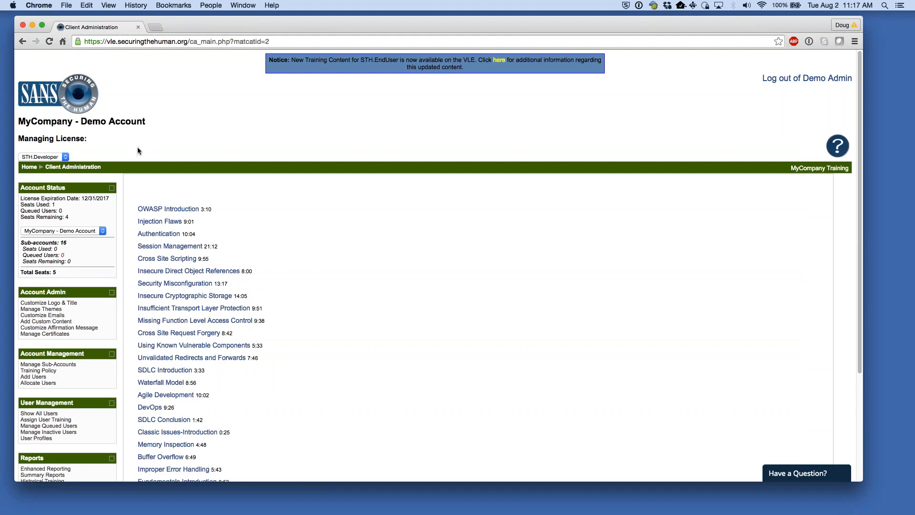
click(60, 158)
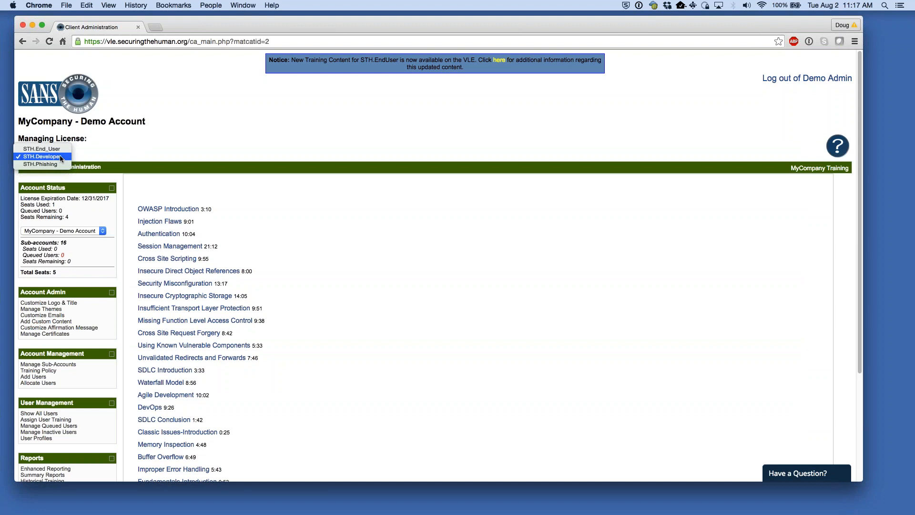
click(60, 151)
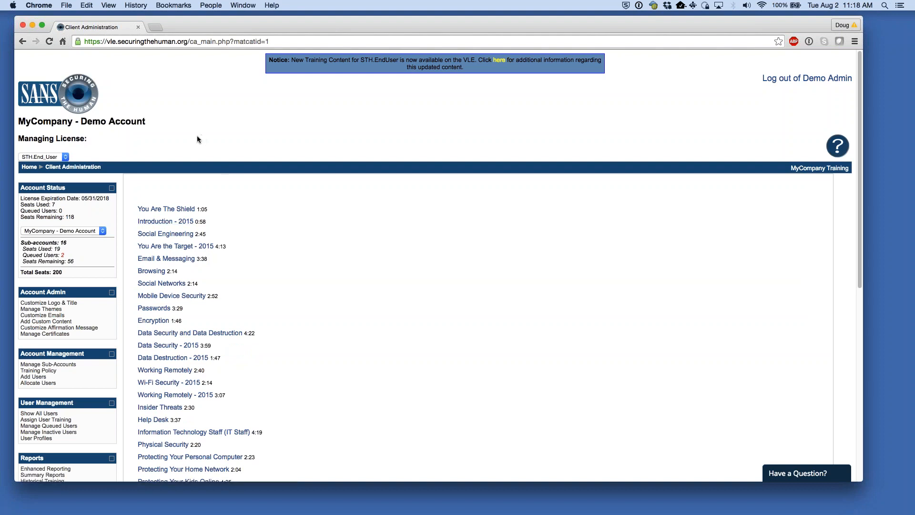
scroll(286, 218, down, 3)
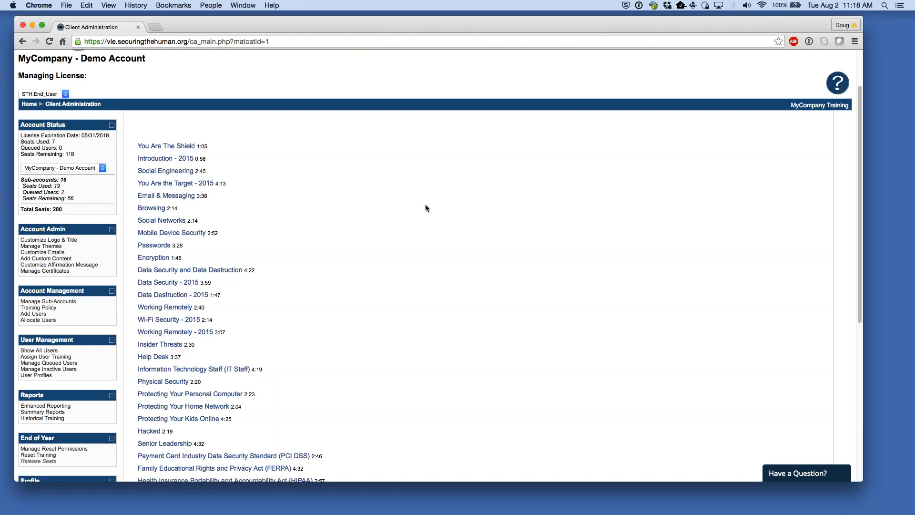
scroll(362, 217, down, 1)
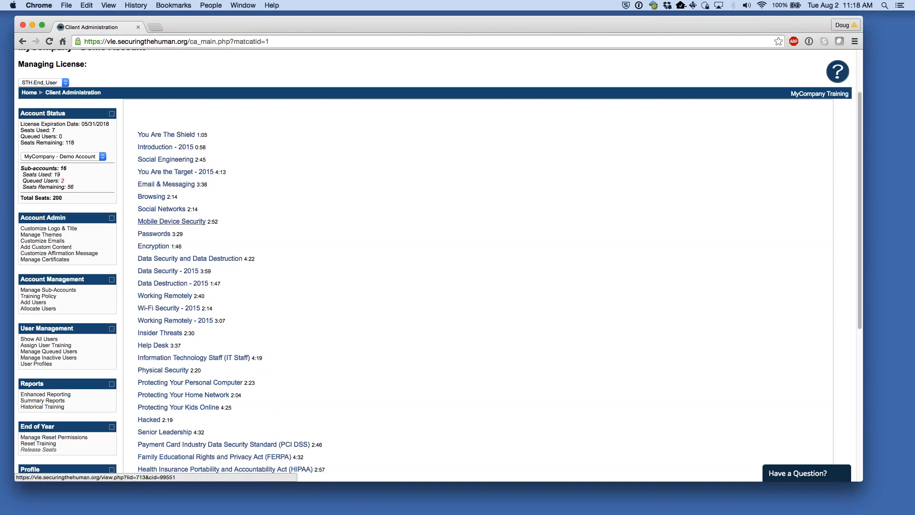
scroll(377, 285, up, 5)
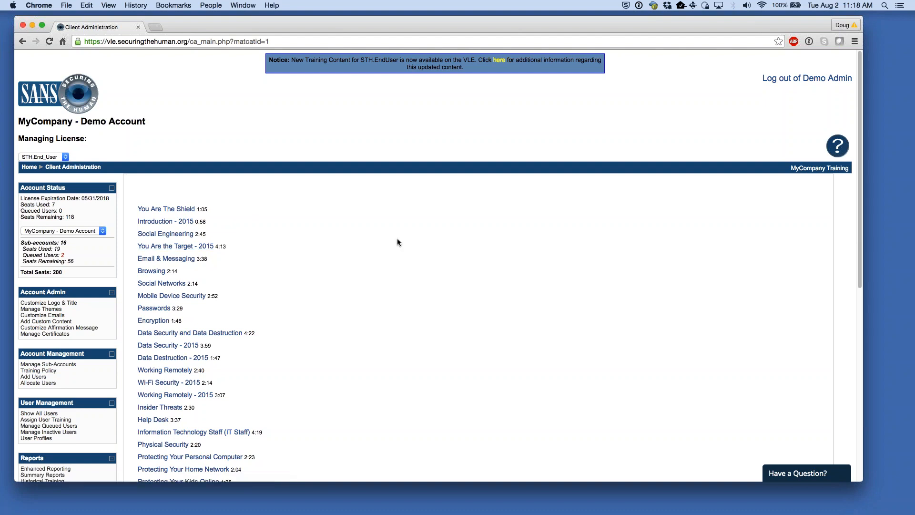
scroll(395, 243, down, 1)
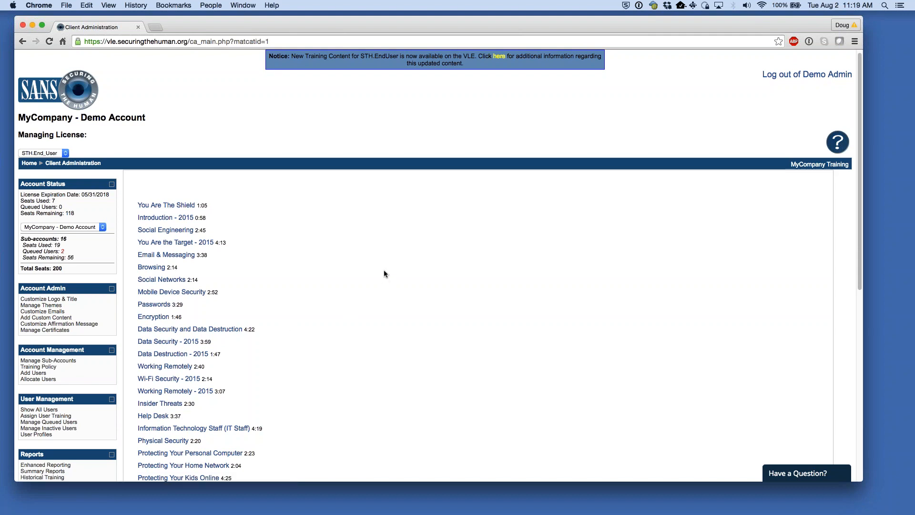
scroll(384, 270, down, 1)
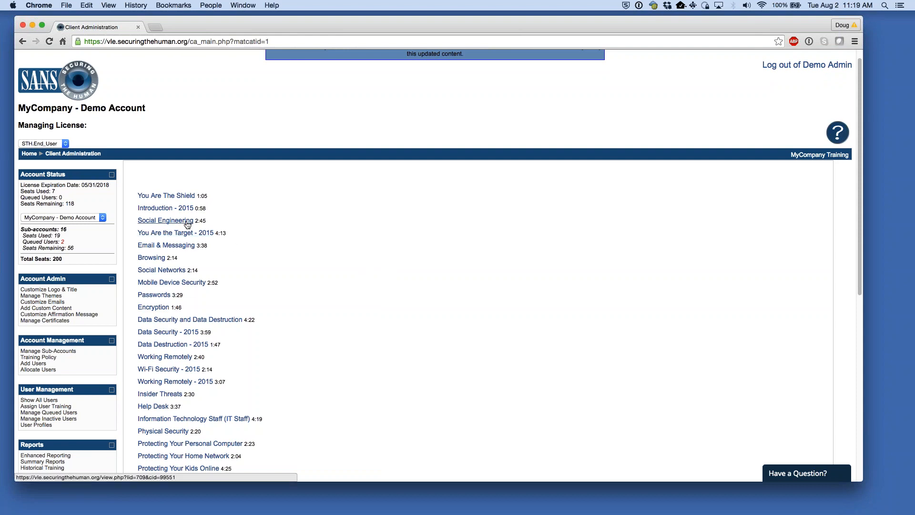
scroll(345, 244, down, 10)
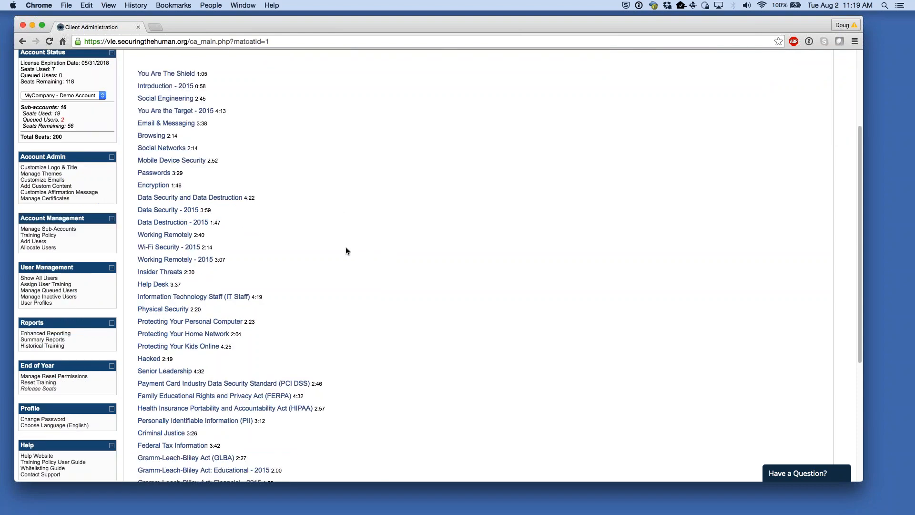
scroll(343, 265, up, 11)
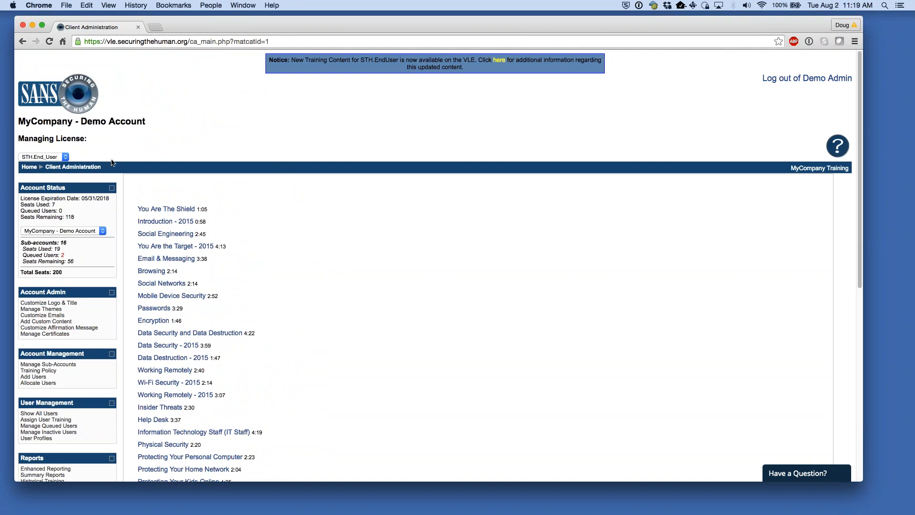
- Go back to Client Administration home and highlight the License Expiration Date in Account Status
click(28, 171)
scroll(72, 205, down, 1)
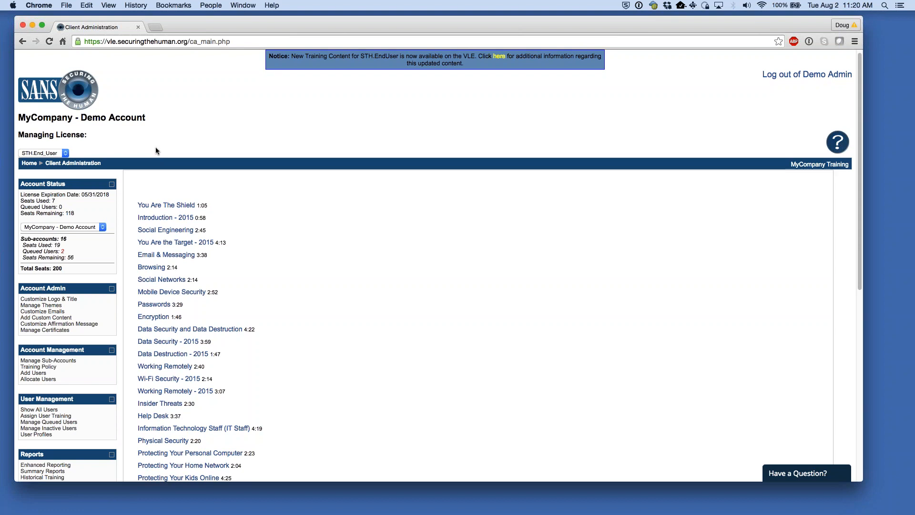
drag(80, 195, 109, 195)
scroll(289, 164, down, 1)
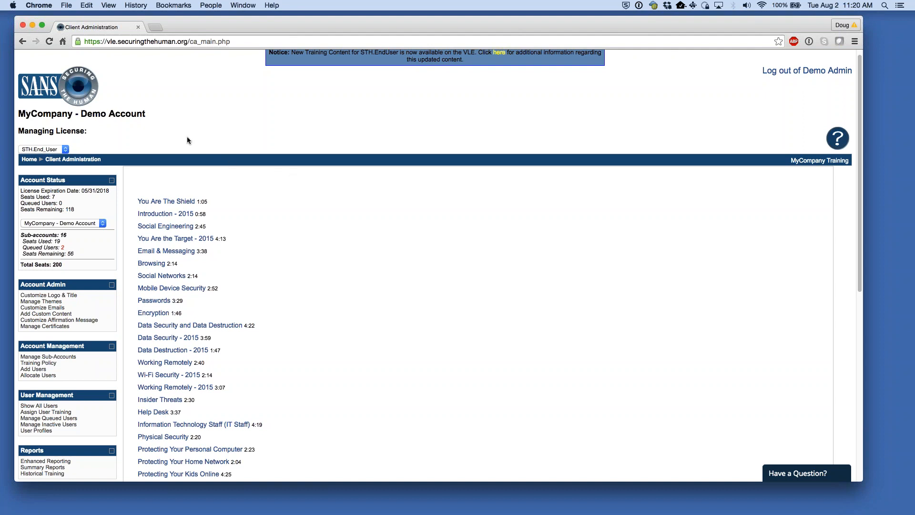
scroll(186, 141, down, 3)
drag(21, 145, 47, 145)
click(49, 144)
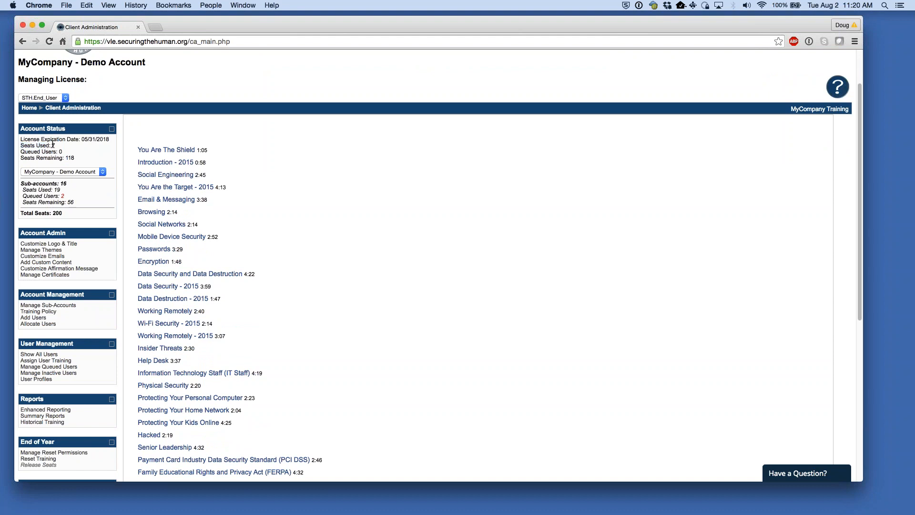
drag(21, 152, 66, 150)
drag(221, 23, 222, 26)
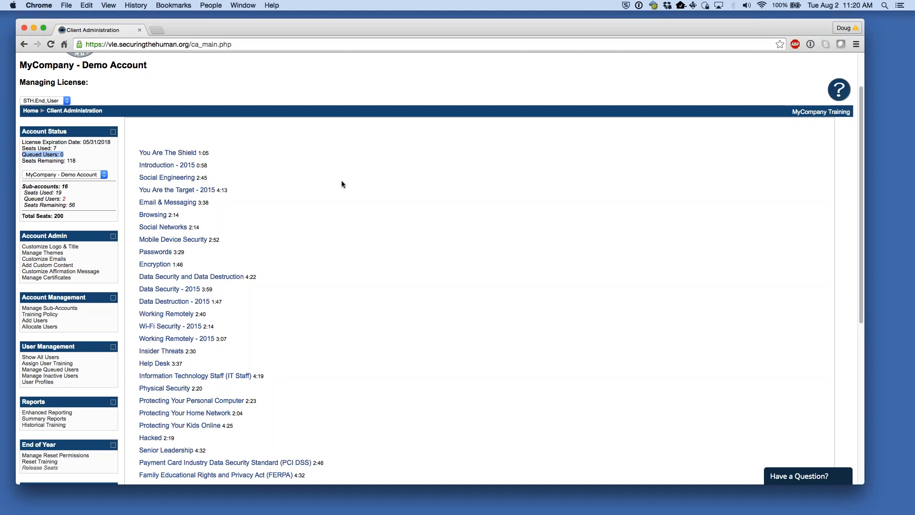
click(51, 176)
click(51, 176)
click(94, 174)
click(93, 173)
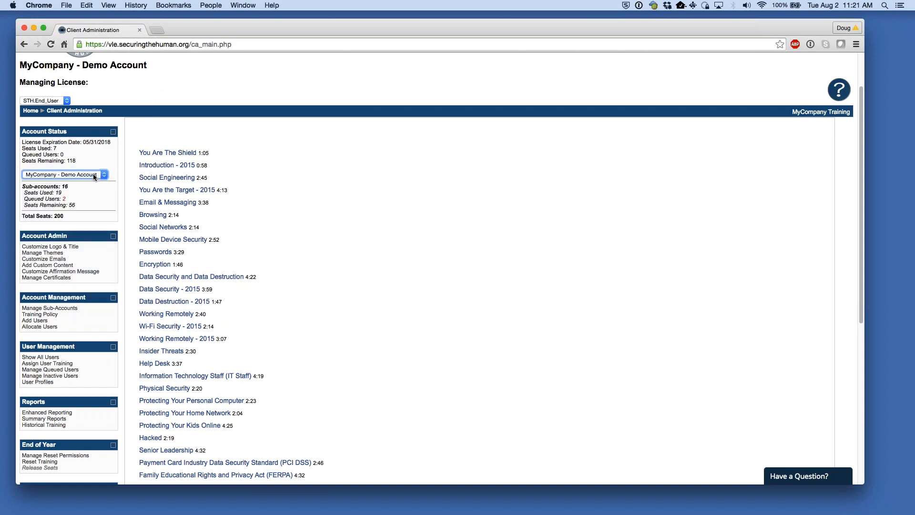
- Choose 1-General Users from the Account Status sub-account dropdown to manage it
click(94, 174)
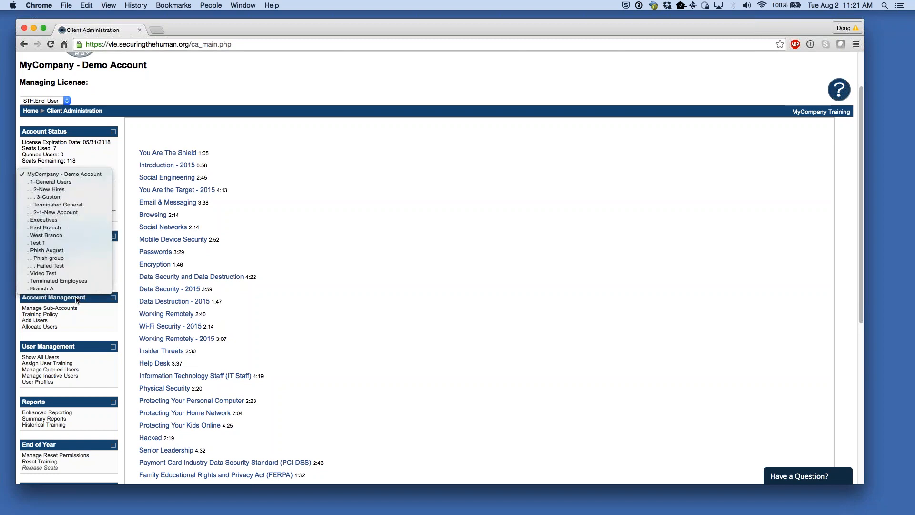
click(108, 163)
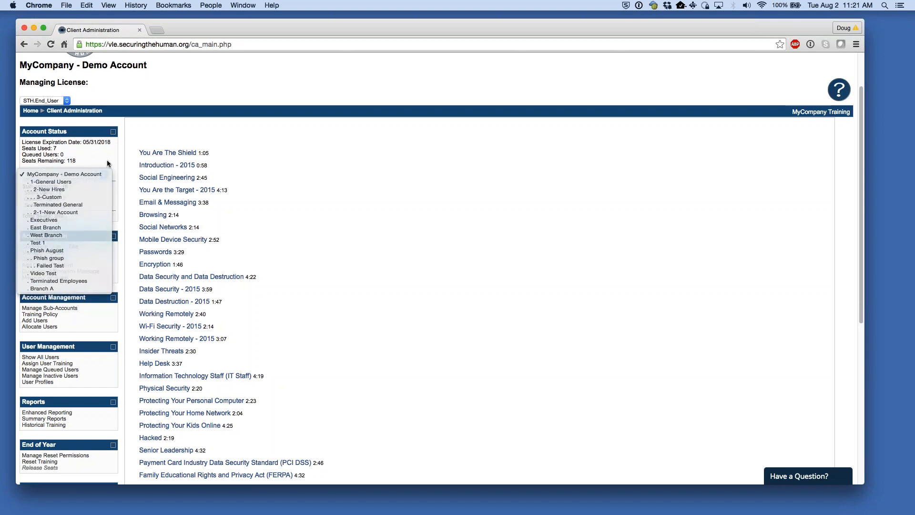
click(216, 102)
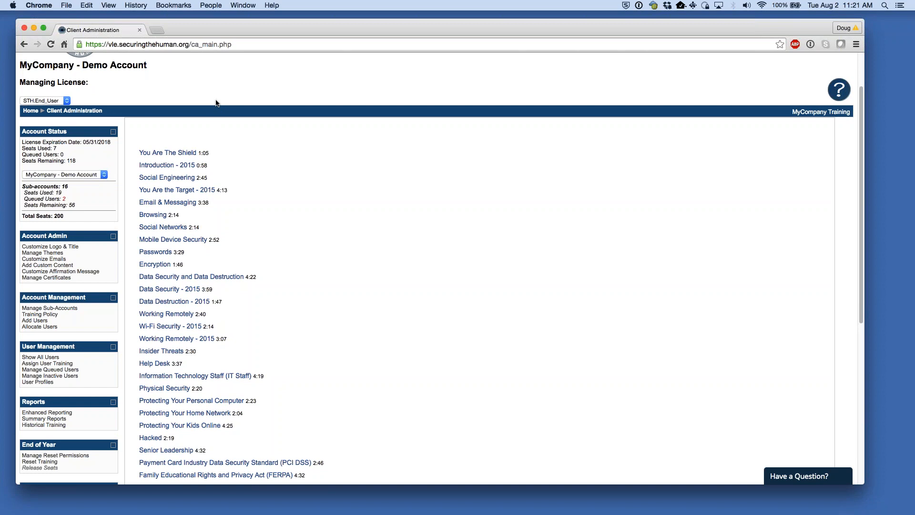
click(56, 175)
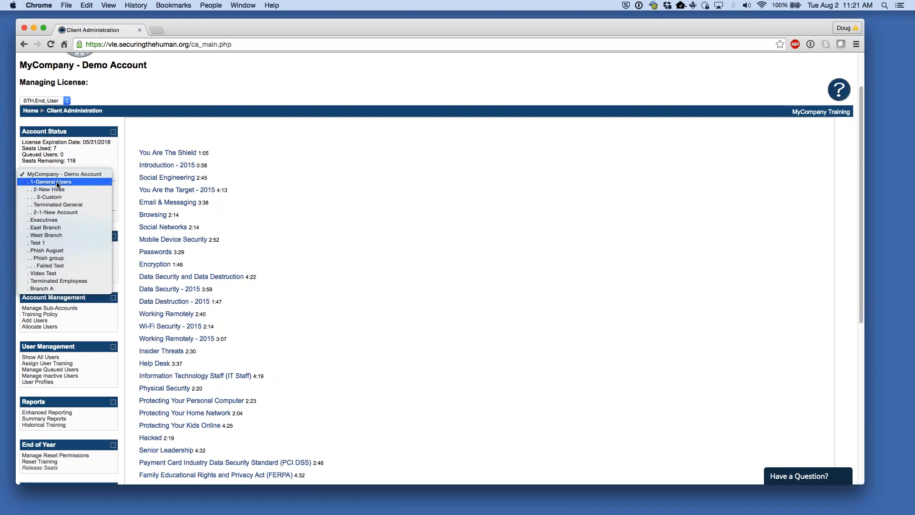
click(57, 183)
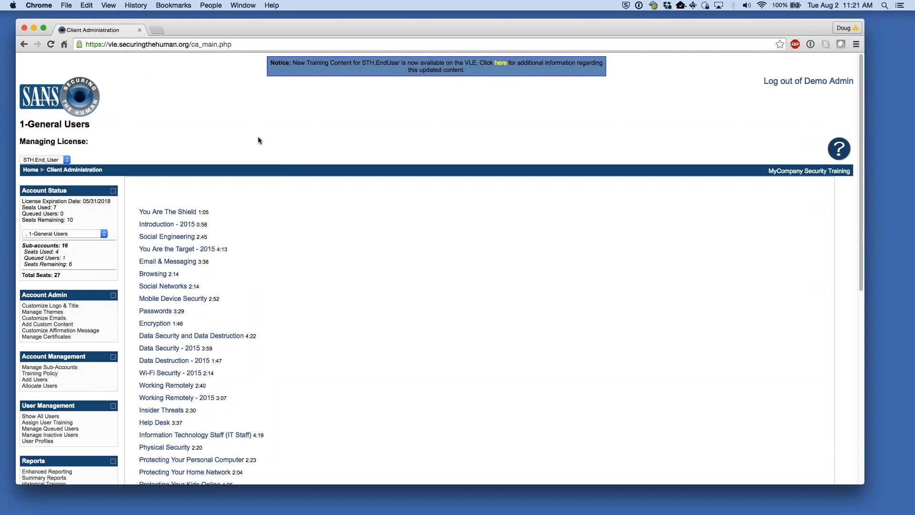
- Check the Managing License list, view 2-New Hires, then switch back to MyCompany - Demo Account
click(66, 160)
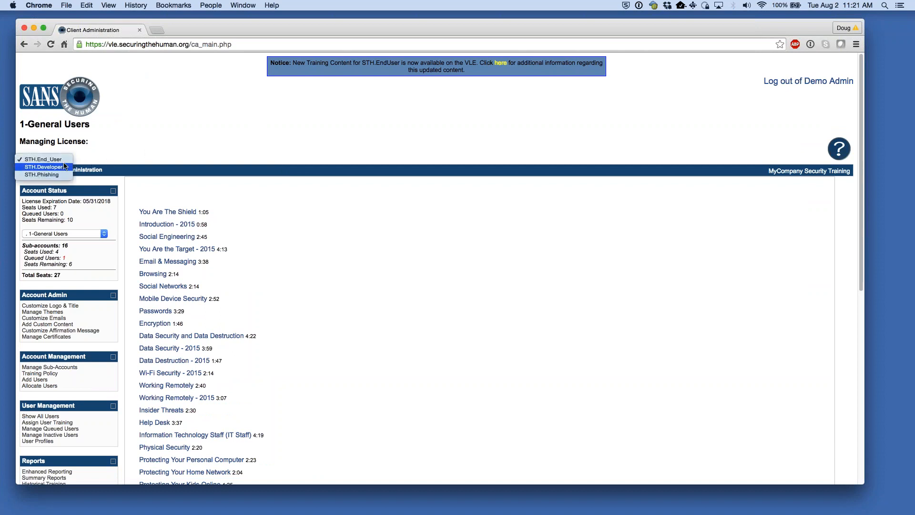
click(125, 158)
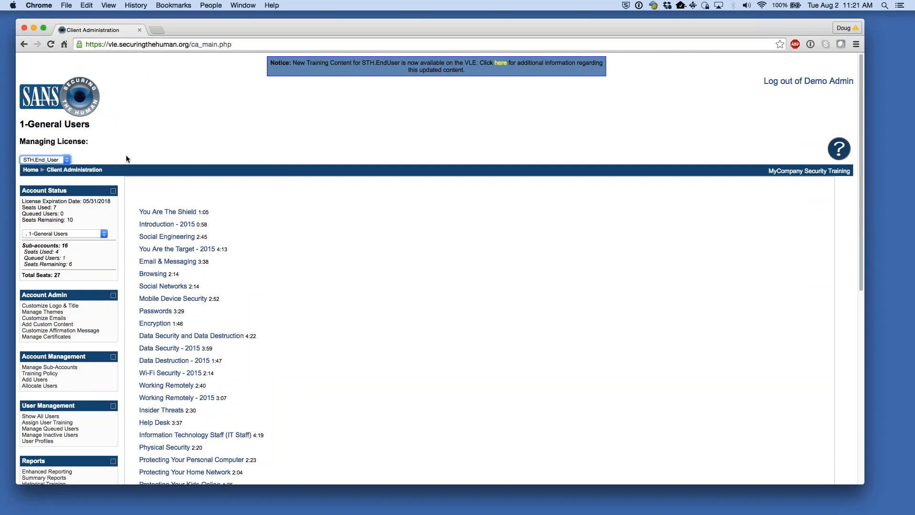
click(95, 233)
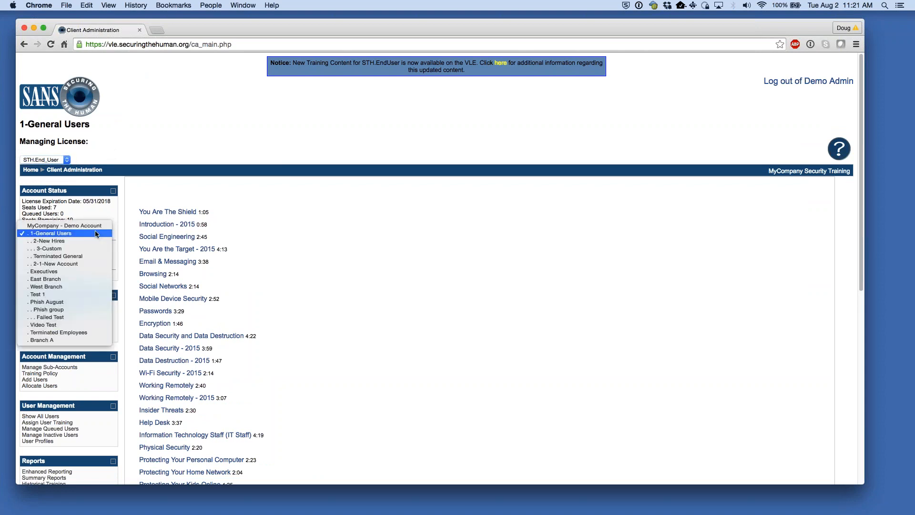
click(73, 240)
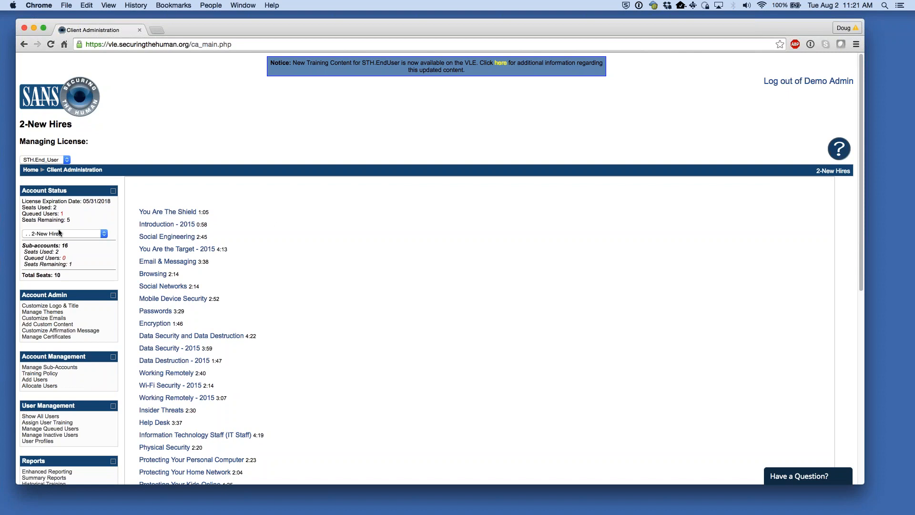
click(96, 237)
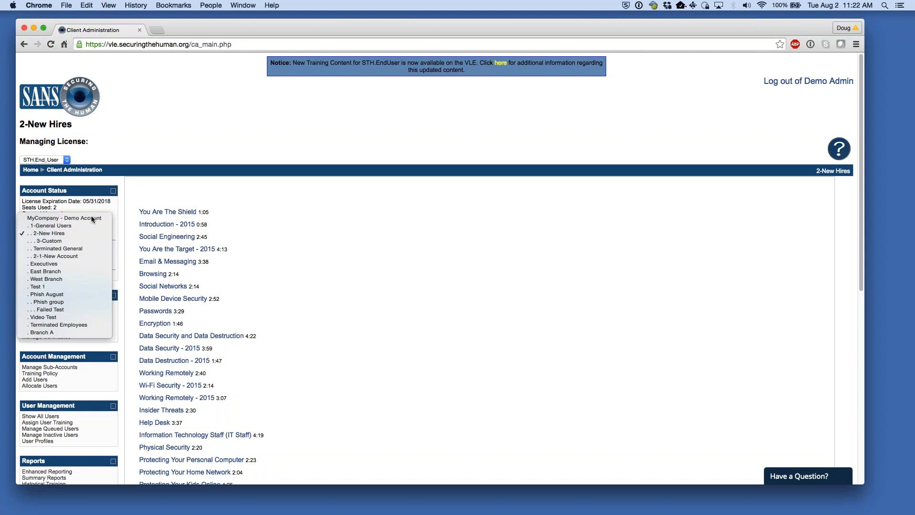
click(91, 217)
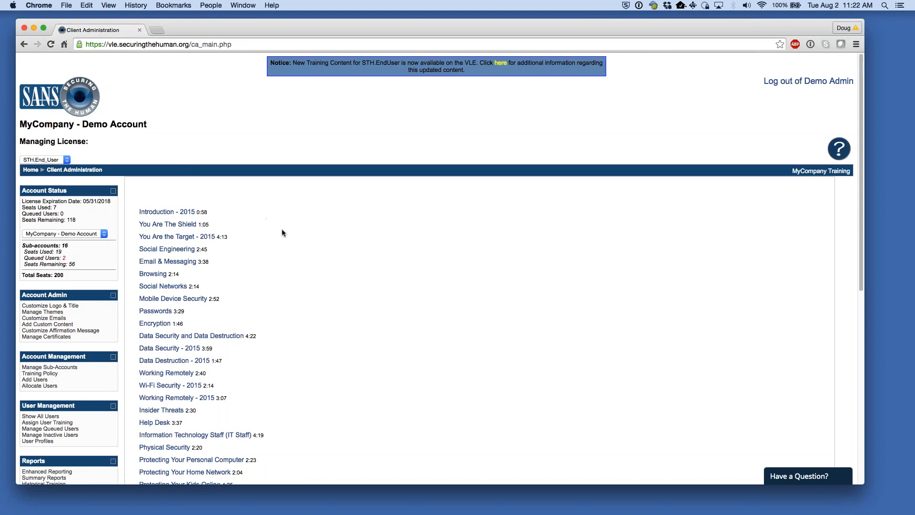
scroll(300, 248, down, 1)
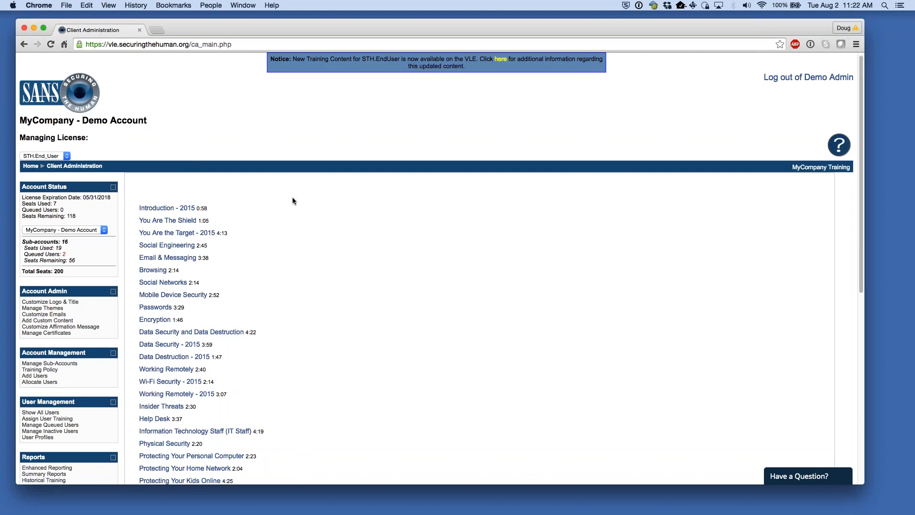
scroll(296, 198, down, 1)
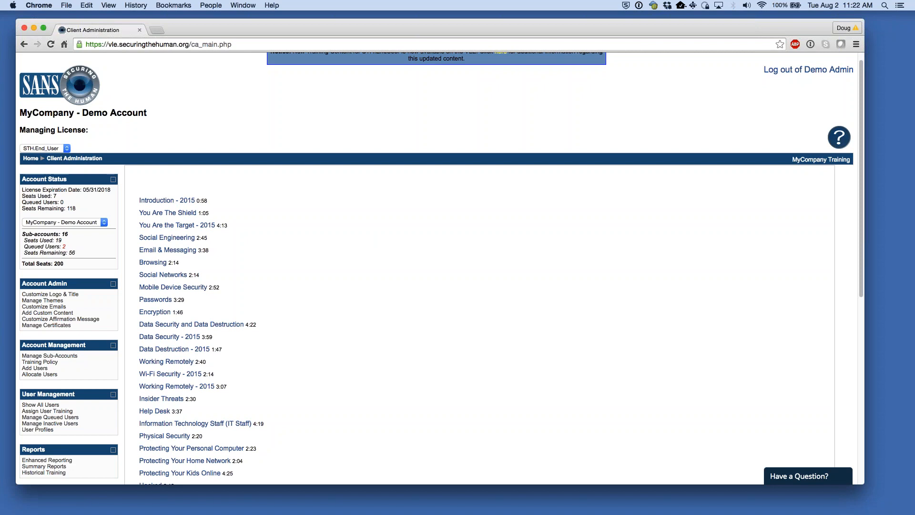
scroll(349, 277, down, 5)
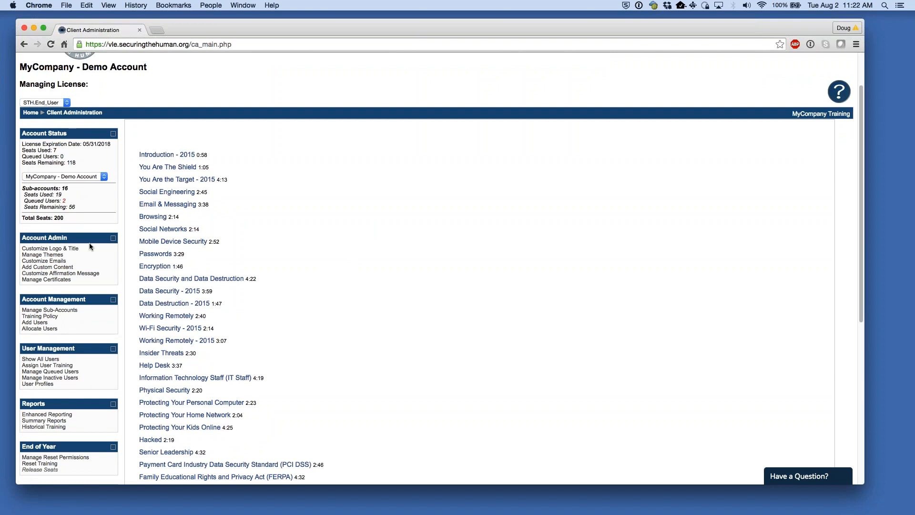
drag(34, 237, 22, 237)
click(285, 209)
- In Customize Logo & Title, keep the MyCompany Training title and tick Lock for sub-accounts
click(41, 250)
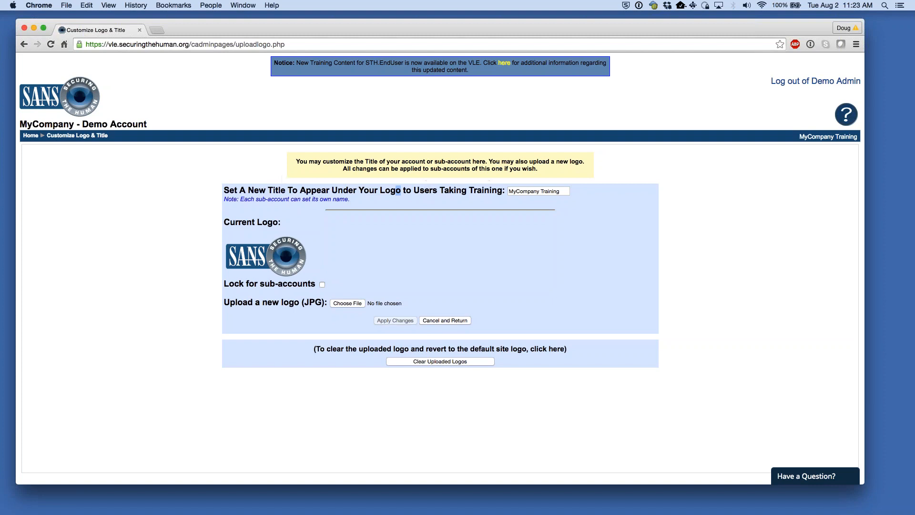
click(521, 191)
click(763, 182)
click(322, 285)
- Go back to Home and open Manage Themes for the sub-account theme settings
click(31, 135)
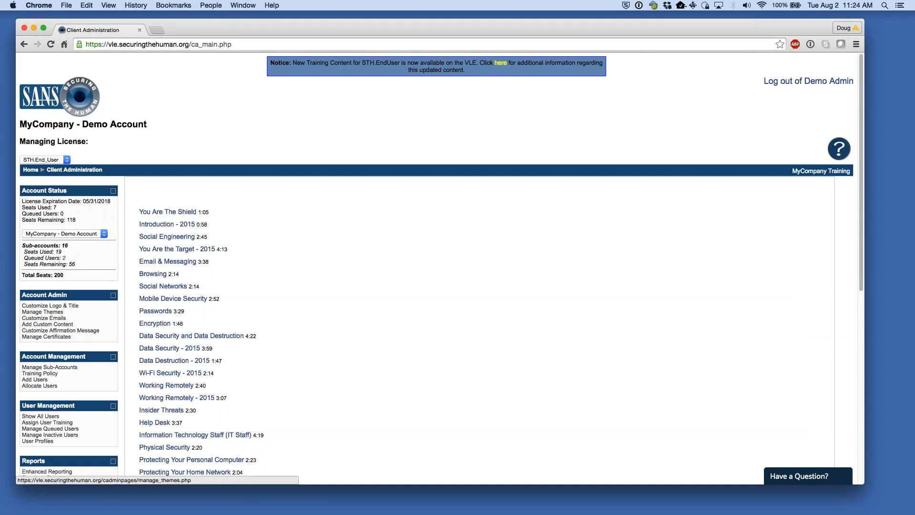
click(56, 313)
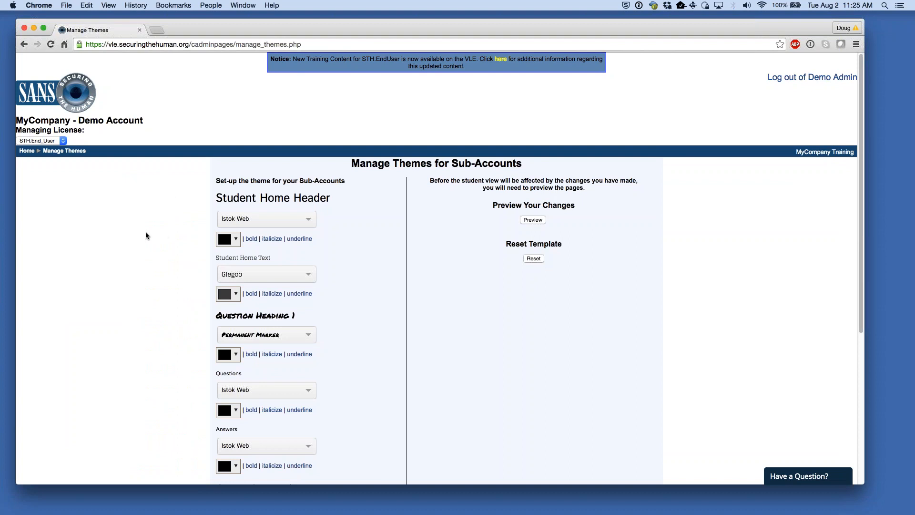
scroll(143, 235, down, 2)
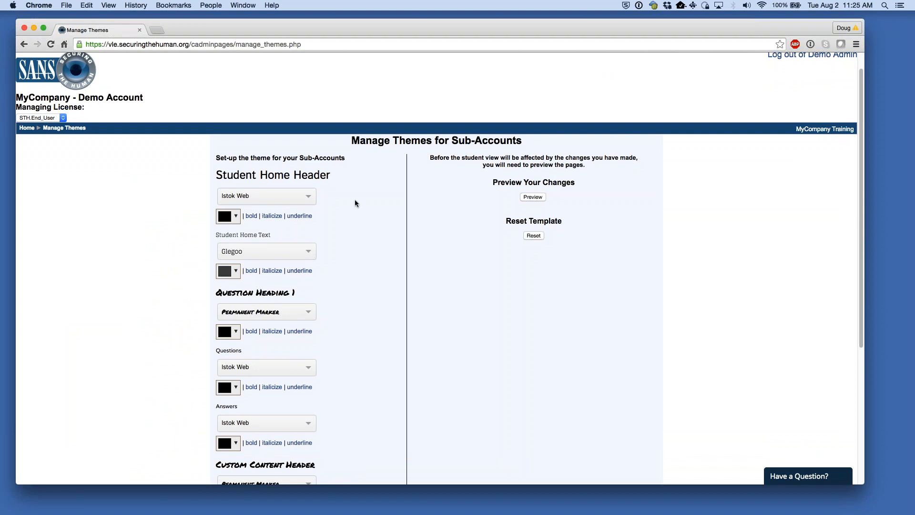
drag(226, 175, 314, 177)
drag(236, 292, 290, 292)
click(358, 306)
scroll(358, 309, down, 2)
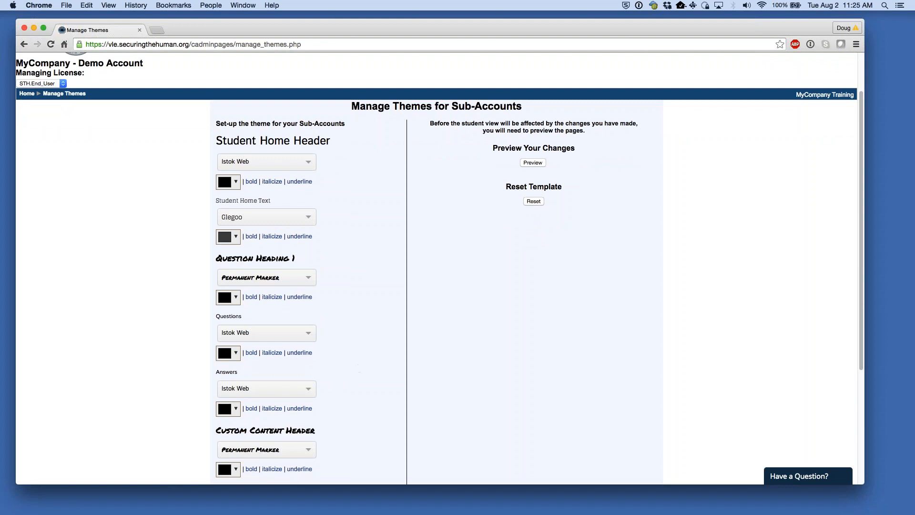
- Set the Student Home Header colour to red and its font to Permanent Marker
click(236, 182)
click(284, 199)
click(290, 283)
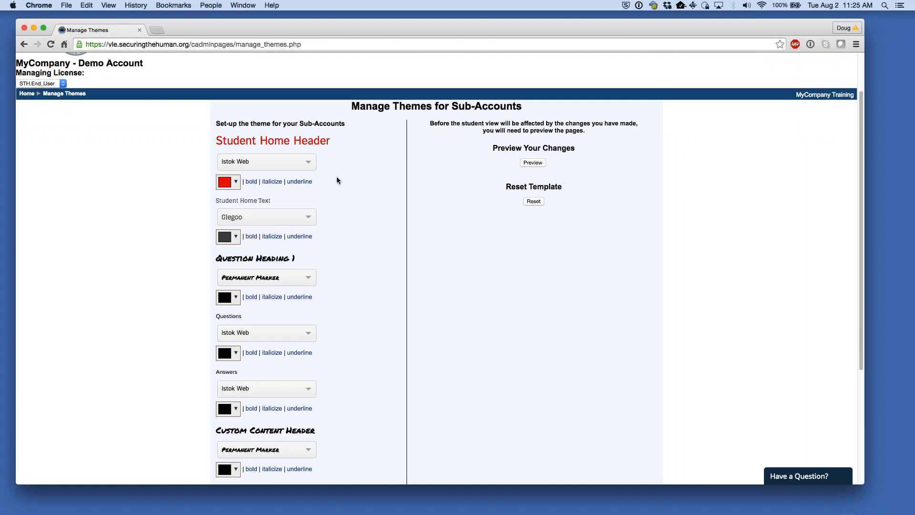
click(312, 167)
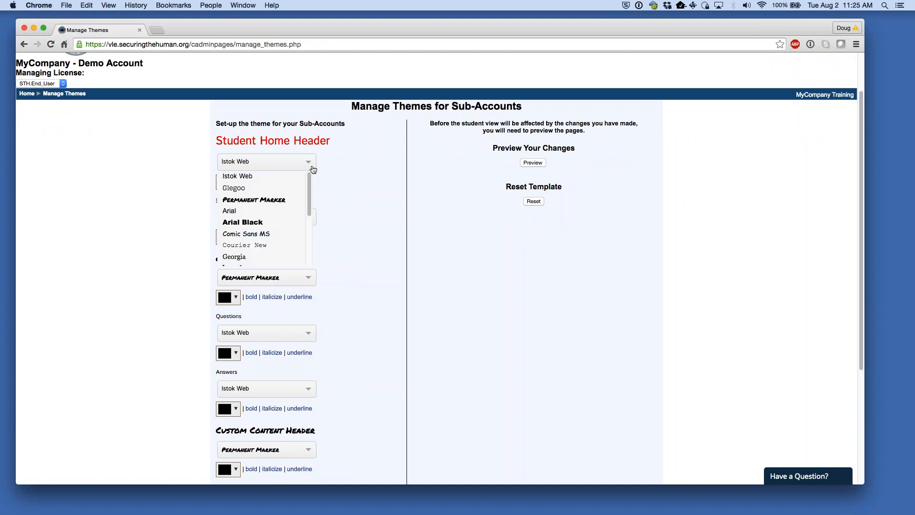
click(294, 199)
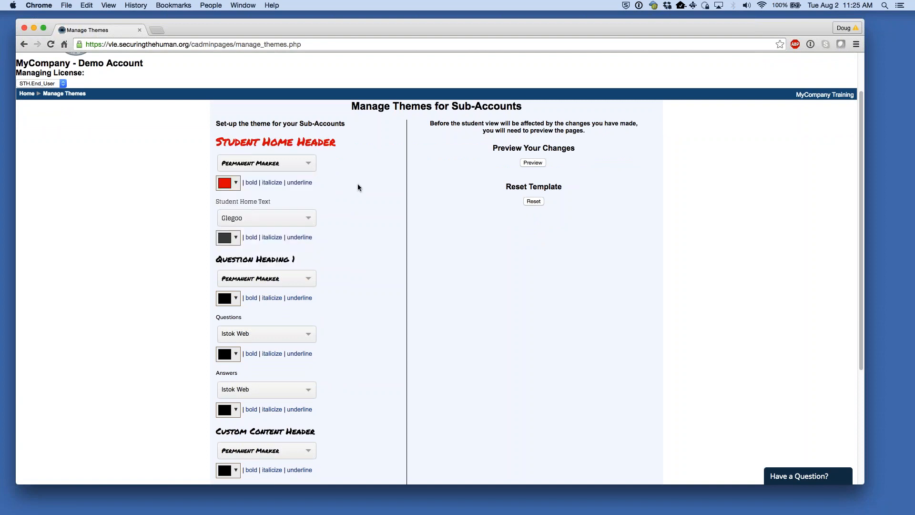
- Preview the theme and show its Quiz Page preview
click(537, 163)
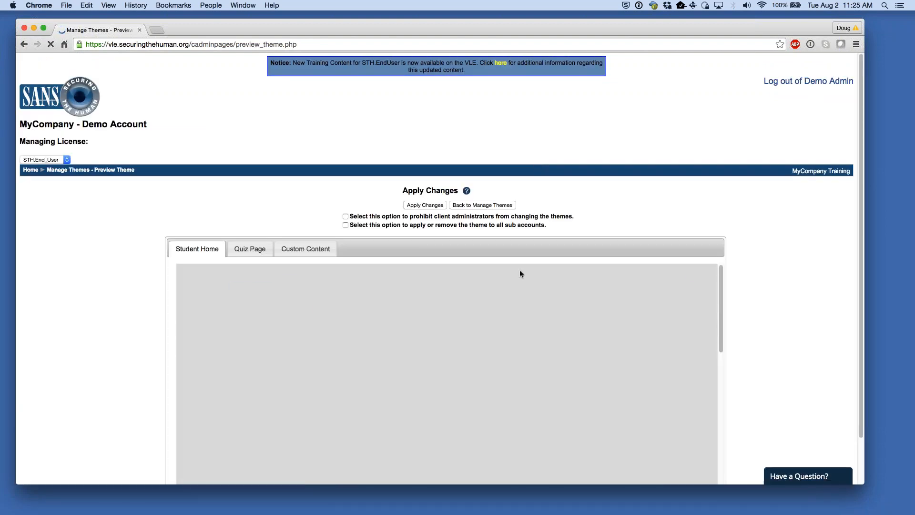
scroll(509, 278, down, 2)
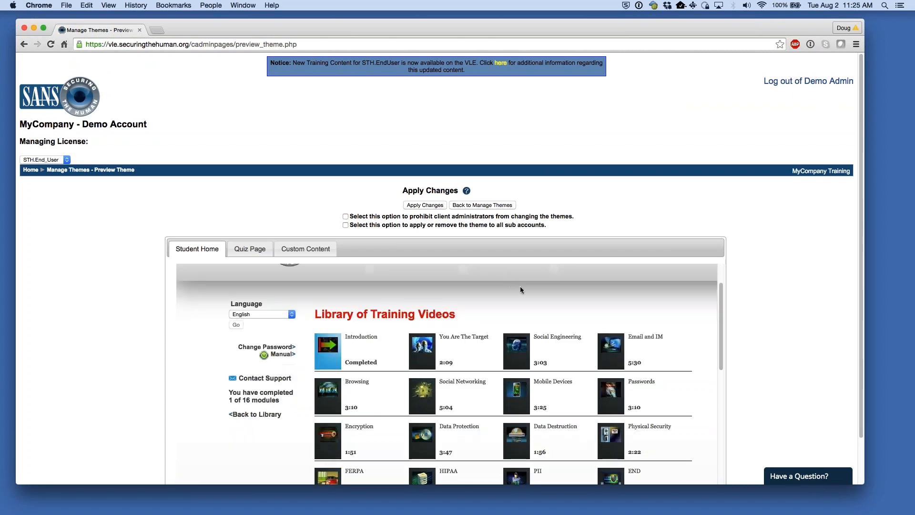
scroll(789, 286, down, 2)
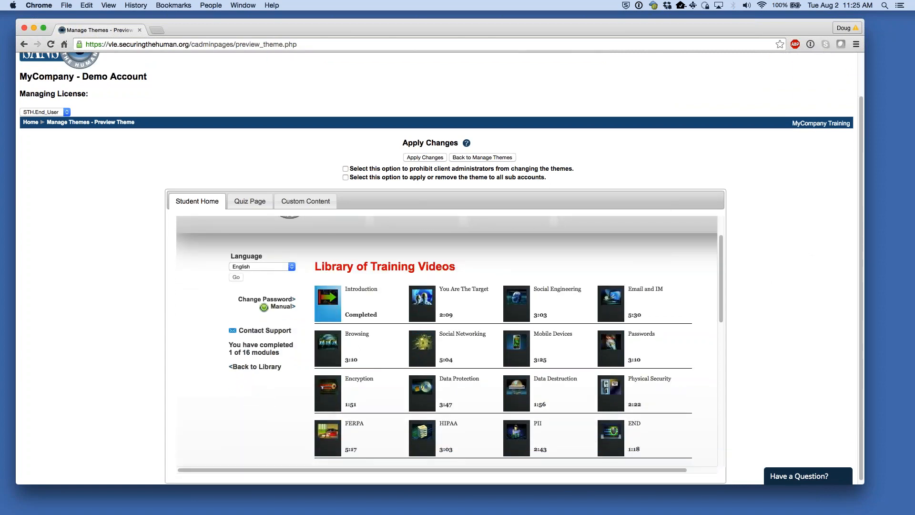
click(251, 204)
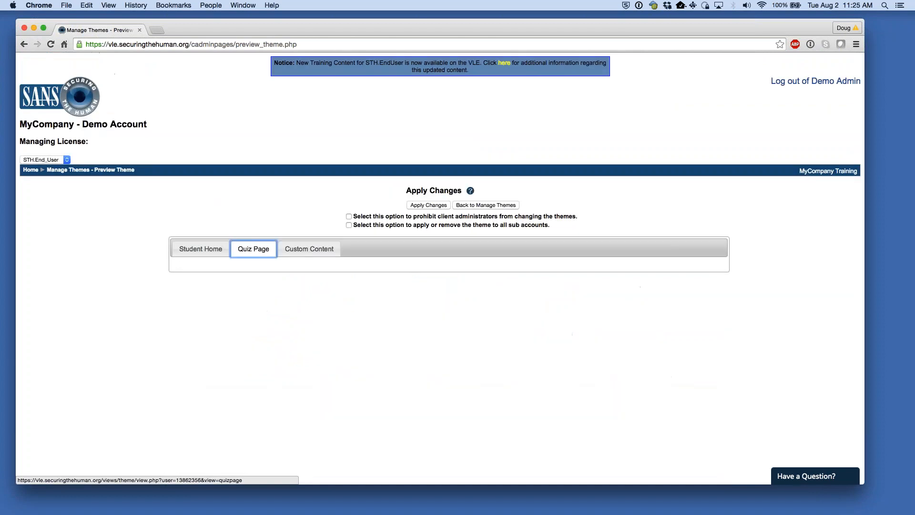
scroll(531, 244, down, 2)
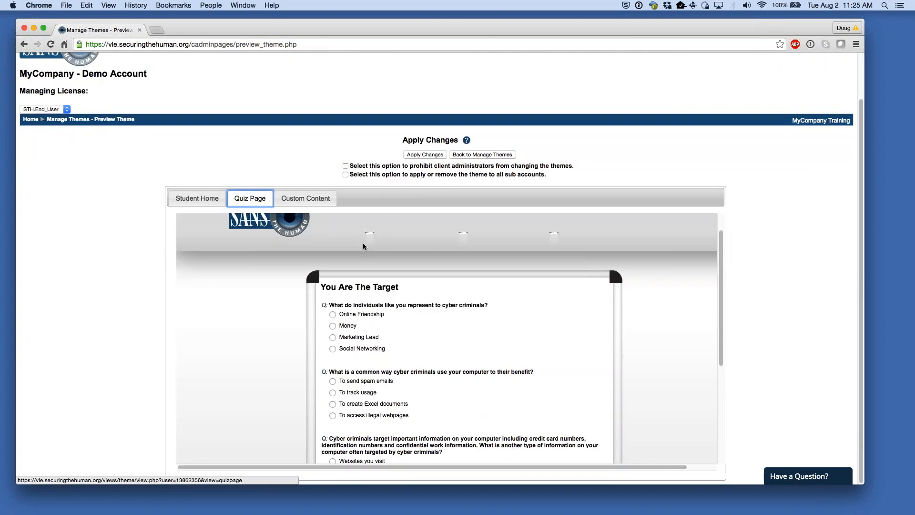
scroll(362, 244, down, 3)
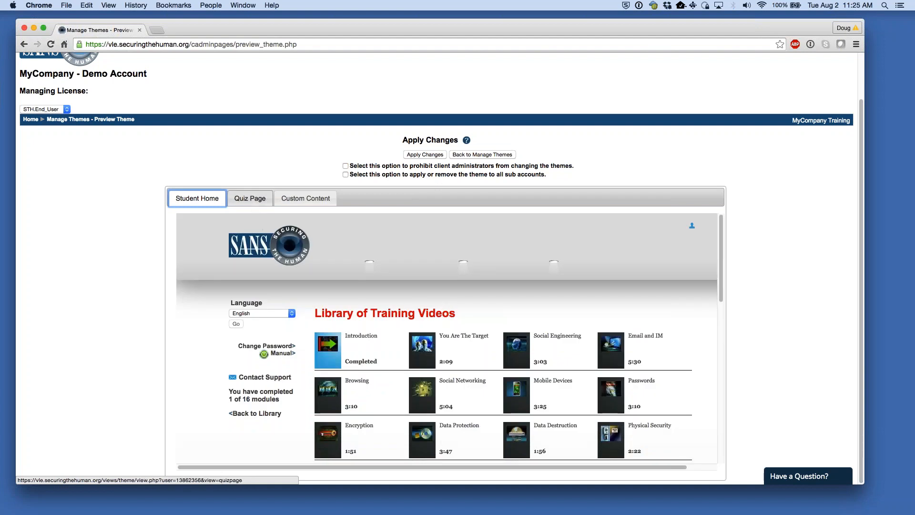
click(250, 198)
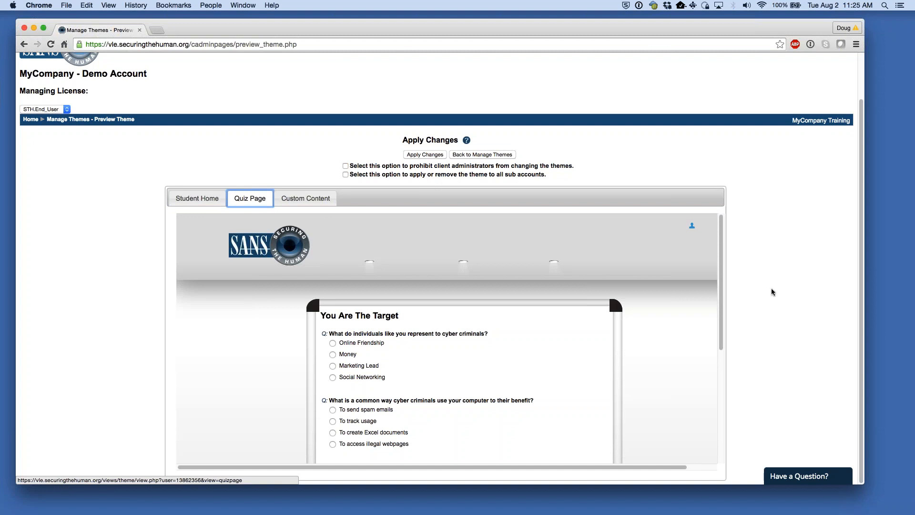
scroll(667, 305, down, 2)
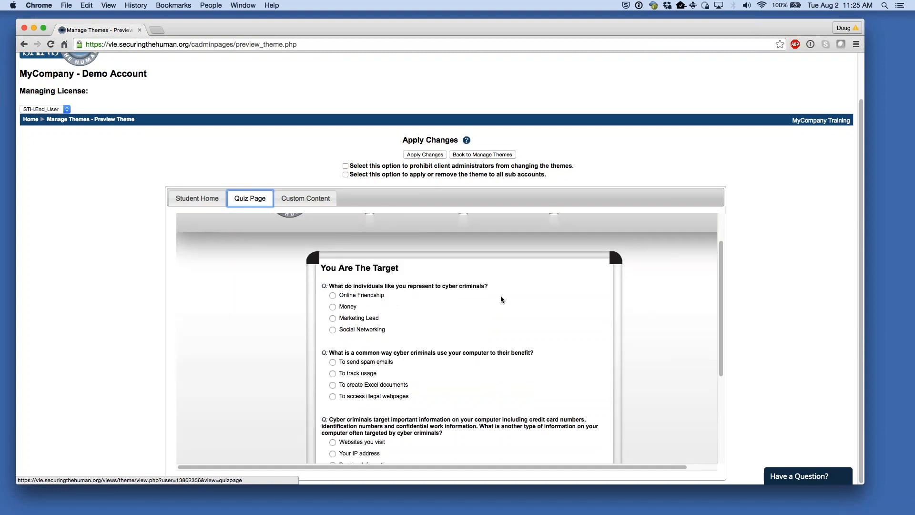
- Show the Custom Content preview of the theme and look over its text
click(306, 198)
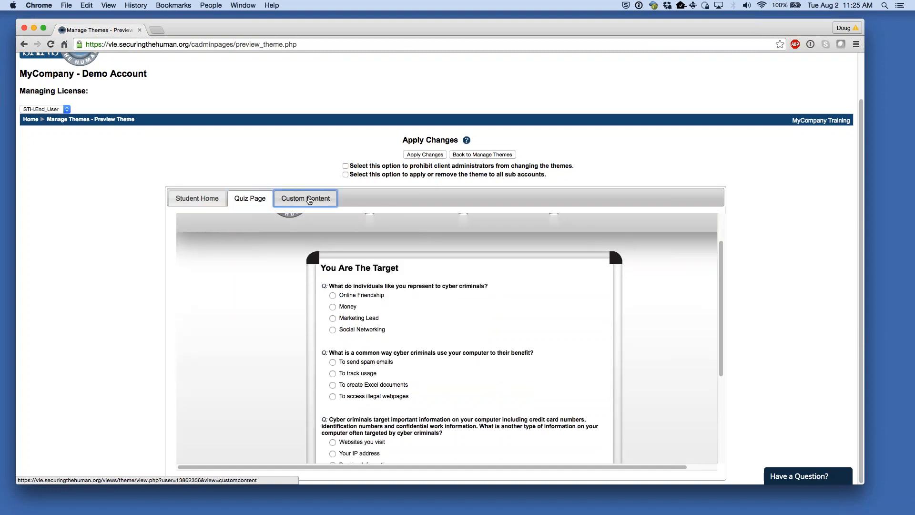
scroll(798, 276, down, 2)
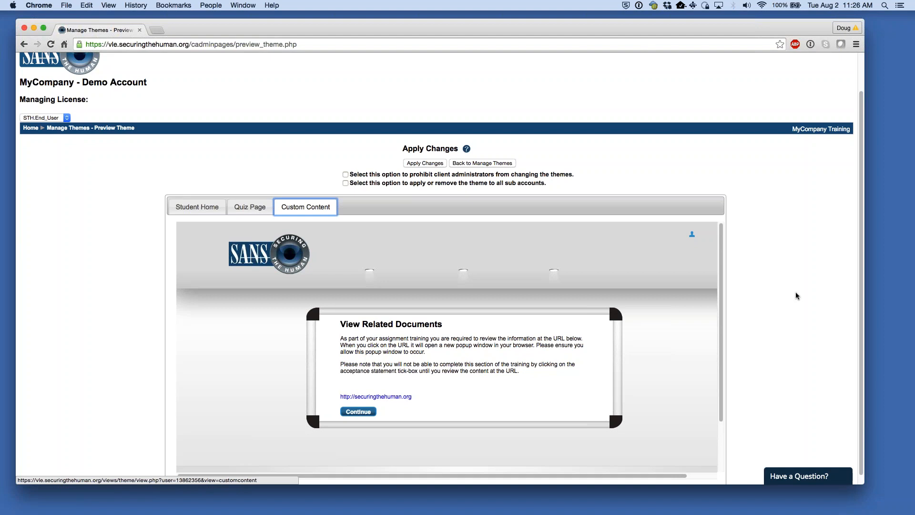
scroll(792, 284, down, 1)
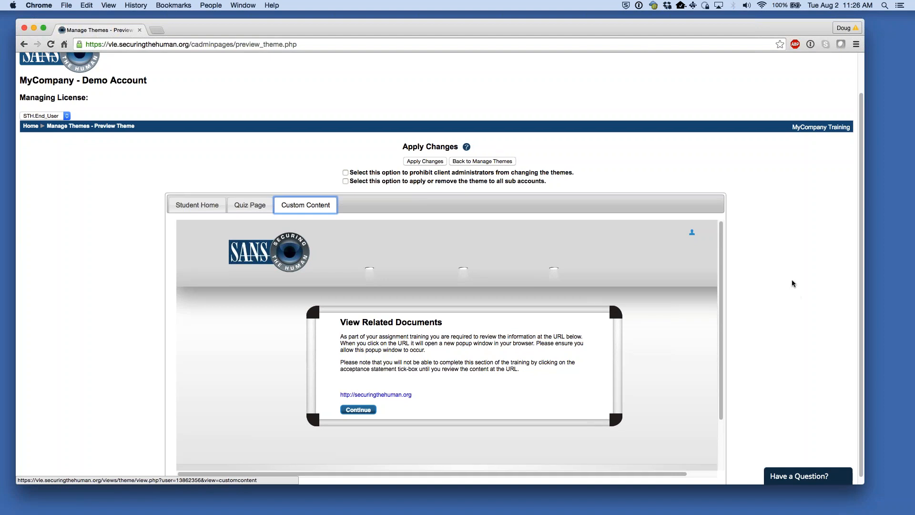
double_click(346, 331)
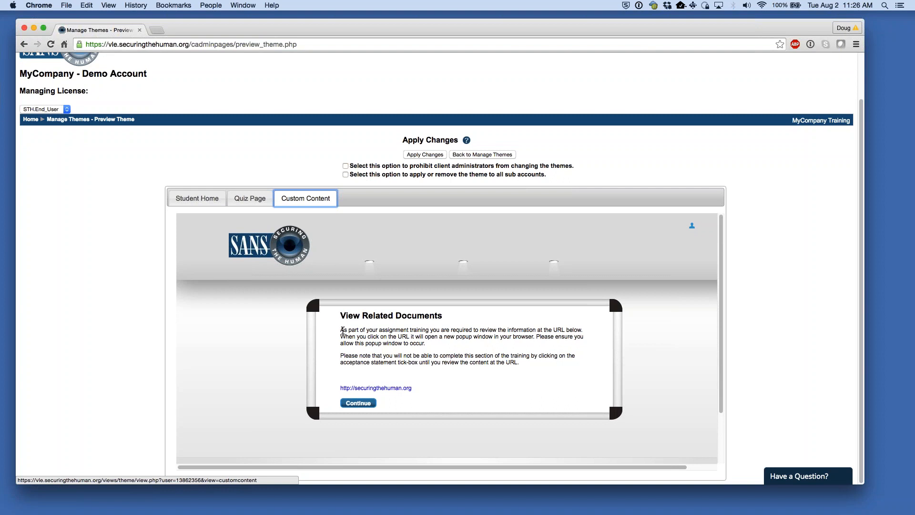
click(422, 332)
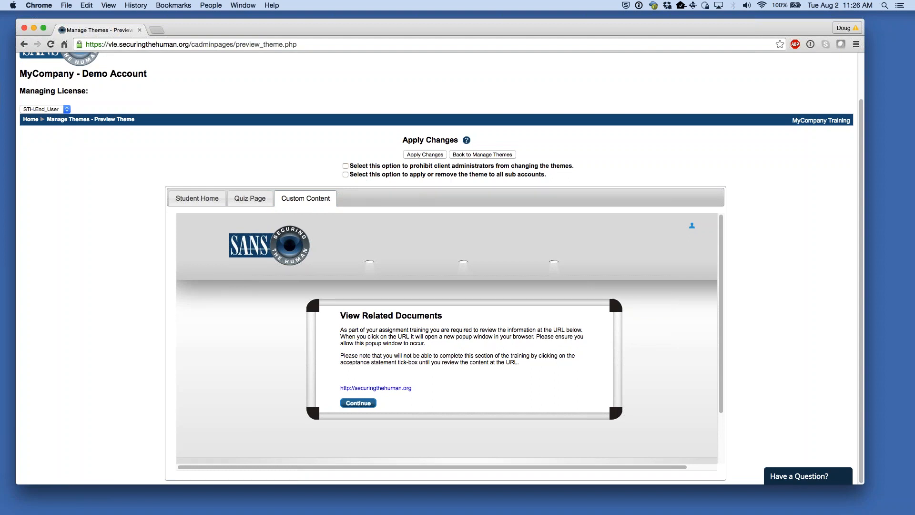
- Switch the preview back to Student Home, then go Home via the breadcrumb
click(250, 204)
click(197, 198)
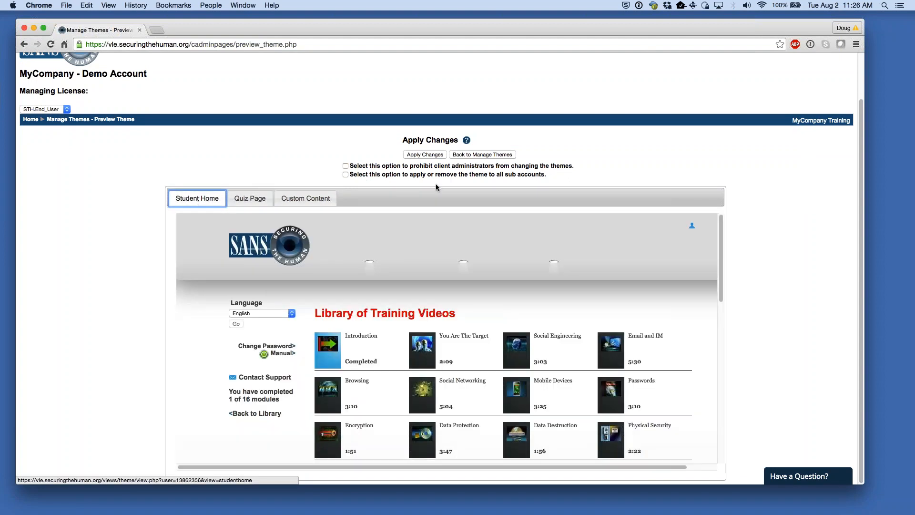
click(672, 146)
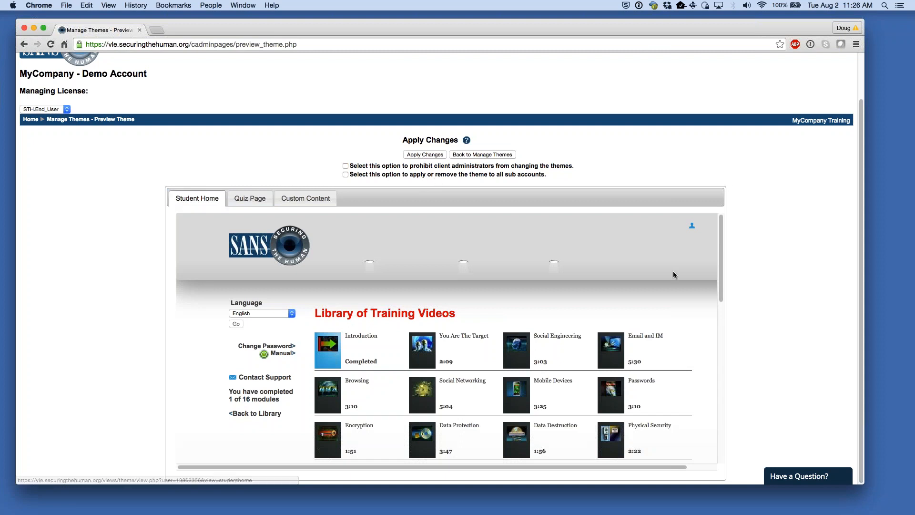
scroll(620, 267, up, 2)
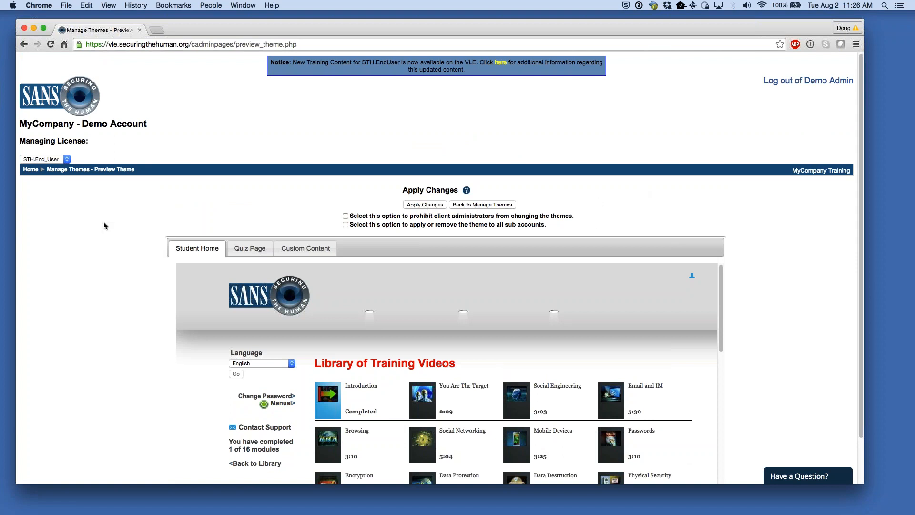
click(30, 170)
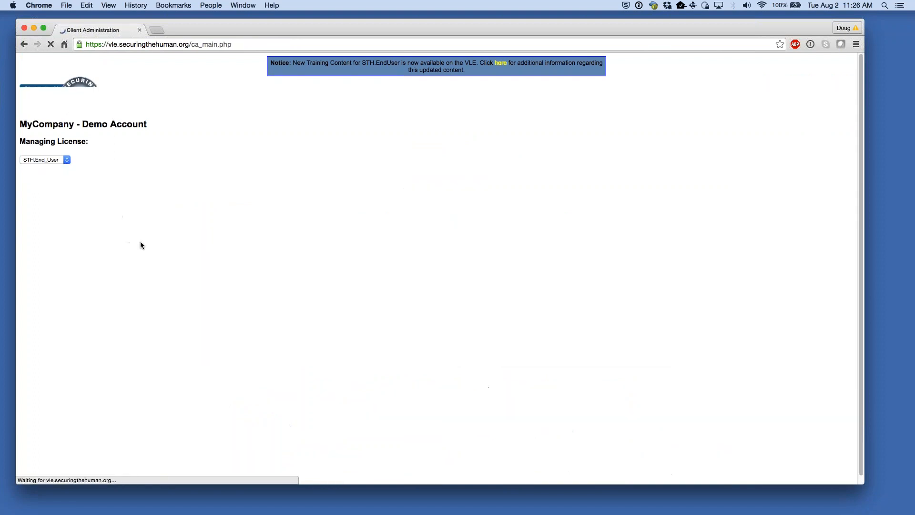
- Scroll down the Client Administration page to the Account Admin links
scroll(71, 314, down, 1)
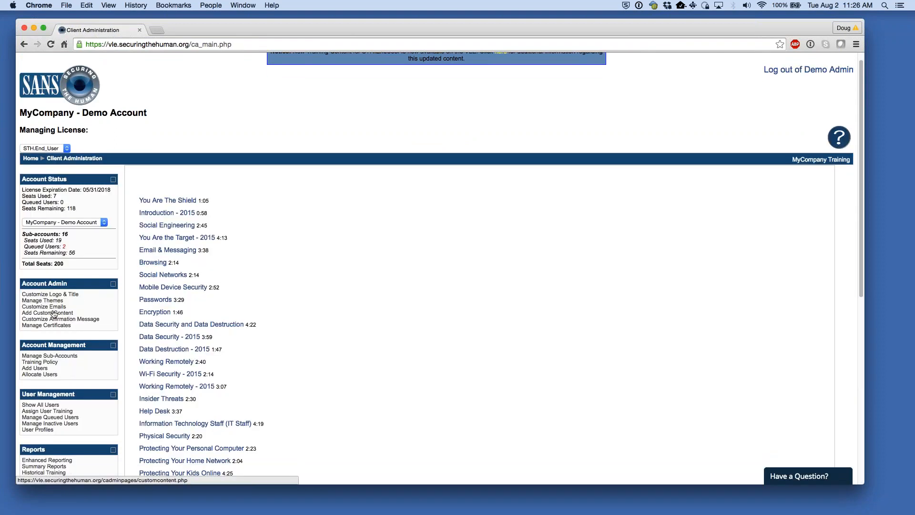
scroll(62, 311, down, 1)
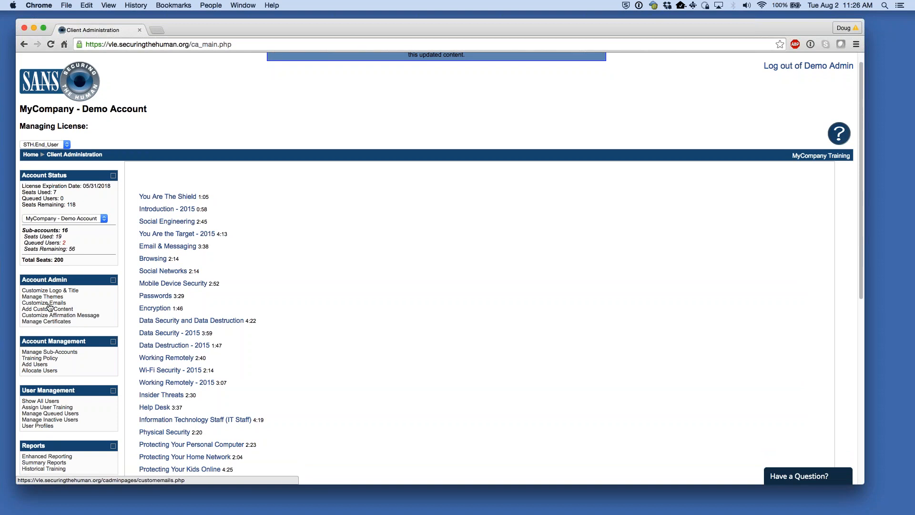
scroll(80, 300, down, 1)
scroll(80, 301, down, 1)
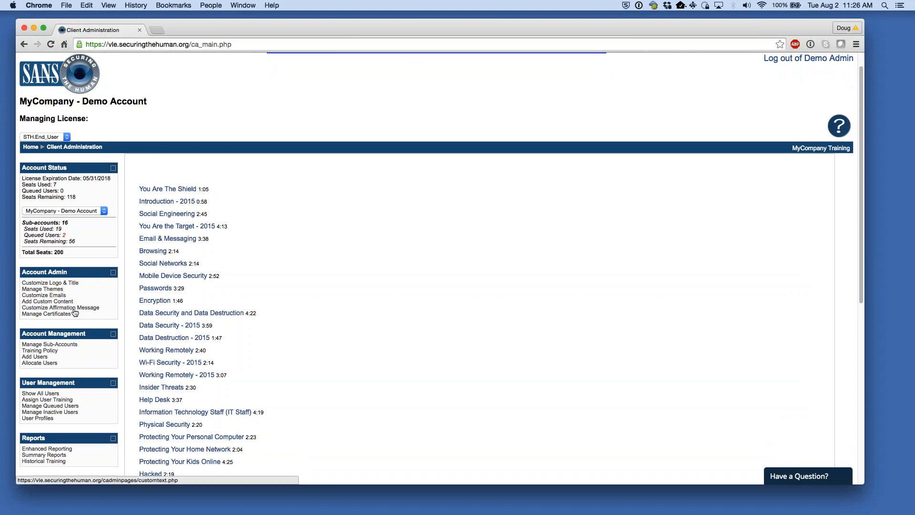
click(89, 309)
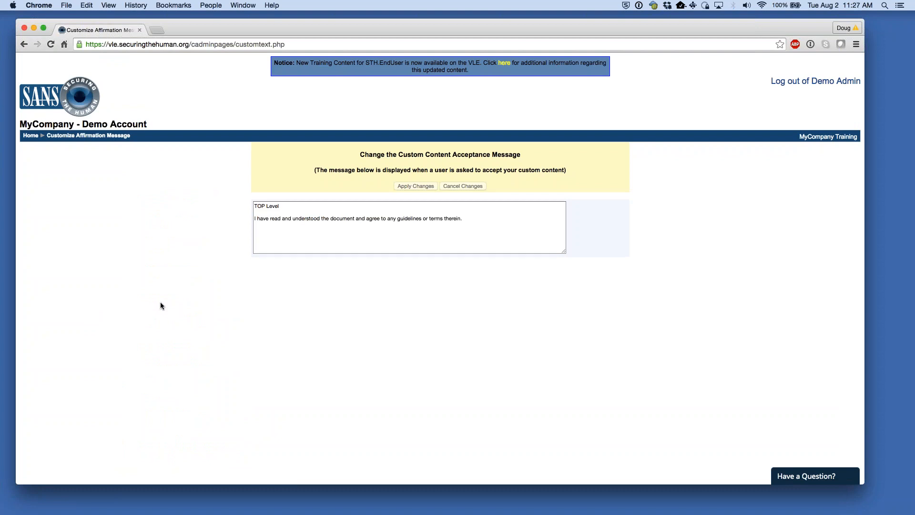
click(460, 220)
drag(289, 224, 270, 220)
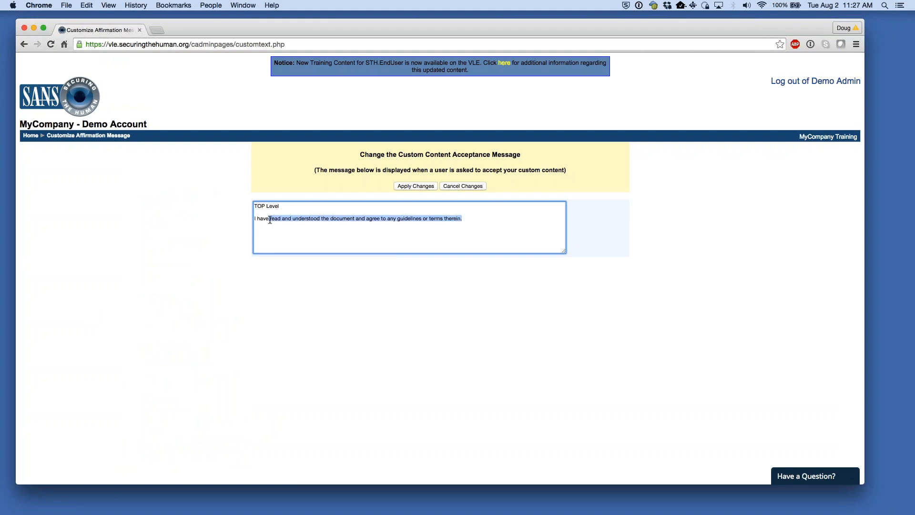
click(304, 230)
drag(469, 219, 254, 204)
click(323, 230)
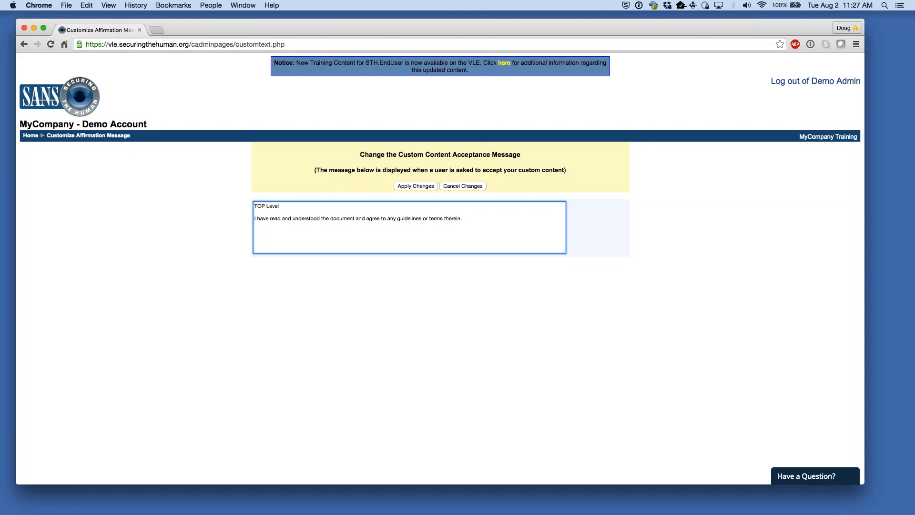
drag(470, 218, 249, 205)
click(491, 214)
click(31, 136)
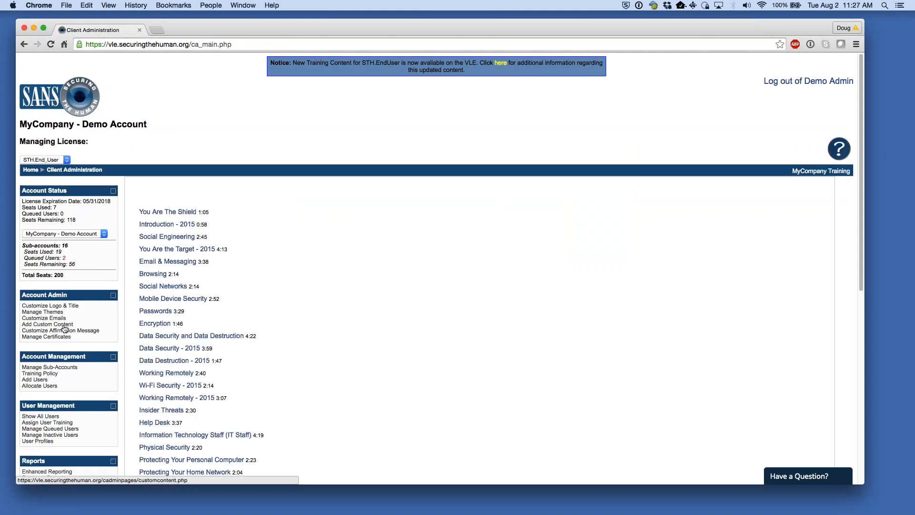
- Open Add Custom Content and note the empty policy for Data Security - 2015
click(65, 326)
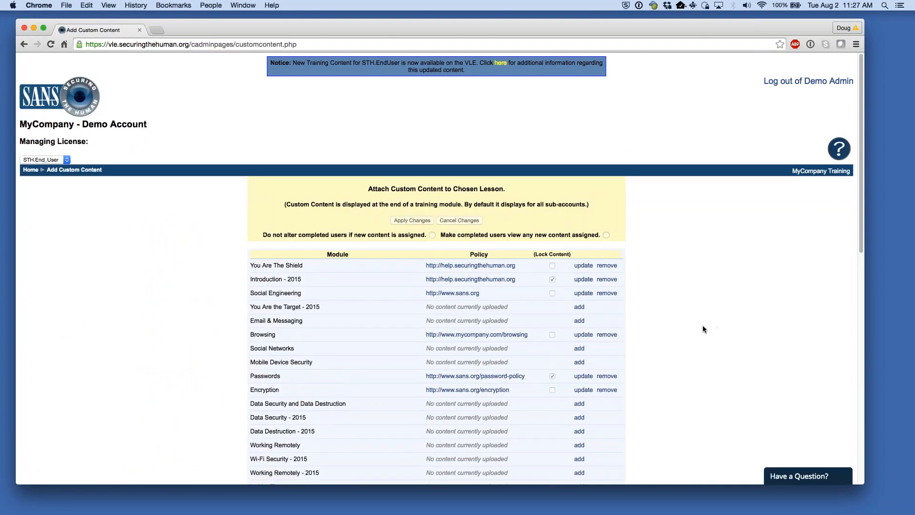
scroll(619, 324, down, 4)
drag(427, 326, 500, 327)
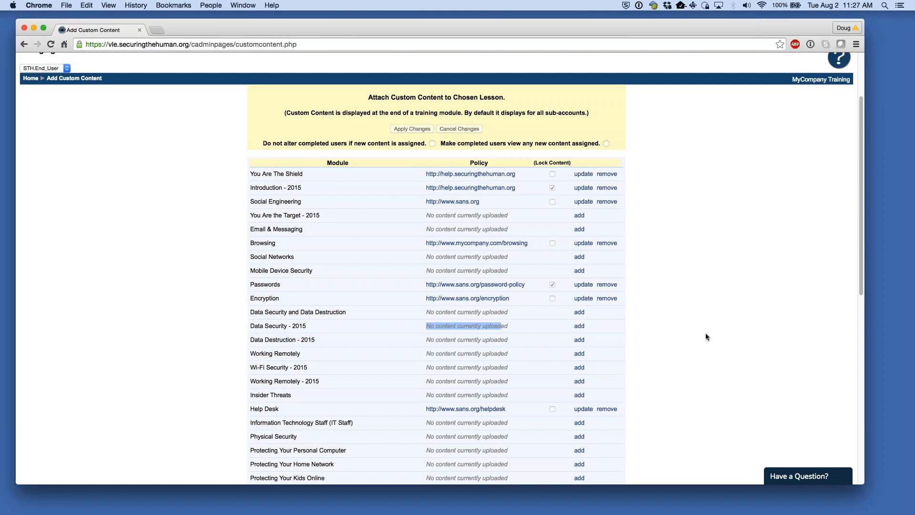
click(739, 337)
- Scroll to the Senior Leadership row and add a new policy link for it
scroll(739, 338, down, 2)
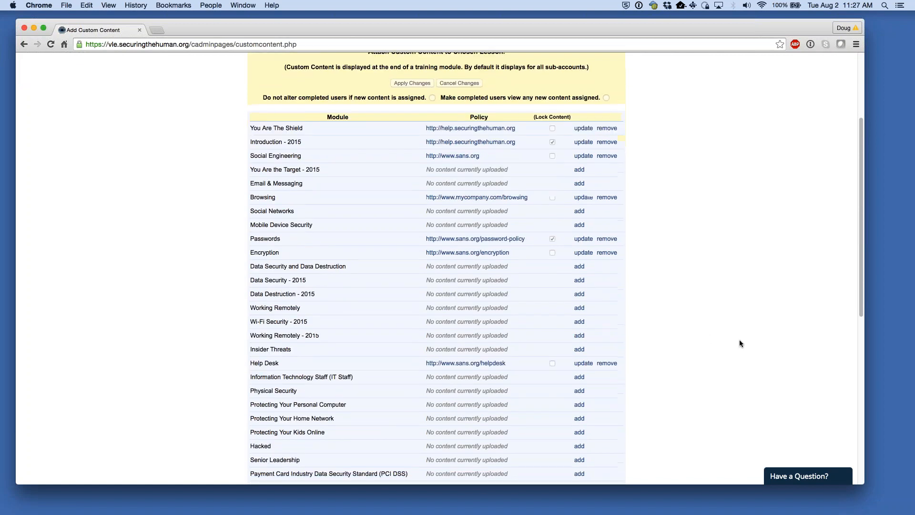
scroll(739, 343, down, 1)
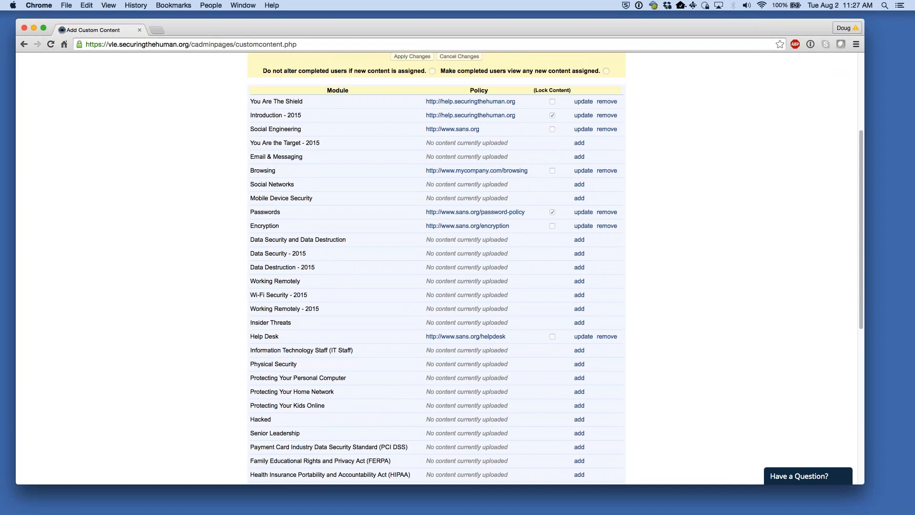
scroll(744, 405, down, 1)
scroll(560, 395, down, 1)
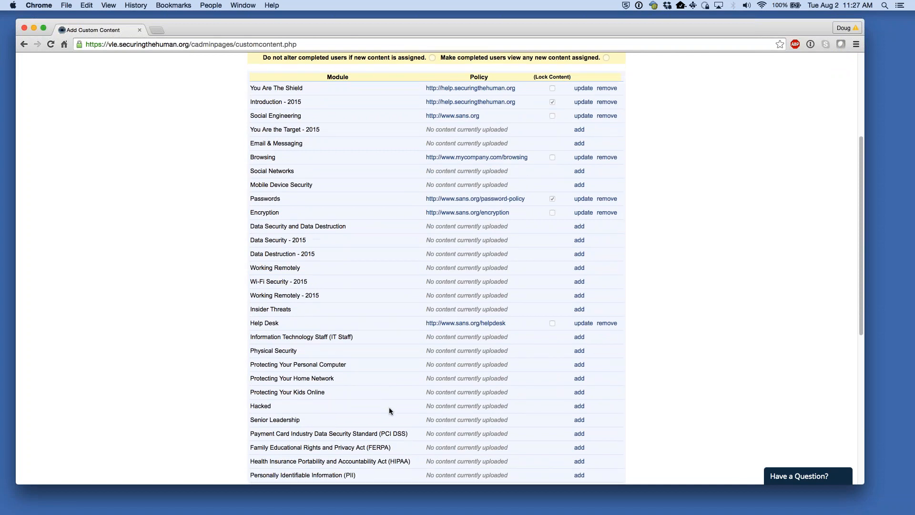
drag(251, 419, 306, 419)
click(442, 413)
click(579, 420)
click(470, 420)
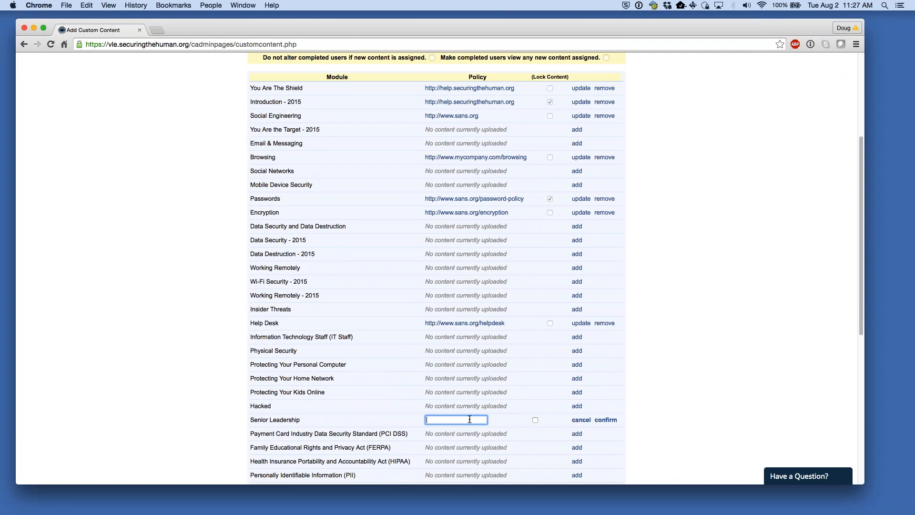
text(http://help.securing)
text(thehuman.org)
text(/policy)
text(.doc)
click(611, 423)
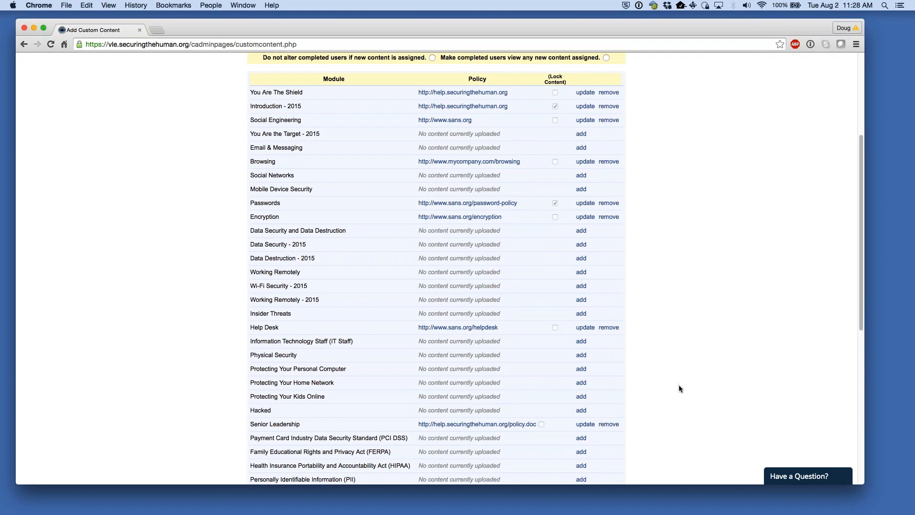
scroll(436, 267, down, 2)
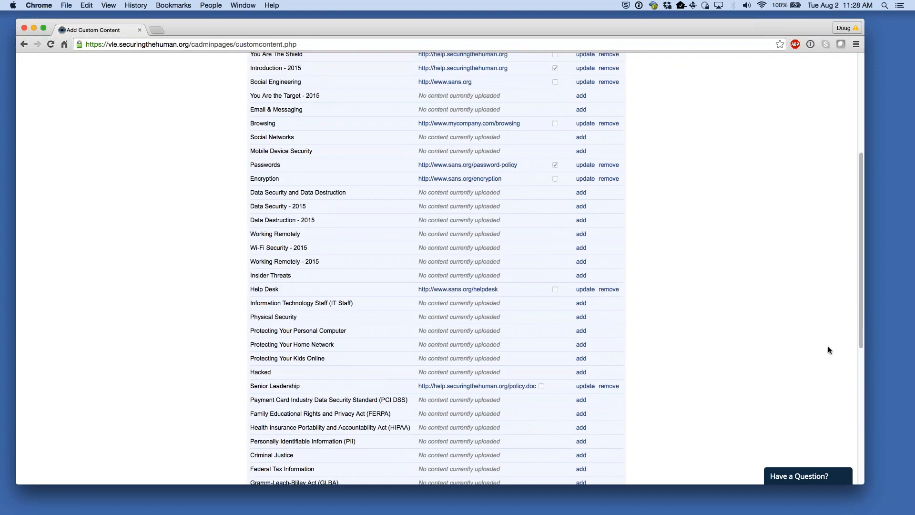
scroll(805, 351, up, 10)
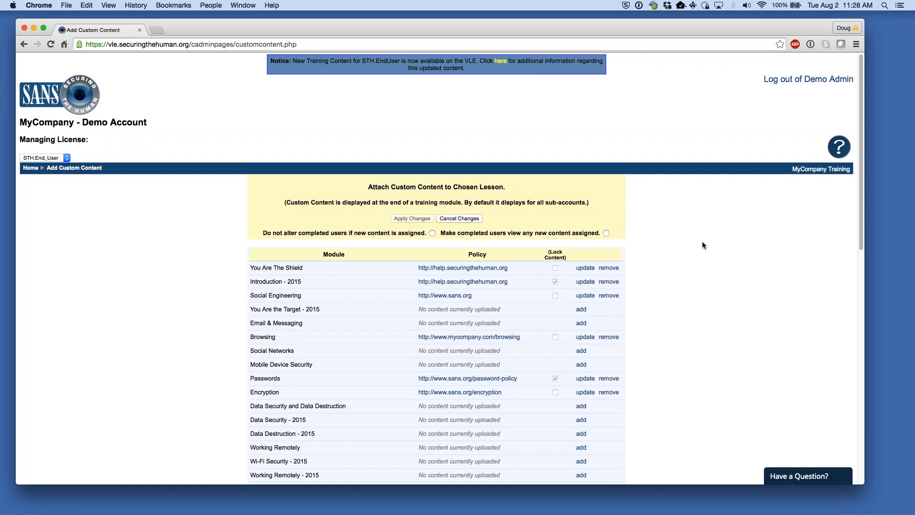
scroll(707, 281, down, 5)
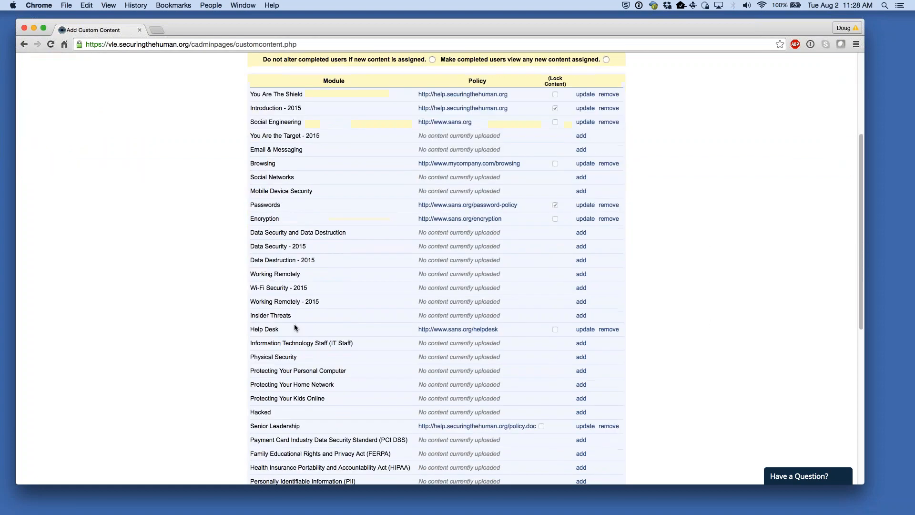
scroll(294, 326, up, 5)
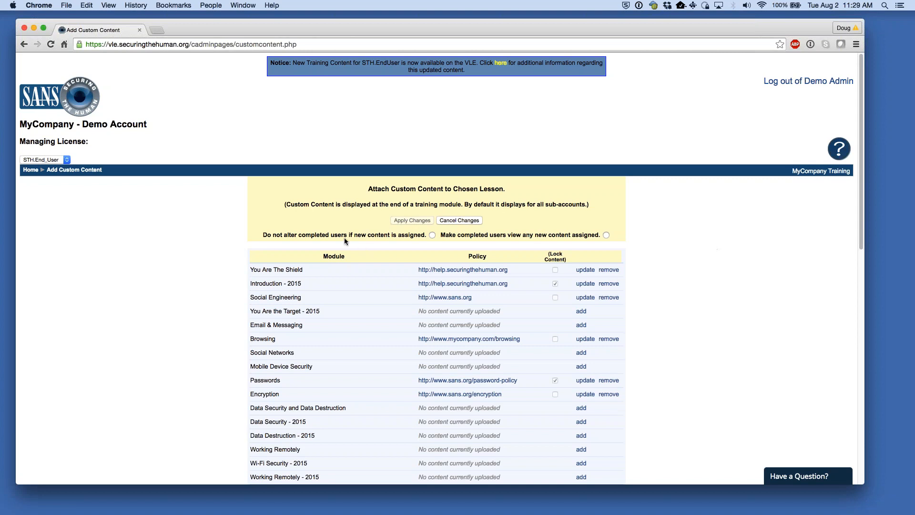
- Apply the custom content with 'Do not alter completed users' selected and confirm the update
click(275, 237)
click(413, 220)
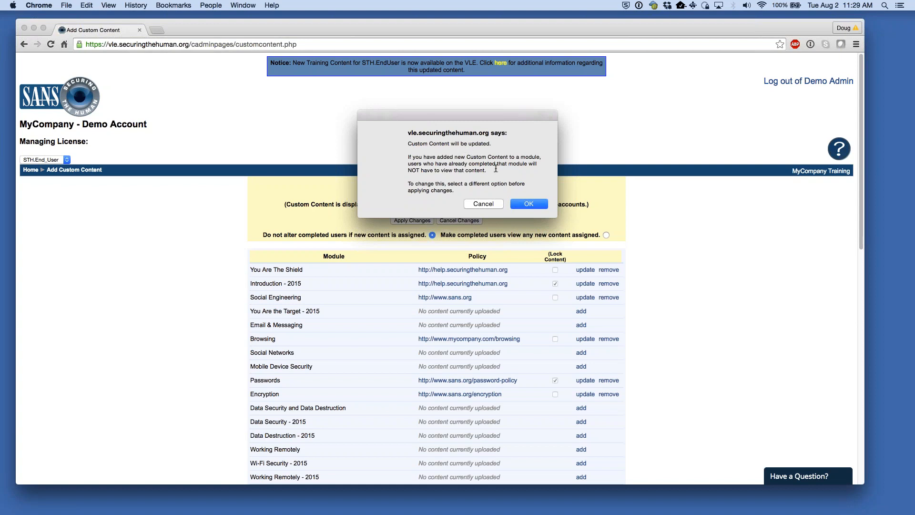
click(525, 204)
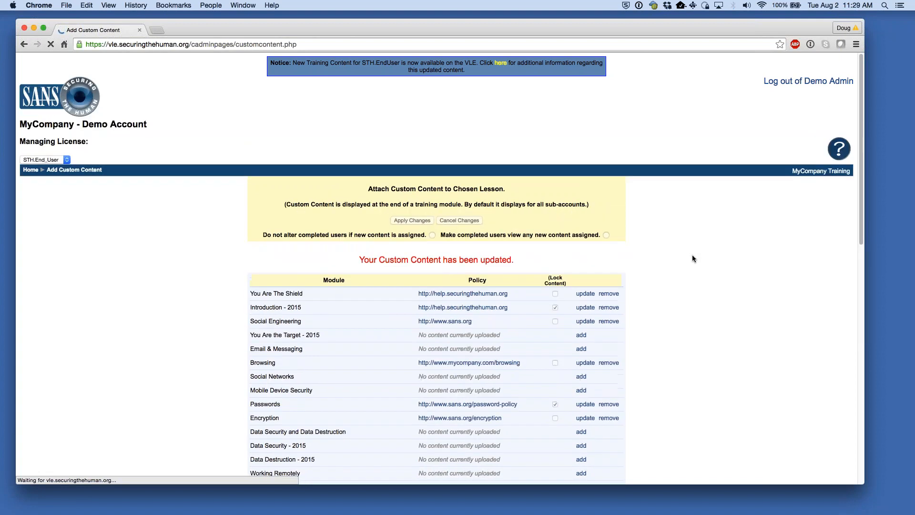
scroll(699, 260, down, 10)
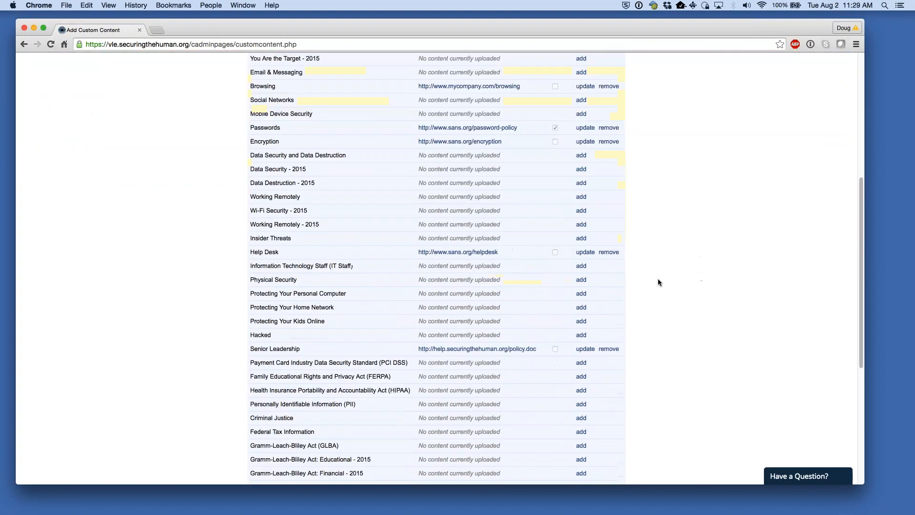
scroll(678, 319, down, 3)
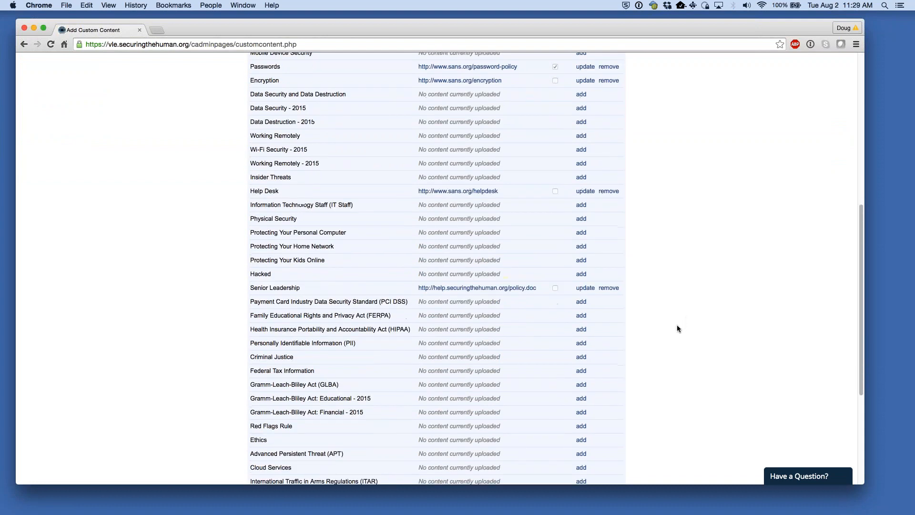
scroll(681, 334, up, 10)
scroll(680, 334, up, 2)
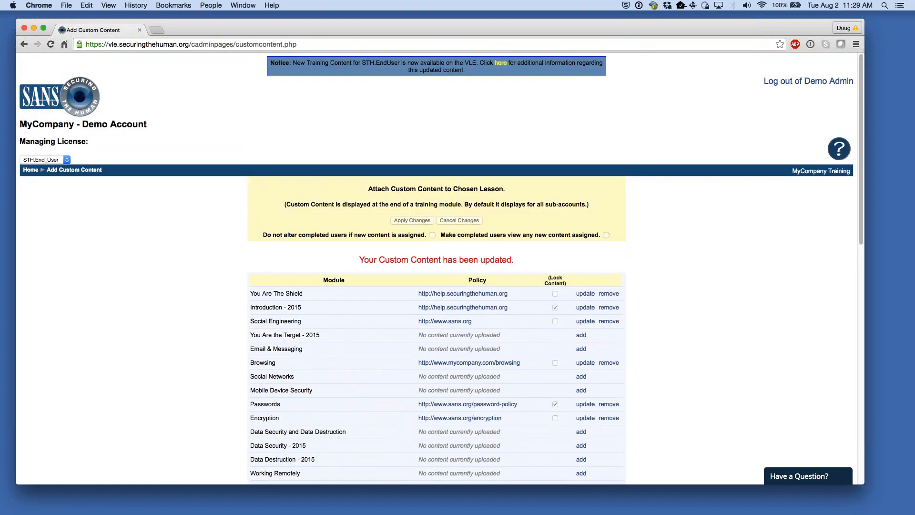
- Use the Home breadcrumb to get back to Client Administration
click(31, 170)
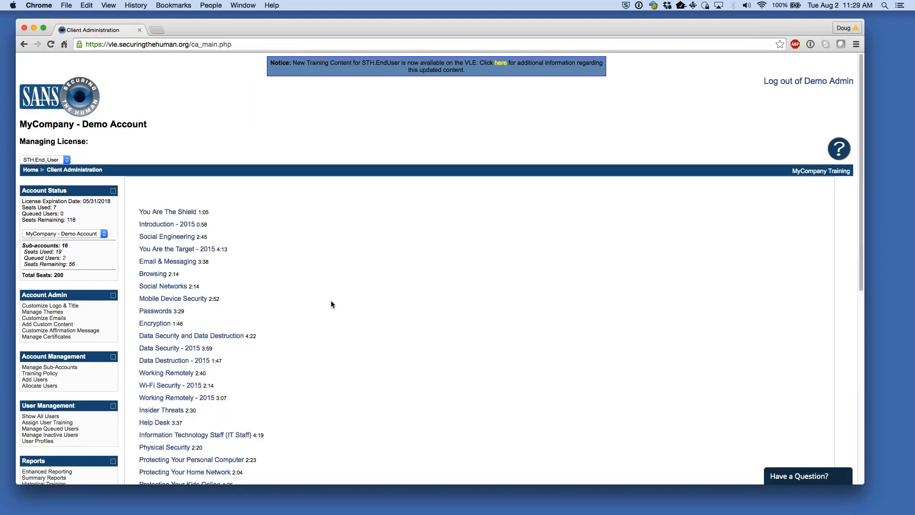
- Open Manage Certificates and review the Organization Name, date format and Certificate Delivery settings
click(41, 338)
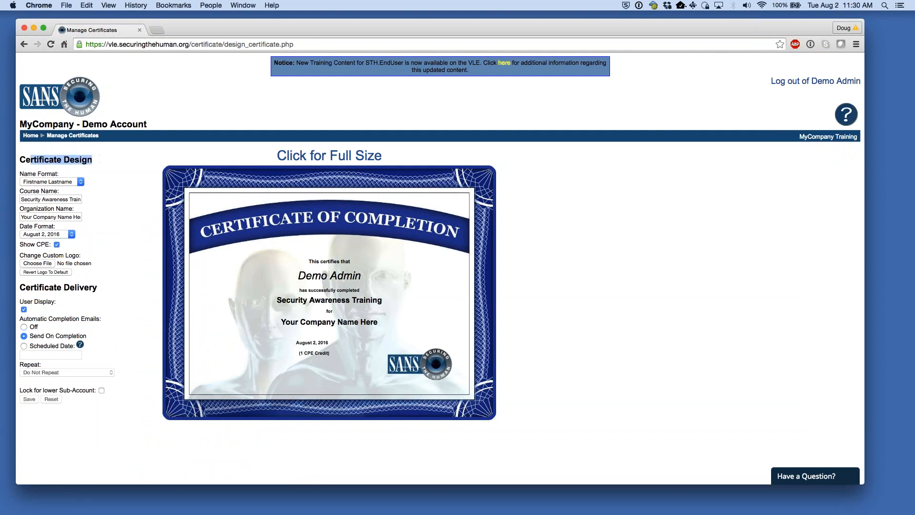
click(62, 217)
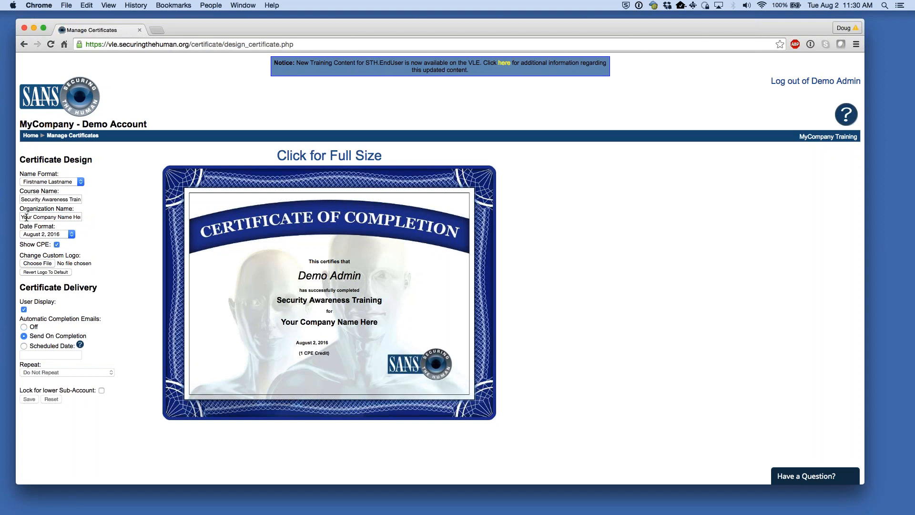
drag(26, 218, 97, 215)
click(97, 215)
drag(24, 217, 72, 218)
click(108, 213)
key(Tab)
click(104, 185)
drag(38, 285, 98, 284)
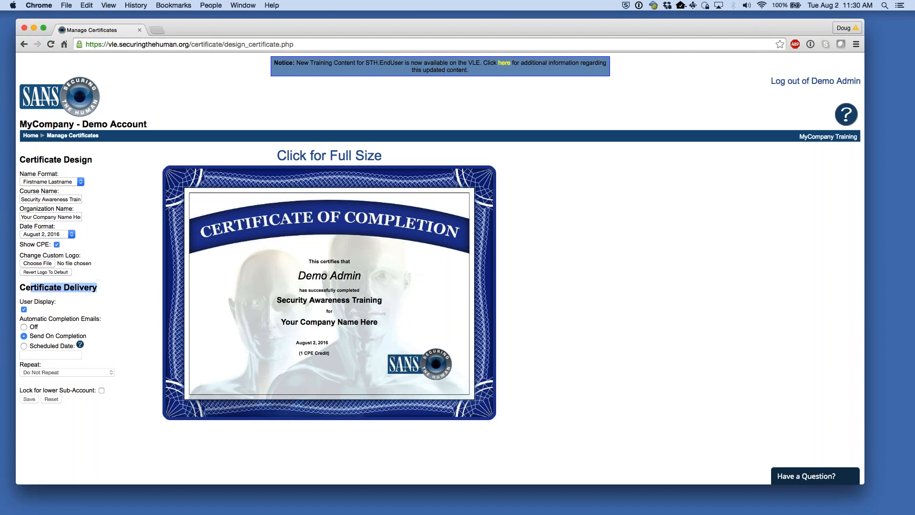
click(113, 280)
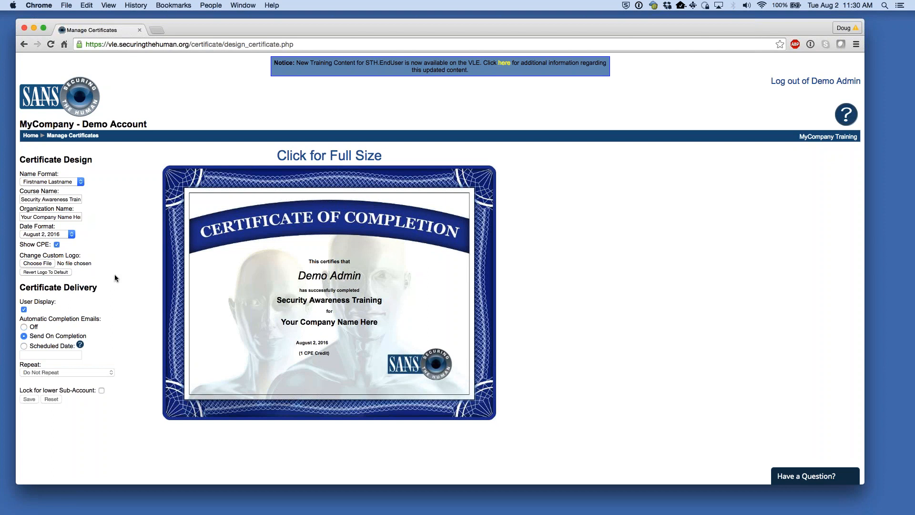
- Turn certificate User Display off, and try completion emails Off before restoring Send On Completion
click(23, 308)
click(24, 309)
click(24, 310)
click(24, 328)
click(24, 335)
- Set certificate completion emails to Scheduled Date with December 1, 2016 as the date
click(24, 346)
click(34, 354)
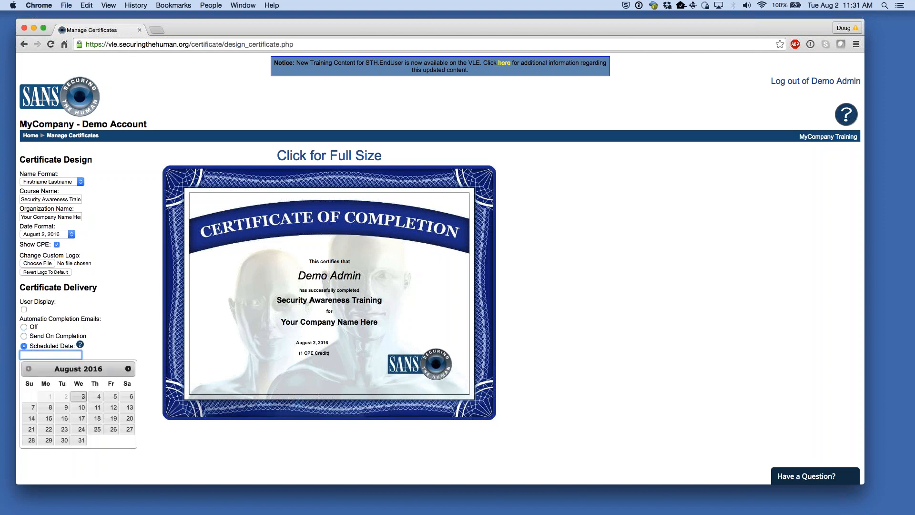
click(127, 369)
click(128, 368)
click(128, 369)
click(127, 372)
click(127, 371)
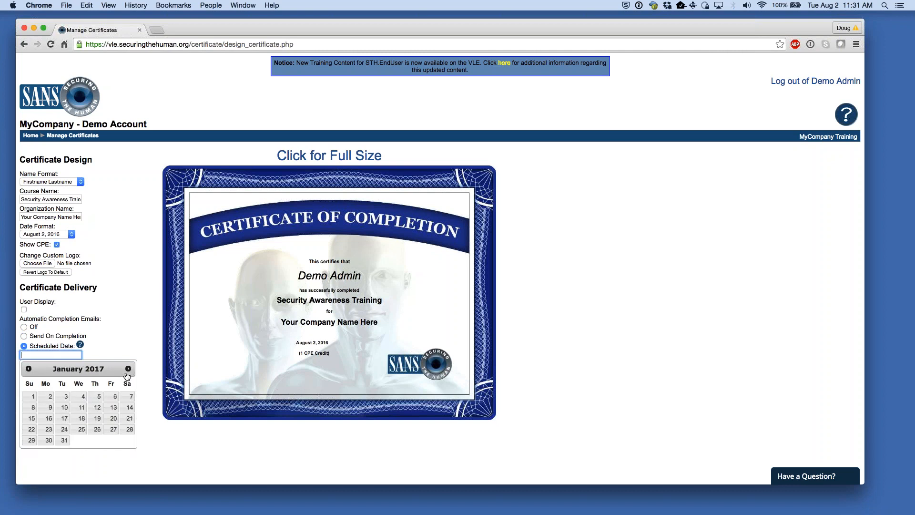
click(29, 369)
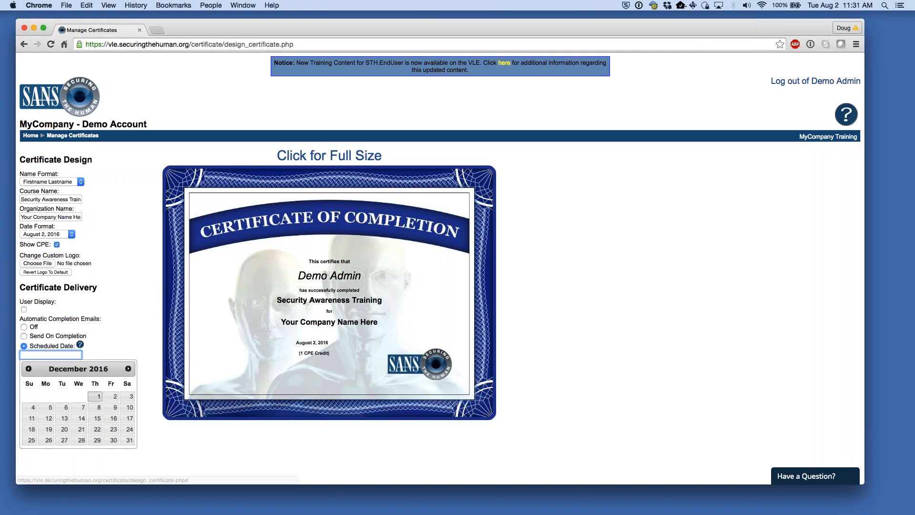
click(96, 399)
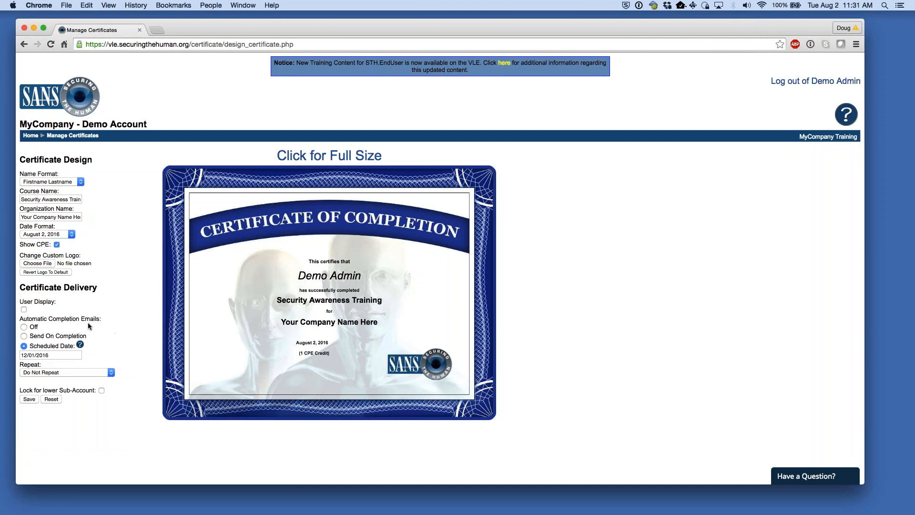
- Re-enable User Display, keep Repeat at Do Not Repeat, and tick Lock for lower Sub-Account
drag(20, 301, 58, 305)
click(74, 308)
click(85, 370)
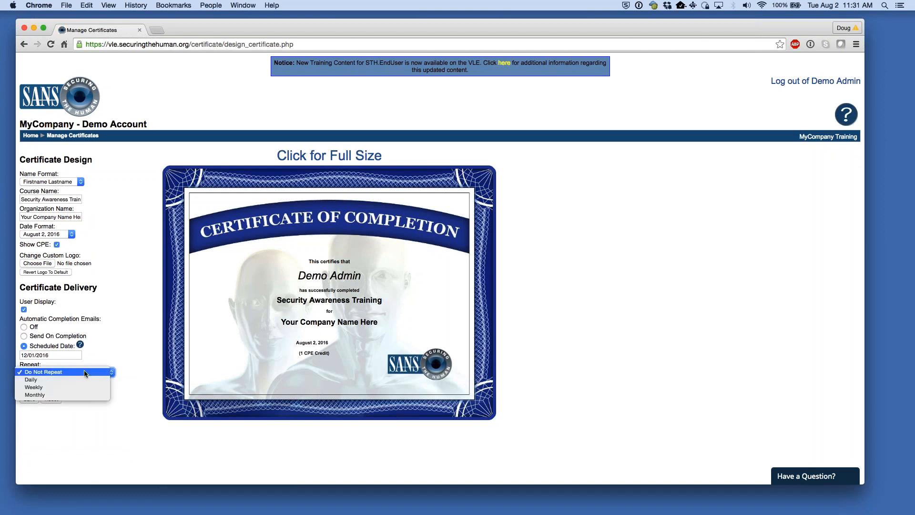
click(102, 339)
drag(35, 392, 54, 393)
click(110, 410)
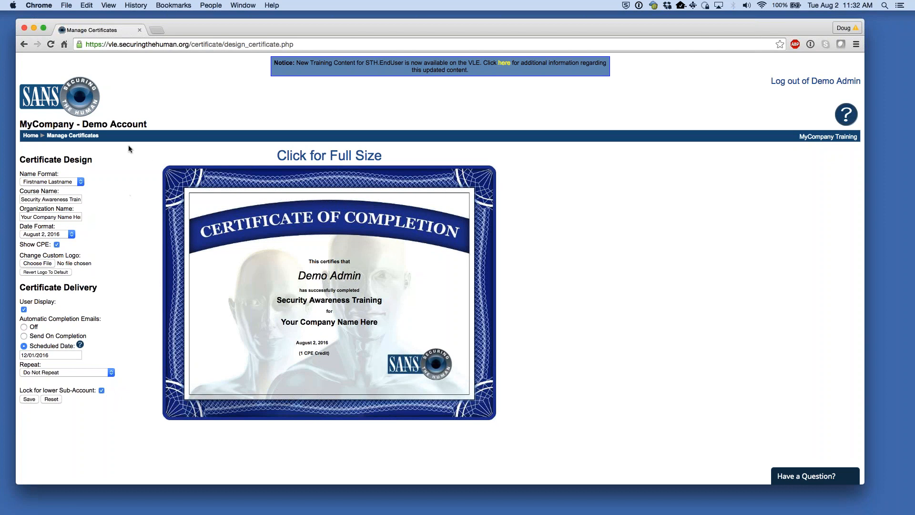
- Open Customize Emails, leave Group Admin as the Step 1 sender, then return Home
click(35, 137)
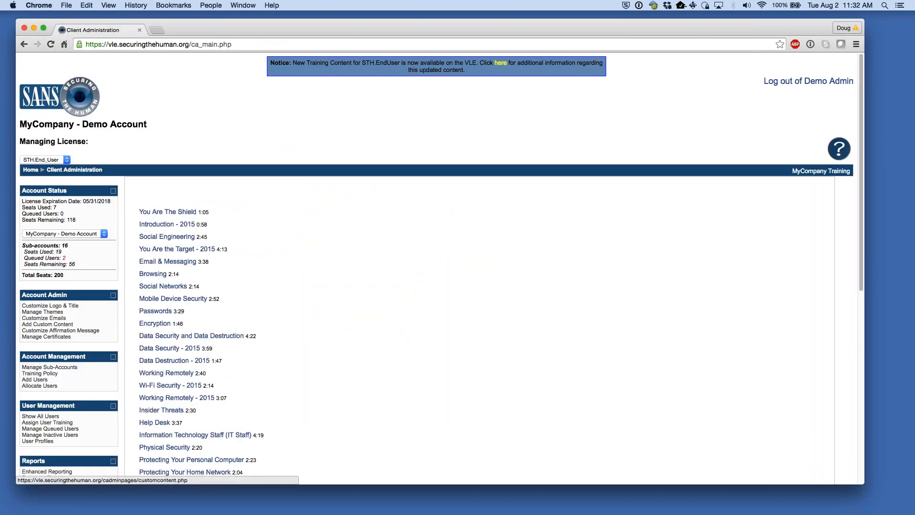
click(60, 318)
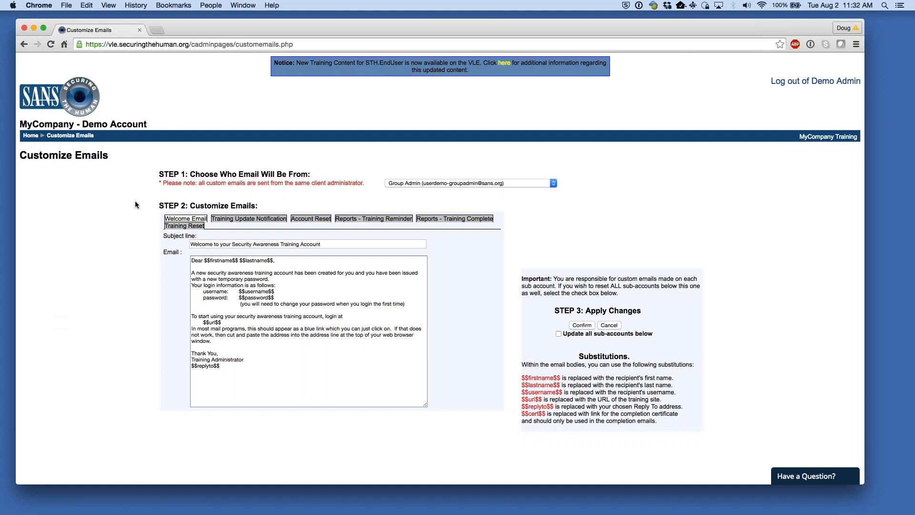
click(404, 184)
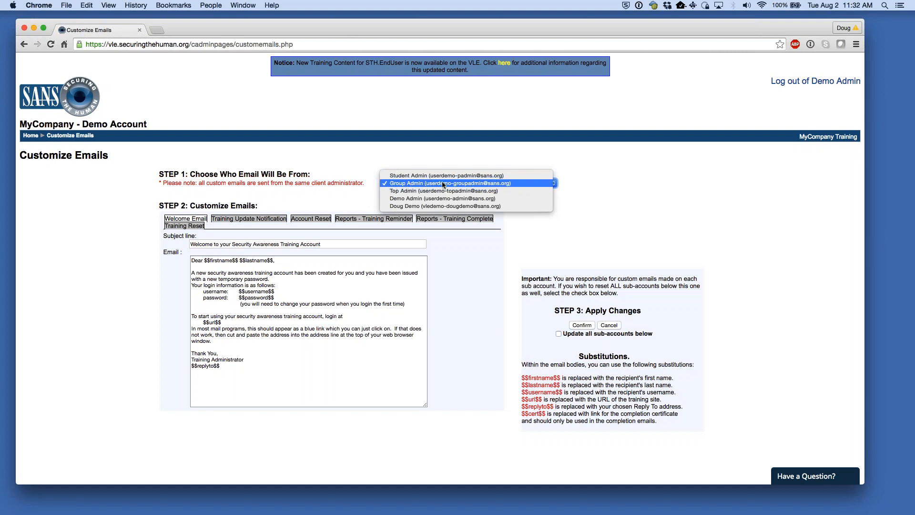
click(477, 183)
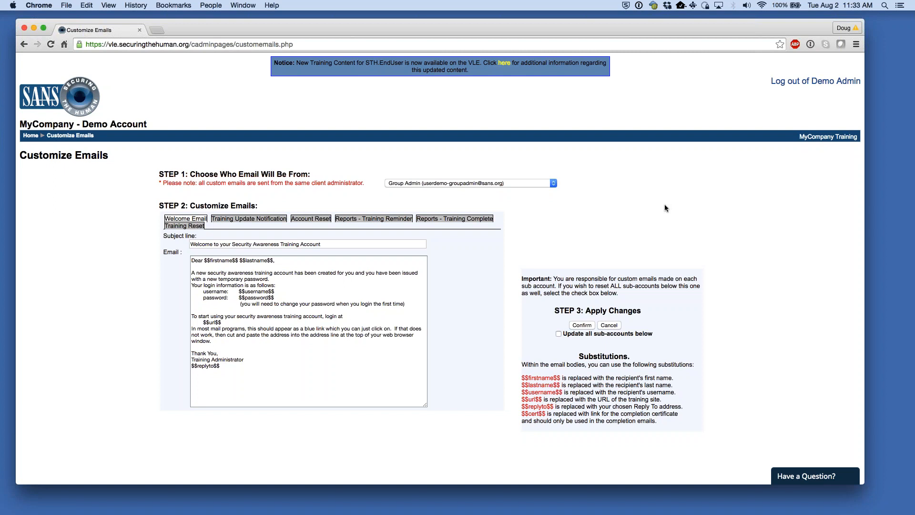
click(398, 185)
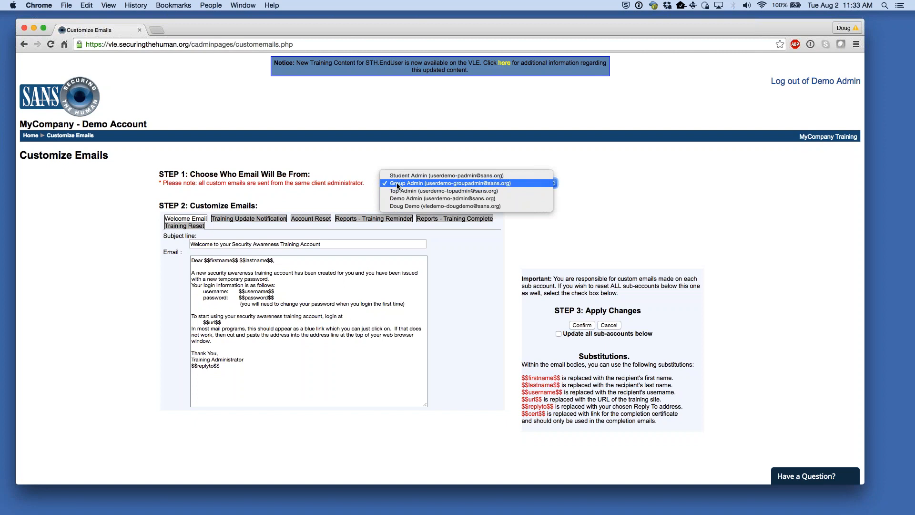
click(559, 204)
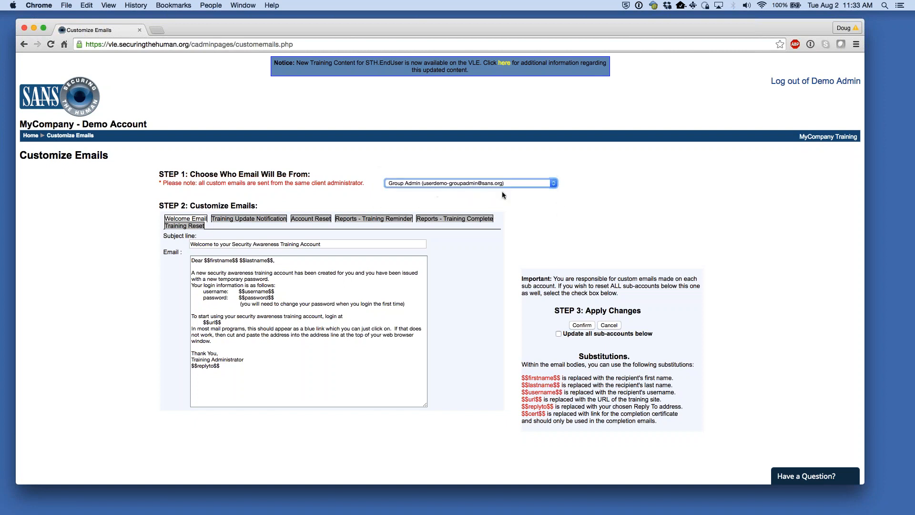
click(736, 209)
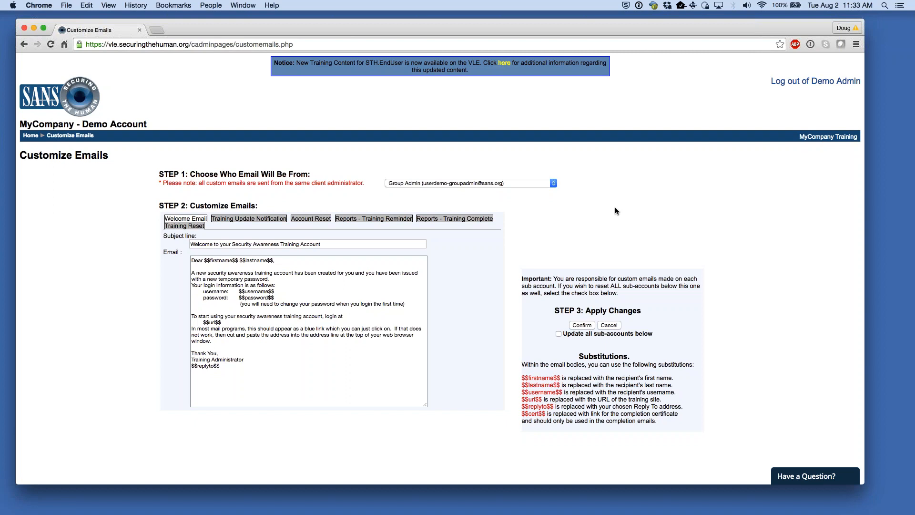
click(30, 135)
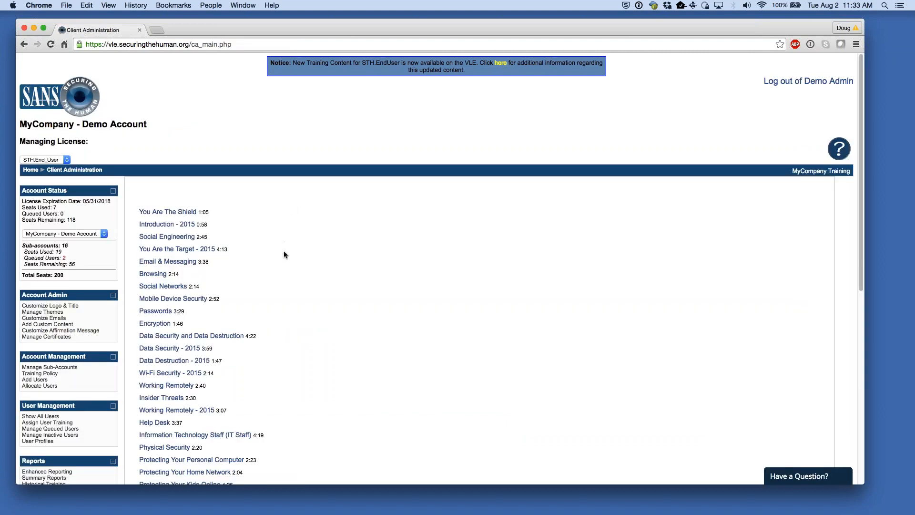
- Open the Help section's Whitelisting Guide link in a new browser tab
scroll(338, 296, down, 3)
scroll(329, 304, down, 2)
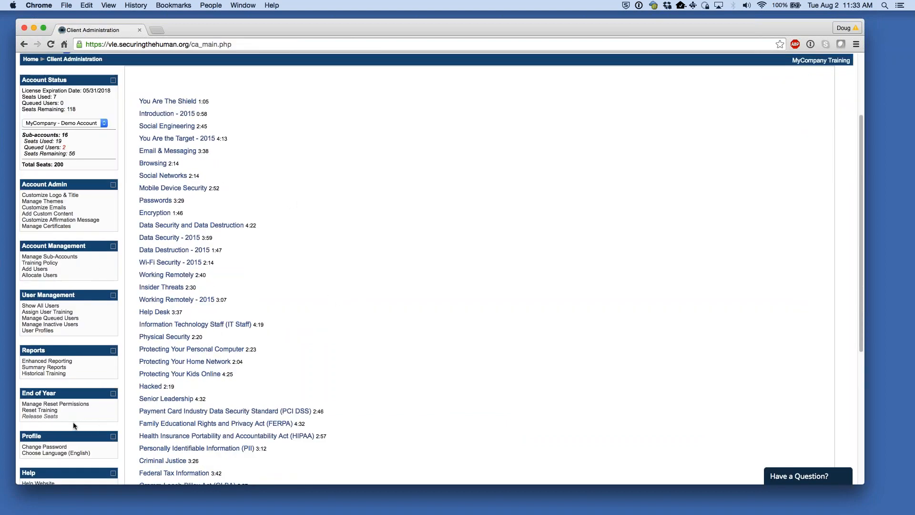
scroll(64, 414, down, 3)
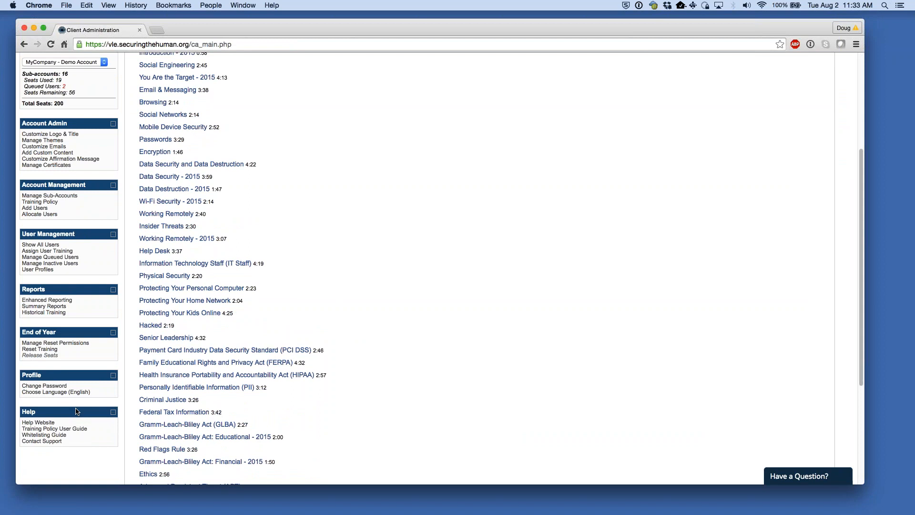
right_click(63, 435)
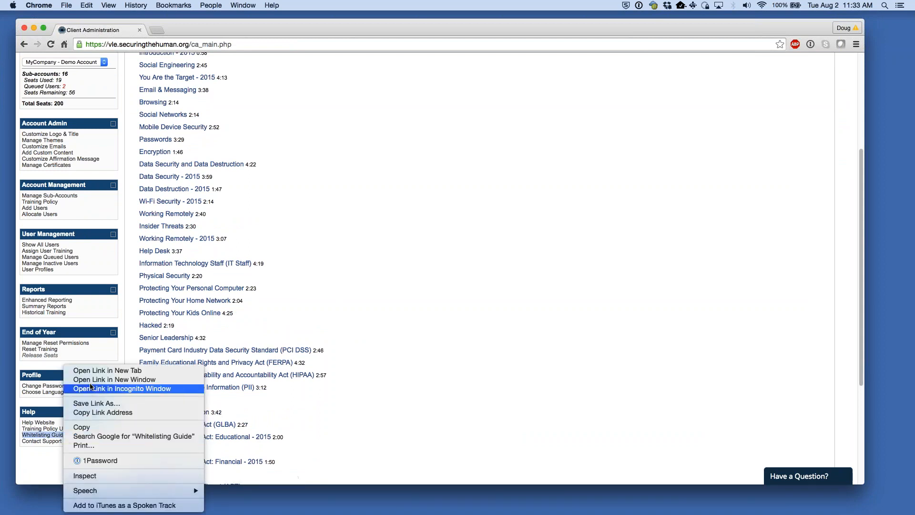
click(93, 372)
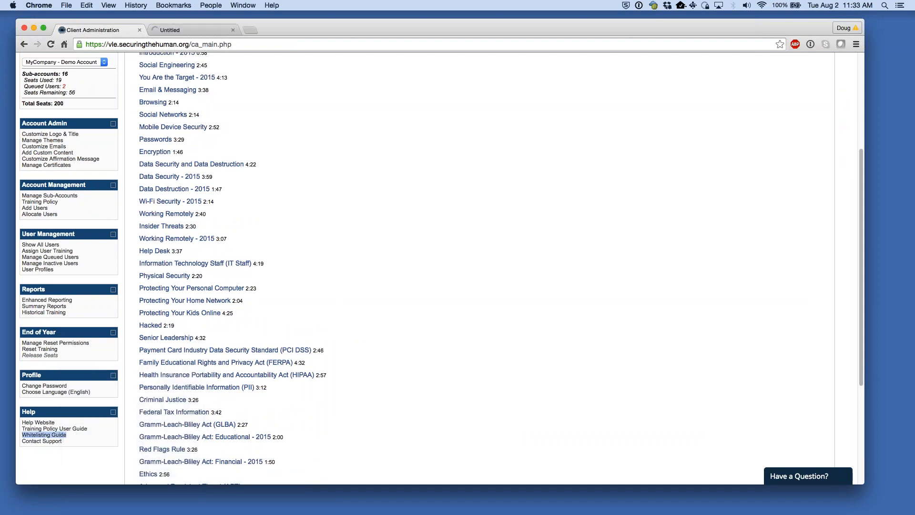
- Read the VLE whitelisting section of the guide, then switch back to Client Administration
click(179, 32)
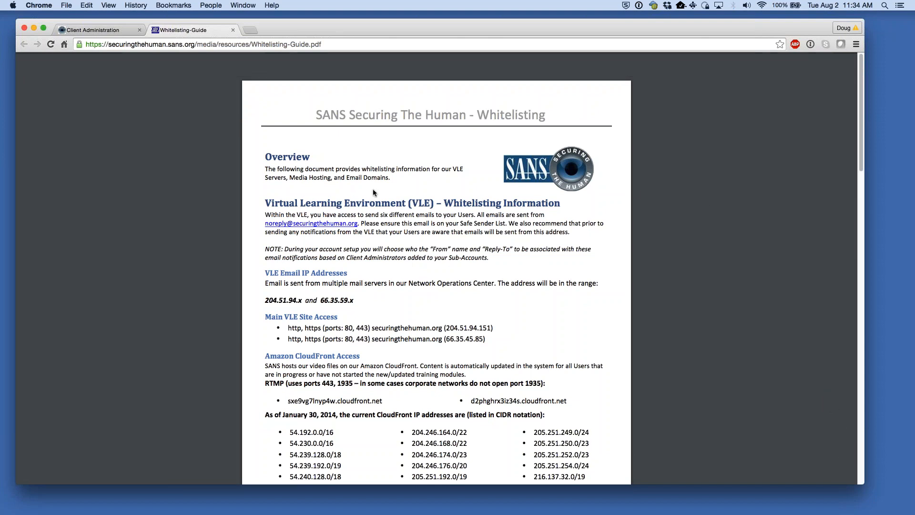
drag(265, 203, 454, 214)
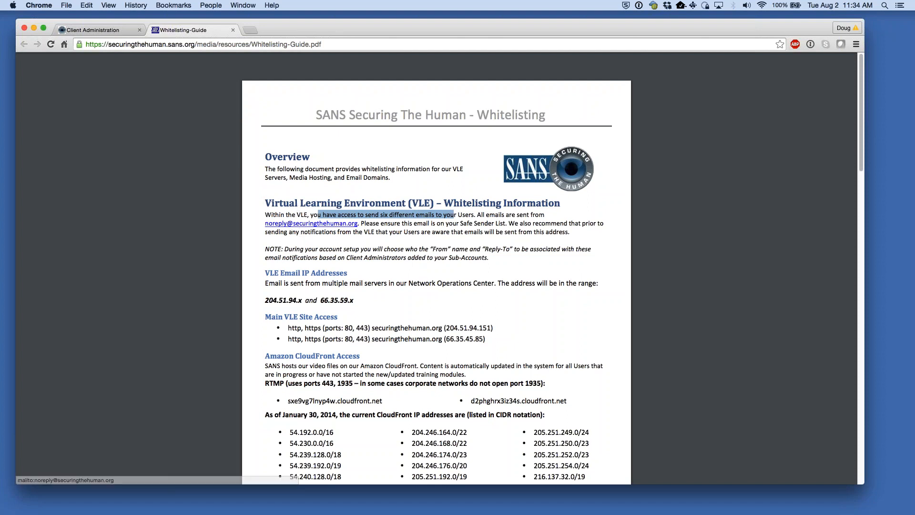
click(462, 227)
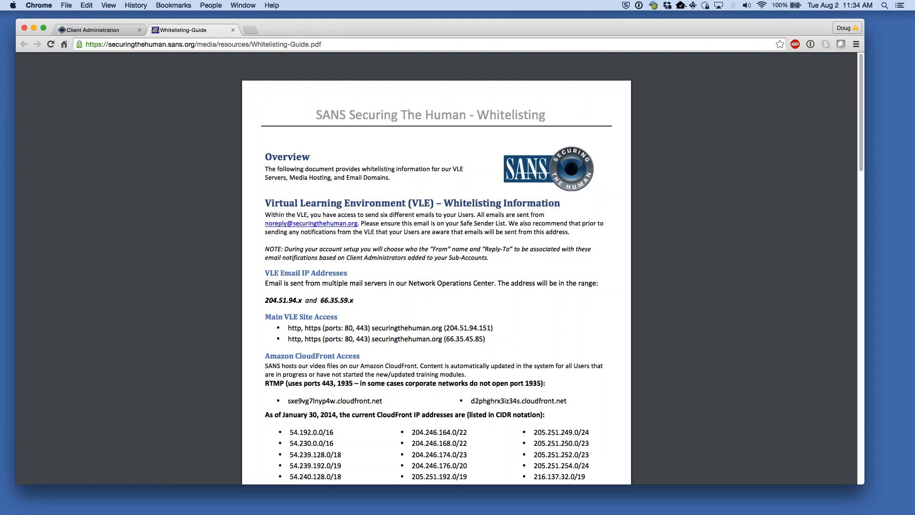
click(93, 30)
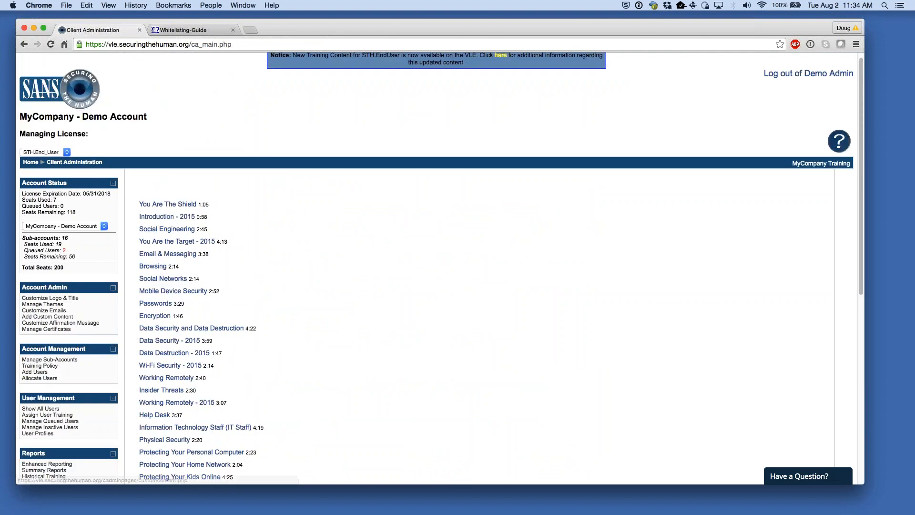
- Open Customize Emails and read the Welcome Email body and substitutions explanation
click(43, 310)
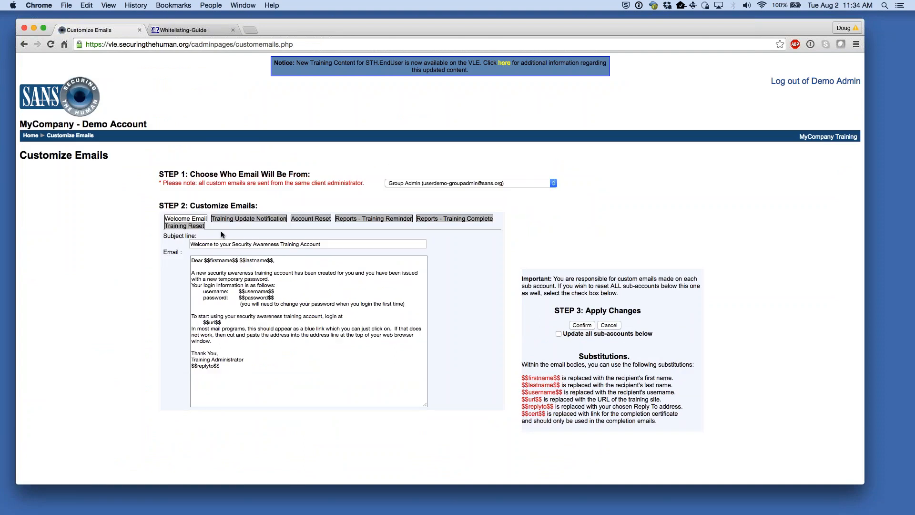
drag(190, 206, 248, 205)
click(207, 260)
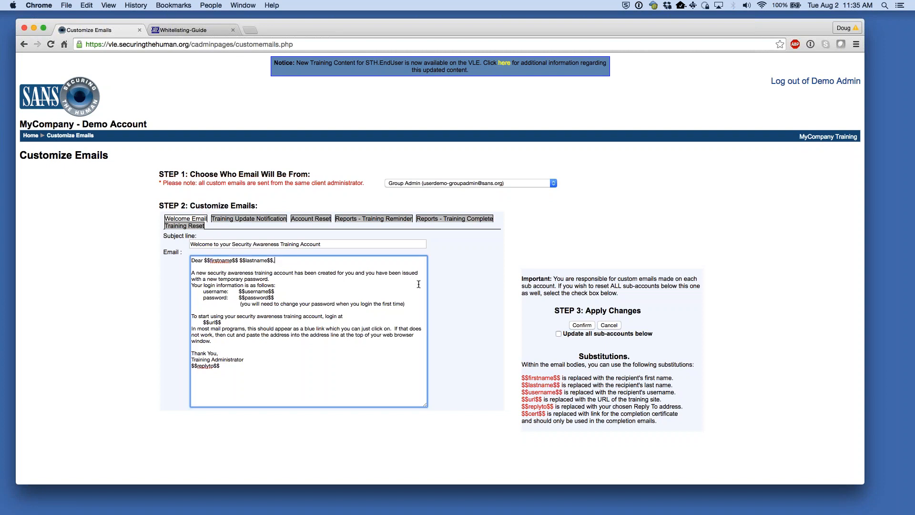
drag(526, 364, 694, 416)
click(758, 431)
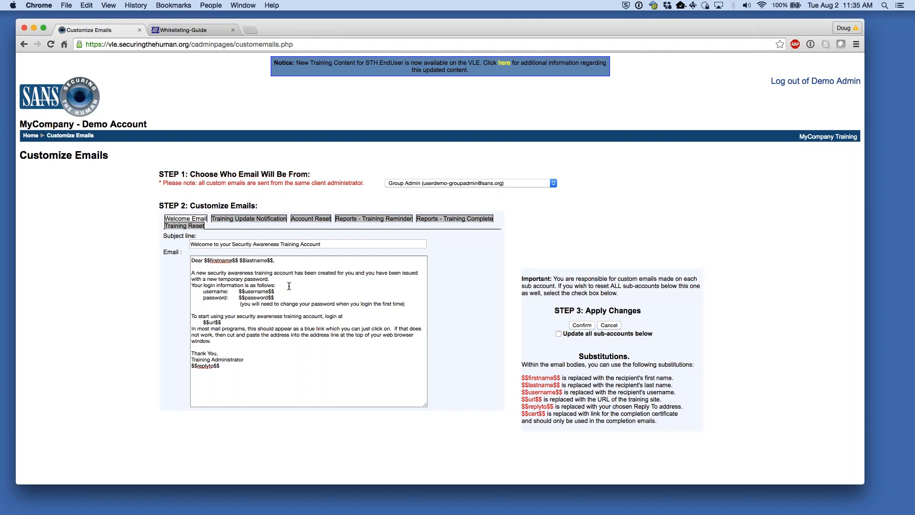
drag(281, 304, 335, 304)
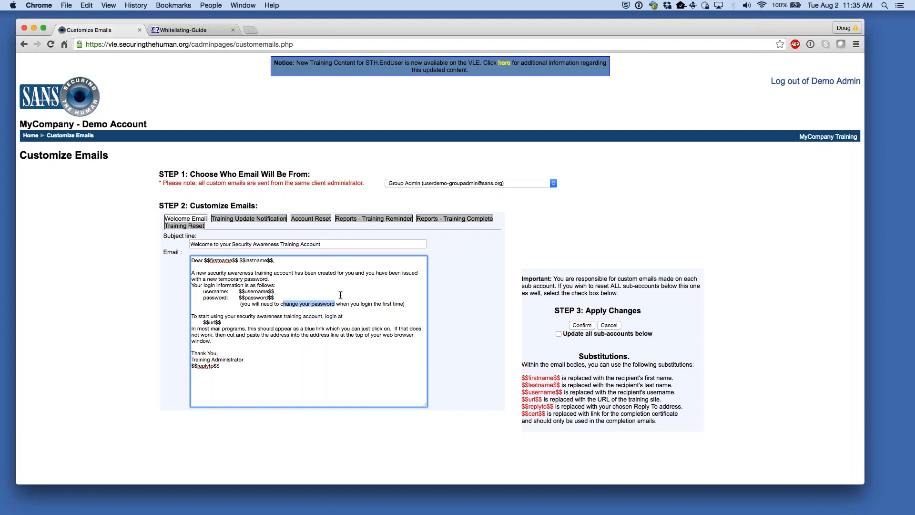
click(340, 295)
- Examine the Welcome Email's $$url$$ placeholder and Training Administrator sign-off
click(228, 323)
drag(221, 322, 202, 322)
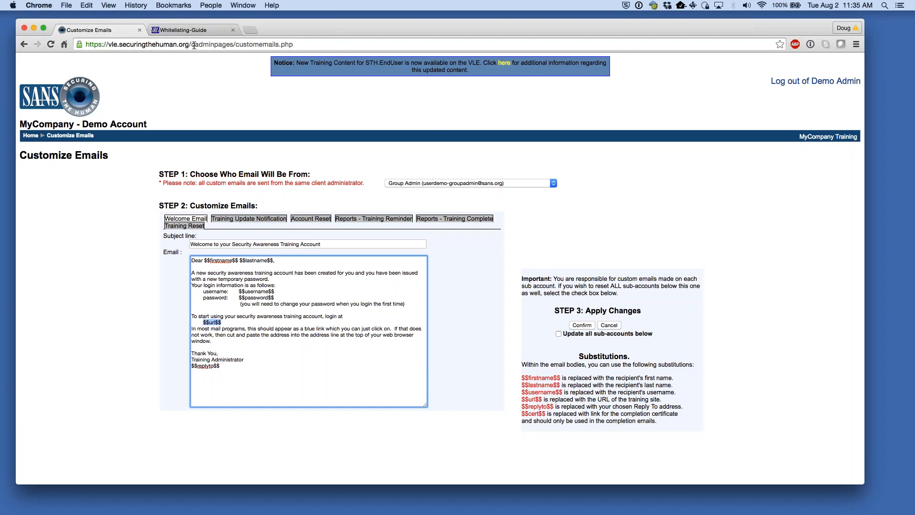
drag(189, 45, 80, 44)
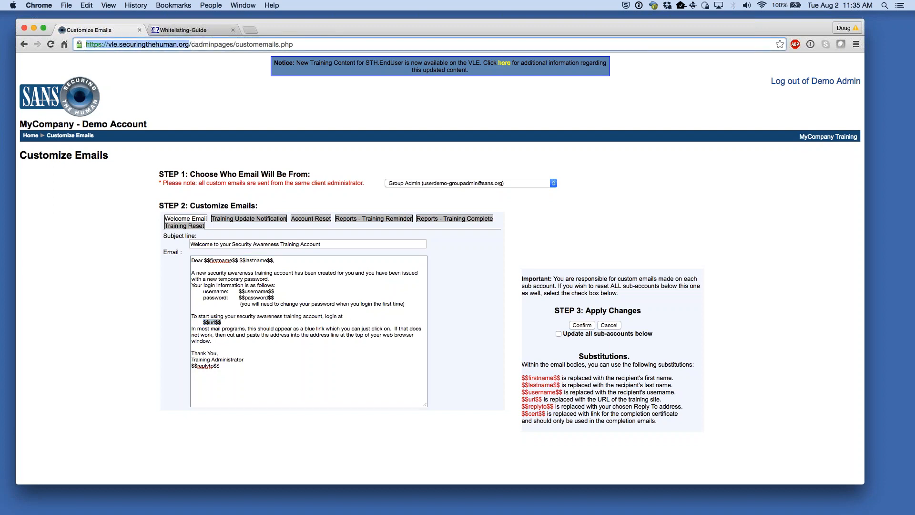
drag(231, 367, 169, 355)
click(232, 369)
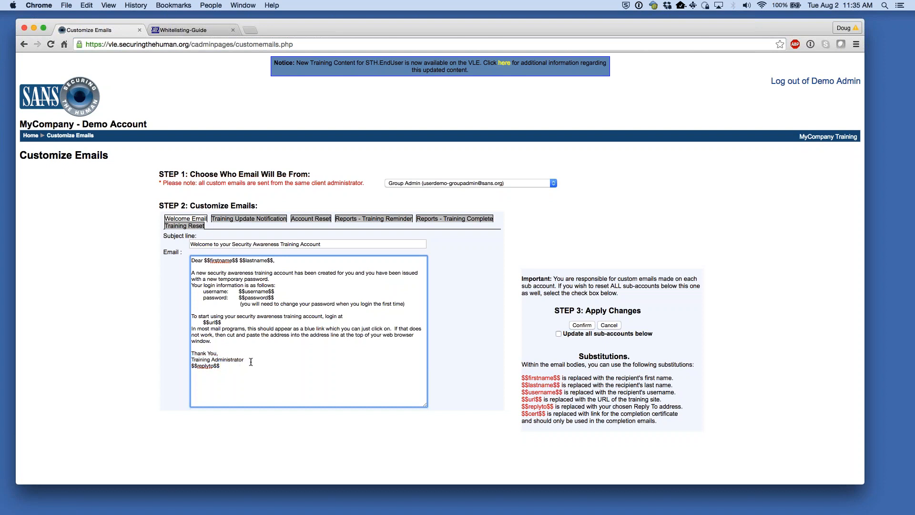
drag(251, 359, 186, 356)
click(295, 367)
- Preview the Training Update, Account Reset and Training Reminder emails, then return to Welcome Email
click(267, 218)
click(311, 219)
click(373, 218)
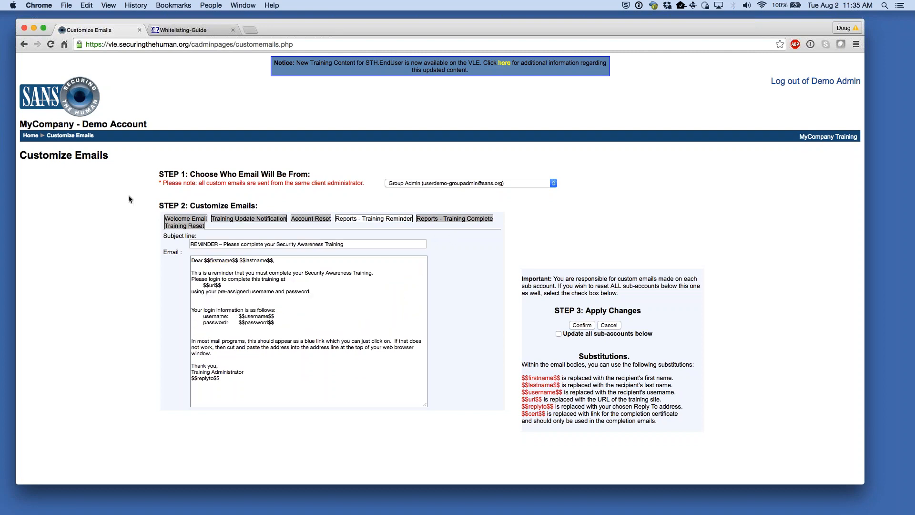
click(191, 220)
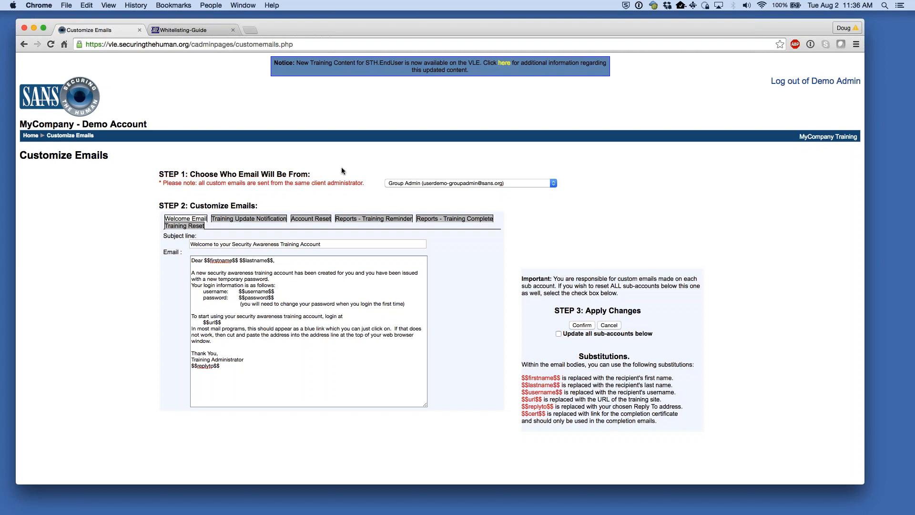
- Read through the Training Update Notification and Account Reset email bodies
click(267, 221)
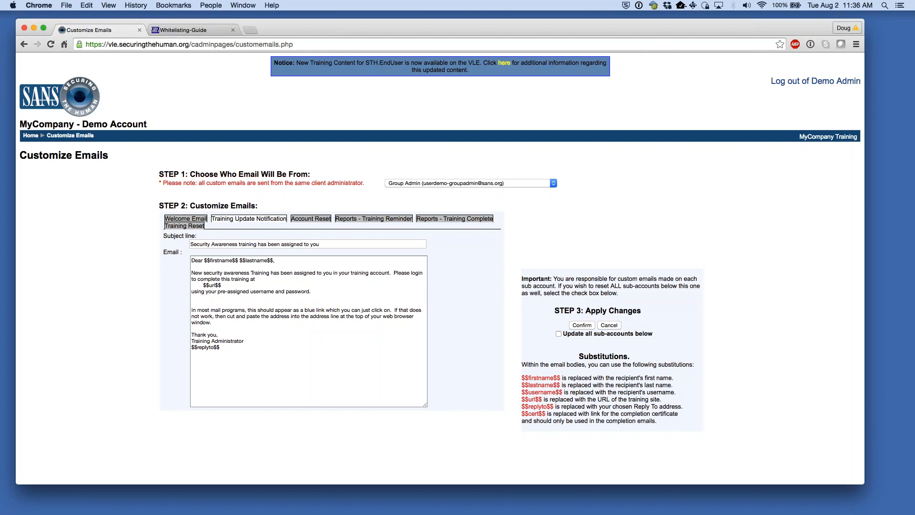
drag(222, 346, 163, 250)
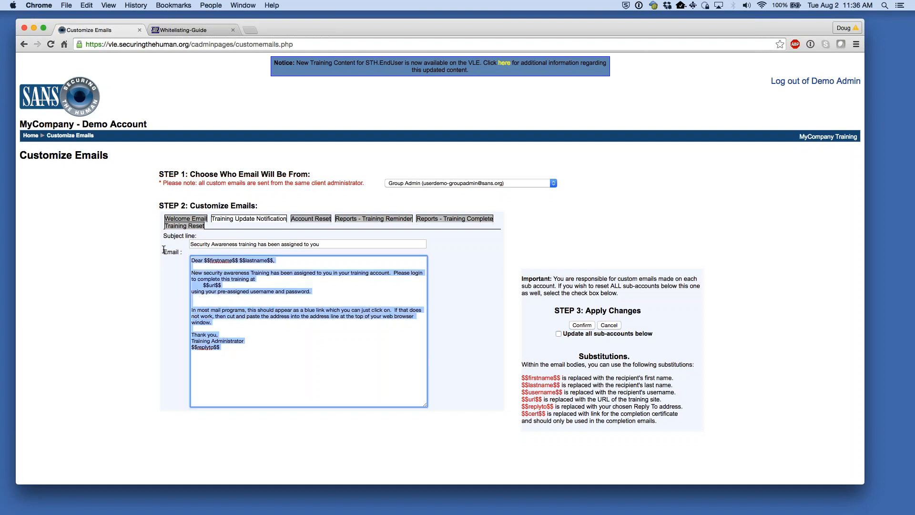
click(360, 289)
click(315, 223)
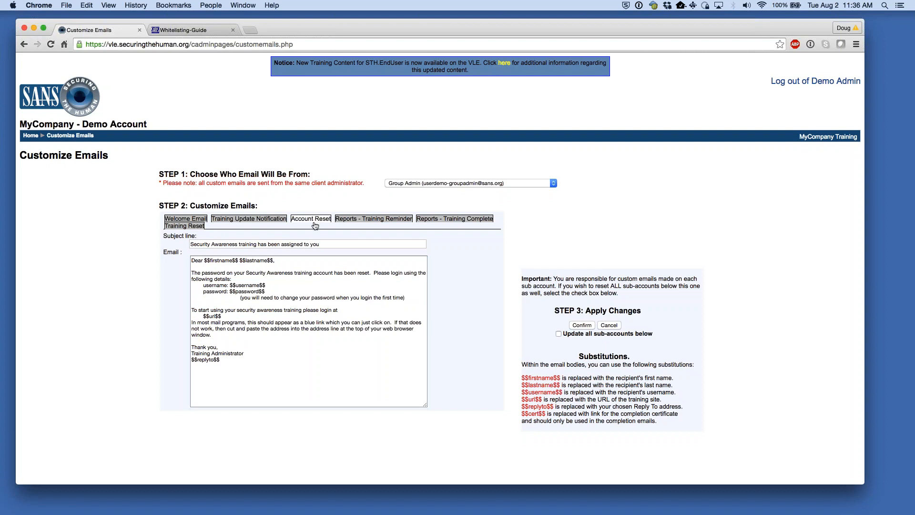
drag(264, 360, 173, 260)
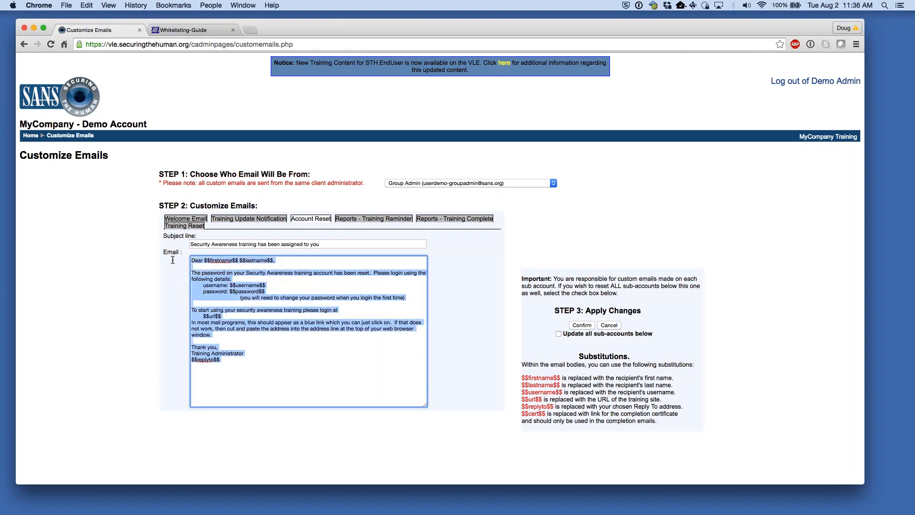
click(315, 263)
click(297, 288)
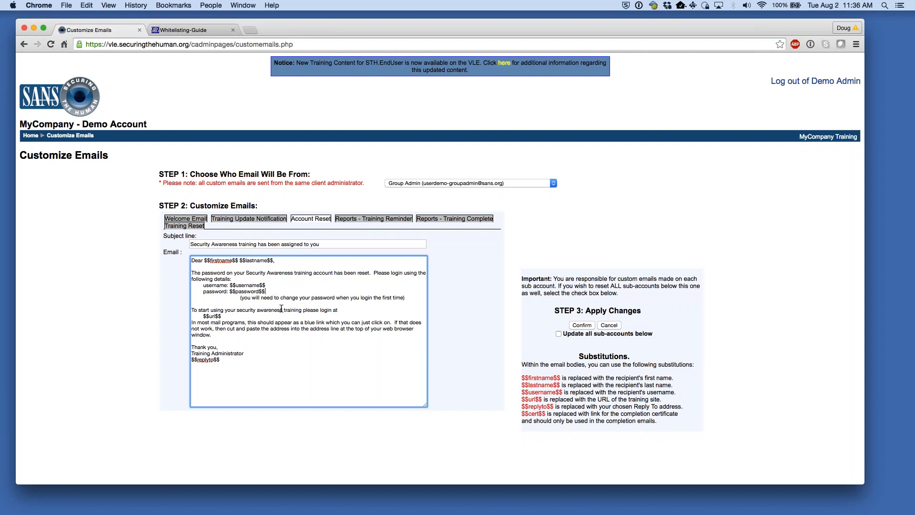
- Compare the Training Reminder and Training Complete emails, ending on the Training Reset template
click(363, 218)
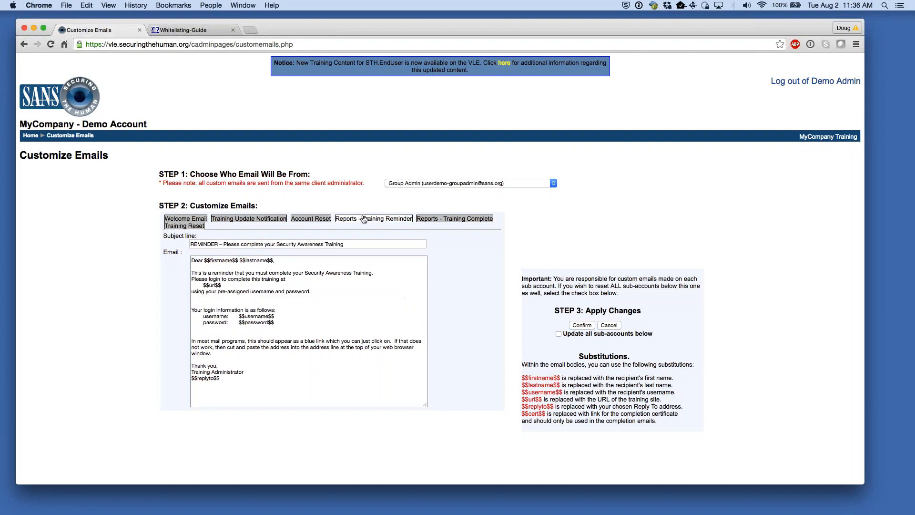
click(456, 222)
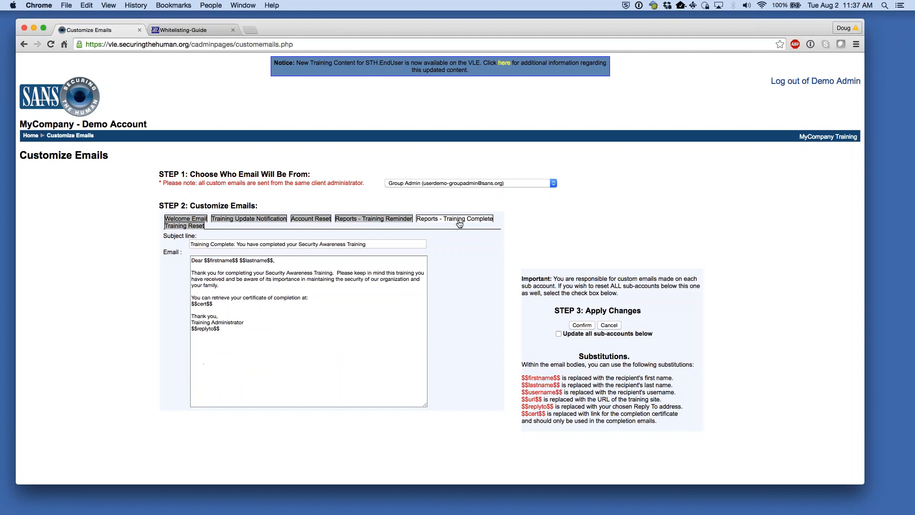
click(364, 220)
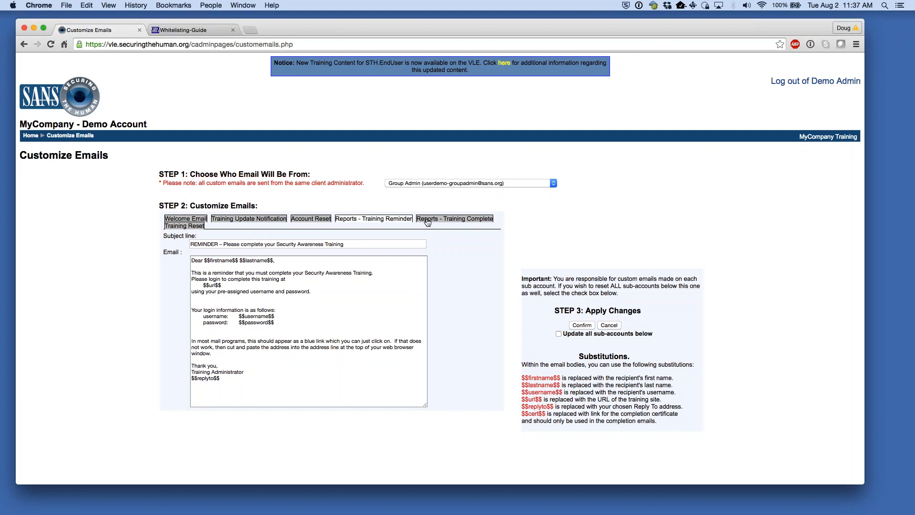
click(431, 220)
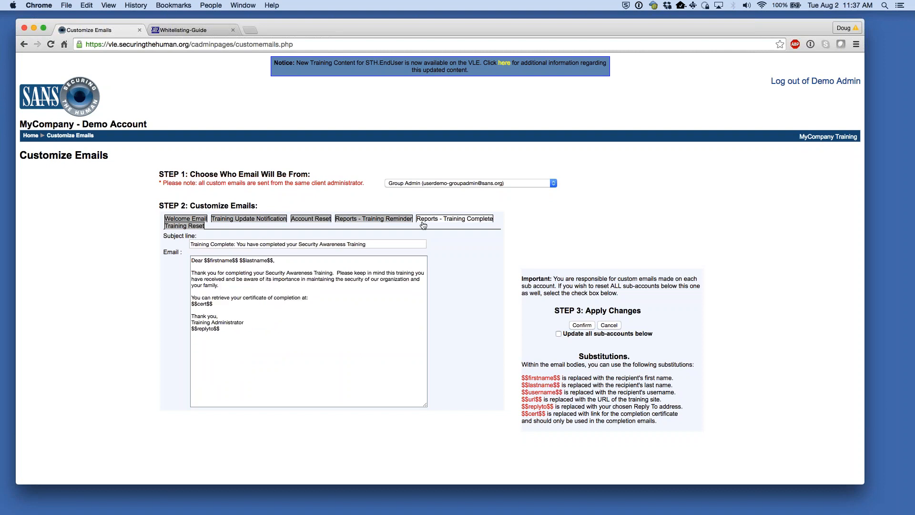
click(303, 329)
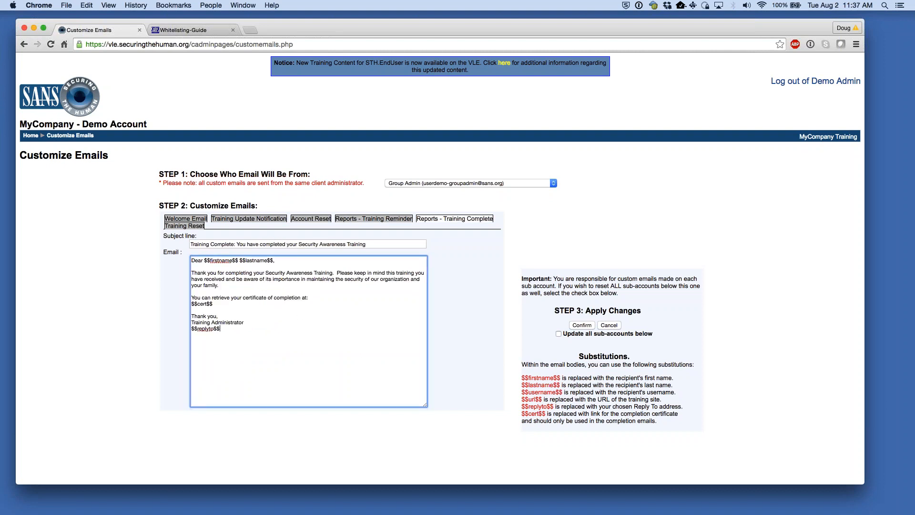
click(185, 227)
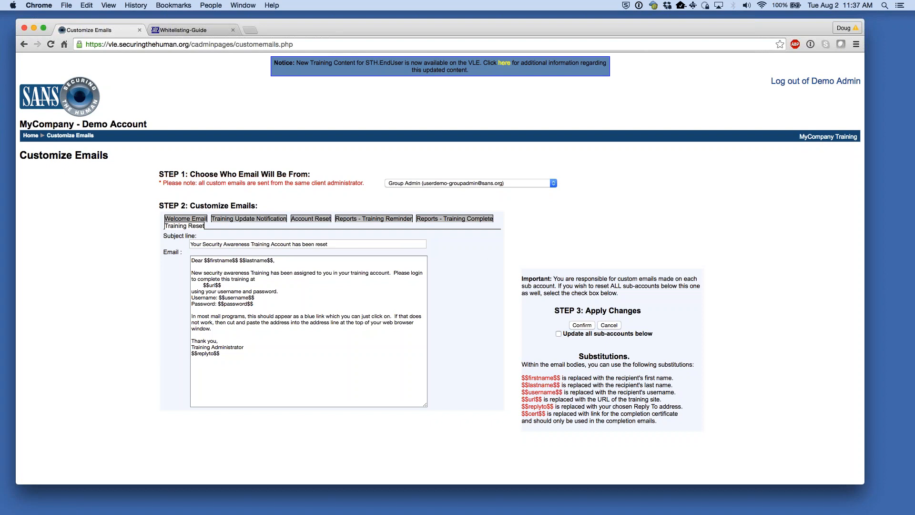
- On Welcome Email, tick Update all sub-accounts below, keep Group Admin as sender, and go Home
click(185, 218)
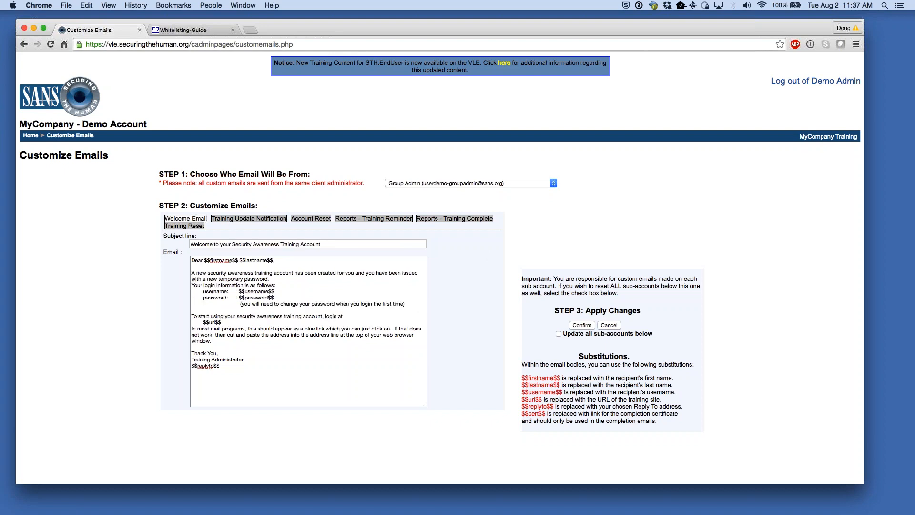
click(558, 334)
drag(166, 172, 189, 173)
click(198, 171)
click(431, 184)
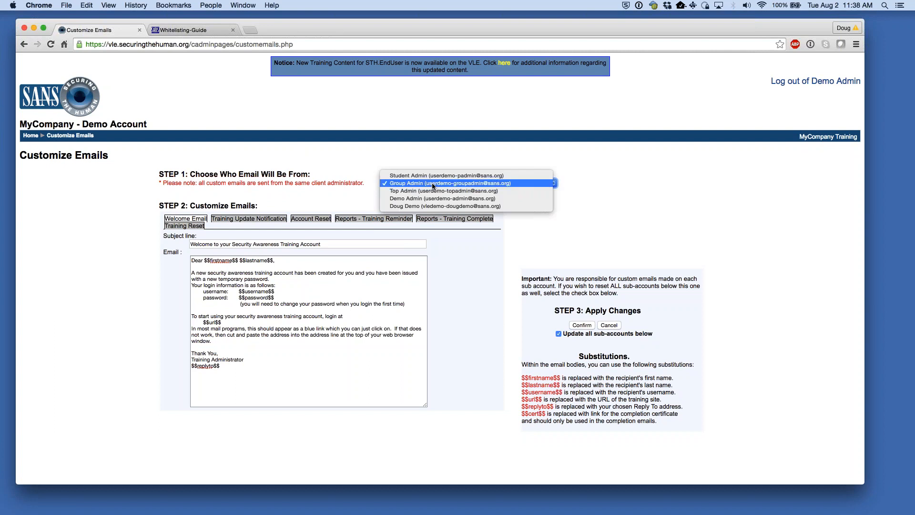
click(627, 184)
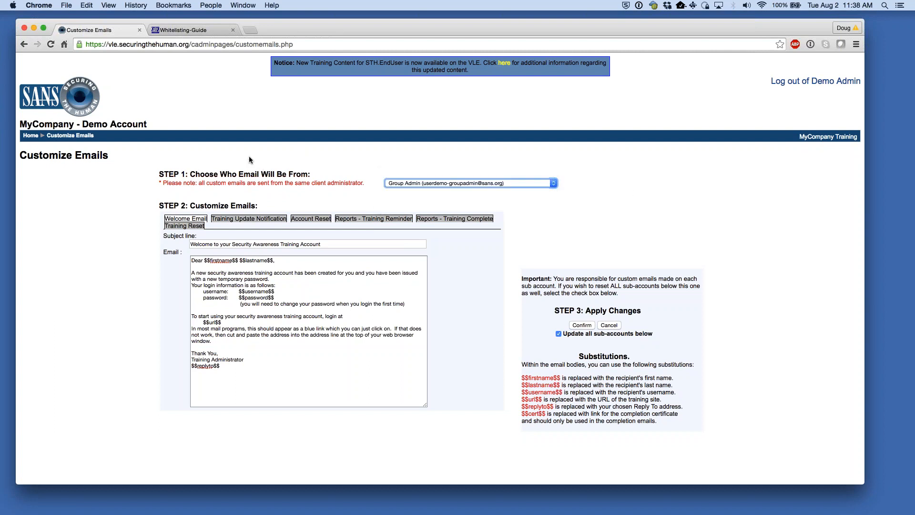
click(31, 136)
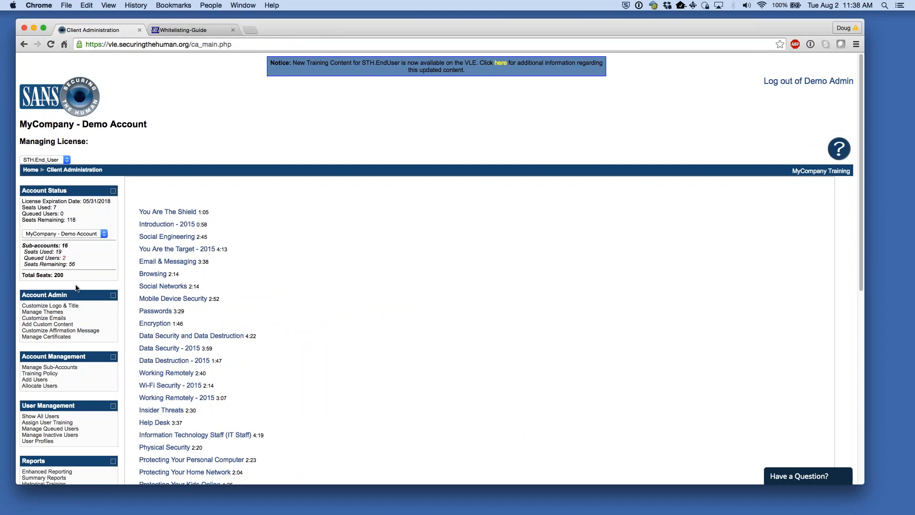
- Go to Manage Sub-Accounts to see 1-General Users, 2-New Hires, 3-Custom and their seat counts
drag(29, 357, 61, 357)
click(74, 357)
click(53, 368)
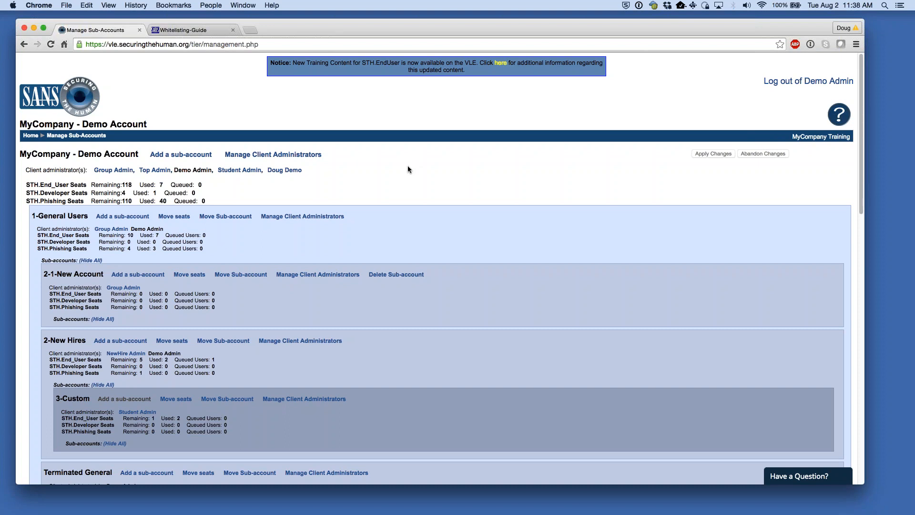
drag(54, 153, 124, 152)
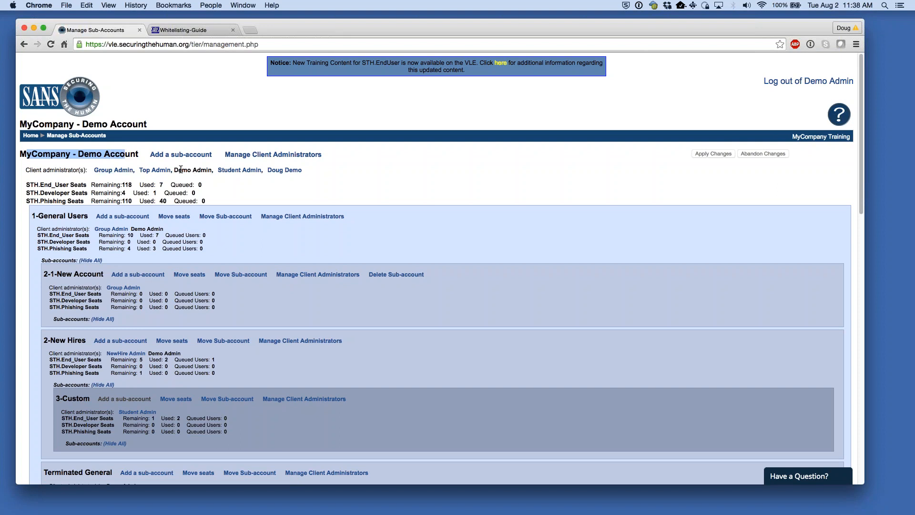
drag(174, 169, 199, 170)
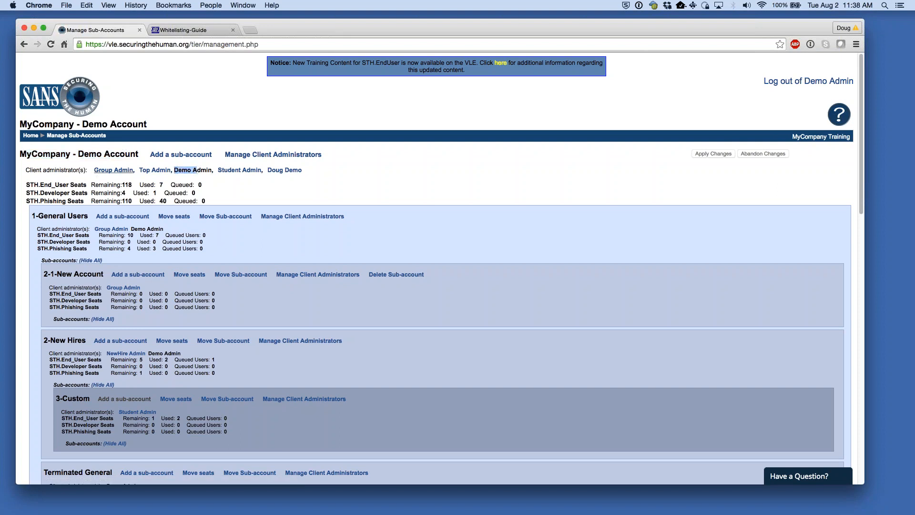
click(346, 159)
scroll(365, 180, down, 2)
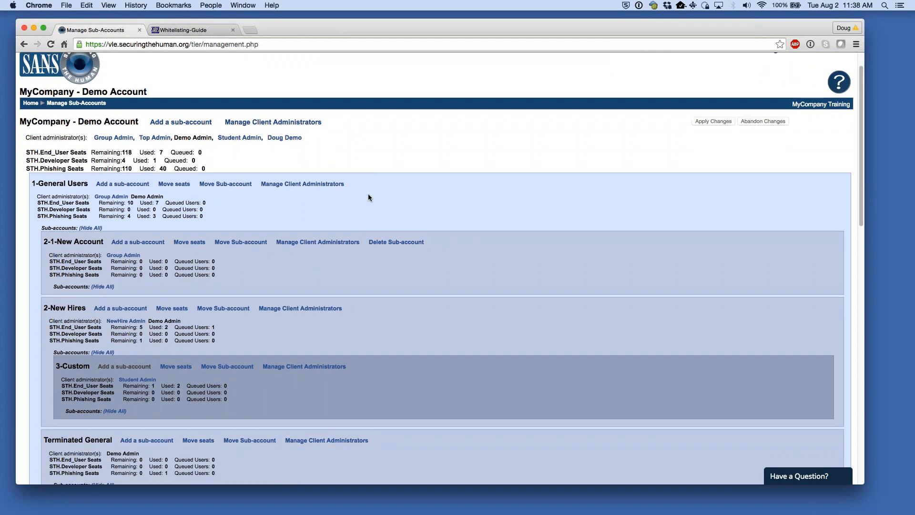
scroll(344, 190, down, 5)
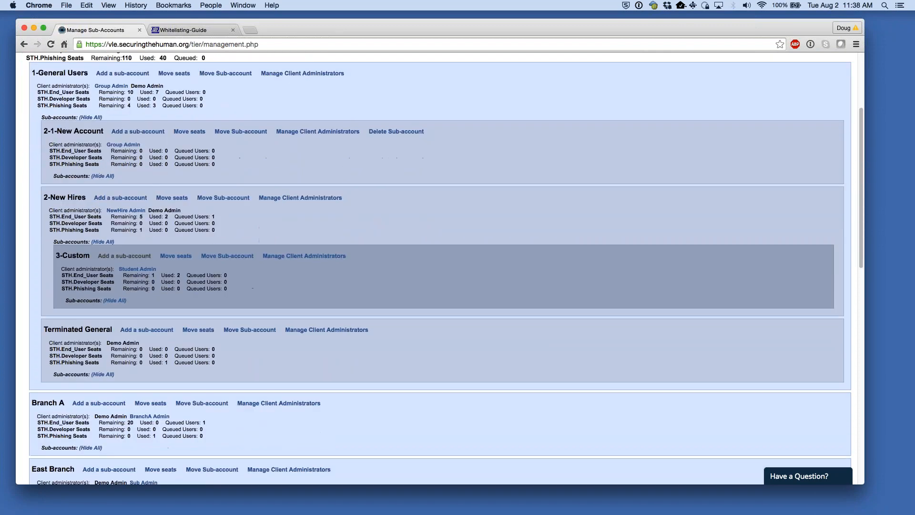
scroll(43, 355, down, 2)
drag(32, 364, 67, 365)
click(275, 390)
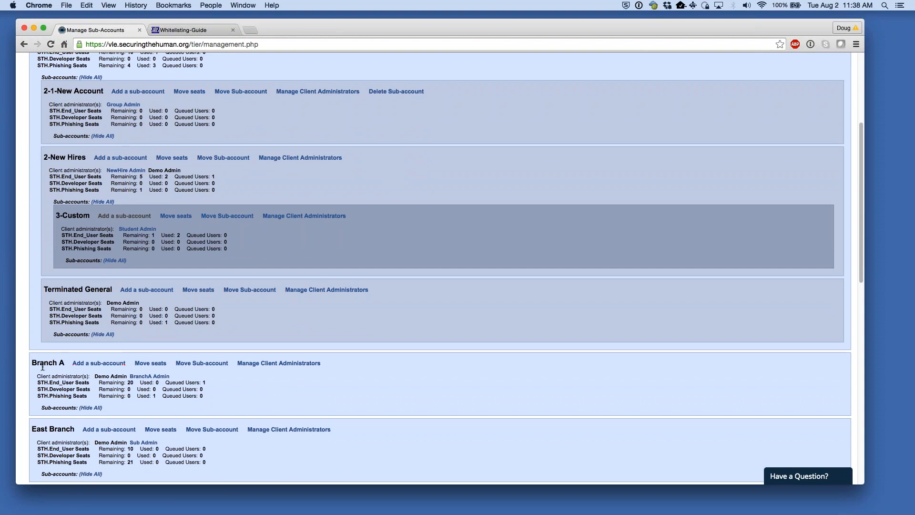
scroll(310, 404, up, 4)
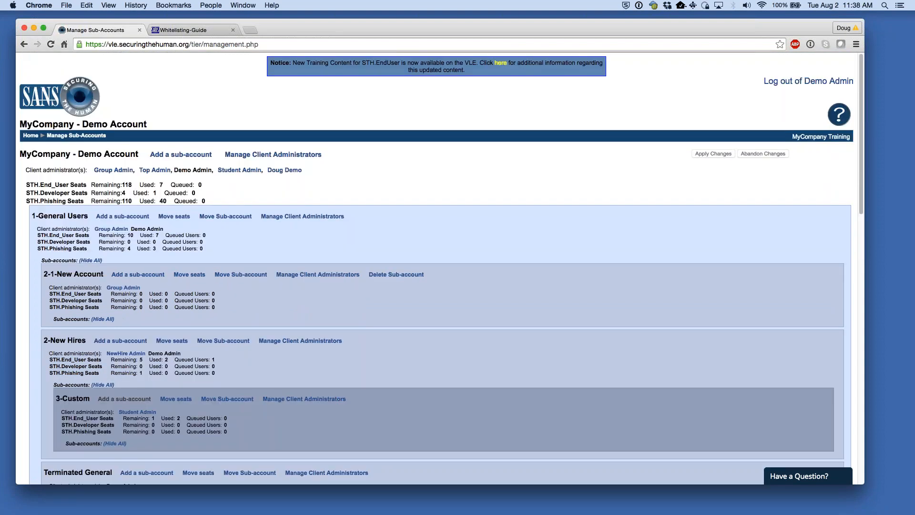
drag(32, 216, 48, 216)
drag(21, 155, 121, 154)
click(387, 200)
drag(45, 340, 89, 341)
click(50, 341)
drag(36, 215, 53, 215)
click(596, 168)
scroll(370, 252, down, 2)
drag(39, 199, 53, 199)
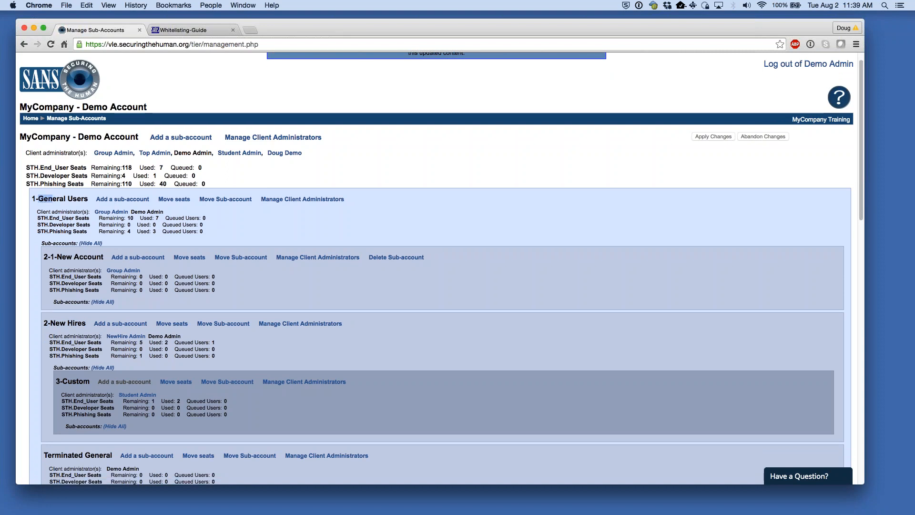
scroll(53, 199, down, 4)
scroll(59, 362, down, 2)
drag(44, 362, 61, 358)
drag(40, 424, 54, 422)
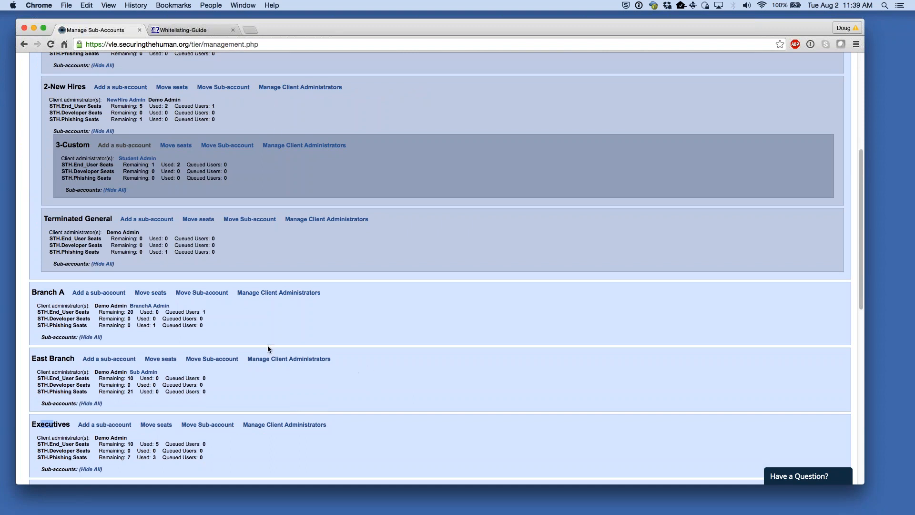
drag(32, 292, 53, 291)
drag(41, 358, 53, 360)
click(269, 322)
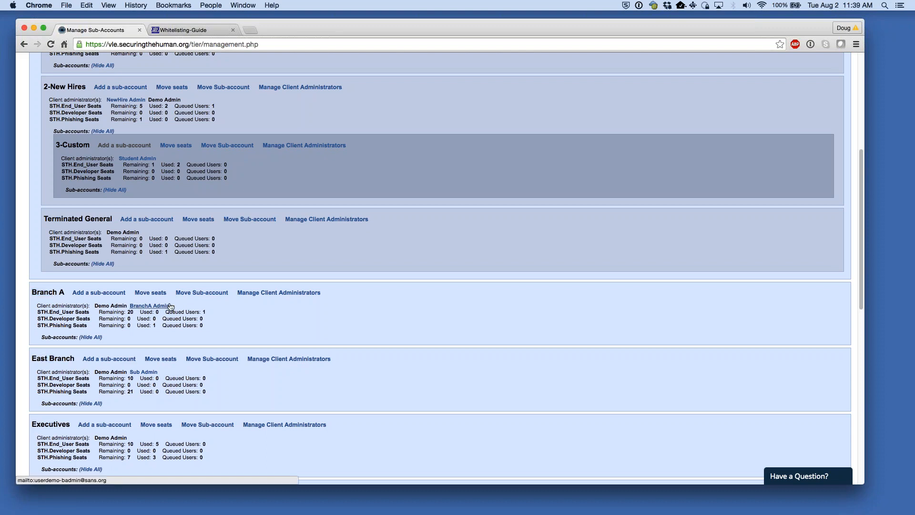
drag(173, 306, 134, 307)
drag(37, 292, 53, 292)
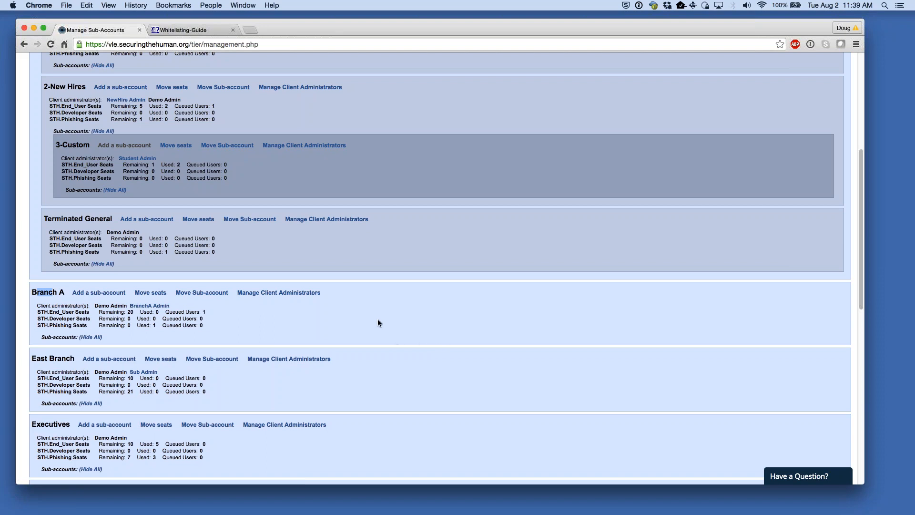
scroll(376, 329, up, 5)
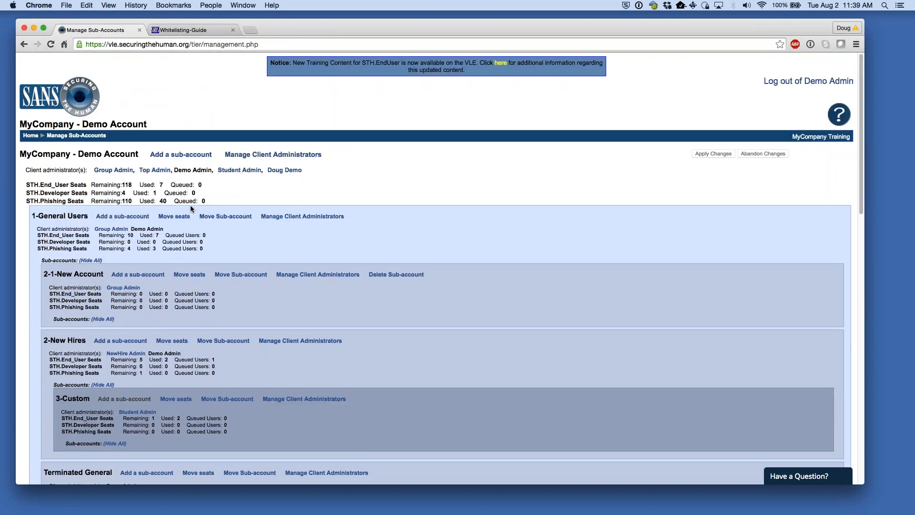
drag(43, 154, 107, 156)
click(407, 179)
scroll(380, 211, down, 5)
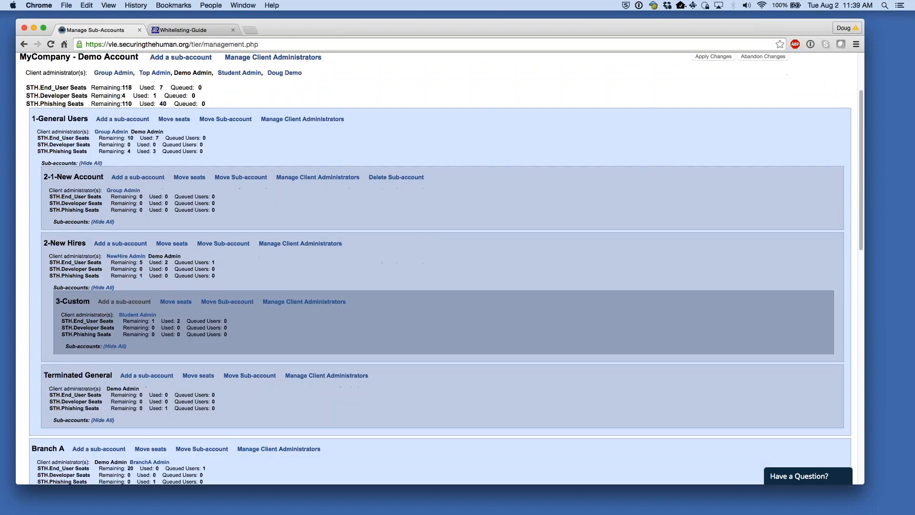
scroll(180, 399, up, 5)
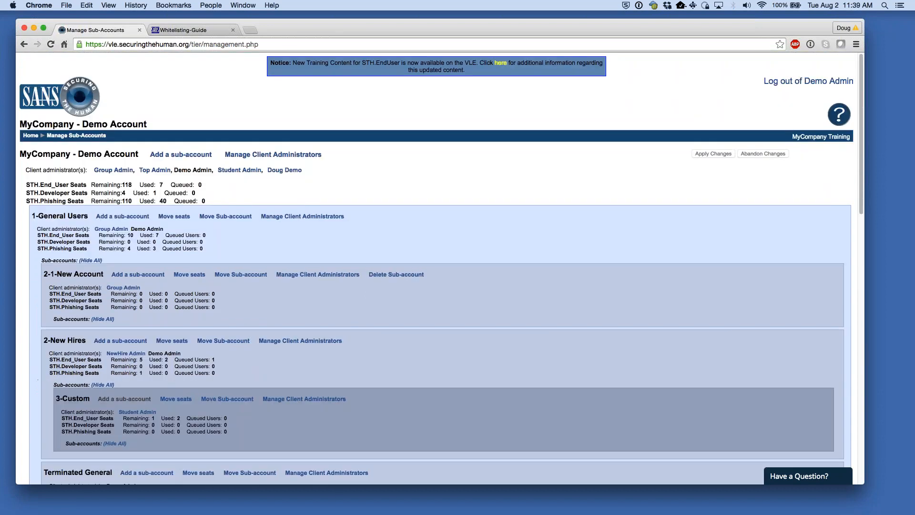
scroll(352, 210, down, 1)
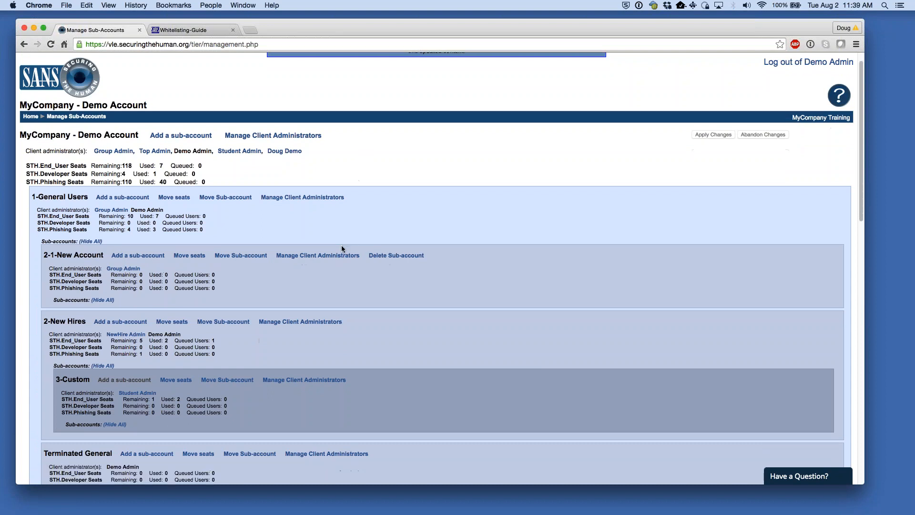
scroll(341, 244, down, 4)
drag(37, 370, 48, 370)
click(296, 384)
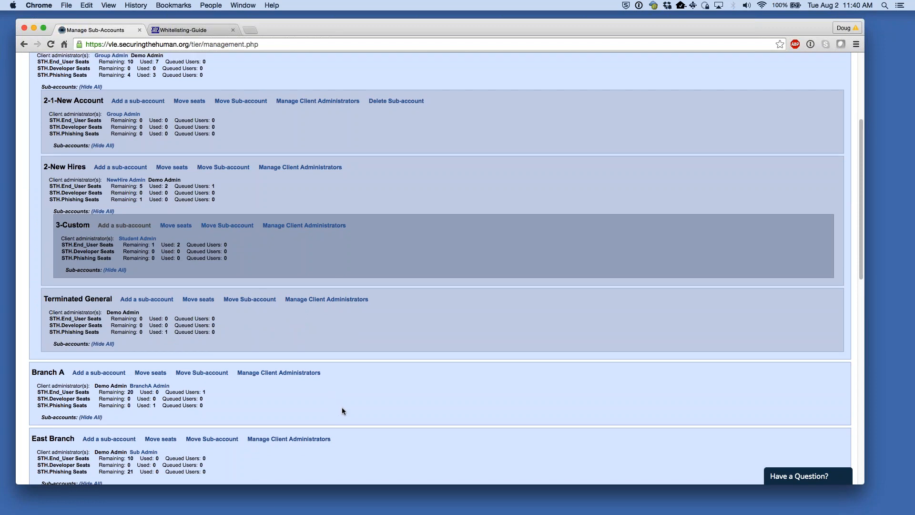
scroll(342, 407, up, 5)
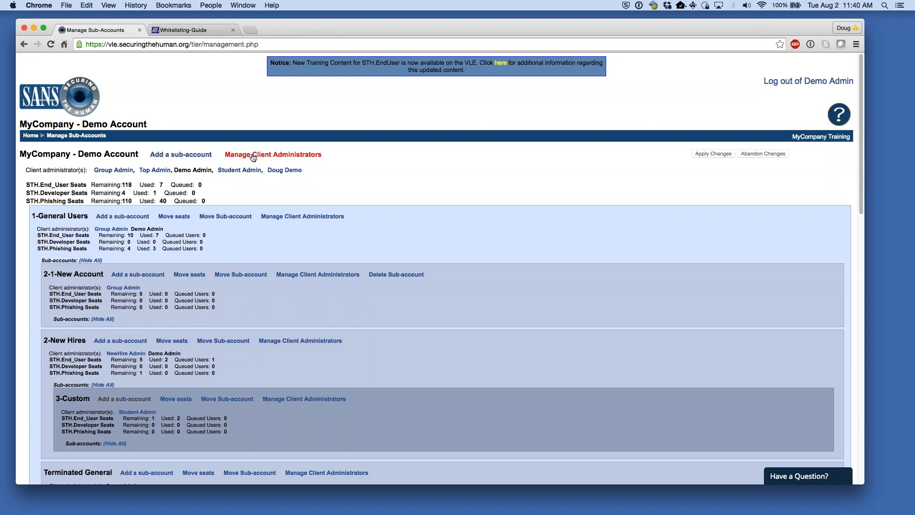
- Create a client administrator with first name New, last name Admin, and the admin's e-mail address
click(277, 159)
click(116, 238)
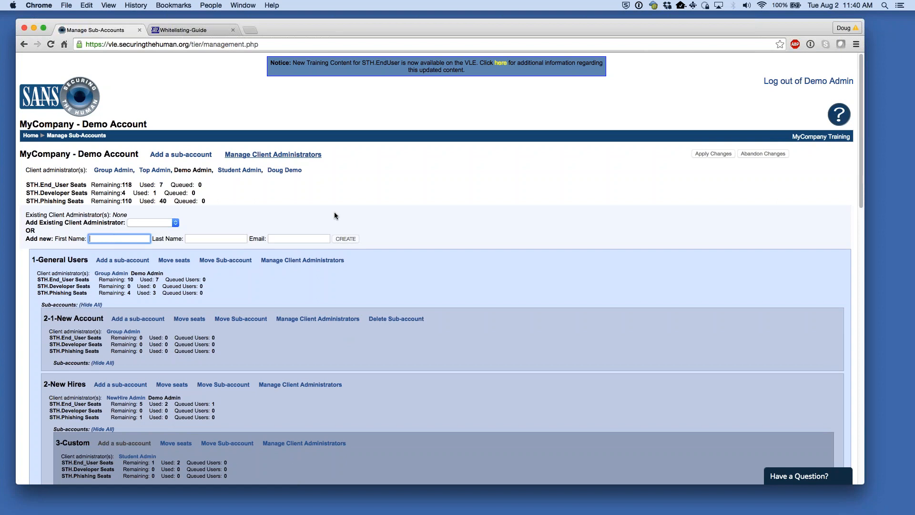
text(New)
key(Tab)
text(Admin)
key(Tab)
text(user)
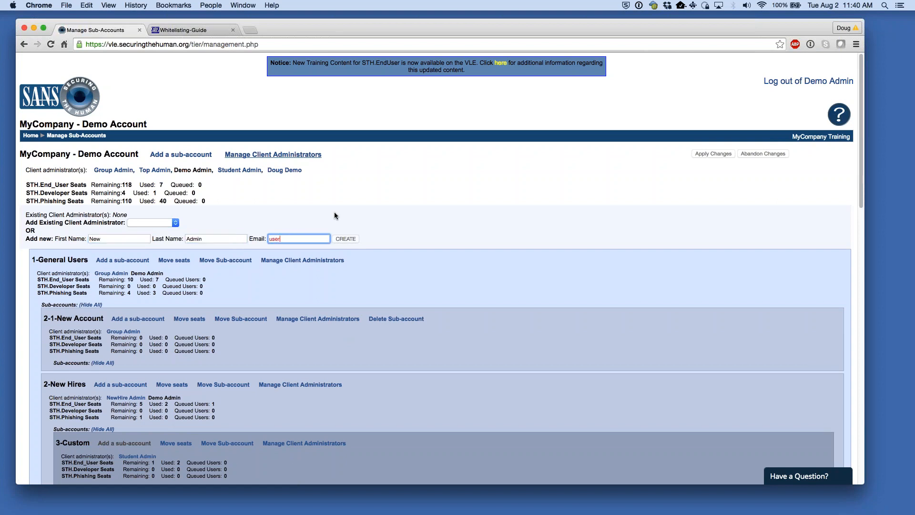
click(348, 240)
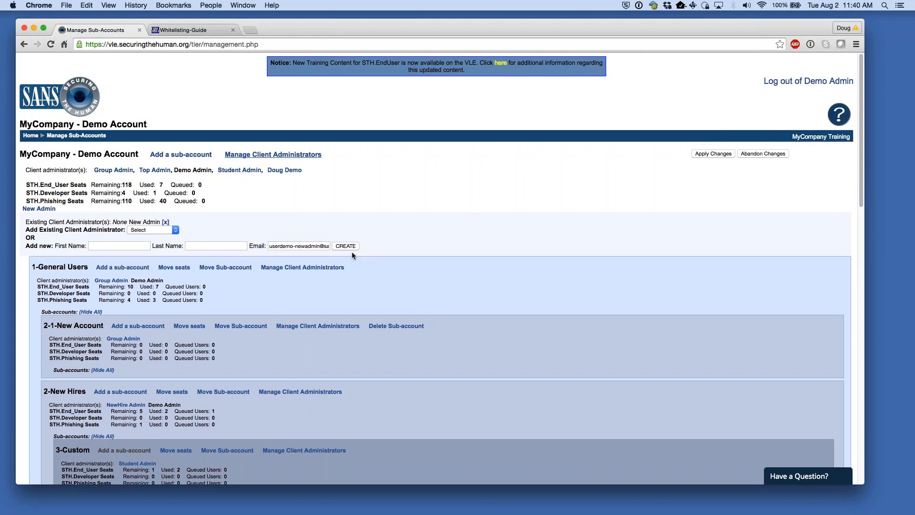
- Verify New Admin in the administrator list and apply the pending changes, confirming with OK
drag(171, 222, 24, 221)
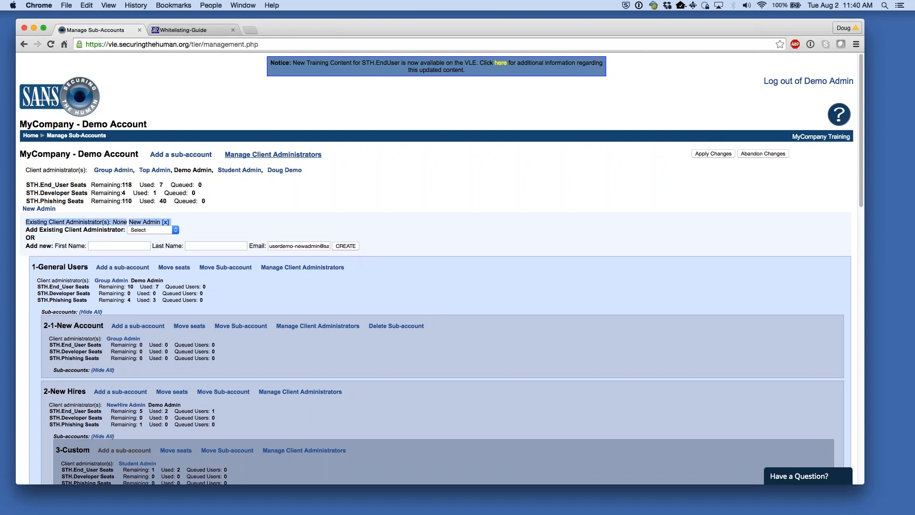
click(237, 219)
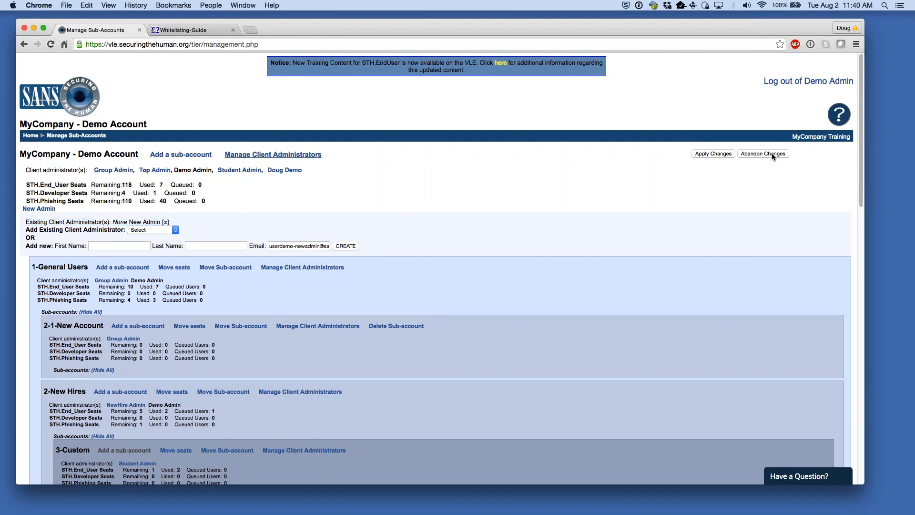
click(708, 155)
click(522, 179)
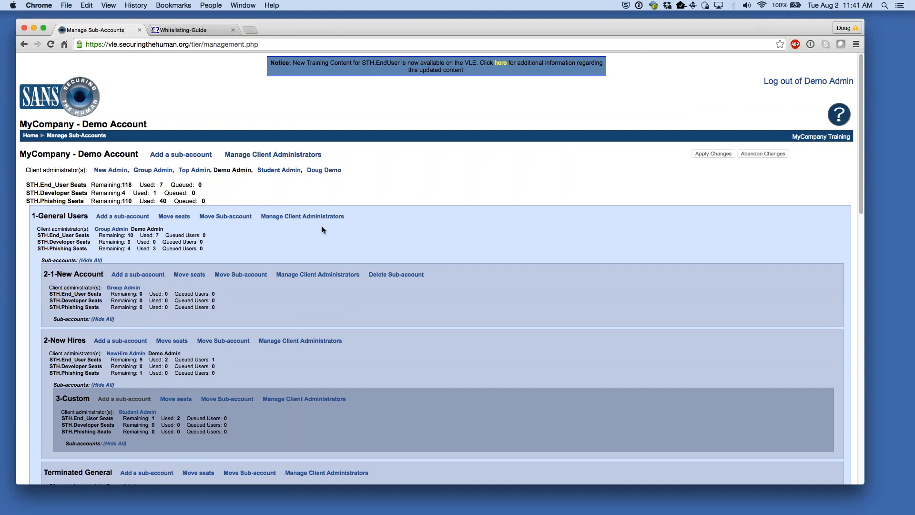
- Open client administrator management for the 3-Custom sub-account
click(302, 216)
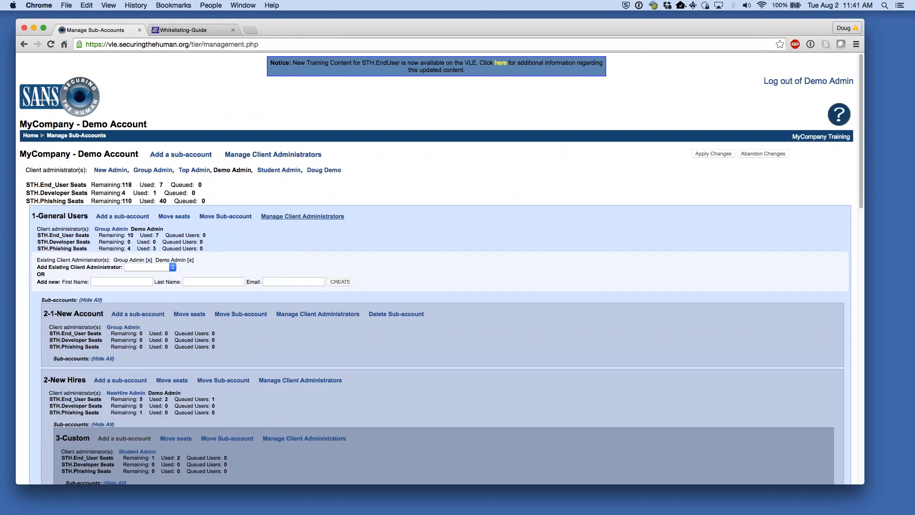
scroll(315, 414, down, 2)
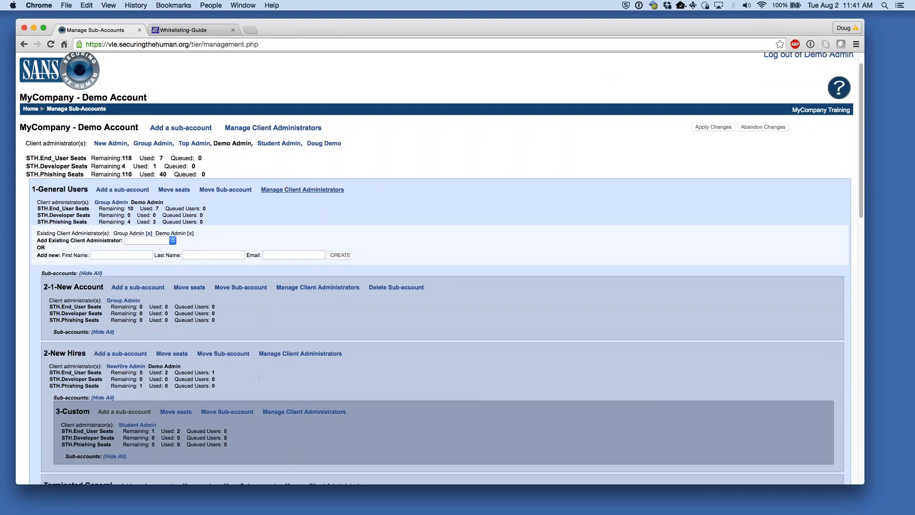
click(315, 412)
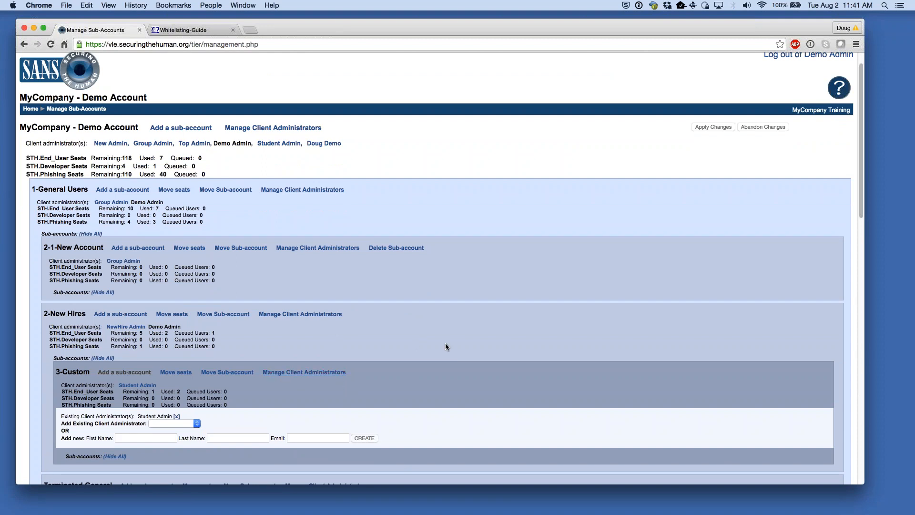
scroll(438, 361, up, 1)
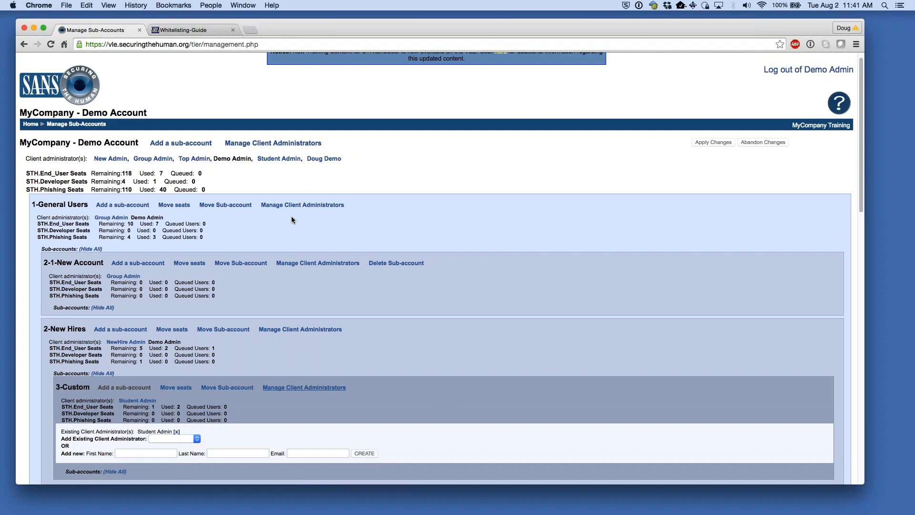
scroll(420, 311, down, 2)
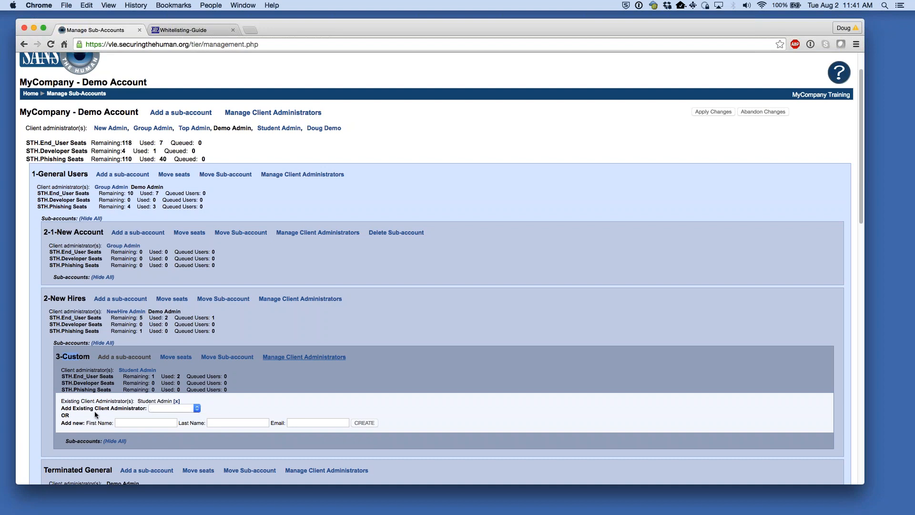
- Add existing administrator Group Admin to 3-Custom and apply the change, confirming with OK
click(167, 408)
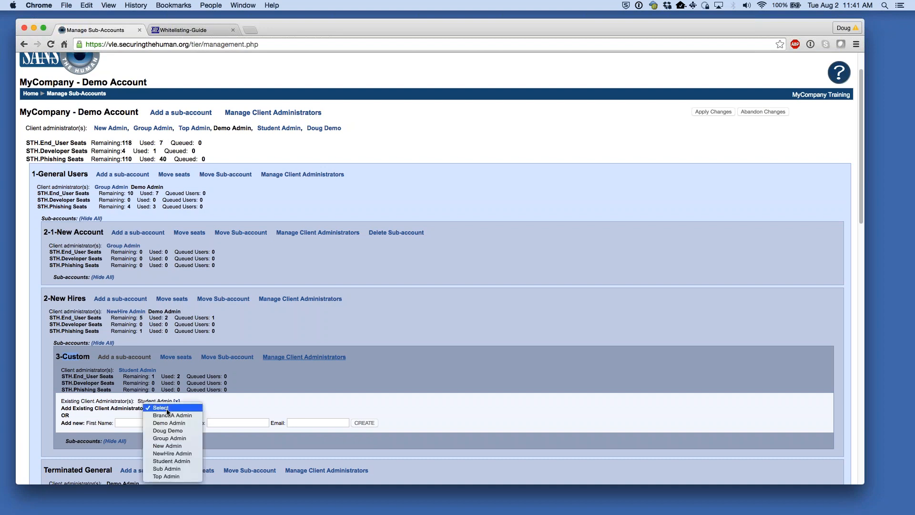
click(182, 438)
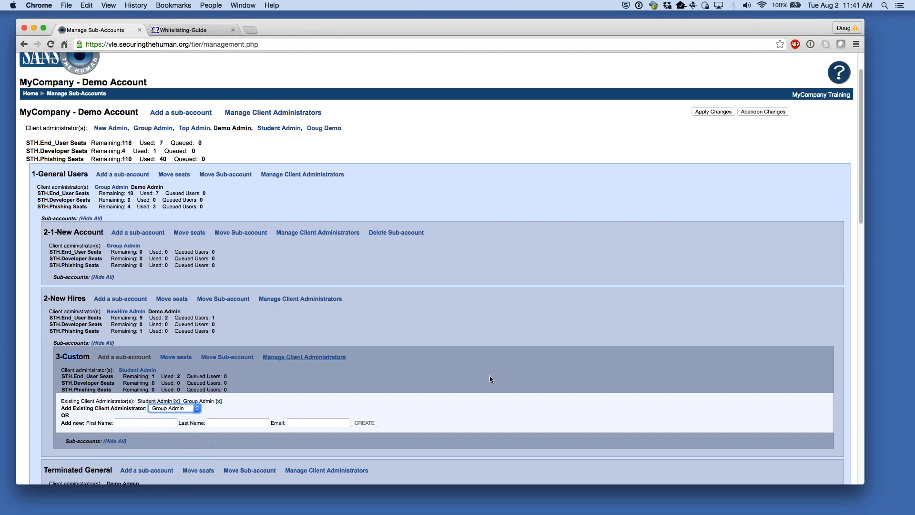
click(713, 111)
click(529, 177)
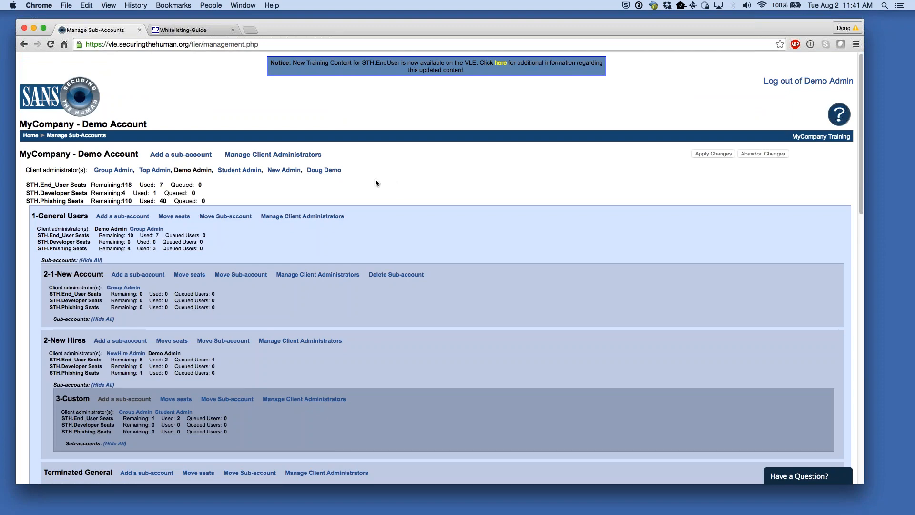
- Add a top-level sub-account named 1-1-New with Group Admin as its client administrator
scroll(353, 189, down, 1)
scroll(228, 318, down, 5)
scroll(228, 318, up, 5)
click(161, 155)
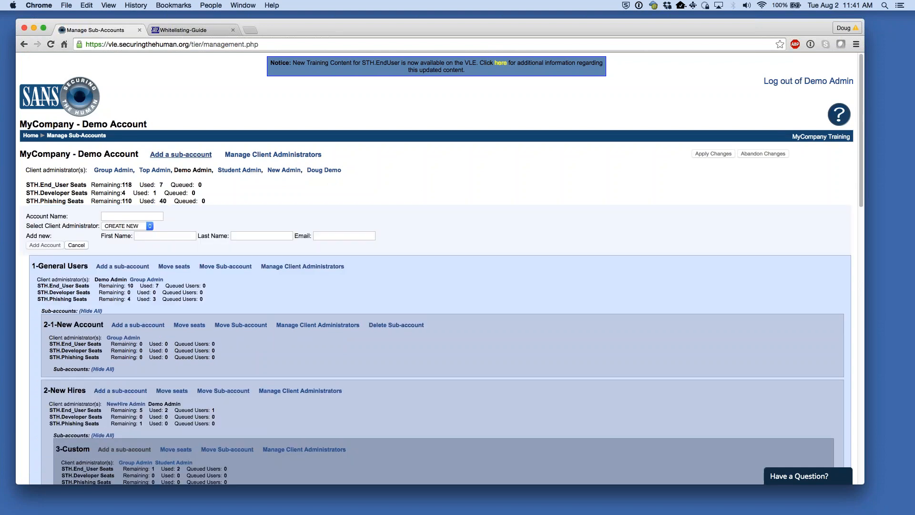
click(121, 216)
text(1-1-New)
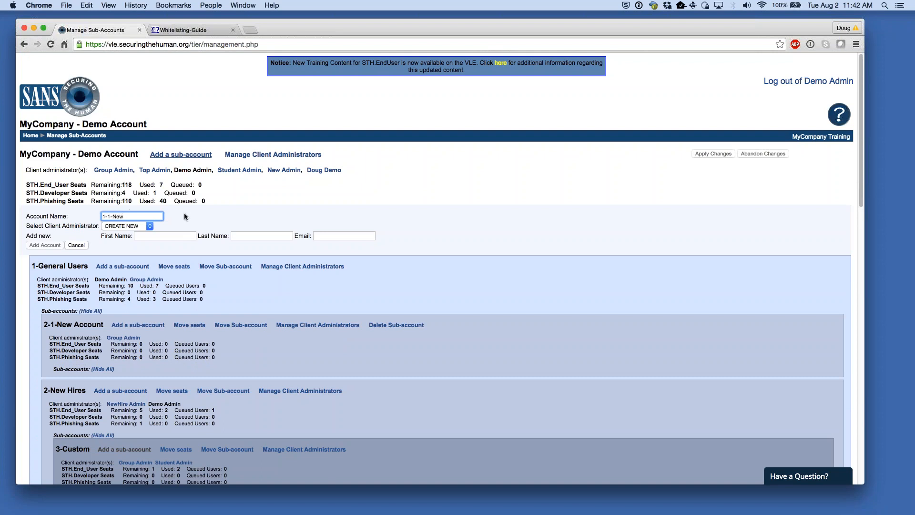
click(144, 226)
click(142, 253)
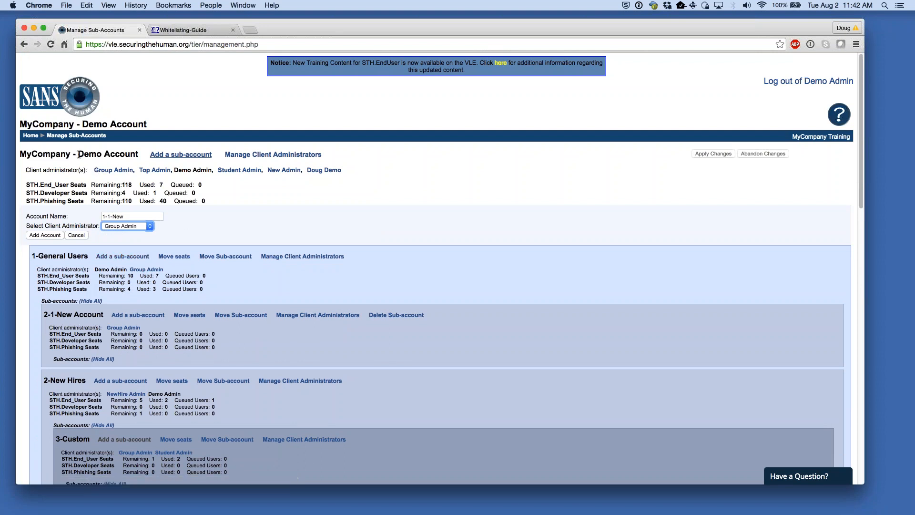
click(55, 236)
- Apply the changes and check the new 1-1-New heading and its seat counts
click(713, 154)
click(520, 177)
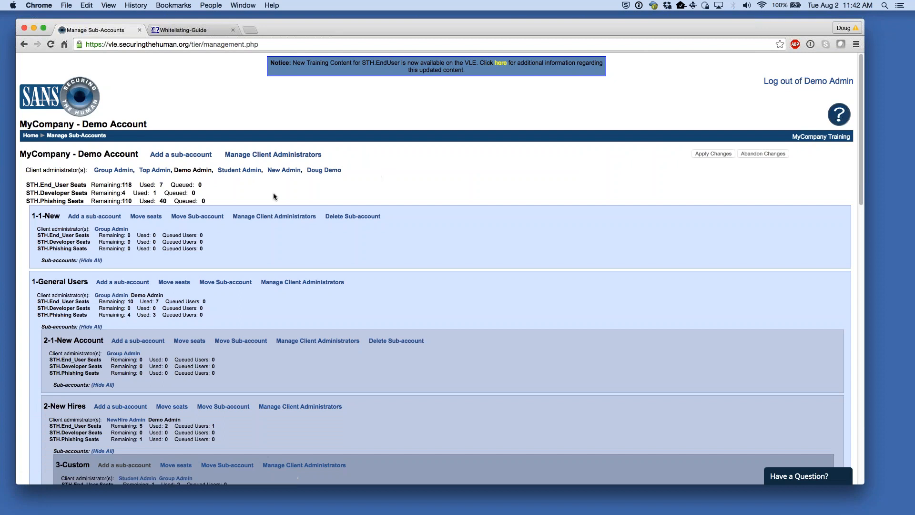
drag(31, 216, 59, 216)
click(331, 254)
drag(229, 247, 27, 235)
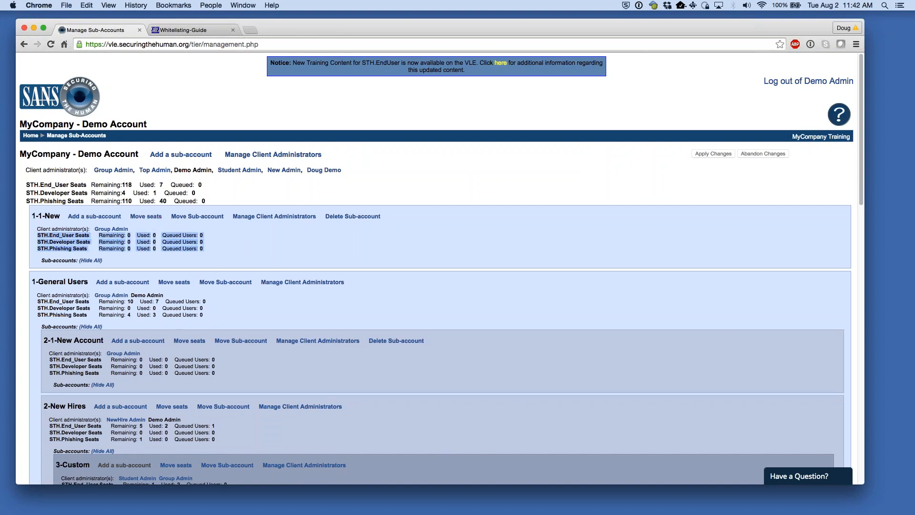
click(283, 247)
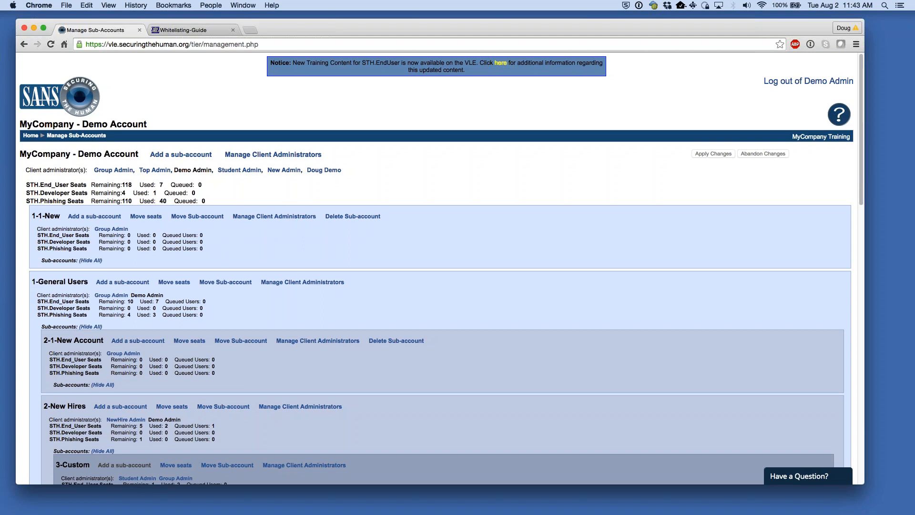
- Look over the 1-General Users and 2-New Hires sub-account headings in the account tree
double_click(63, 283)
click(429, 281)
scroll(252, 258, down, 3)
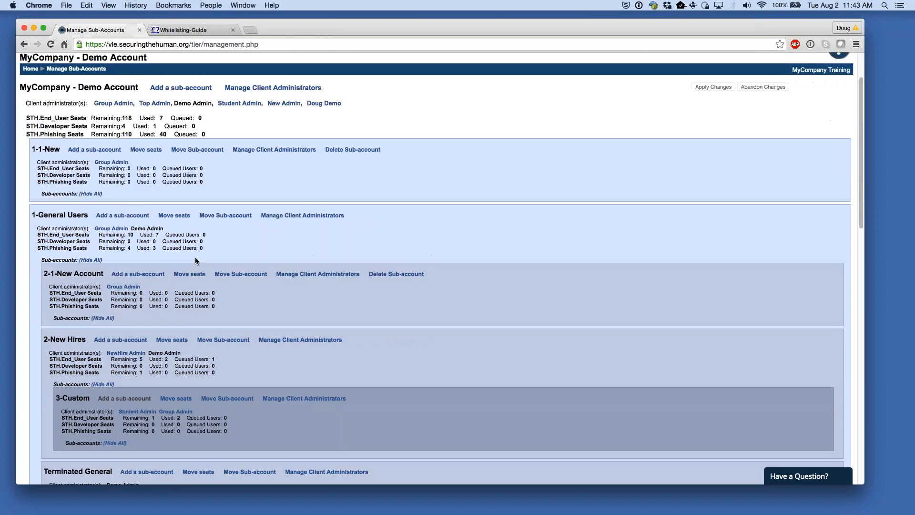
drag(36, 215, 90, 216)
drag(51, 339, 80, 340)
scroll(79, 342, down, 1)
drag(63, 387, 88, 391)
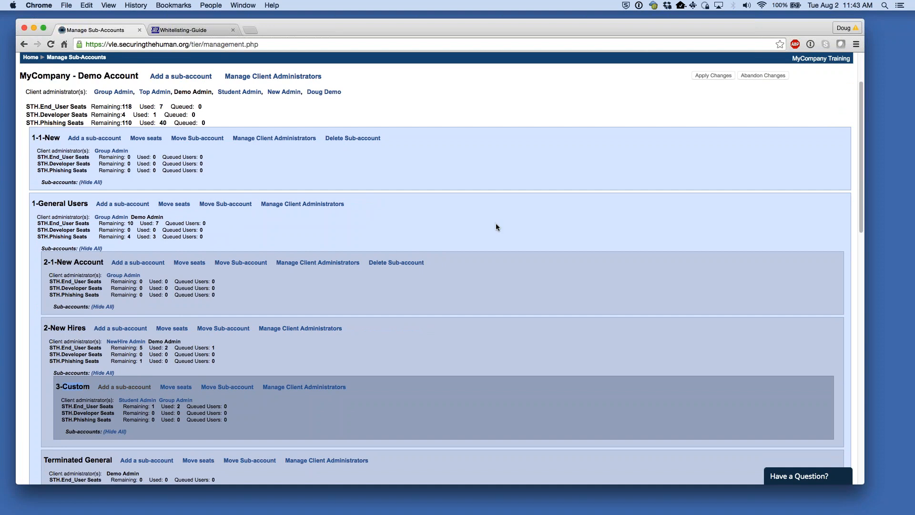
scroll(496, 224, down, 1)
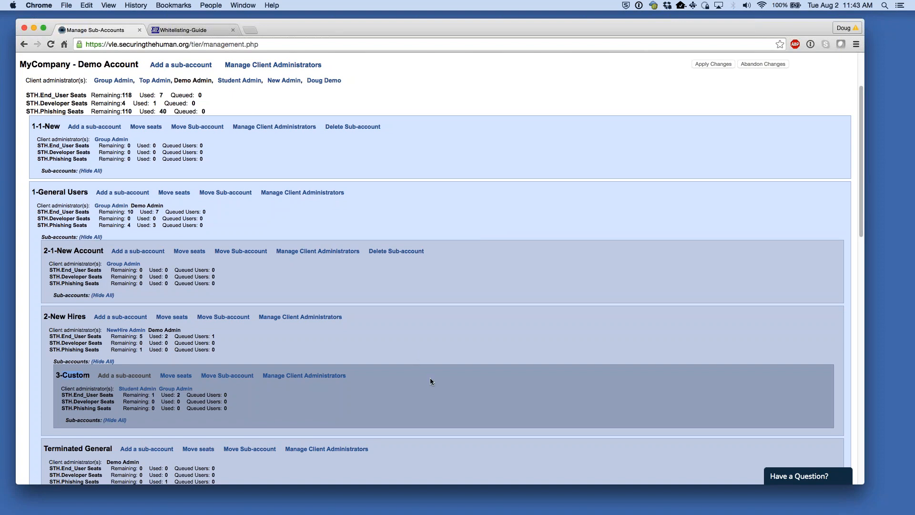
drag(50, 316, 69, 316)
click(294, 348)
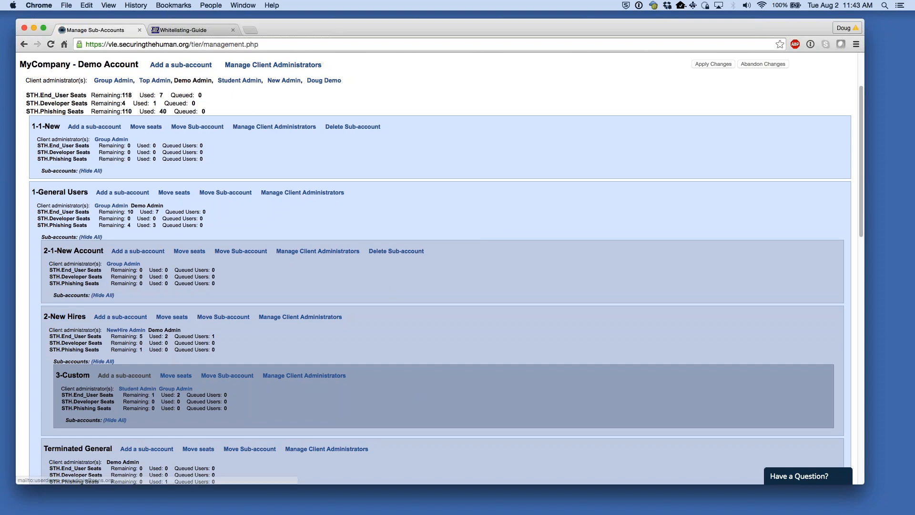
drag(50, 316, 70, 316)
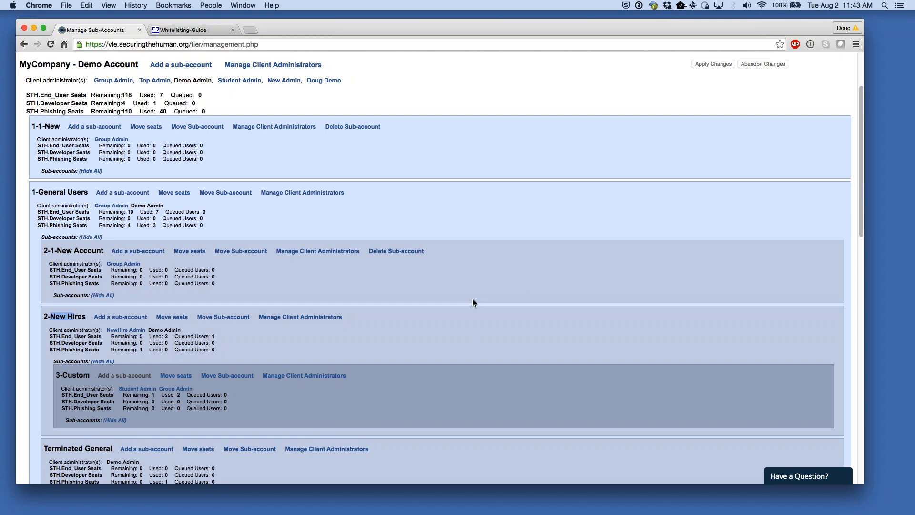
click(476, 339)
scroll(474, 334, up, 3)
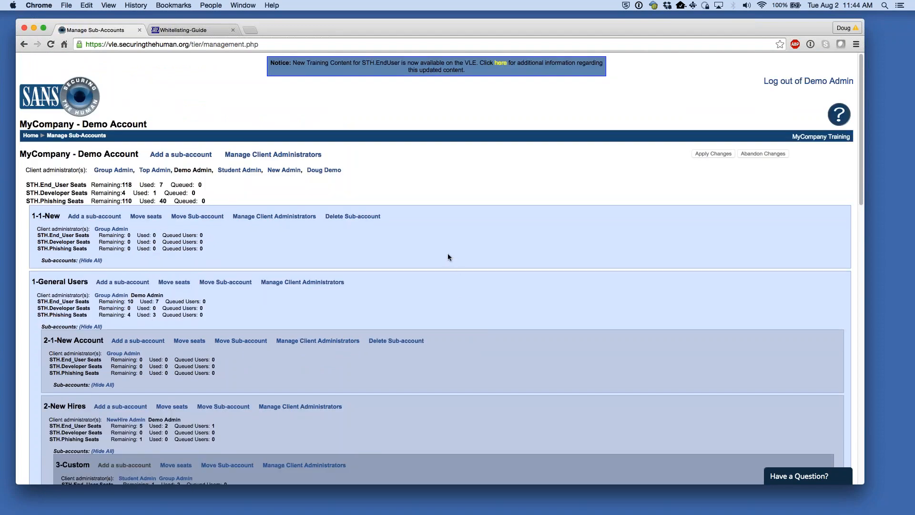
scroll(424, 259, down, 3)
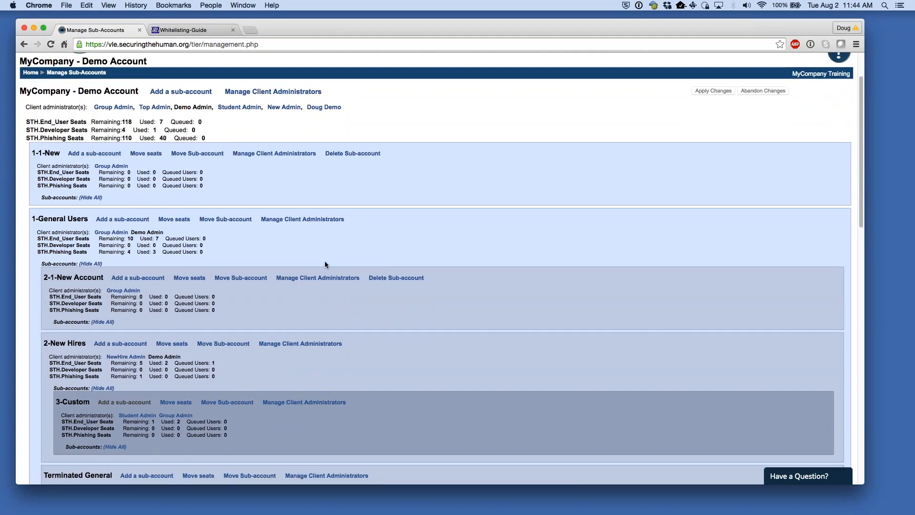
scroll(333, 267, down, 7)
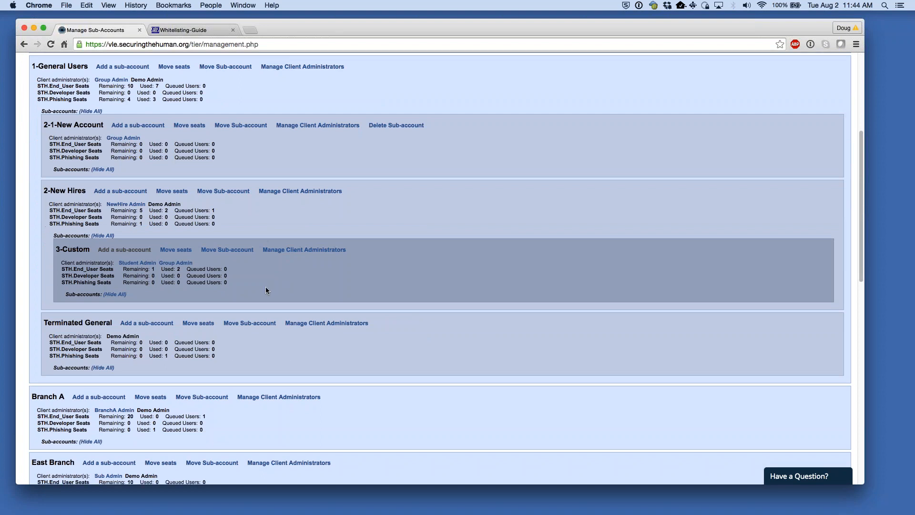
scroll(262, 296, down, 1)
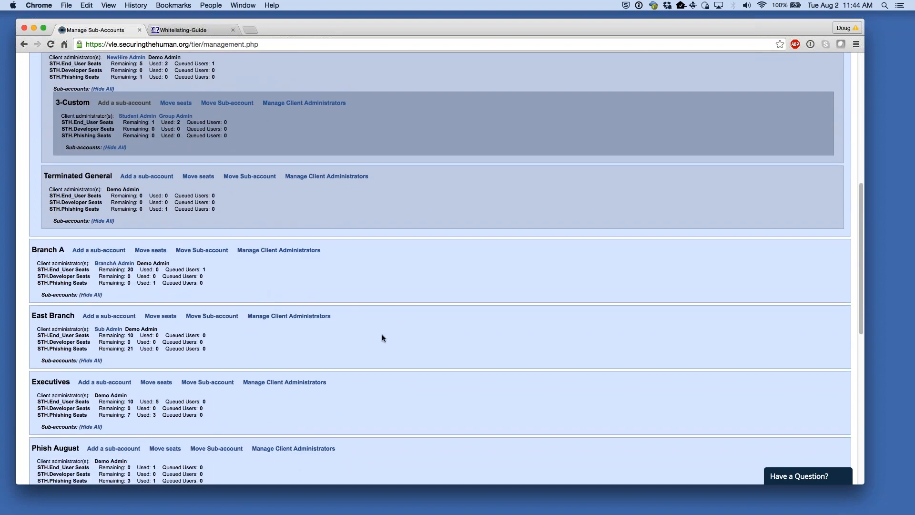
scroll(382, 338, down, 1)
- Look over the Branch A, Executives and MyCompany - Demo Account headings
drag(40, 211, 52, 210)
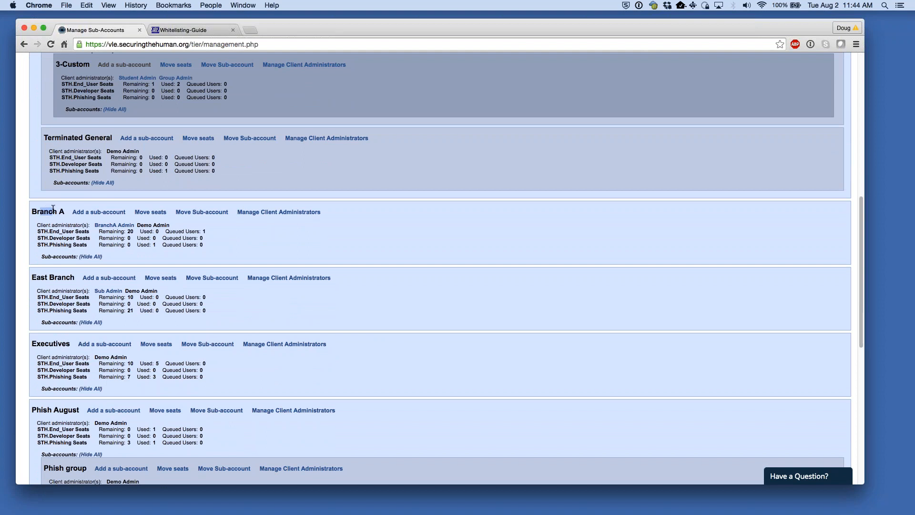
click(417, 305)
drag(32, 343, 51, 343)
drag(29, 344, 90, 344)
click(308, 378)
scroll(308, 376, up, 15)
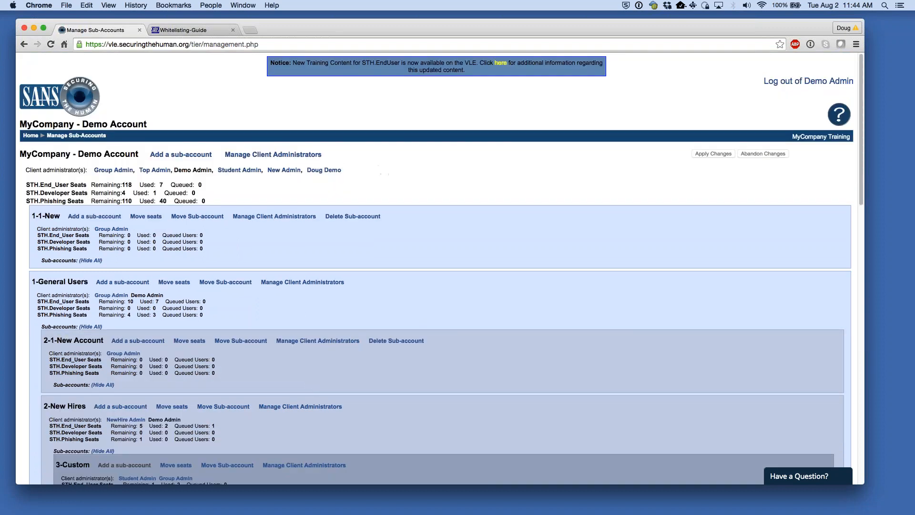
drag(26, 154, 88, 154)
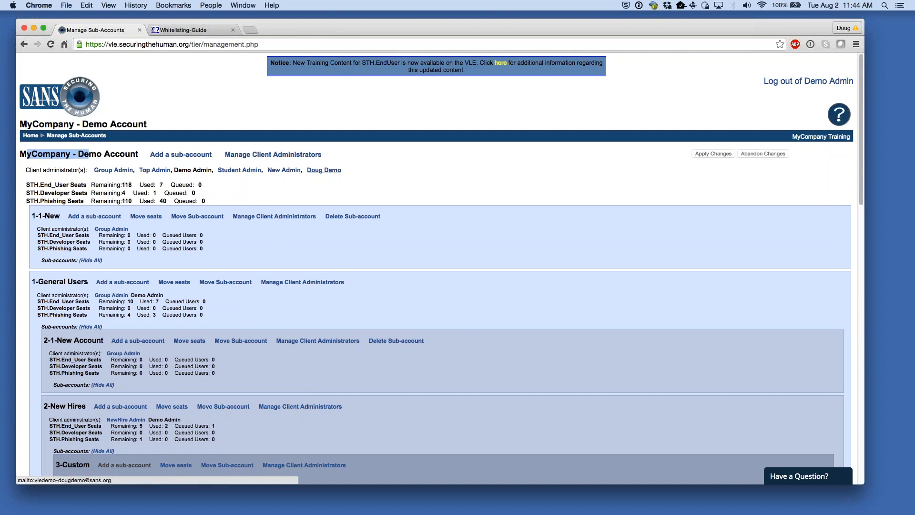
click(416, 177)
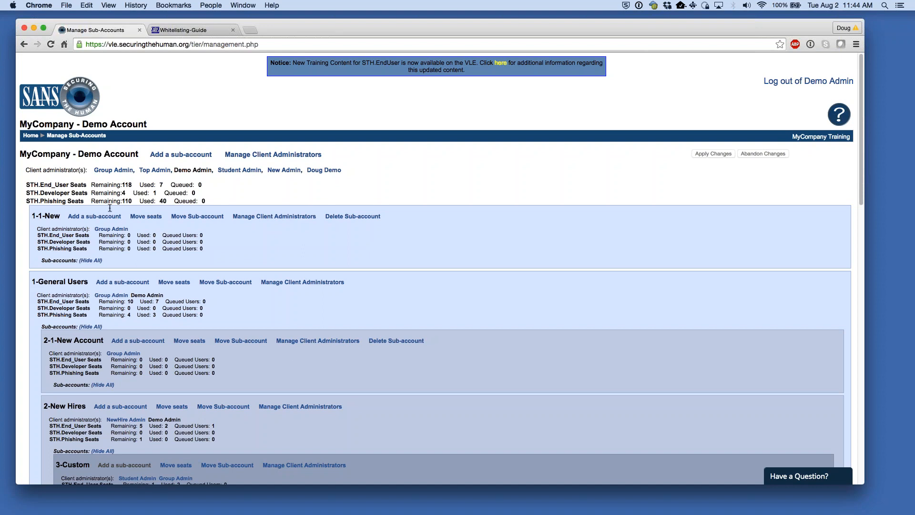
scroll(107, 228, down, 5)
scroll(108, 228, down, 4)
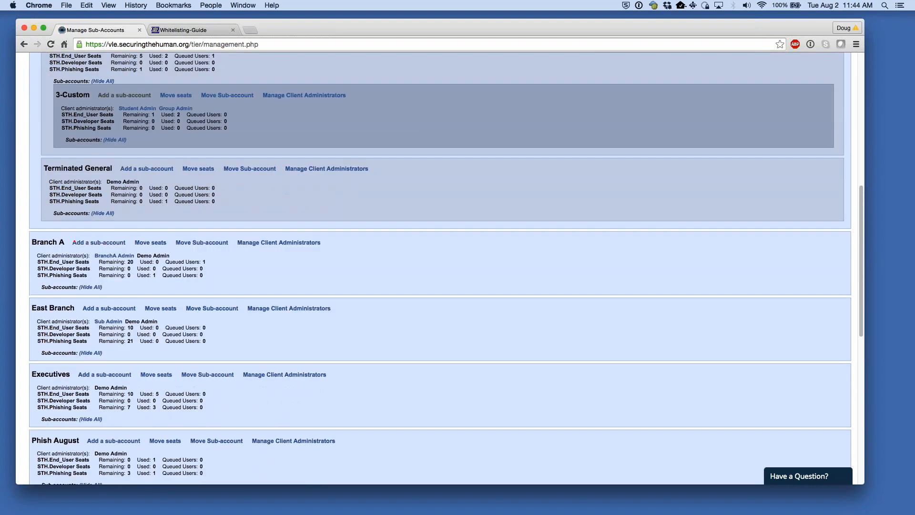
scroll(69, 290, down, 2)
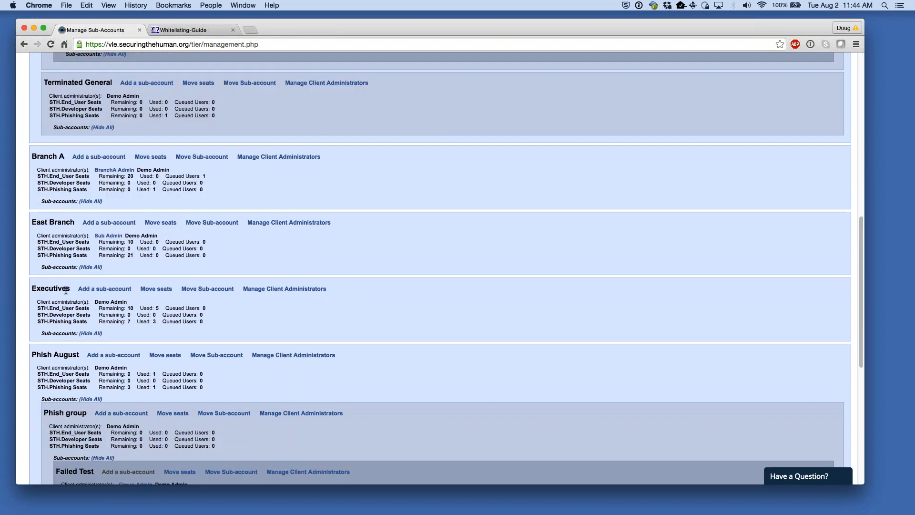
scroll(57, 286, down, 1)
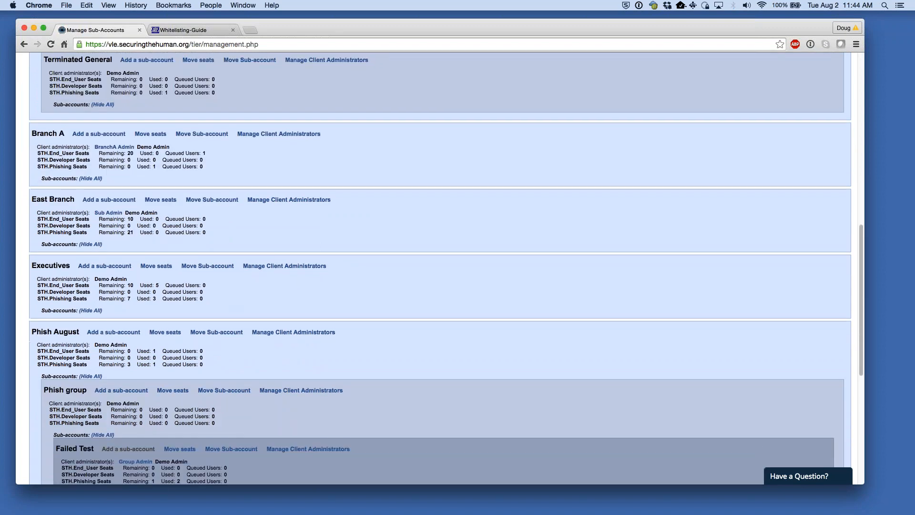
scroll(57, 279, up, 6)
double_click(51, 369)
click(447, 370)
scroll(356, 360, up, 1)
scroll(357, 363, up, 6)
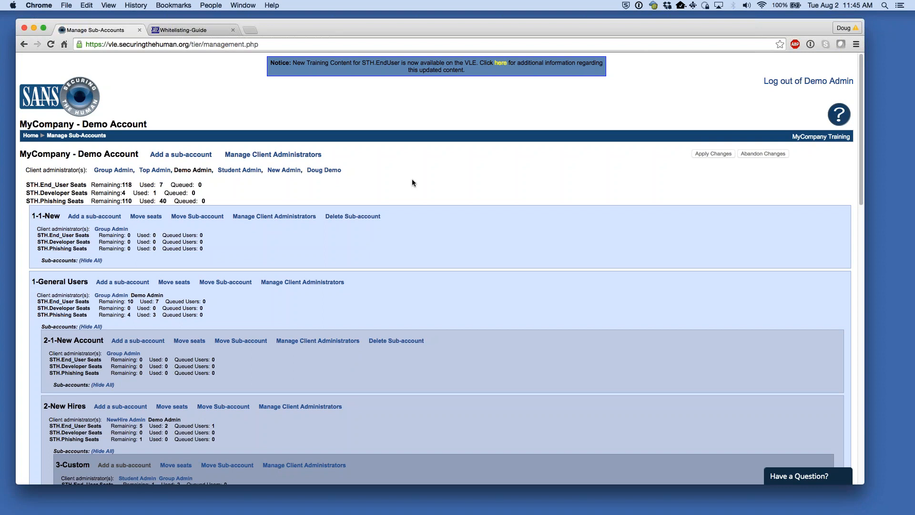
- Dismiss the reminder popup and review the 1-1-New title, seat lines and queued seat count
click(390, 262)
drag(36, 213, 53, 220)
drag(239, 248, 84, 230)
drag(227, 200, 19, 154)
click(395, 190)
drag(38, 215, 46, 215)
click(276, 247)
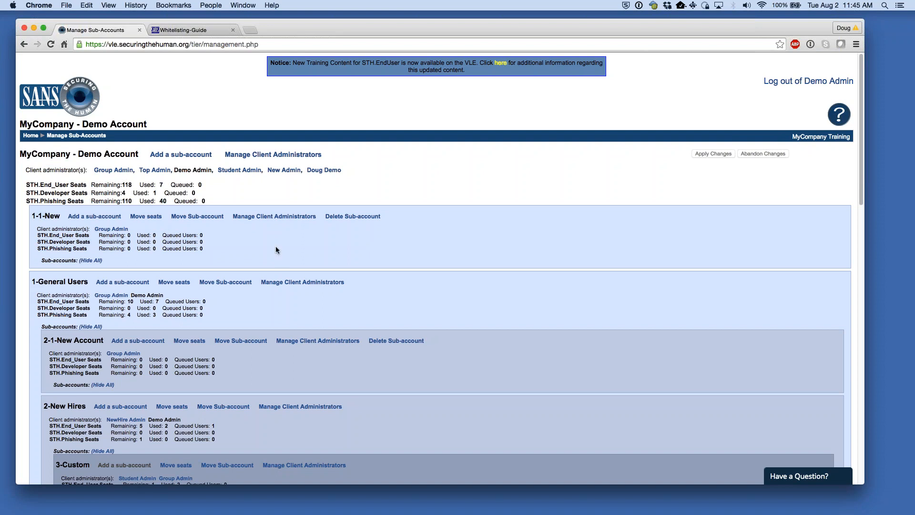
- Give 1-1-New two more End_User seats from the 118 remaining and commit
click(152, 221)
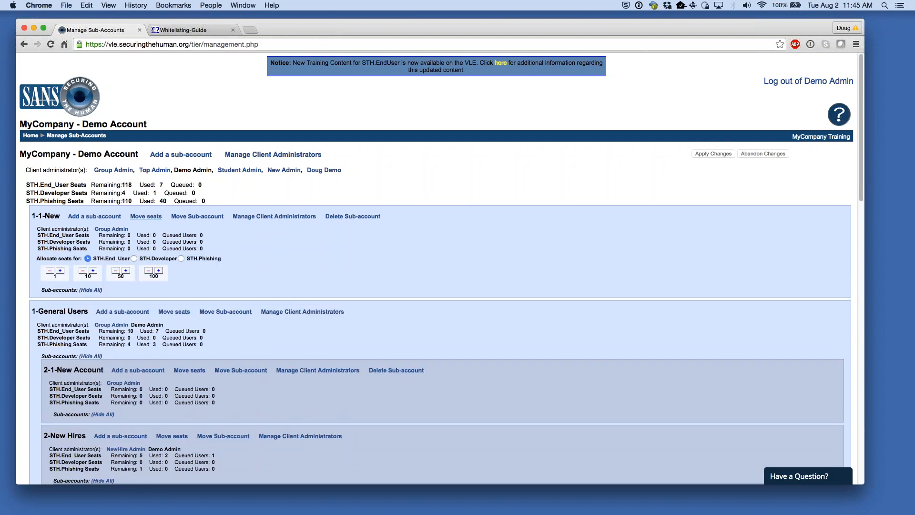
click(181, 259)
click(89, 258)
drag(119, 185, 132, 184)
click(354, 247)
click(60, 271)
click(61, 270)
click(714, 153)
click(536, 178)
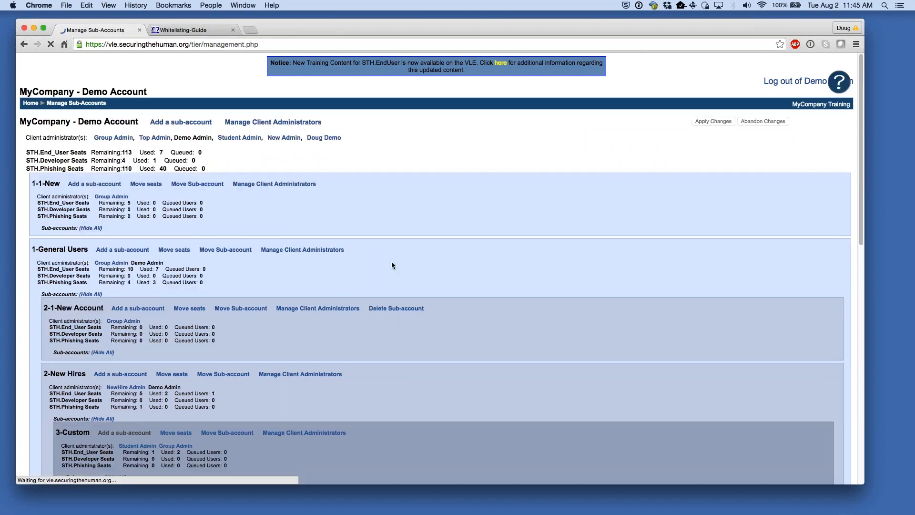
- Take one End_User seat back from 1-1-New, leaving it 3, and commit
click(154, 217)
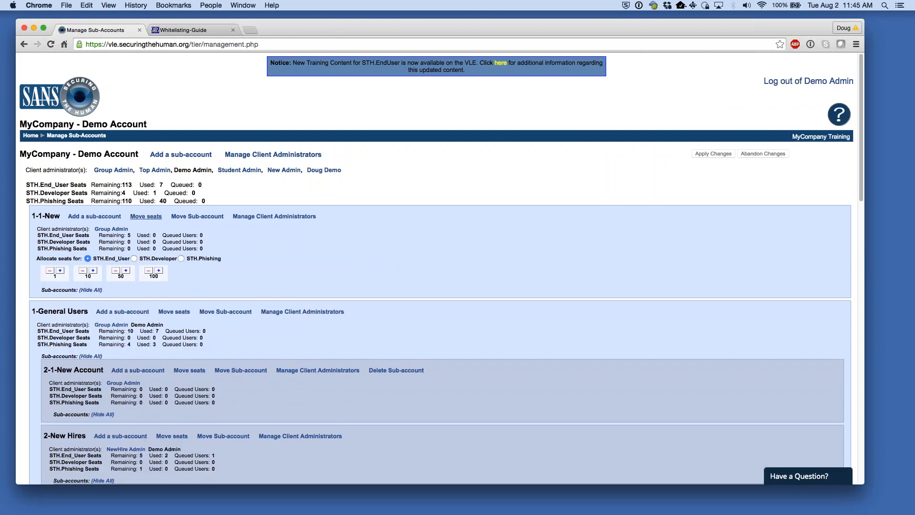
click(49, 270)
click(701, 154)
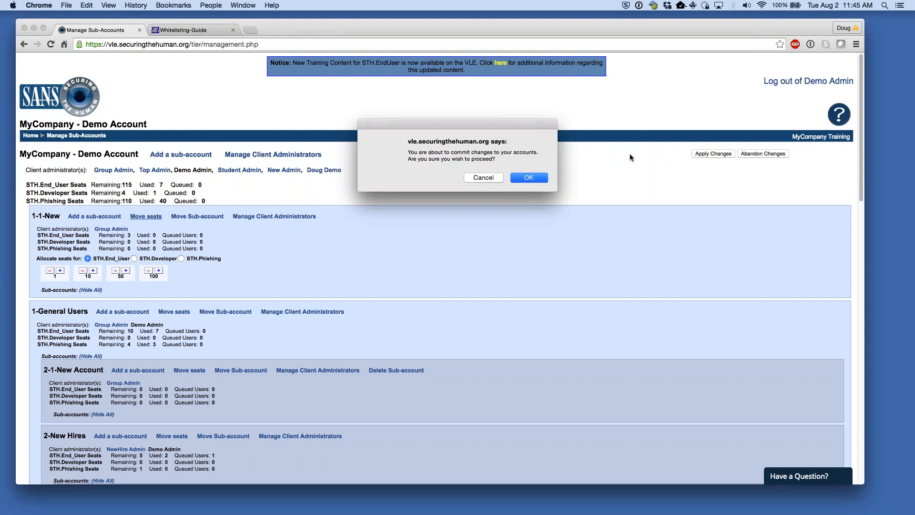
click(535, 178)
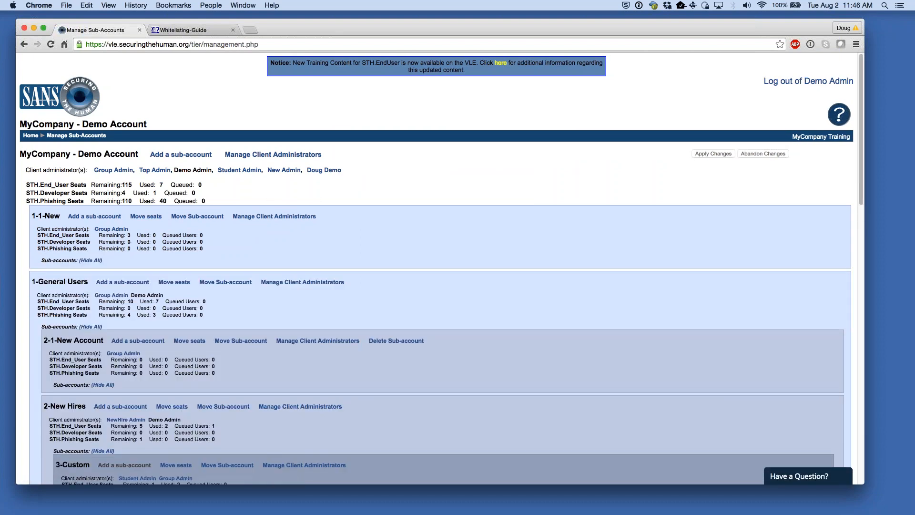
mouse_move(211, 235)
mouse_down()
mouse_move(163, 235)
mouse_move(205, 236)
mouse_up()
click(174, 235)
click(172, 236)
drag(162, 235, 216, 234)
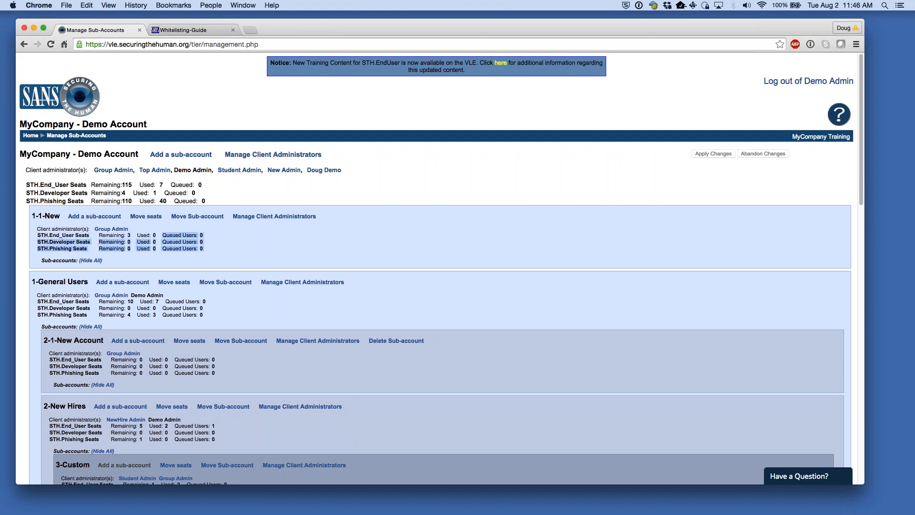
click(215, 235)
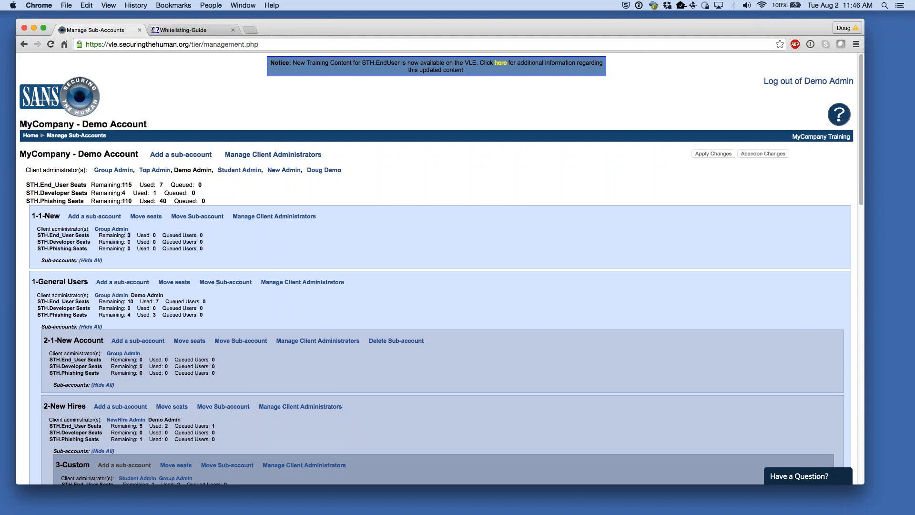
double_click(133, 230)
click(228, 246)
drag(165, 235, 205, 235)
click(203, 235)
drag(124, 235, 130, 234)
- Return to Client Administration home and review the Account Admin and Account Management sections
click(30, 136)
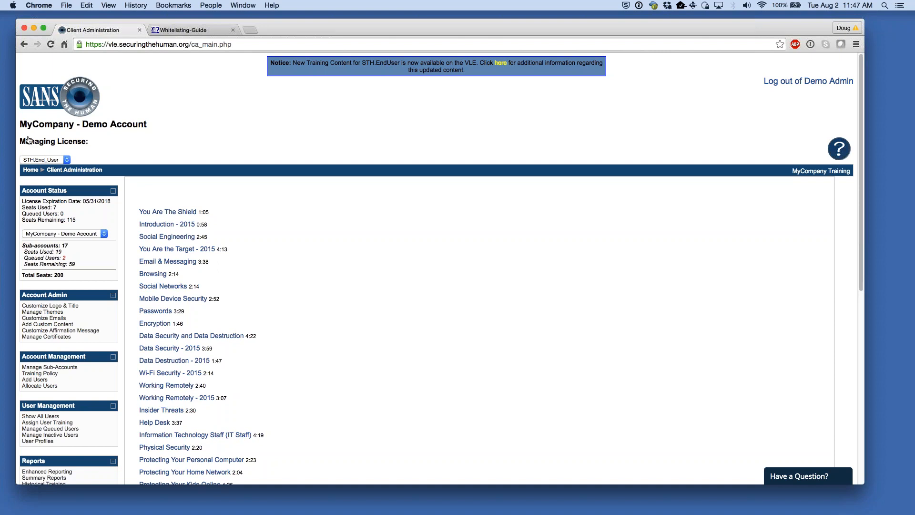
drag(291, 31, 288, 29)
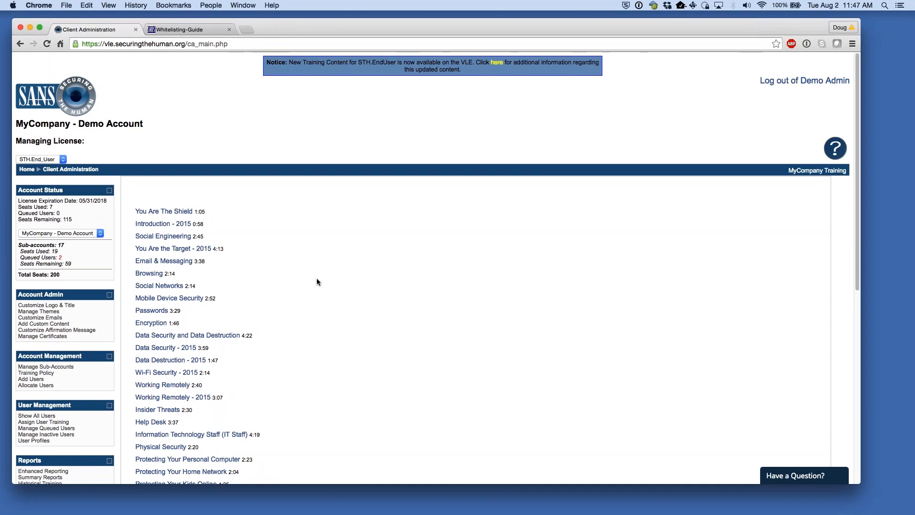
scroll(315, 285, down, 1)
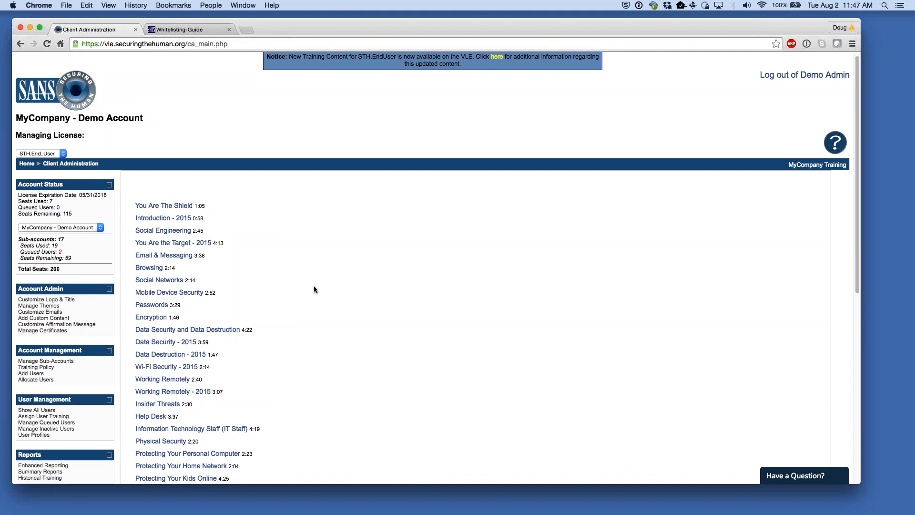
drag(62, 284, 66, 285)
click(66, 286)
drag(18, 349, 56, 350)
click(407, 138)
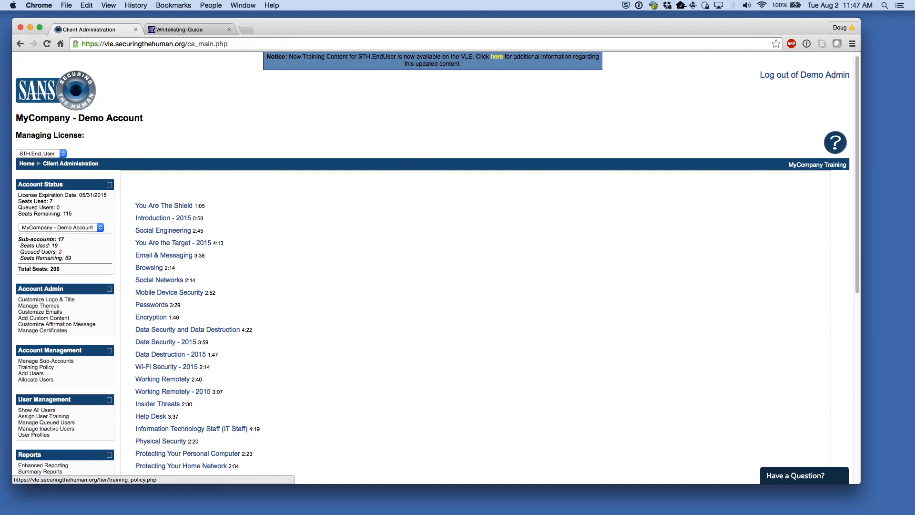
click(36, 367)
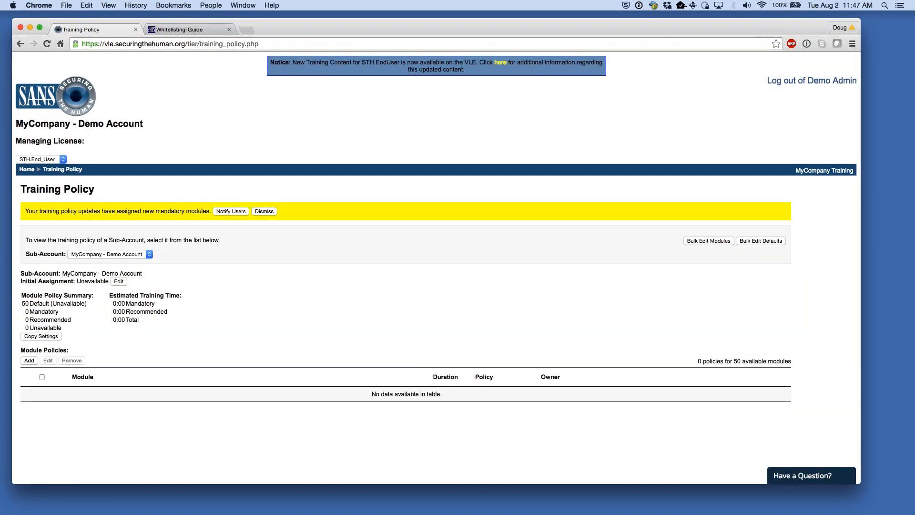
drag(39, 211, 184, 214)
click(352, 300)
drag(60, 211, 77, 211)
click(304, 283)
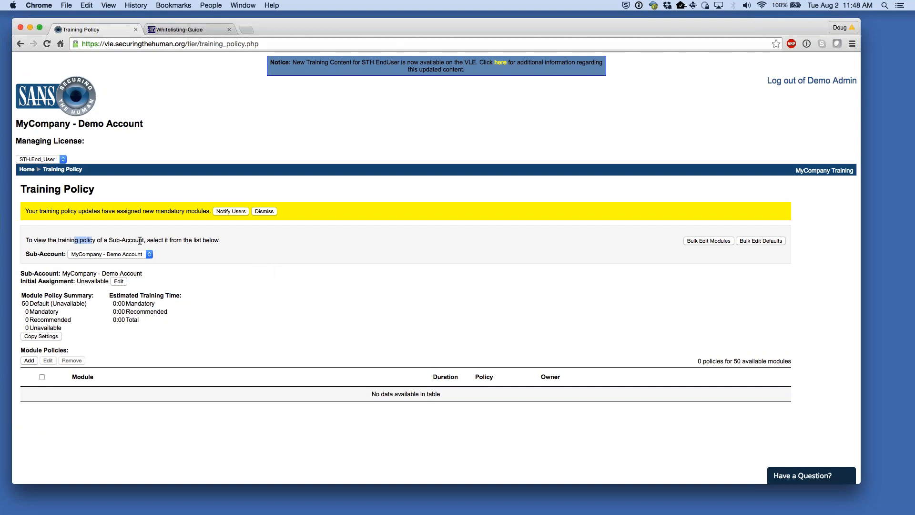
click(145, 255)
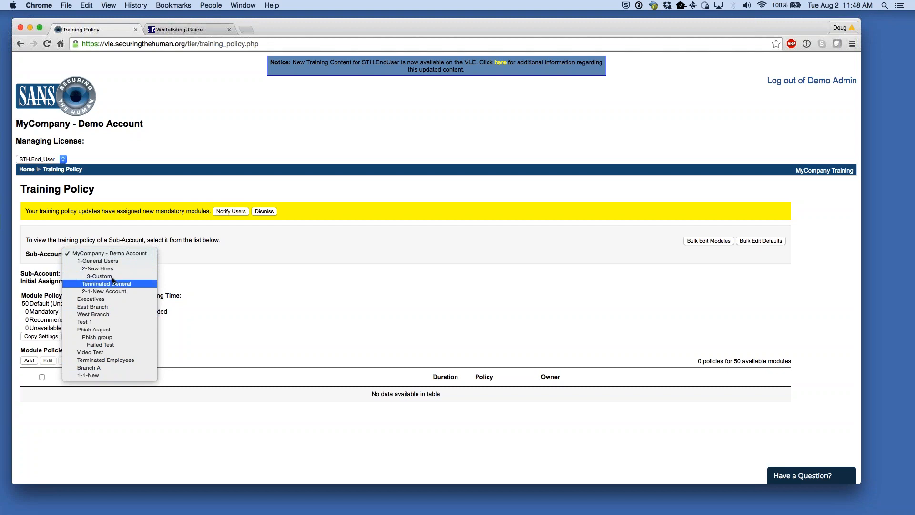
click(114, 254)
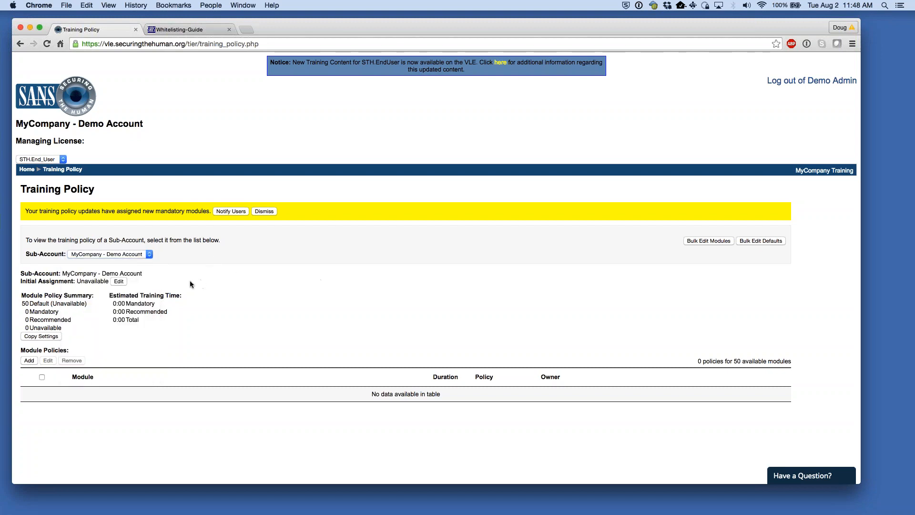
drag(26, 281, 84, 282)
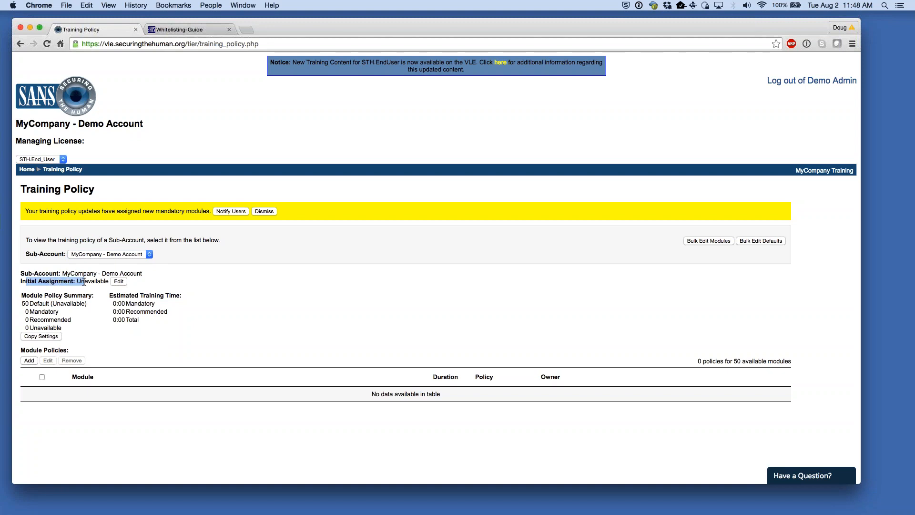
click(84, 282)
drag(24, 293, 162, 311)
click(248, 322)
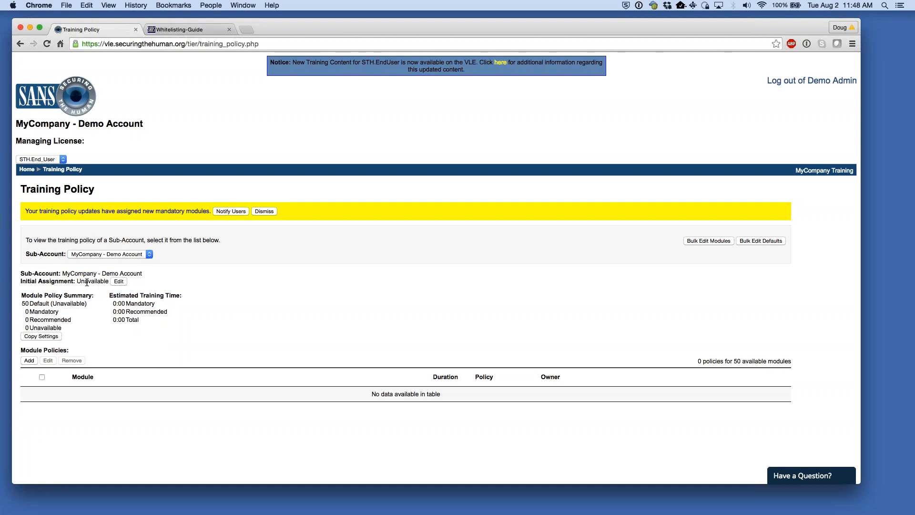
- Open the Change Initial Assignment options and read the Unavailable option's description
click(122, 281)
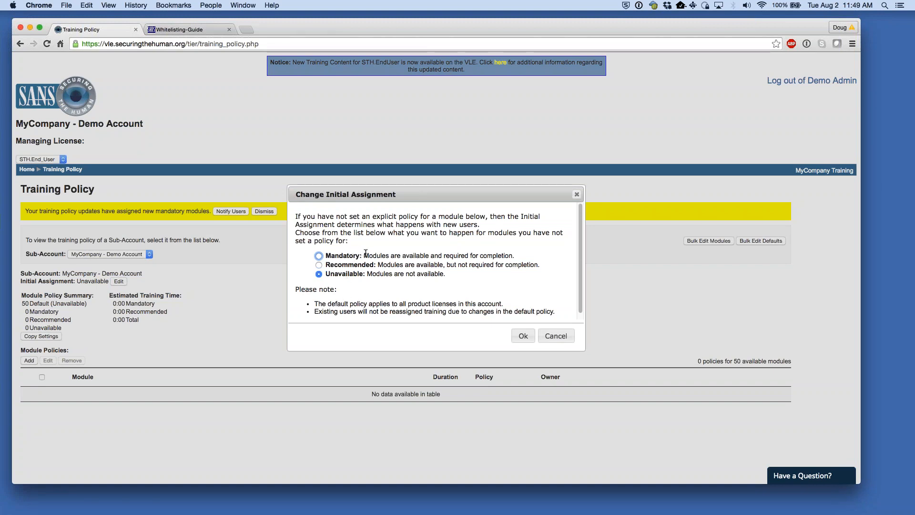
drag(335, 274, 367, 274)
- Cancel without changes, then review the Default (Unavailable) count of 50 and Module Policies
click(379, 273)
click(555, 340)
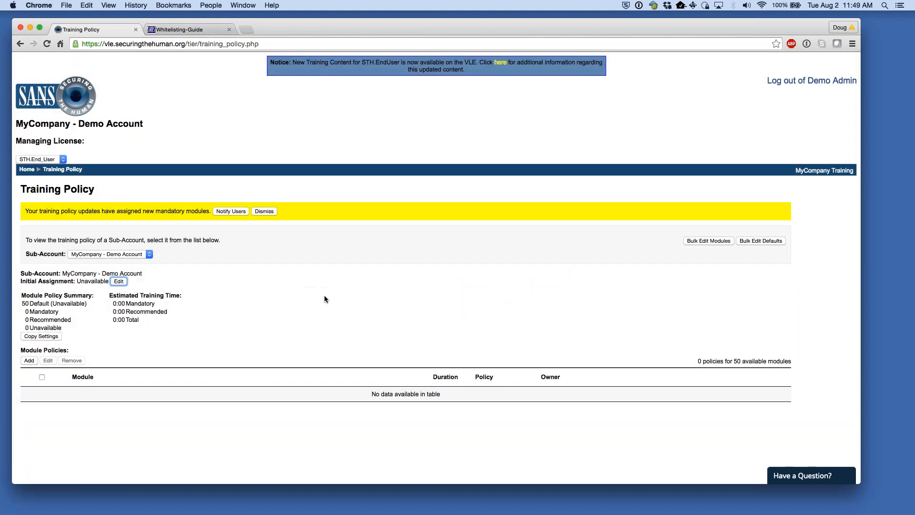
drag(21, 281, 22, 304)
click(248, 280)
click(282, 304)
click(271, 310)
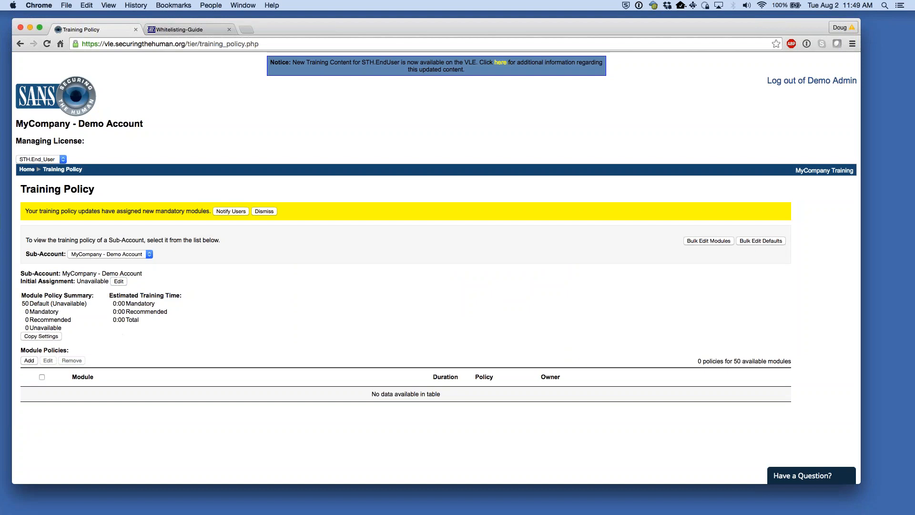
drag(34, 351, 59, 352)
click(58, 351)
- Make You Are The Shield and Email & Messaging Mandatory module policies
click(29, 361)
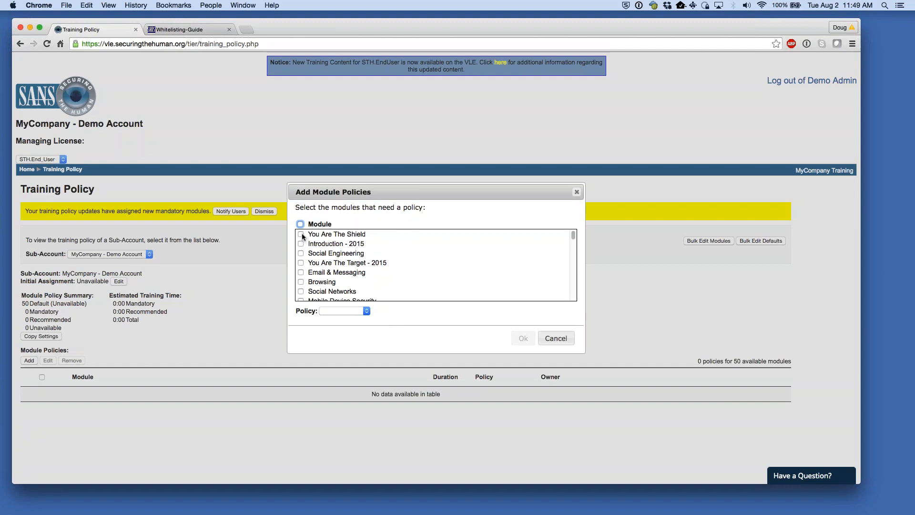
click(302, 271)
click(357, 312)
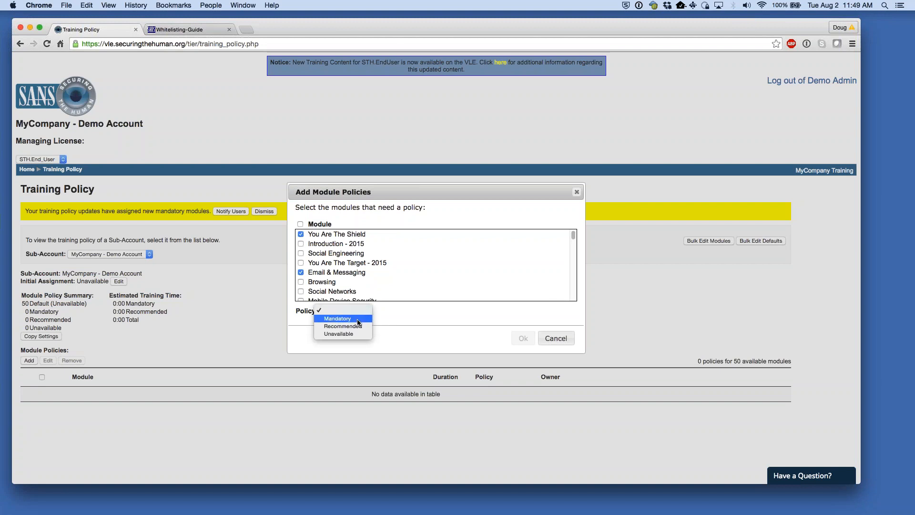
click(368, 317)
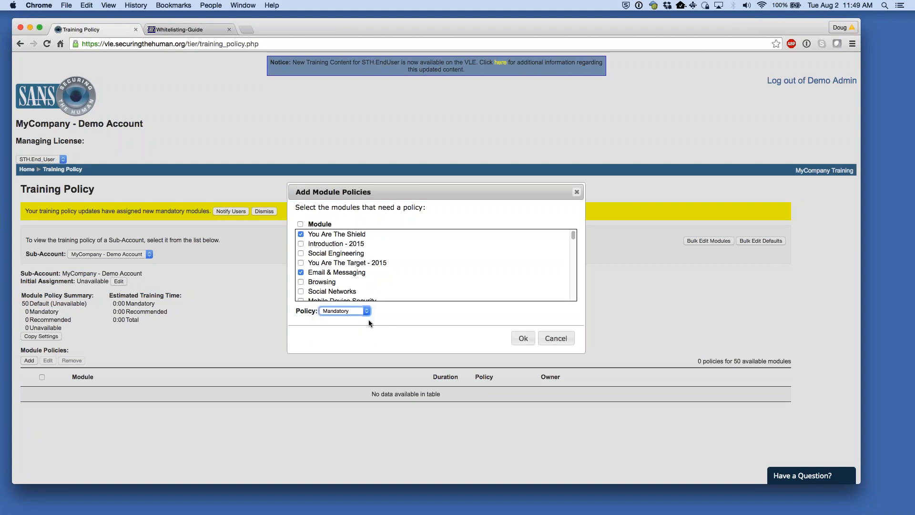
click(519, 339)
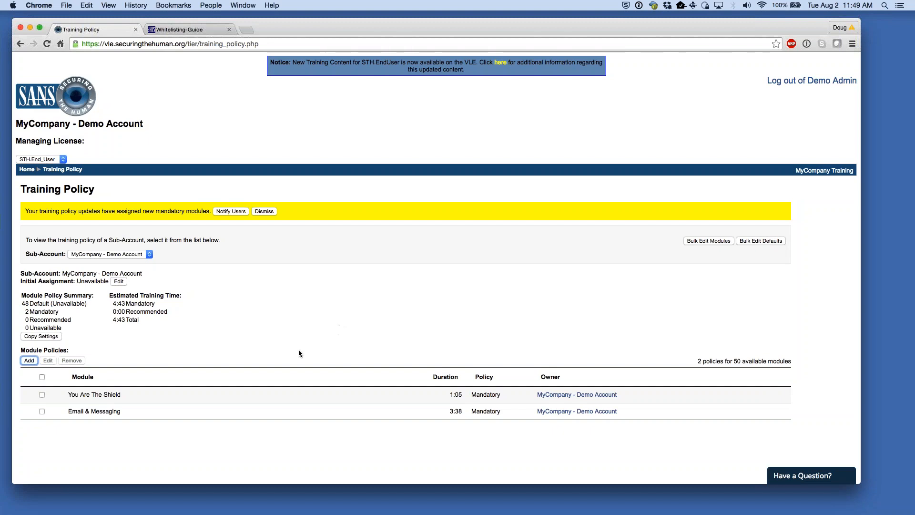
- Add Browsing as a Mandatory module policy
click(27, 360)
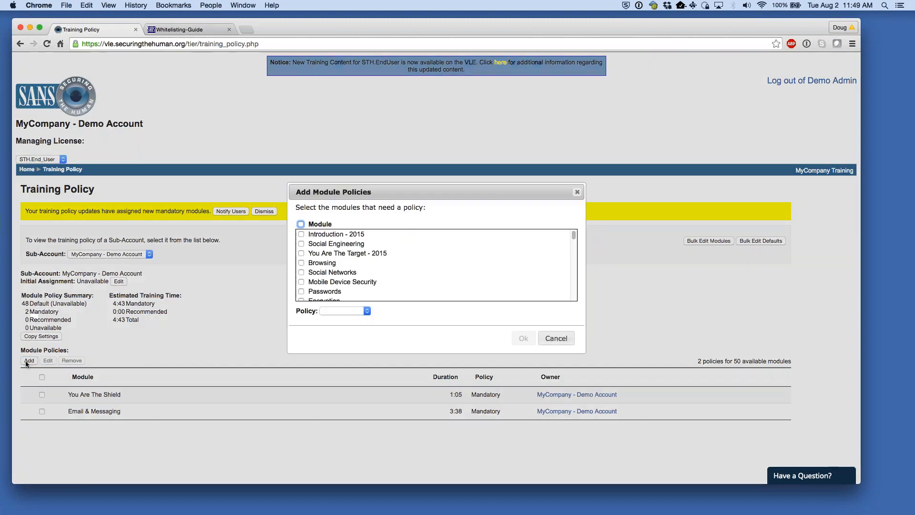
click(301, 263)
click(344, 310)
click(336, 317)
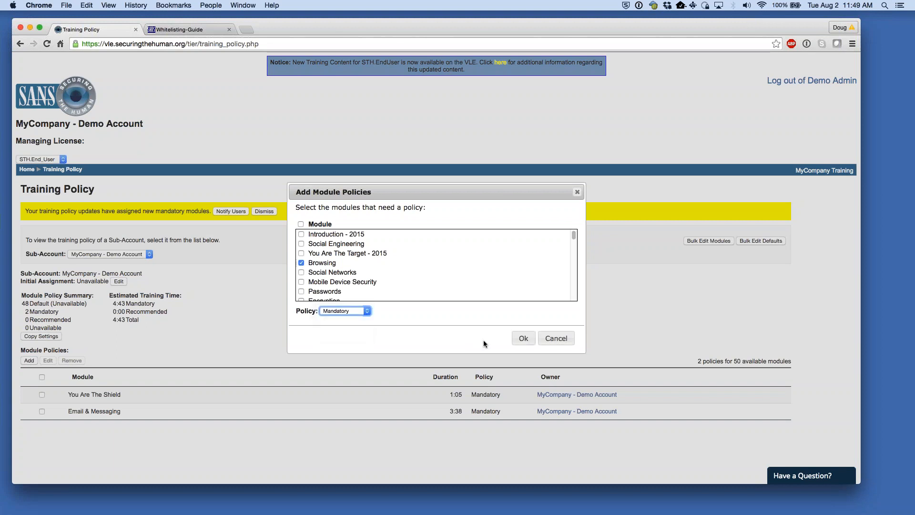
click(524, 338)
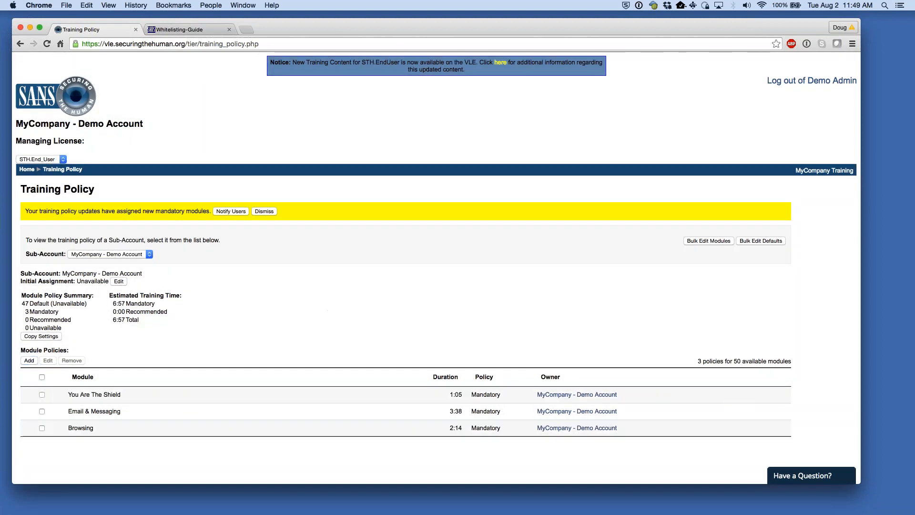
- Check the 3 Mandatory count and its 6:57 training time
drag(25, 311, 39, 312)
click(42, 312)
drag(113, 303, 160, 303)
click(205, 309)
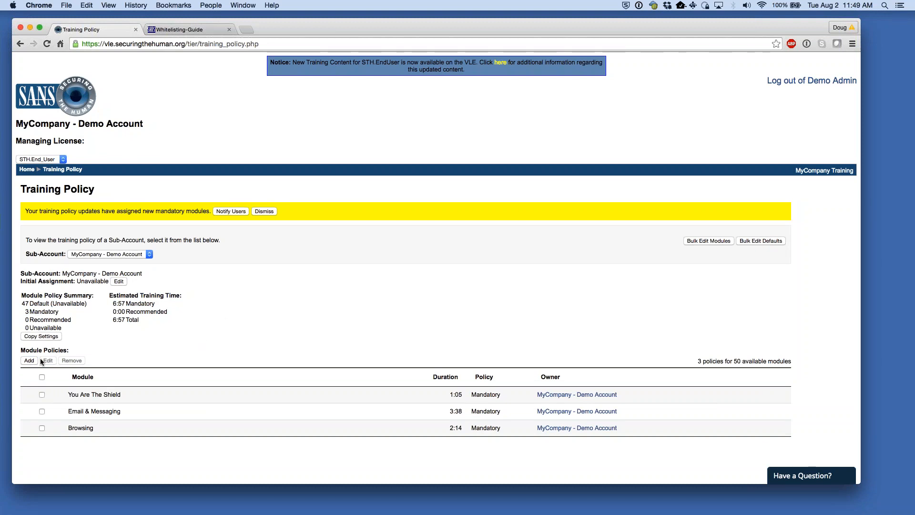
- Set Protecting Your Personal Computer, Home Network and Kids Online as Recommended
click(28, 361)
scroll(348, 287, down, 5)
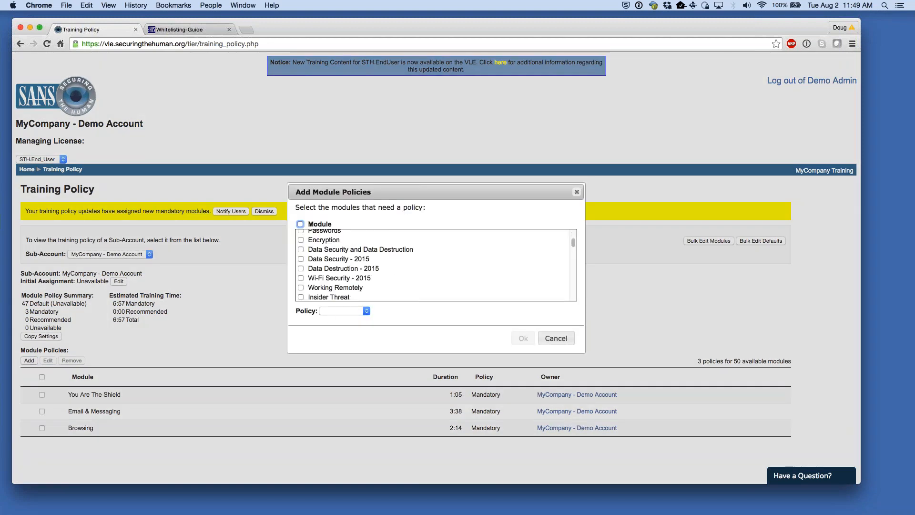
scroll(343, 273, down, 2)
click(301, 257)
click(301, 267)
click(301, 276)
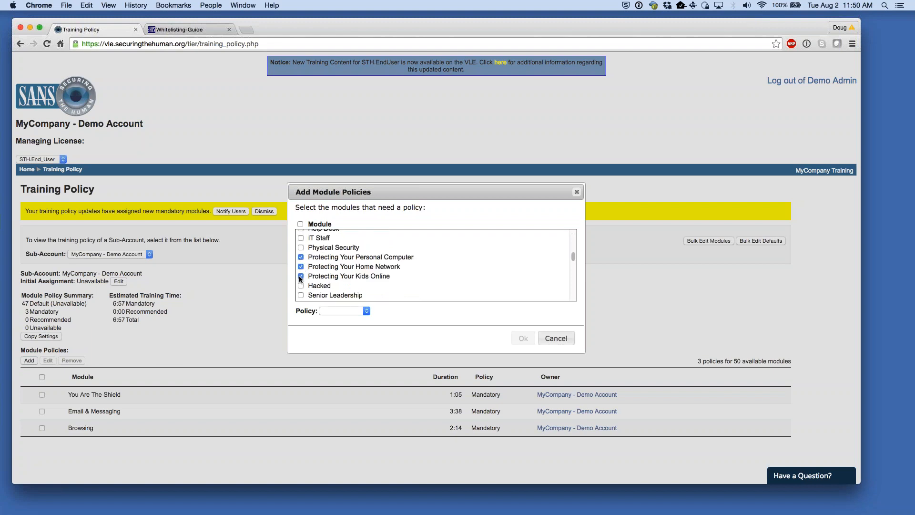
click(350, 311)
click(350, 326)
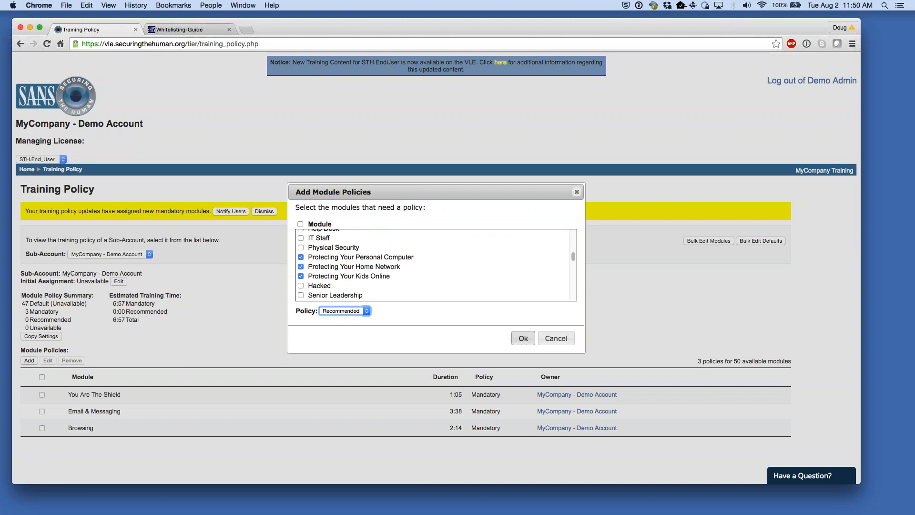
click(523, 338)
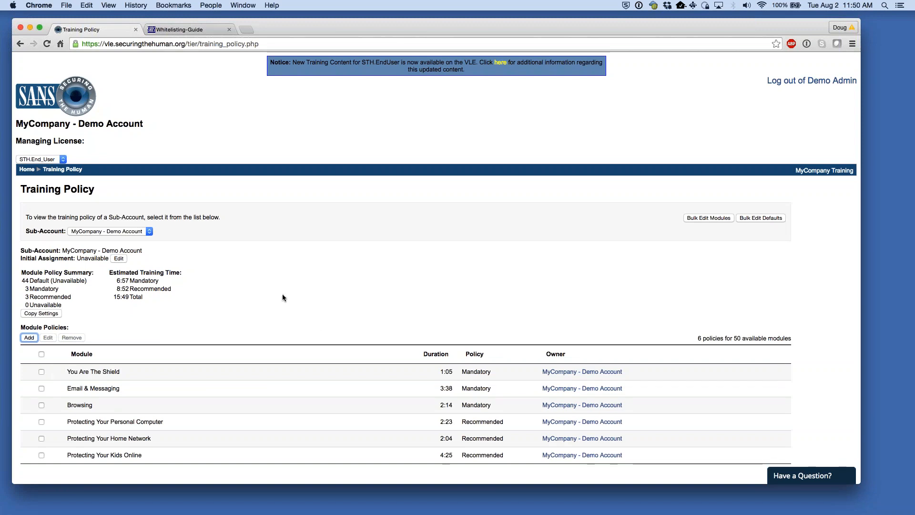
drag(25, 296, 82, 282)
click(277, 319)
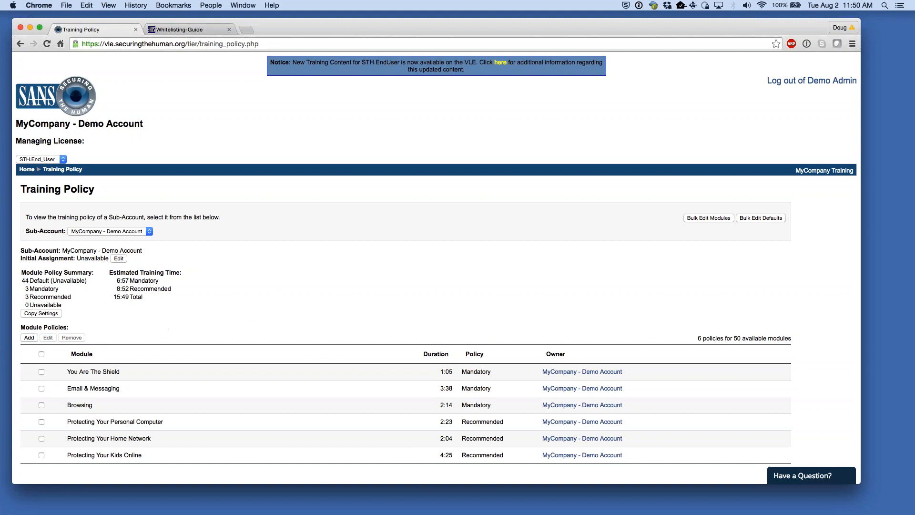
click(29, 337)
- Set International Travel as an Unavailable module policy
scroll(347, 256, down, 5)
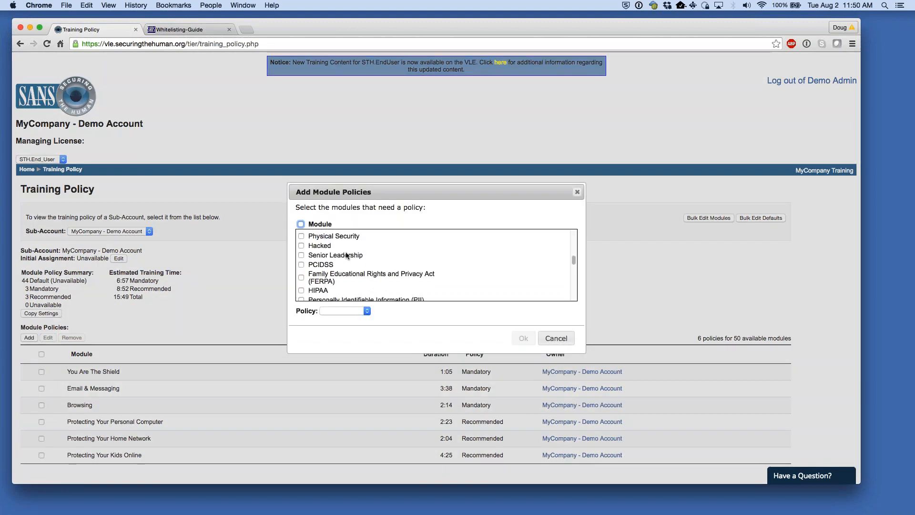
scroll(427, 275, down, 5)
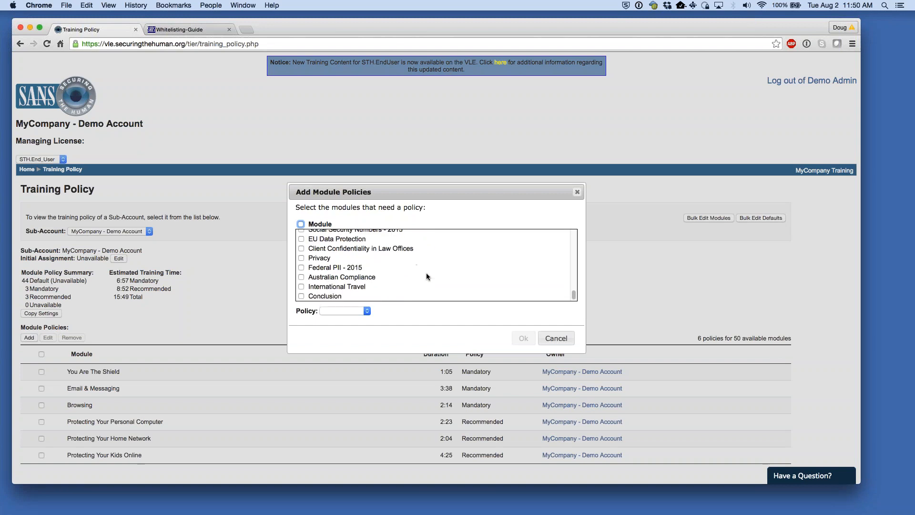
click(301, 285)
click(340, 311)
click(343, 333)
click(522, 339)
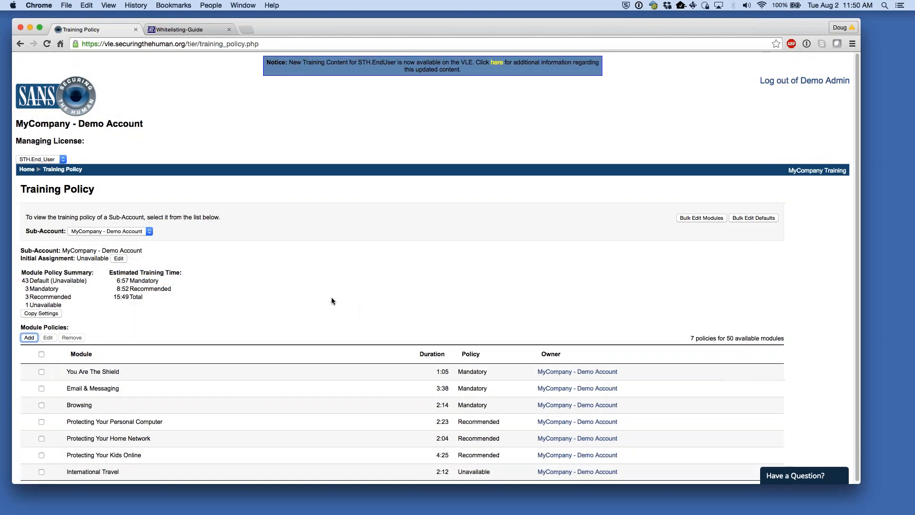
- Review the Unavailable count and each module's Mandatory, Recommended or Unavailable policy
scroll(201, 294, down, 1)
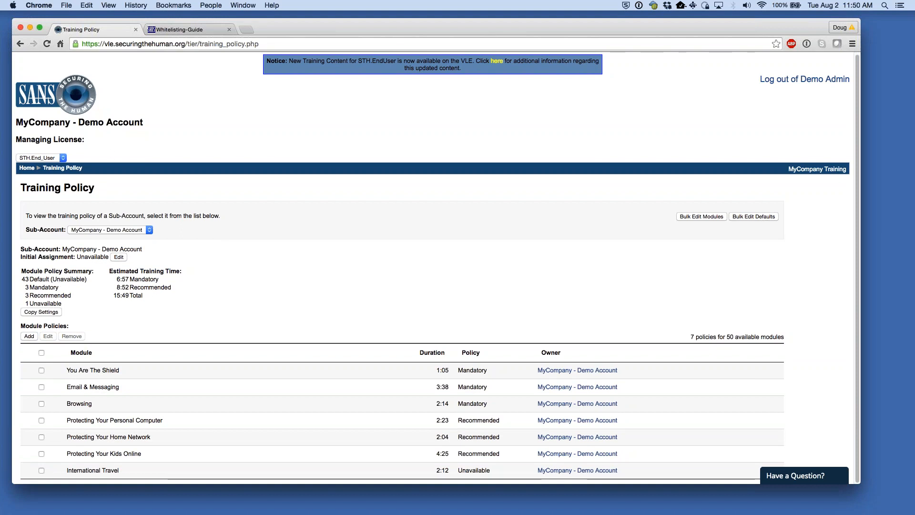
drag(47, 303, 53, 303)
click(96, 301)
drag(618, 471, 537, 472)
click(410, 296)
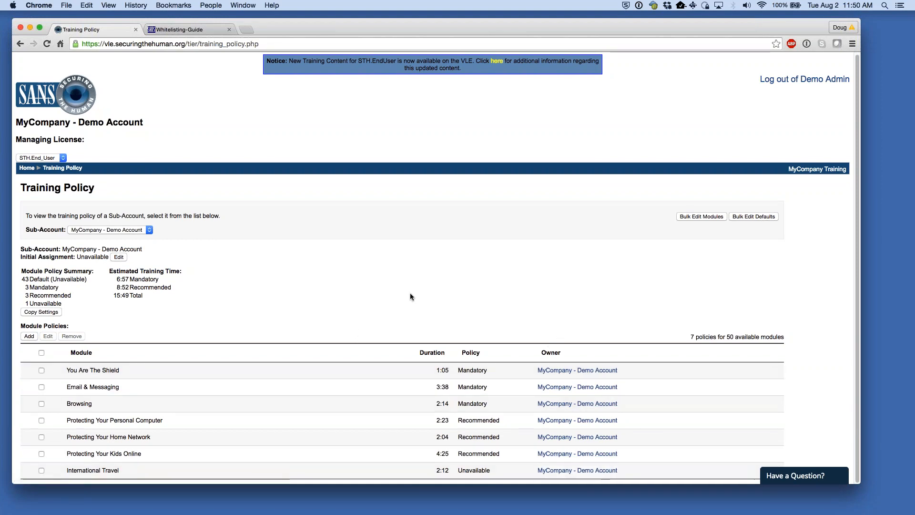
double_click(474, 470)
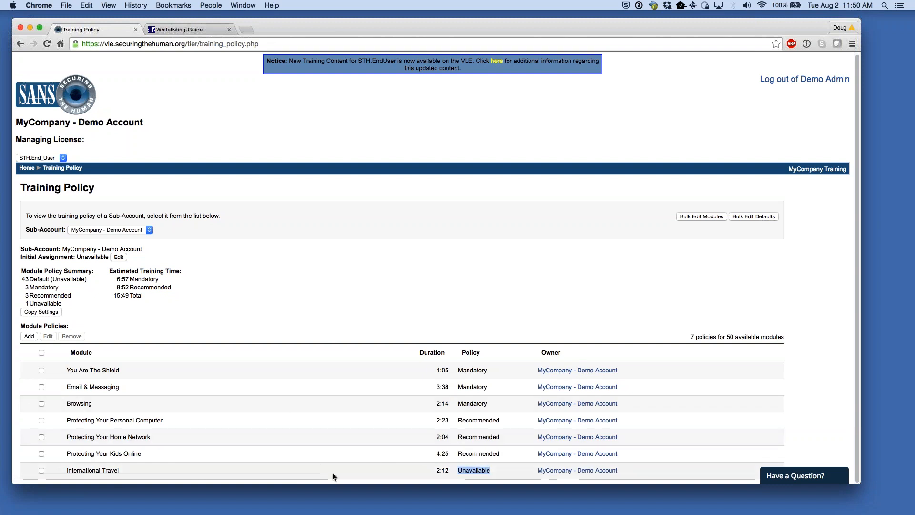
click(489, 286)
double_click(477, 370)
double_click(482, 419)
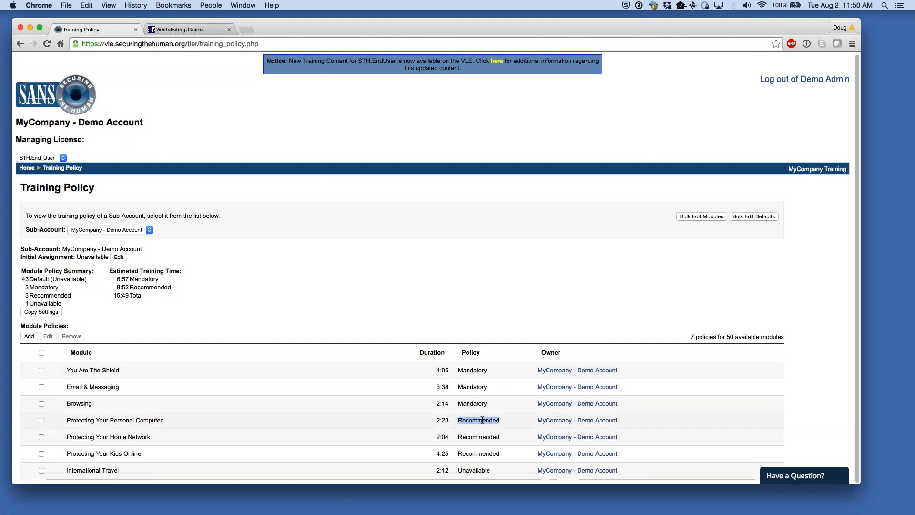
click(494, 280)
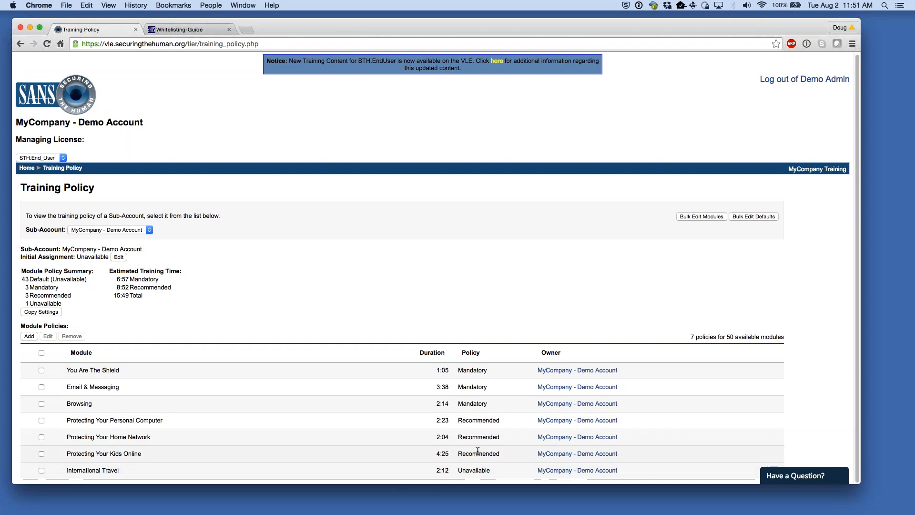
double_click(480, 436)
click(486, 420)
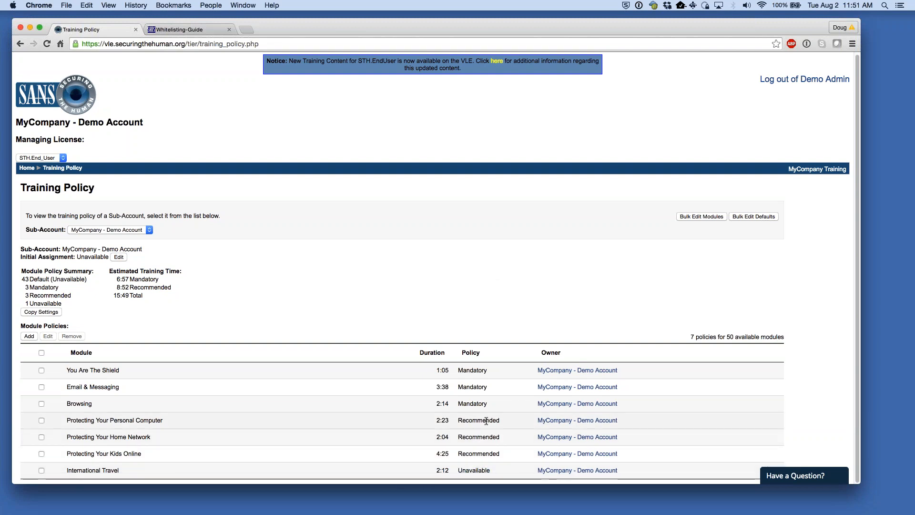
double_click(476, 470)
click(389, 316)
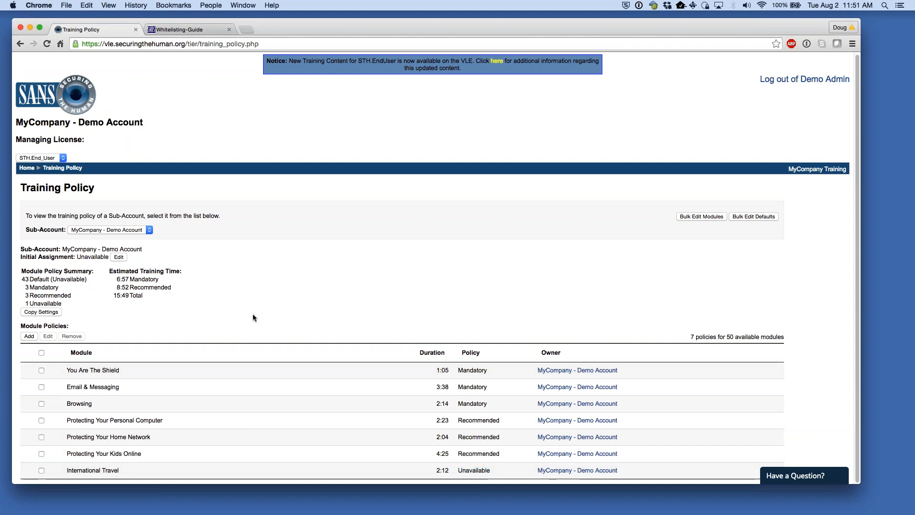
- Tick all modules in the chooser, then cancel without assigning any policy
click(35, 336)
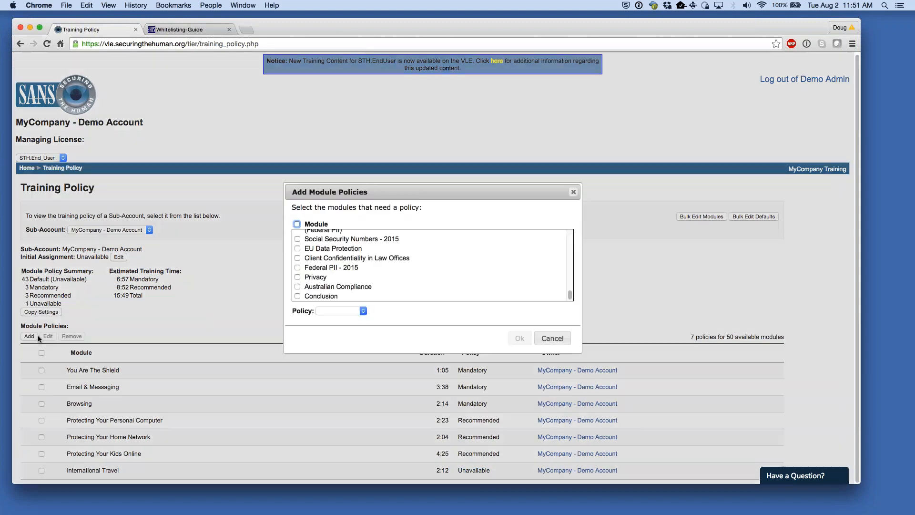
click(297, 224)
click(335, 310)
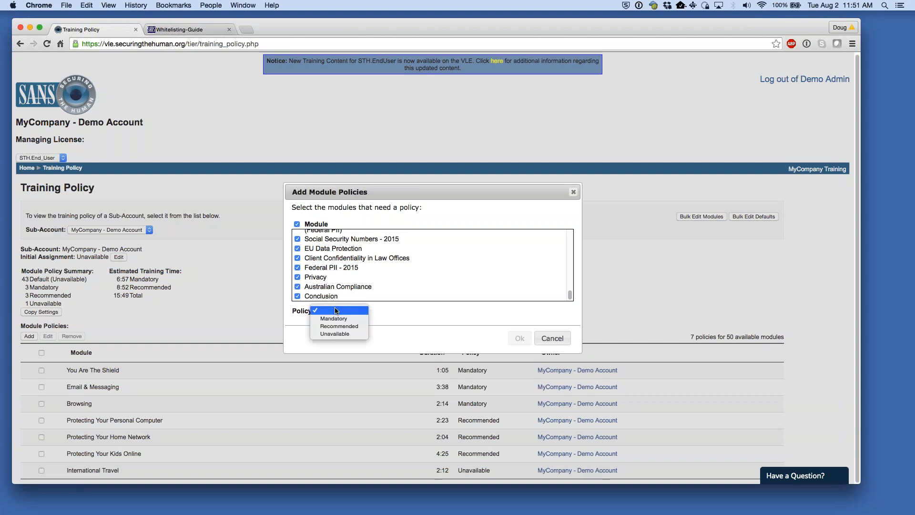
click(453, 305)
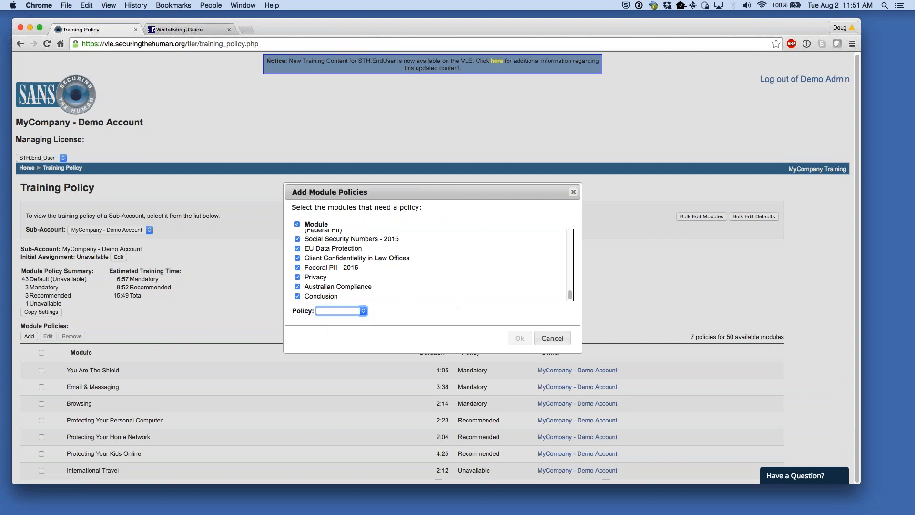
click(552, 338)
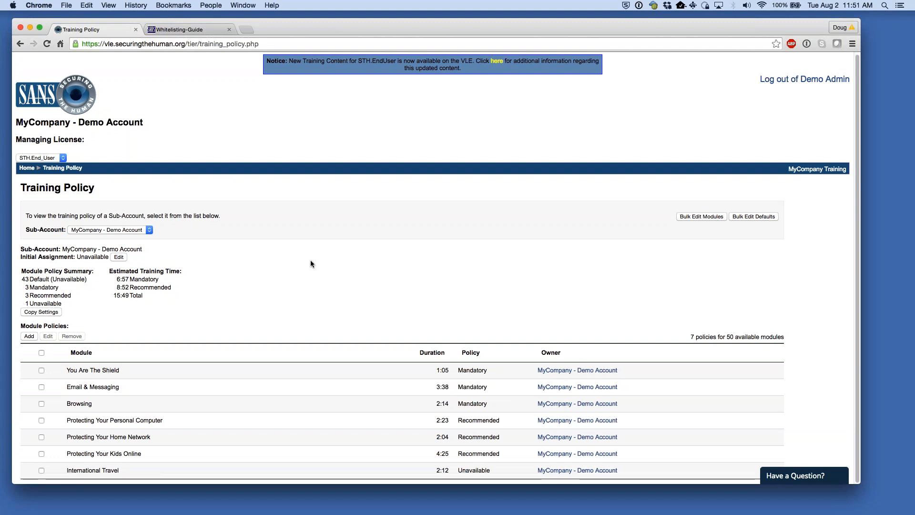
- Choose 1-1-New as the only target for copying the training policy
click(34, 312)
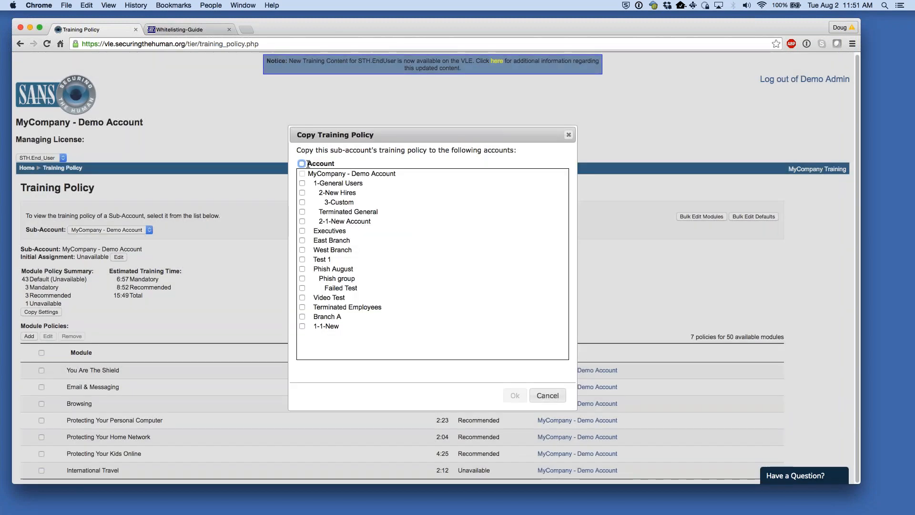
click(302, 164)
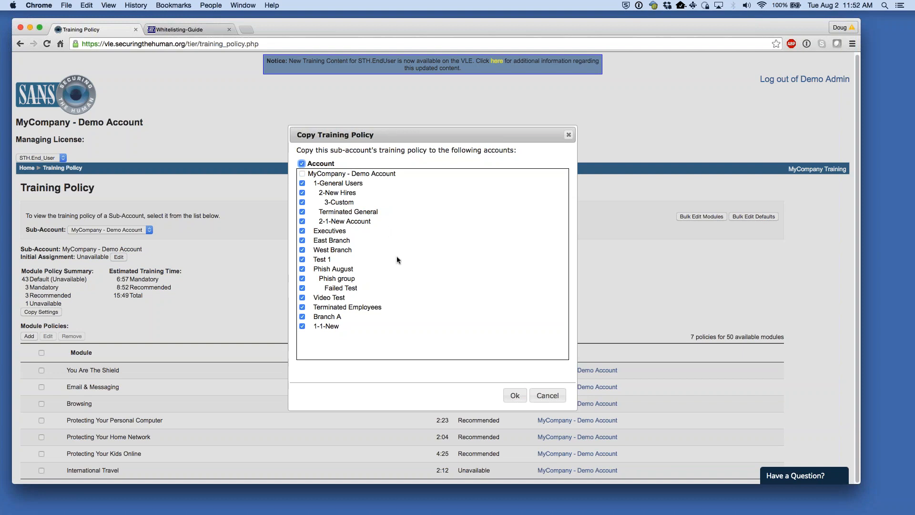
click(302, 163)
click(302, 326)
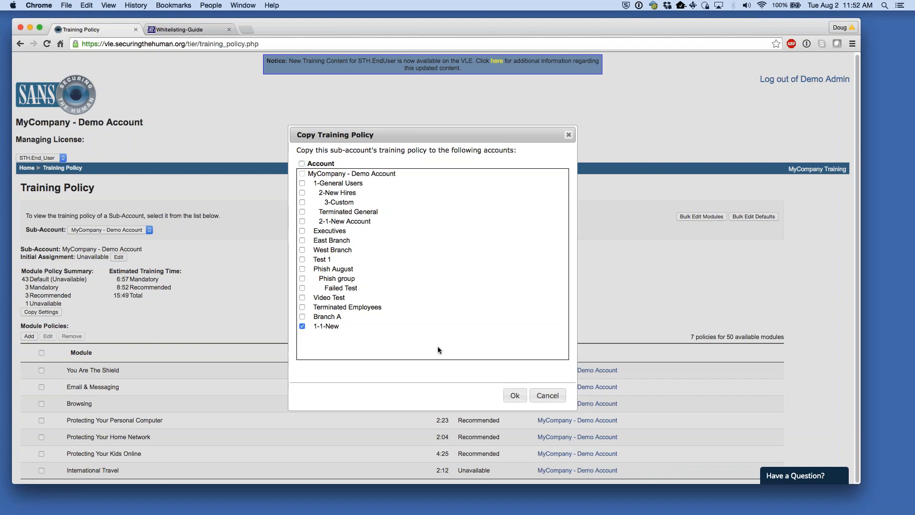
click(515, 396)
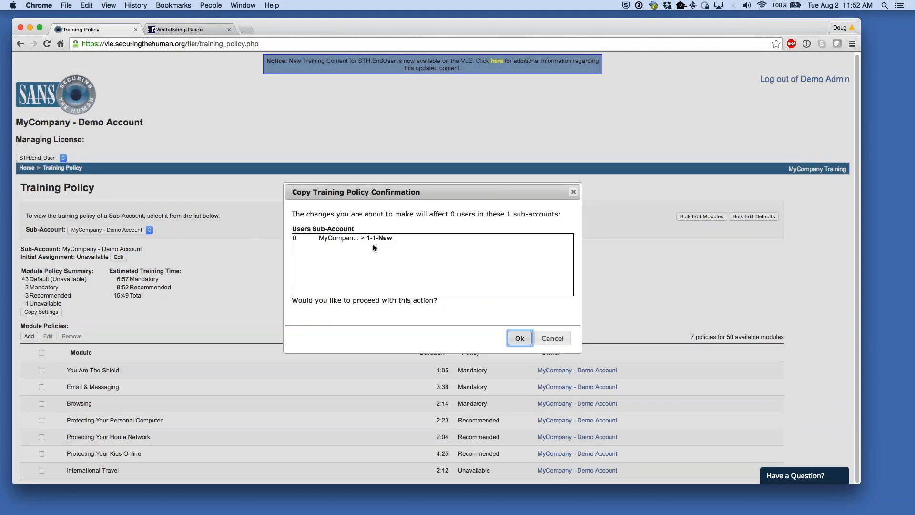
- Review the one sub-account and 0 affected users, then confirm the copy
drag(334, 210, 461, 216)
click(460, 215)
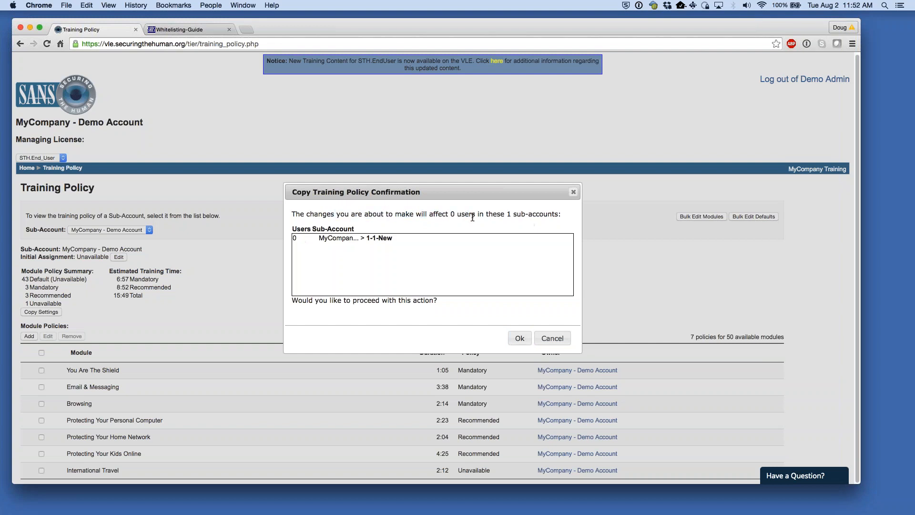
double_click(518, 214)
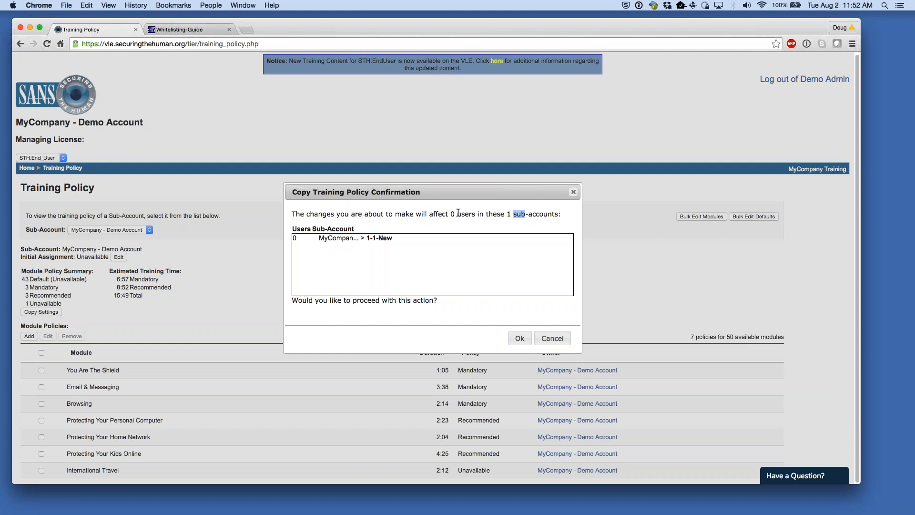
double_click(452, 214)
click(519, 339)
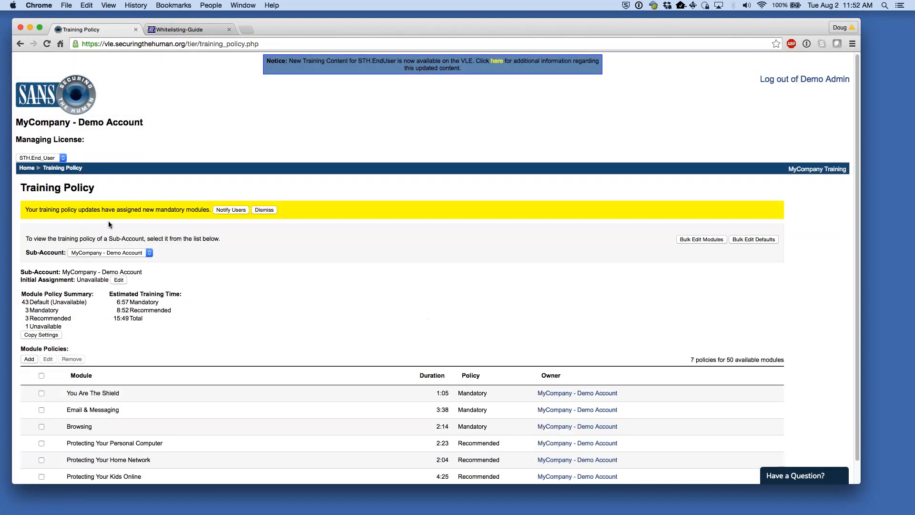
- Read the new mandatory modules notice, then open Add Module Policies for the demo account
drag(109, 210, 126, 204)
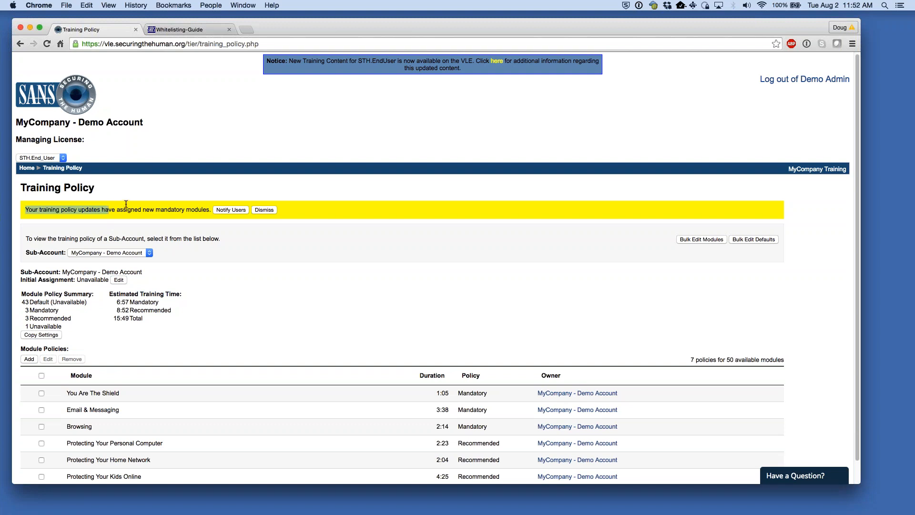
click(137, 209)
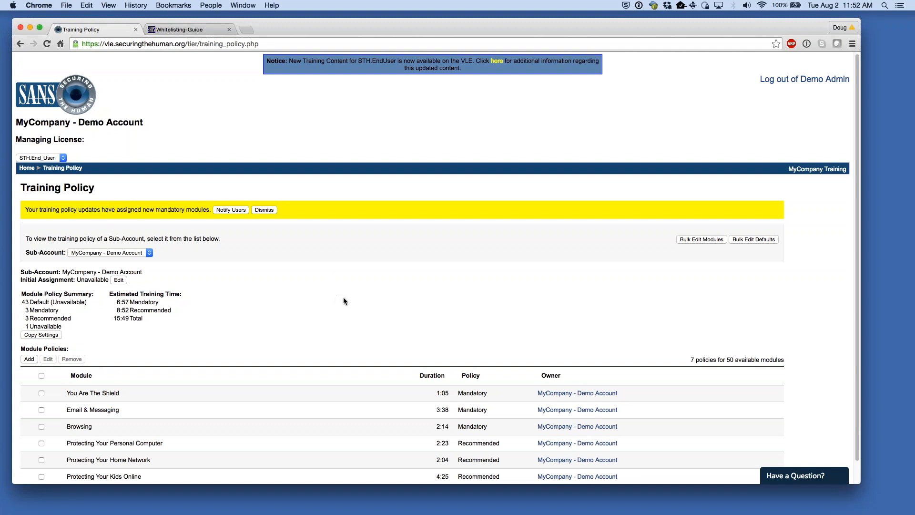
scroll(383, 315, down, 1)
scroll(345, 300, down, 2)
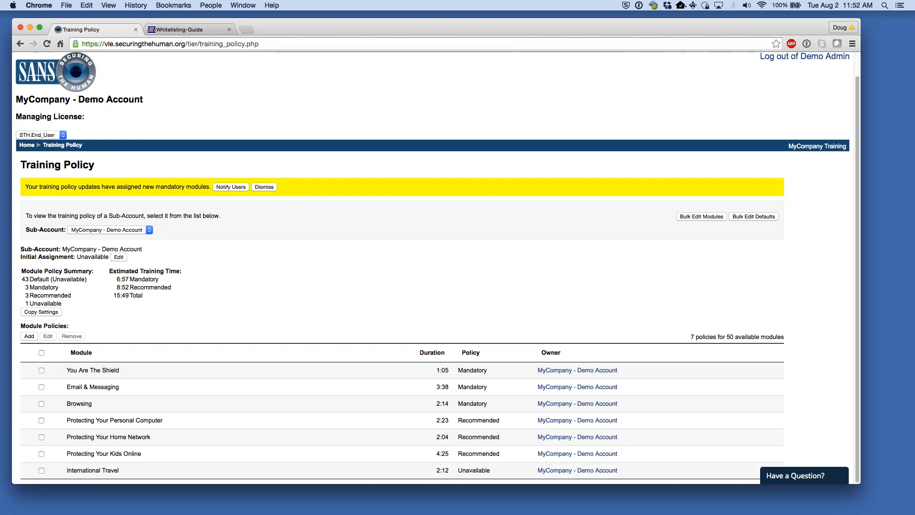
drag(93, 187, 132, 188)
click(298, 233)
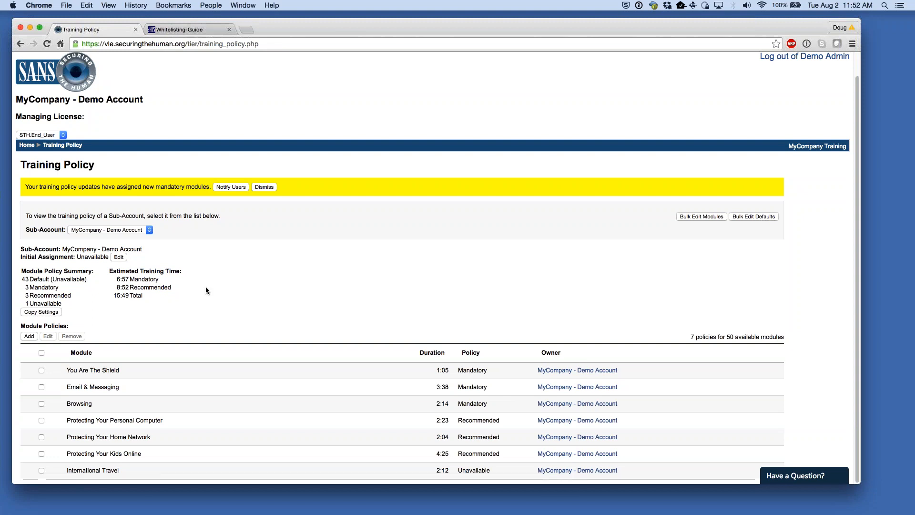
click(29, 336)
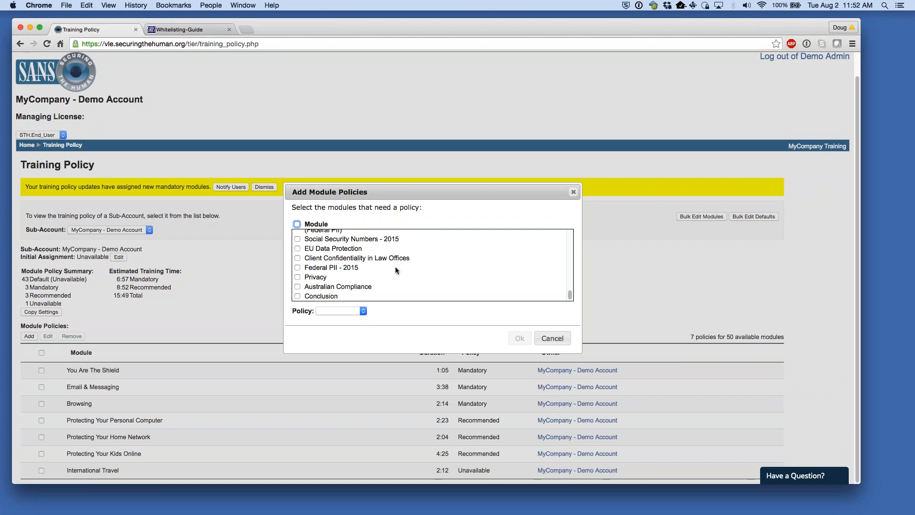
- Add Social Engineering and Social Networks as Mandatory module policies for the demo account
scroll(395, 267, up, 10)
scroll(381, 281, down, 1)
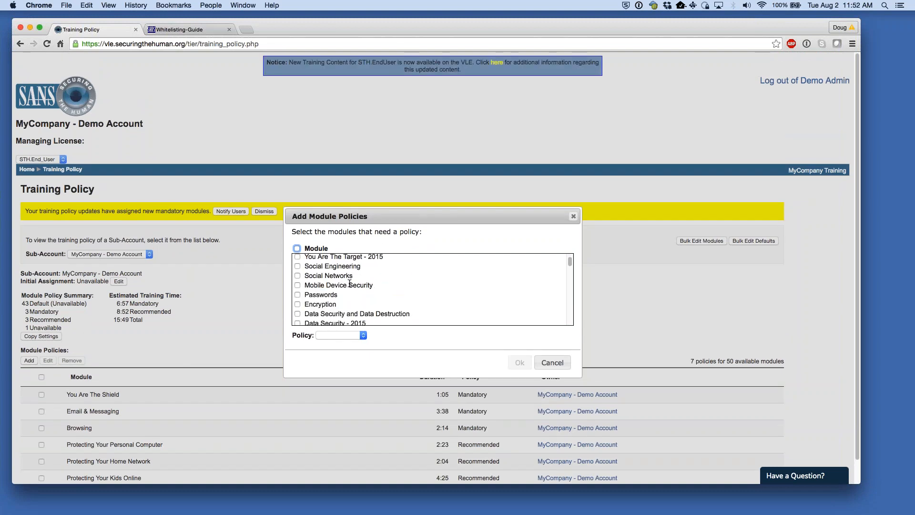
click(298, 266)
click(297, 275)
click(355, 335)
click(354, 341)
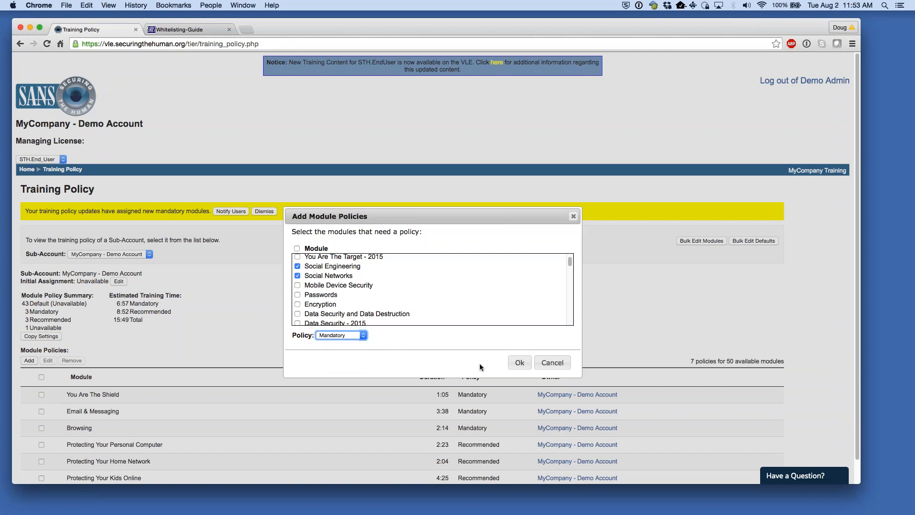
click(518, 363)
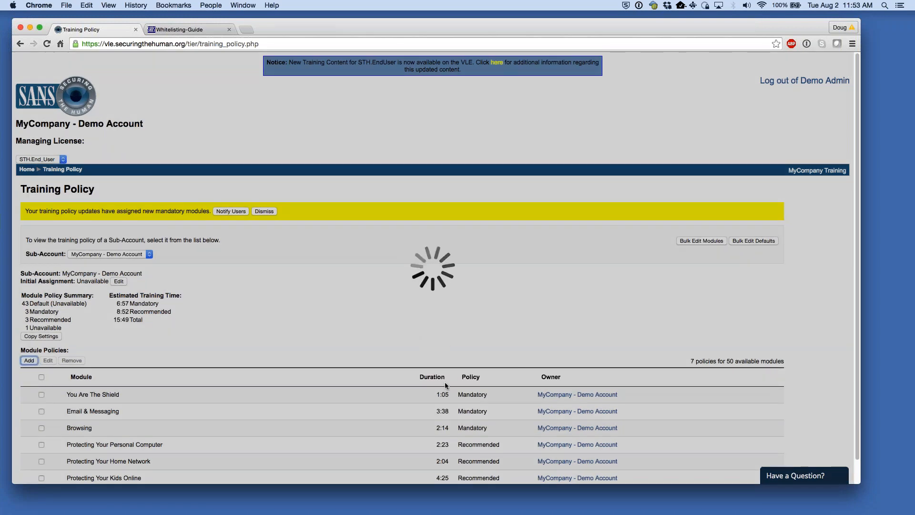
scroll(401, 384, down, 3)
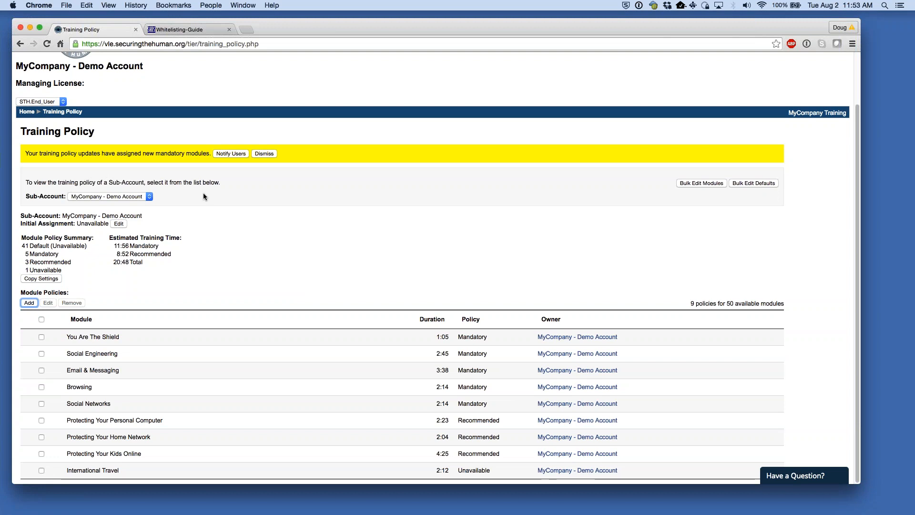
click(279, 208)
click(230, 153)
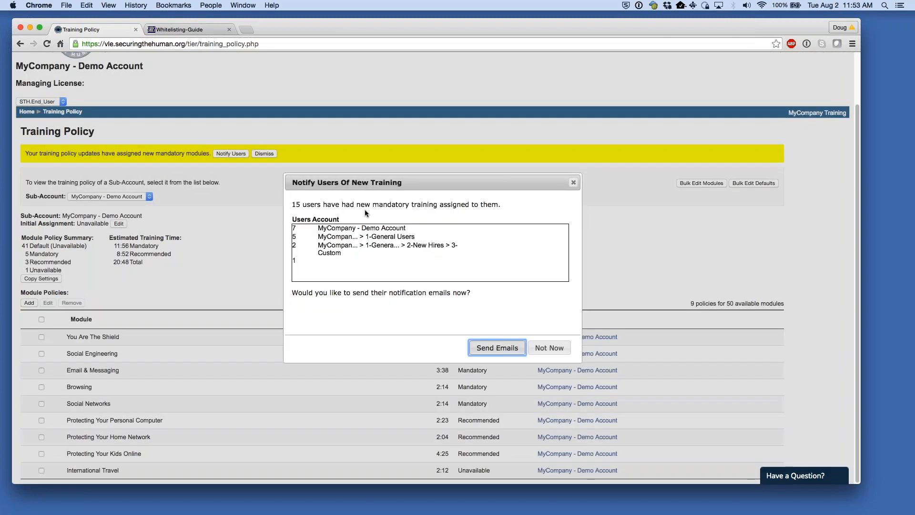
drag(300, 227, 286, 245)
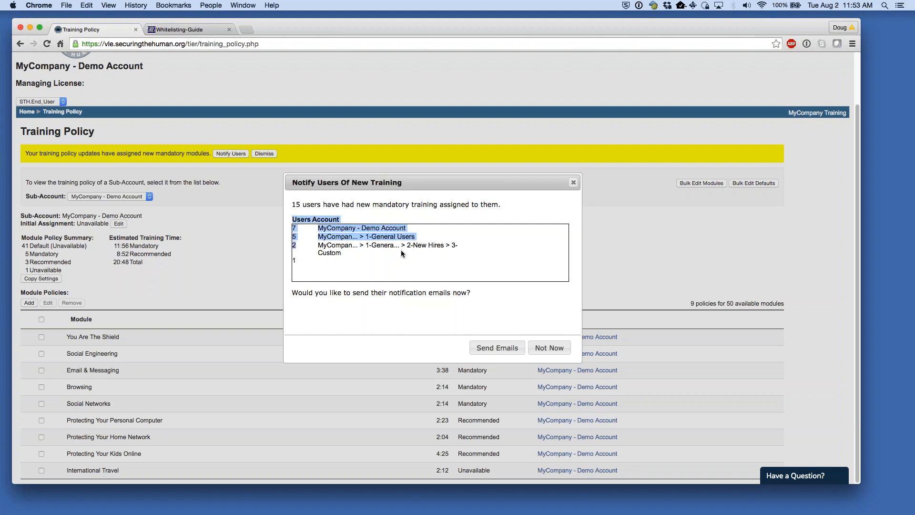
click(399, 251)
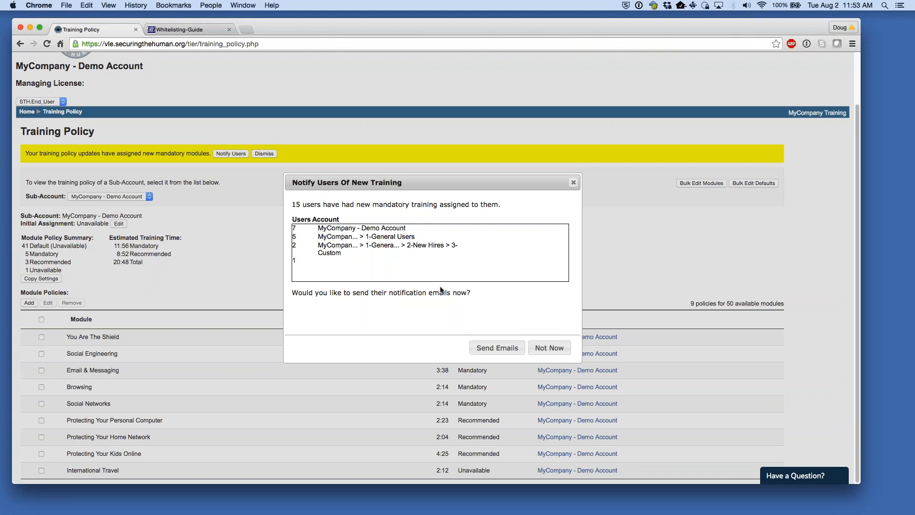
drag(469, 293, 453, 293)
click(501, 330)
key(Return)
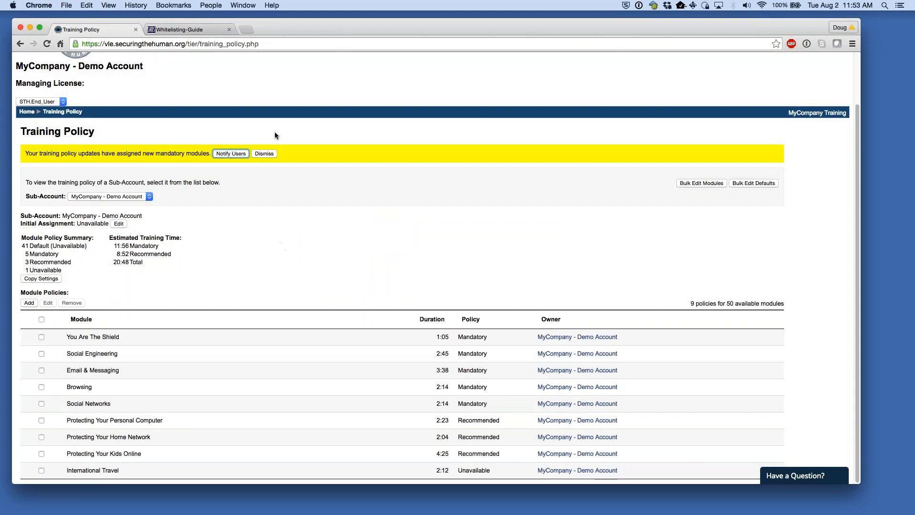
click(265, 153)
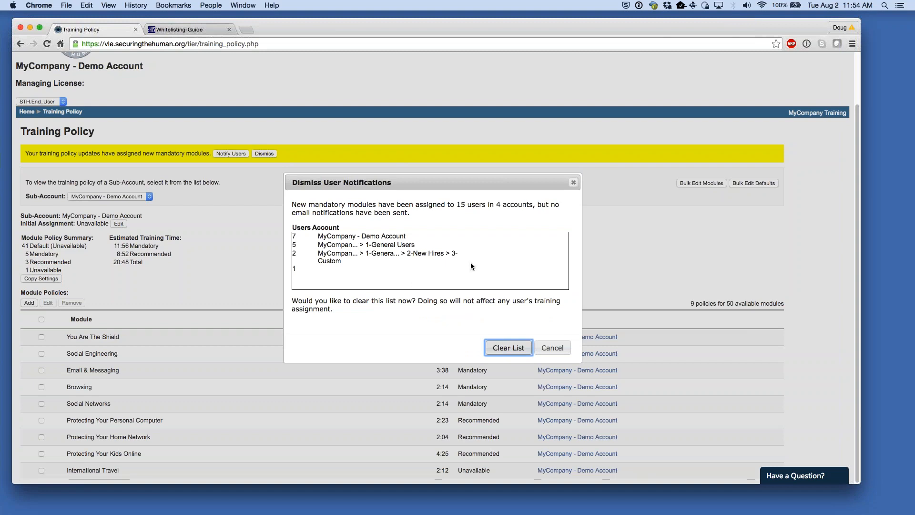
click(552, 348)
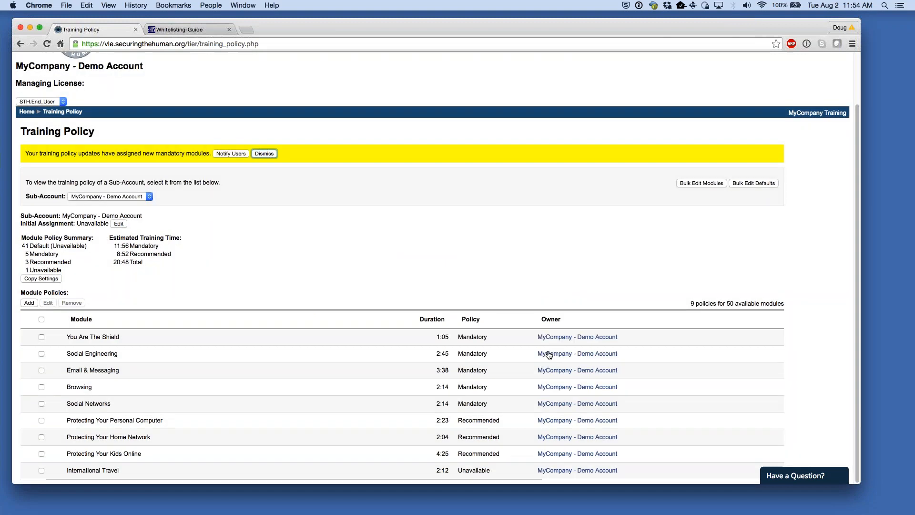
click(26, 112)
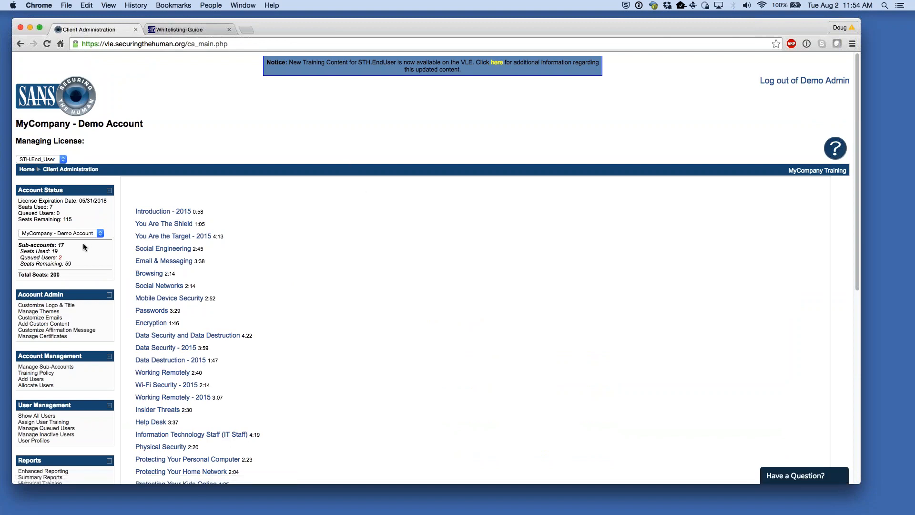
click(52, 374)
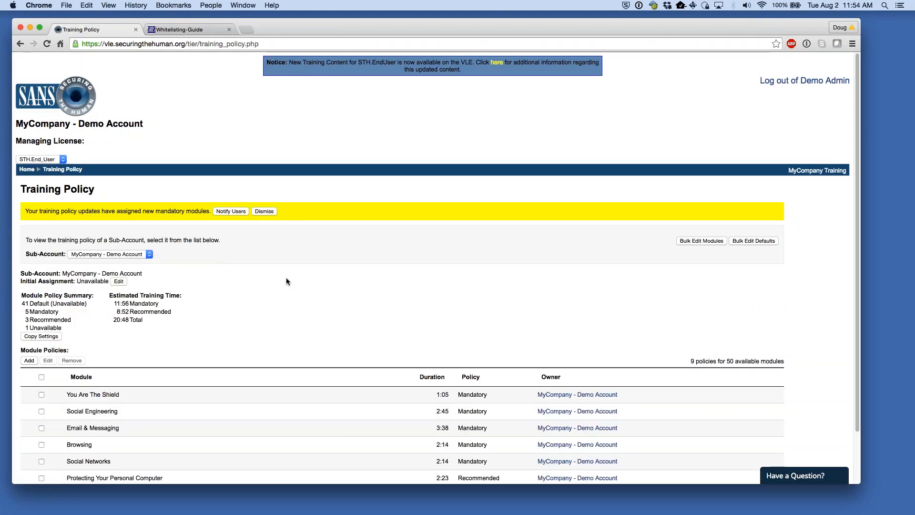
scroll(240, 278, down, 3)
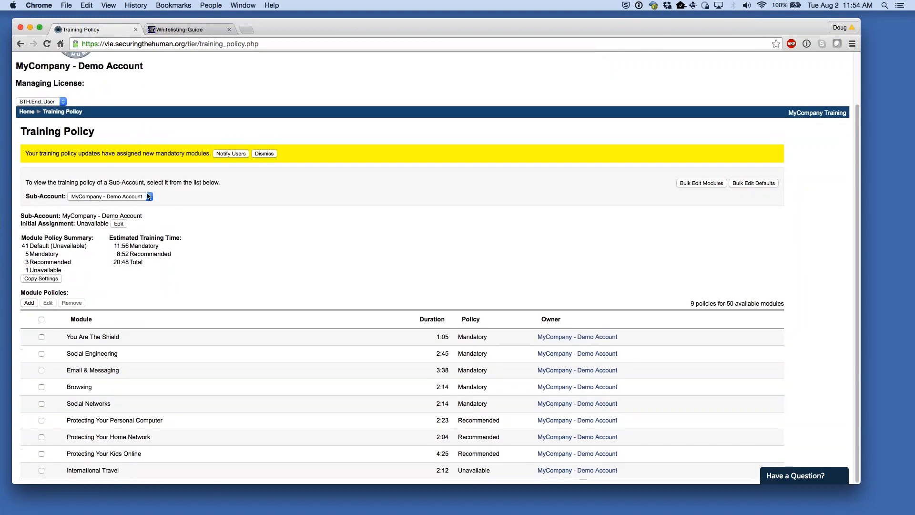
- Show the 3-Custom training policy and add Help Desk to it as a Mandatory module
click(149, 195)
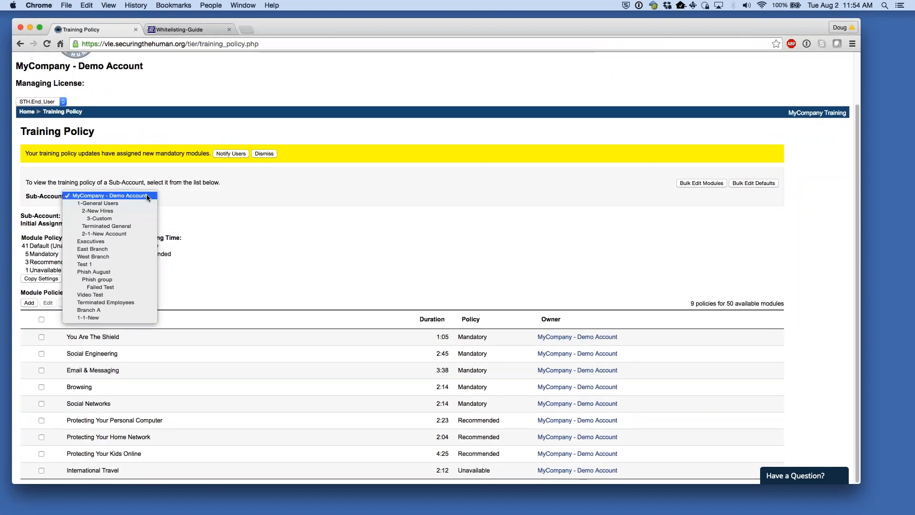
click(120, 218)
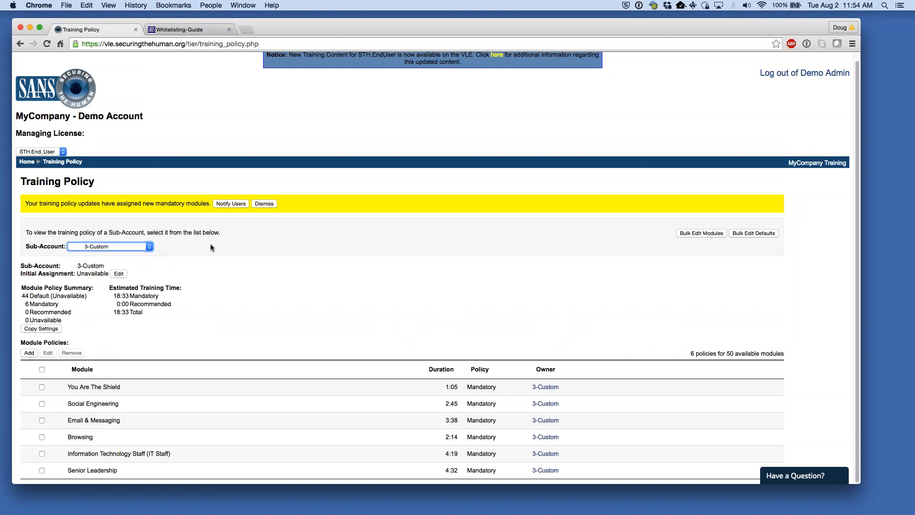
click(29, 353)
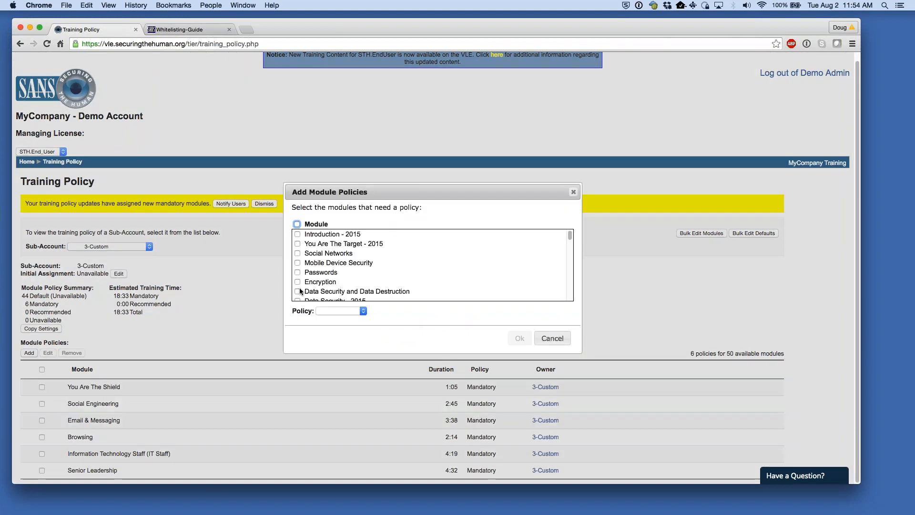
scroll(299, 288, down, 5)
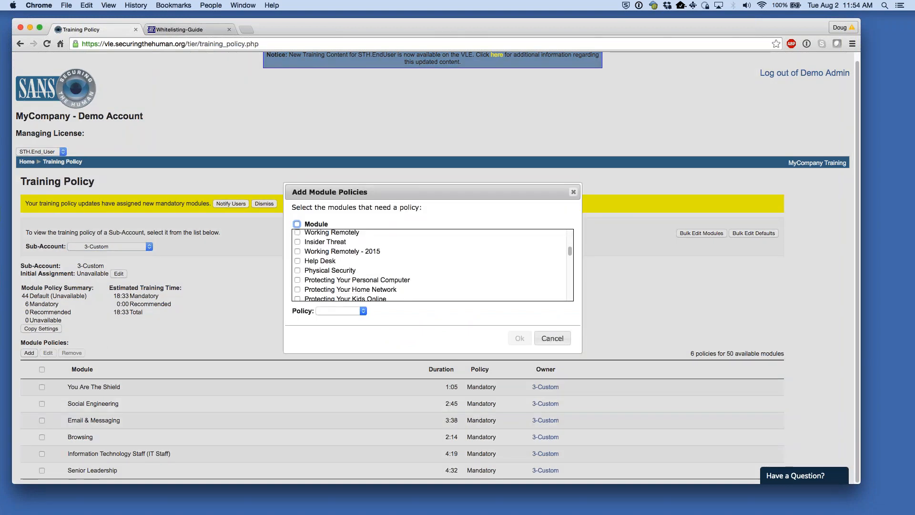
click(297, 261)
click(356, 310)
click(356, 318)
key(Return)
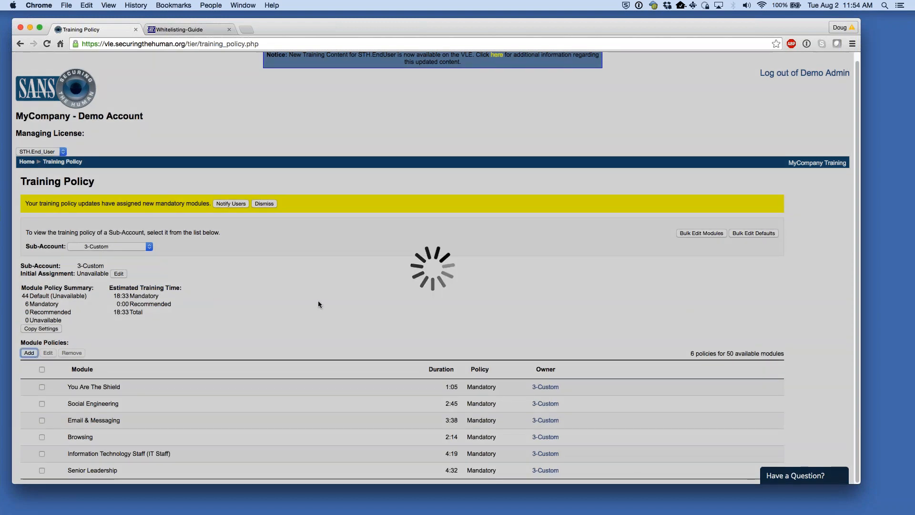
scroll(233, 276, down, 1)
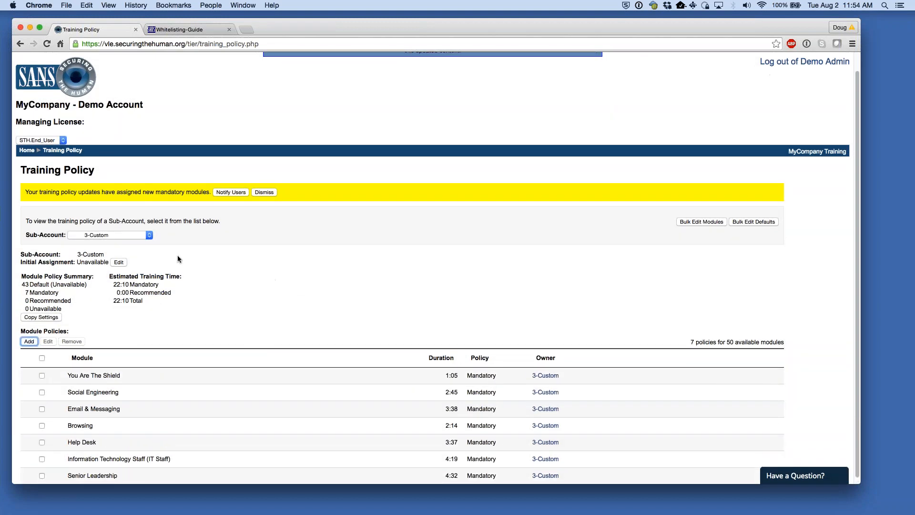
click(132, 235)
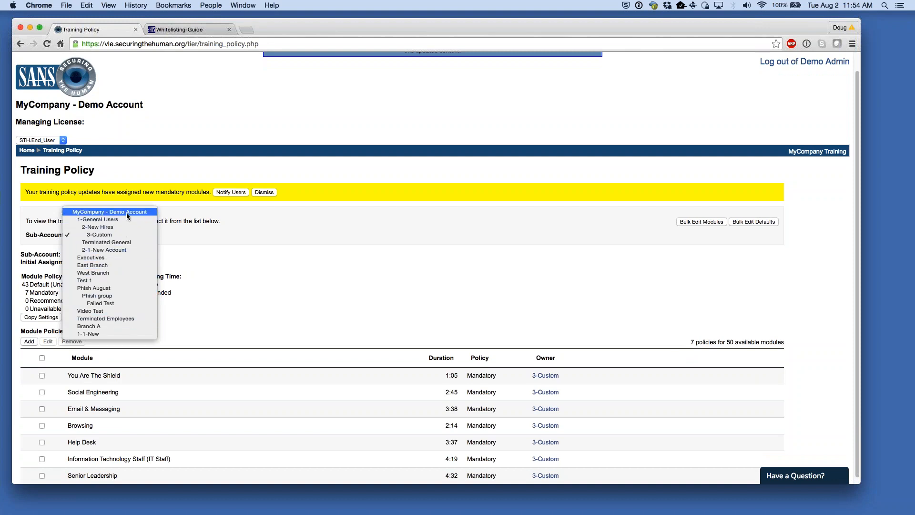
- Keep 3-Custom selected and go back to the Client Administration home page
click(295, 254)
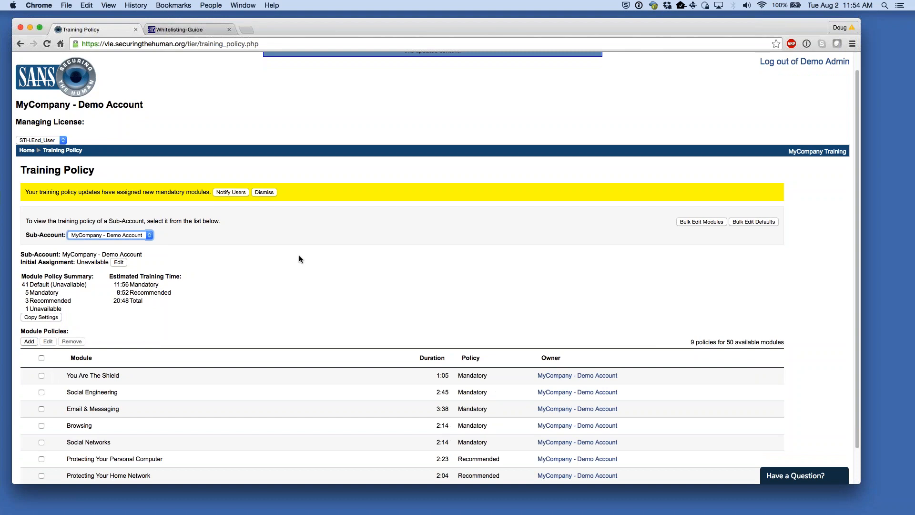
click(308, 262)
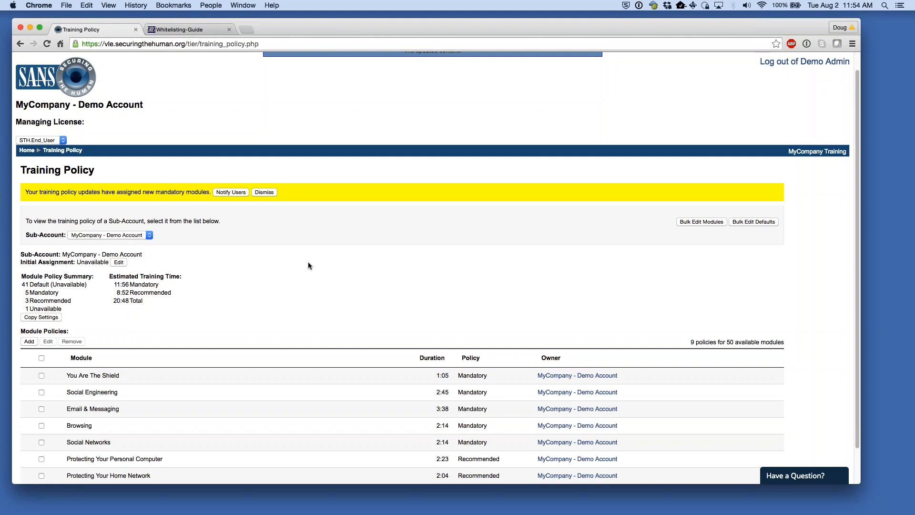
click(29, 150)
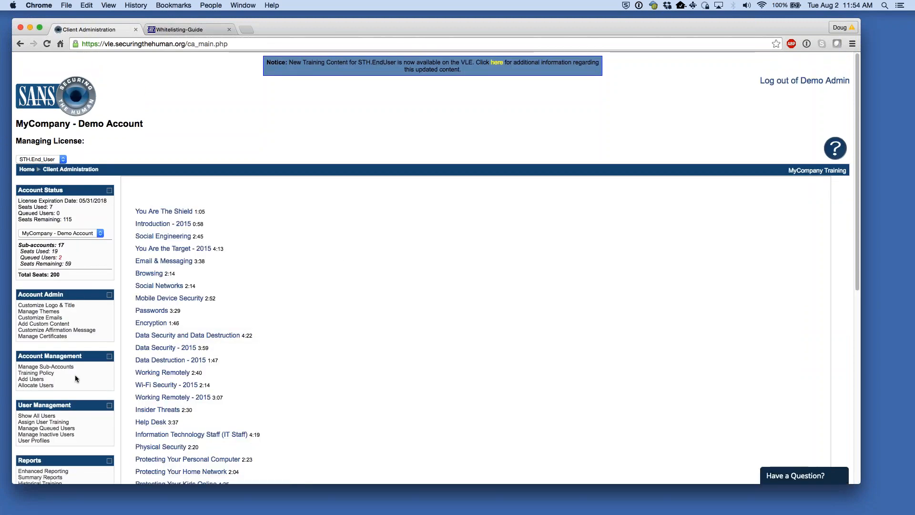
click(36, 373)
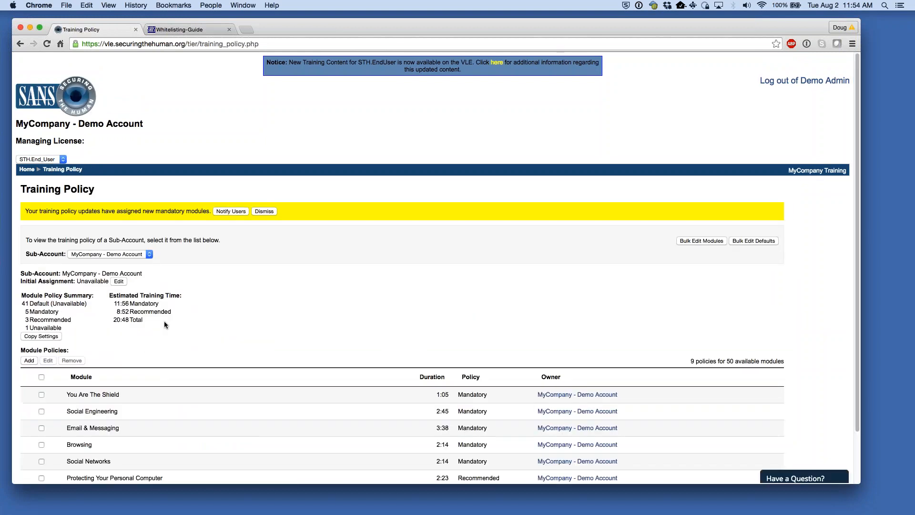
click(144, 253)
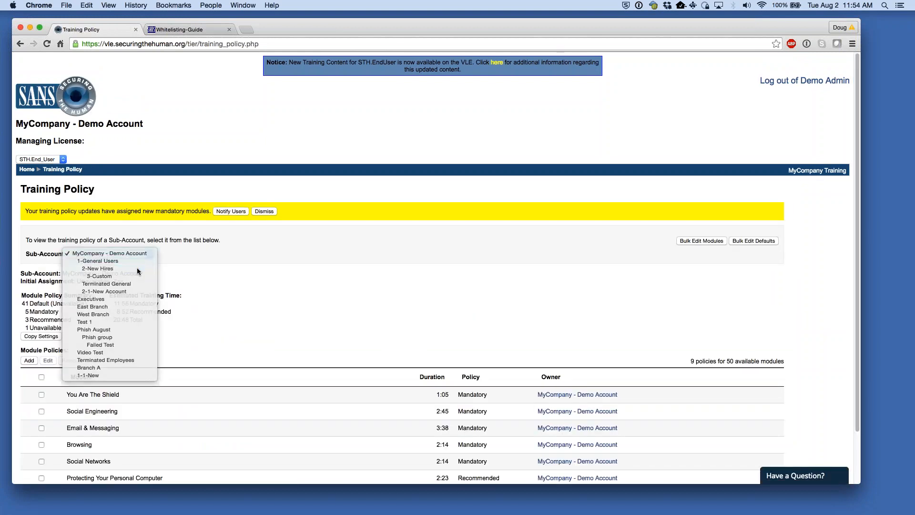
click(137, 267)
scroll(231, 313, down, 1)
drag(73, 370, 186, 443)
click(333, 300)
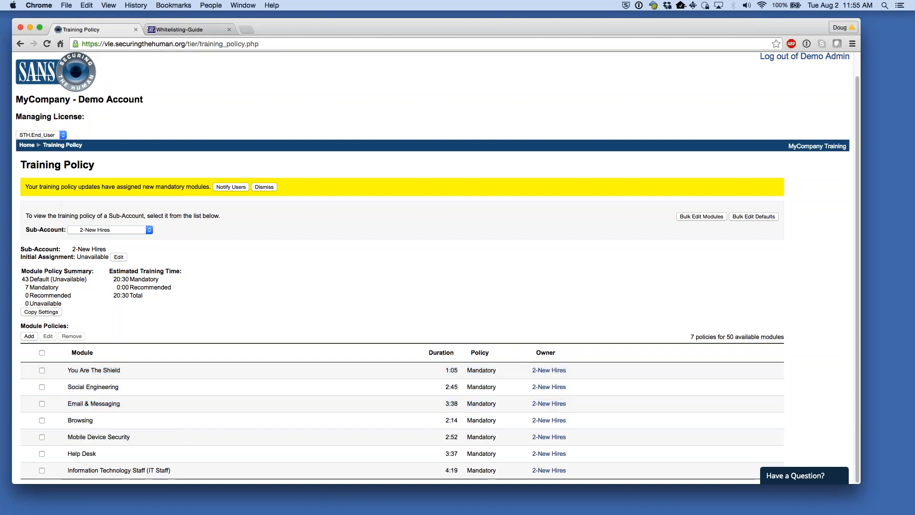
click(27, 145)
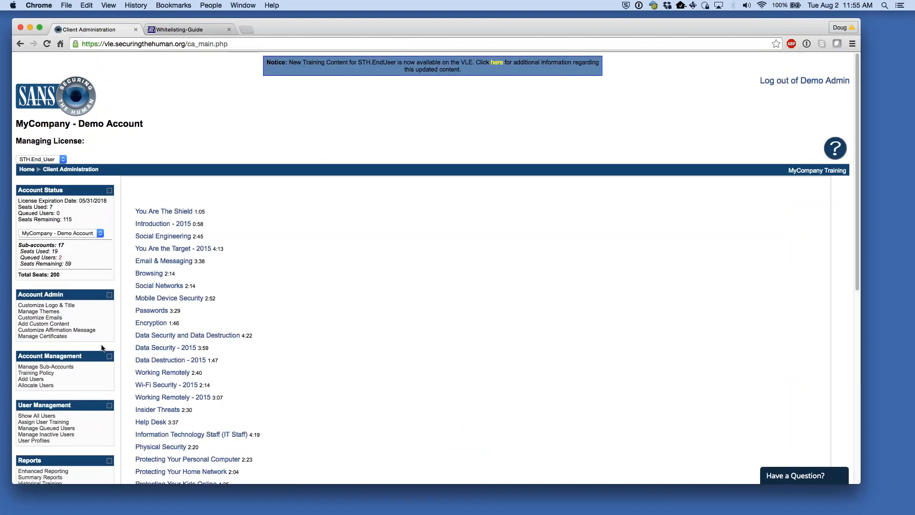
scroll(91, 352, down, 1)
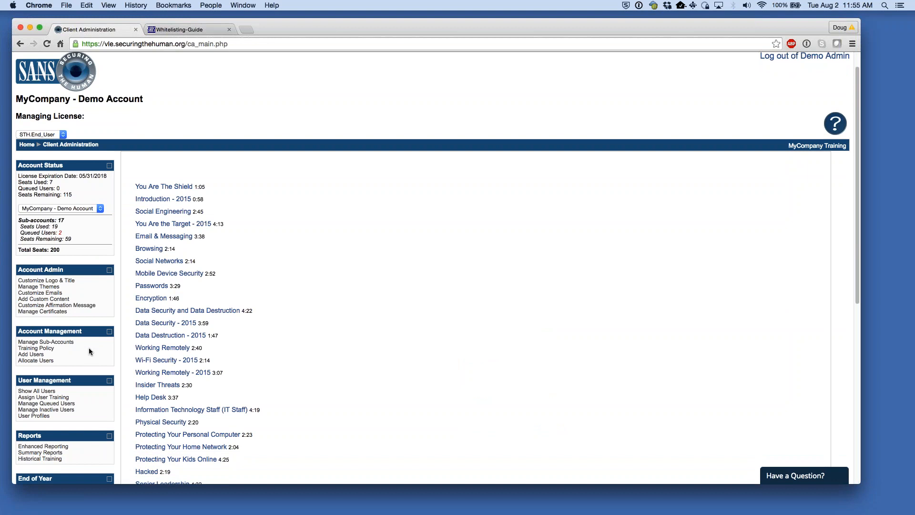
scroll(68, 350, down, 1)
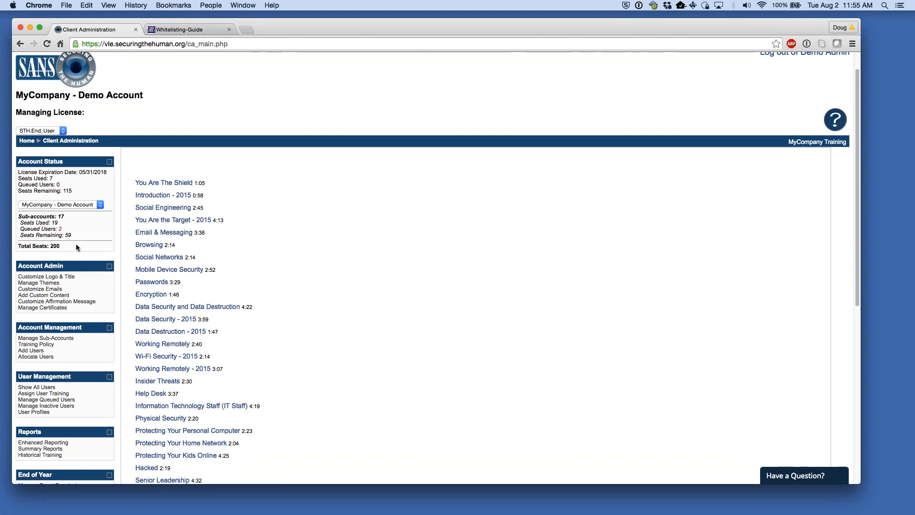
- Switch the managed sub-account to 1-1-New and bring up its Add Users page
click(81, 205)
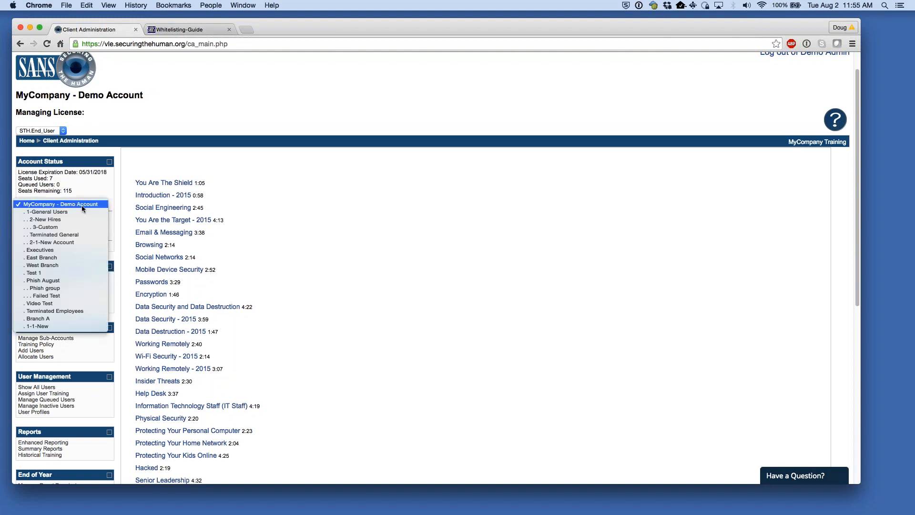
click(67, 327)
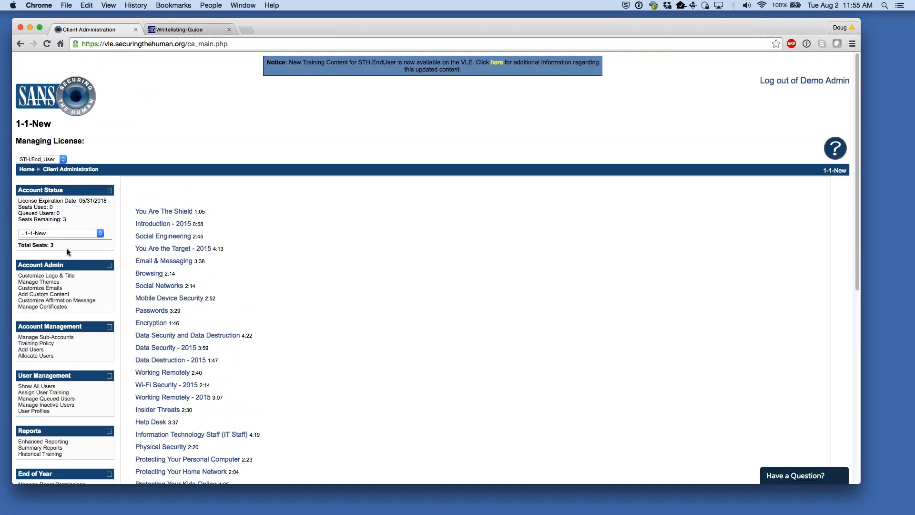
drag(59, 123, 16, 124)
scroll(149, 129, down, 5)
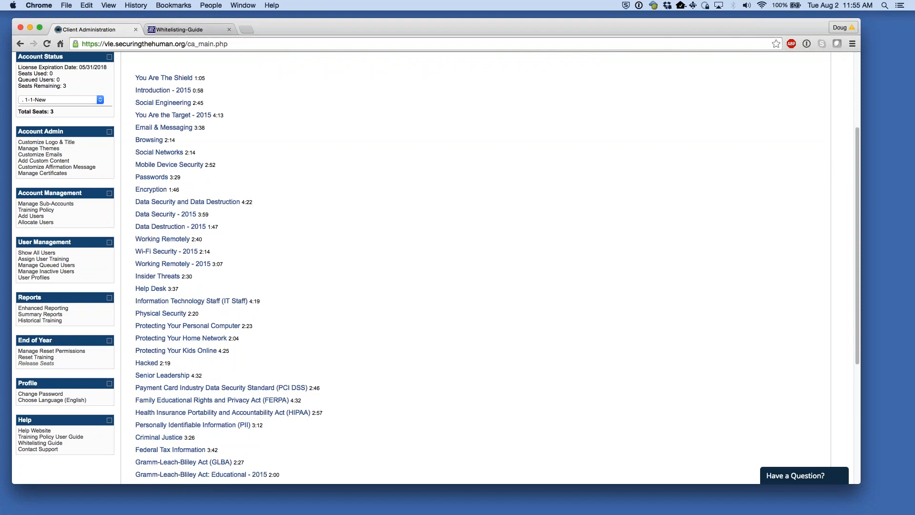
scroll(112, 275, up, 5)
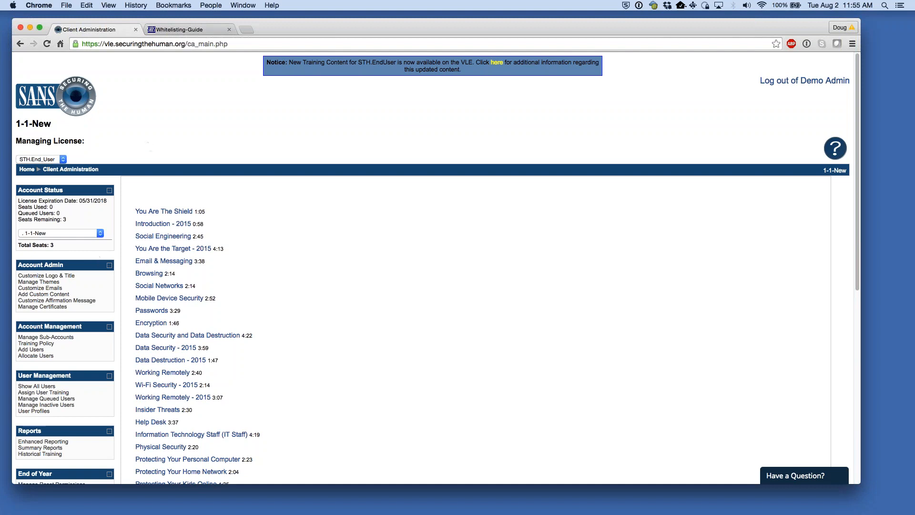
click(37, 350)
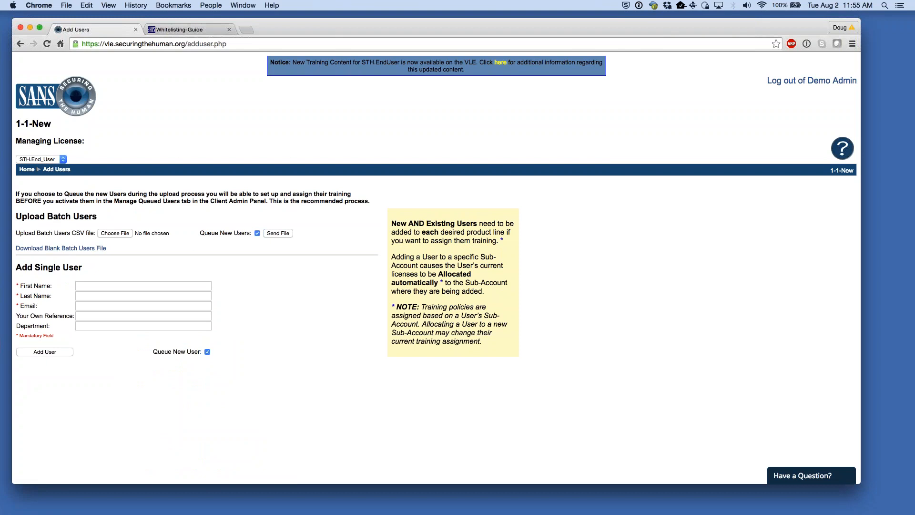
key(super+n)
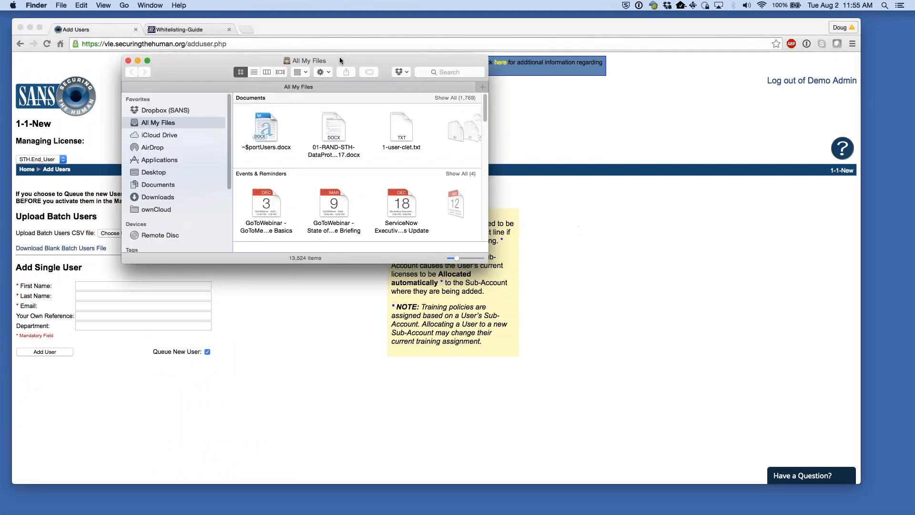
key(super+w)
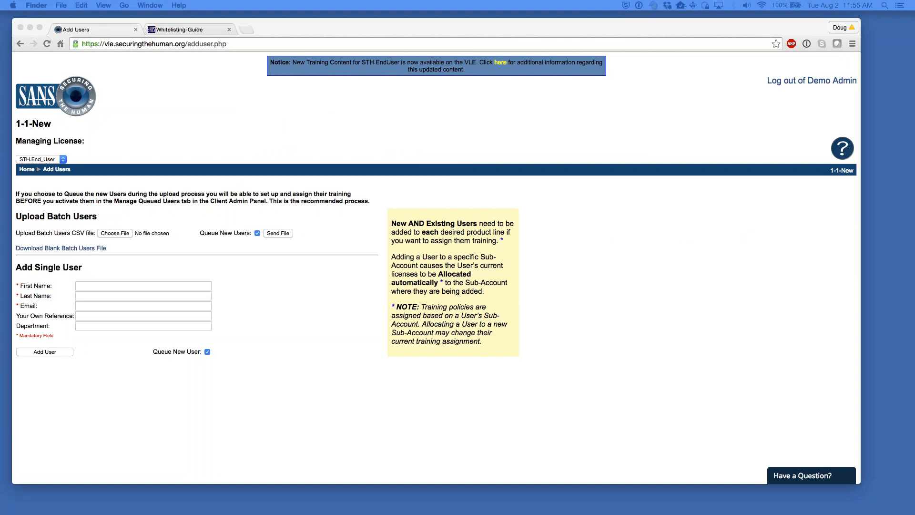
click(273, 293)
drag(22, 267, 48, 267)
click(105, 265)
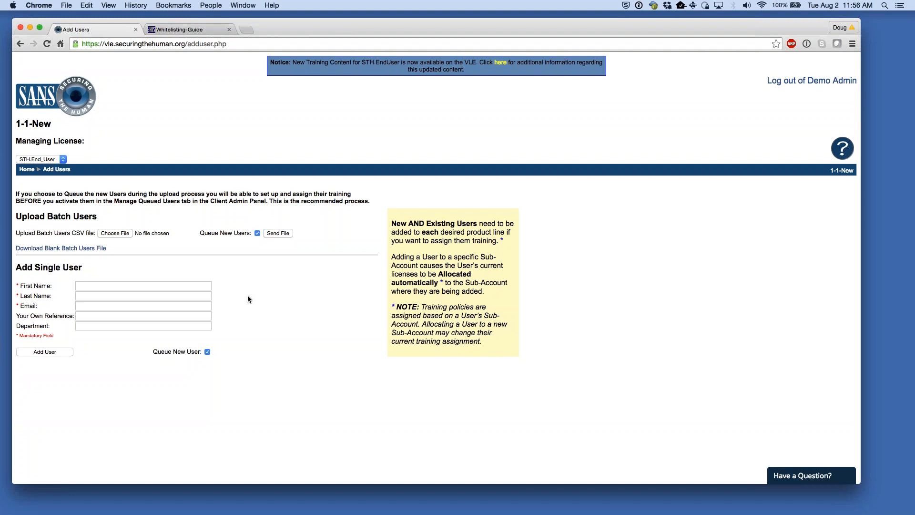
drag(23, 316, 50, 326)
click(280, 317)
drag(59, 124, 13, 124)
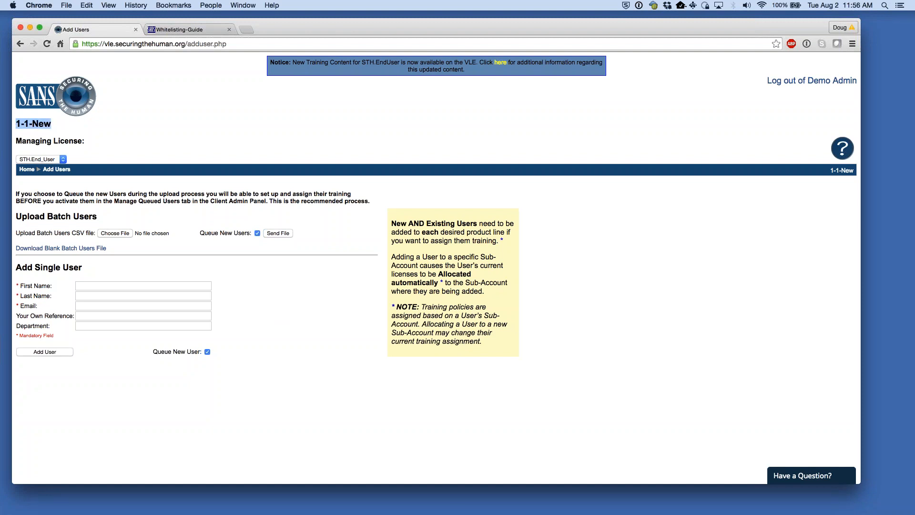
click(271, 309)
drag(30, 124, 57, 124)
click(60, 124)
click(94, 316)
click(94, 326)
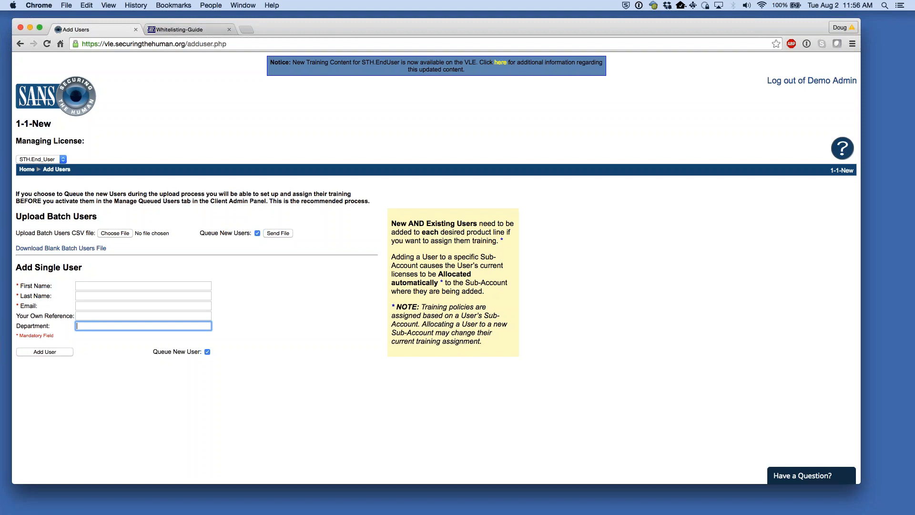
drag(29, 125, 70, 121)
click(71, 122)
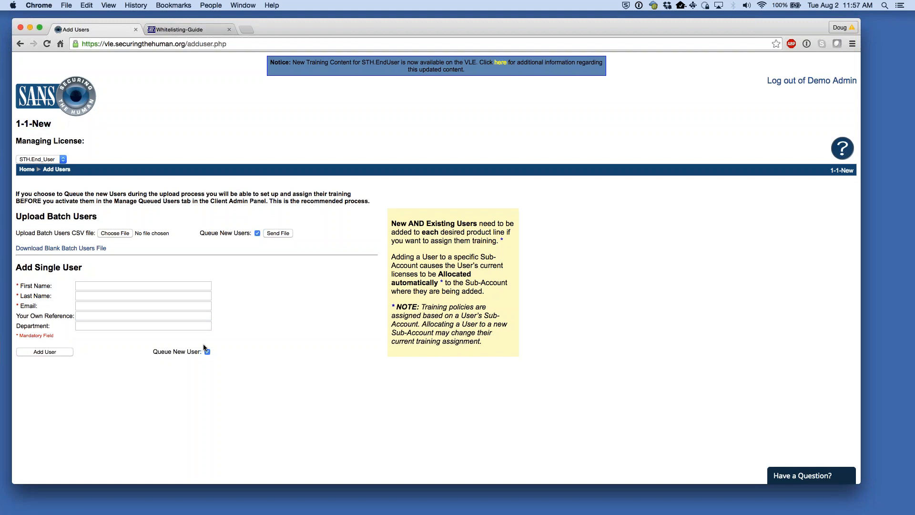
drag(153, 351, 170, 349)
click(270, 323)
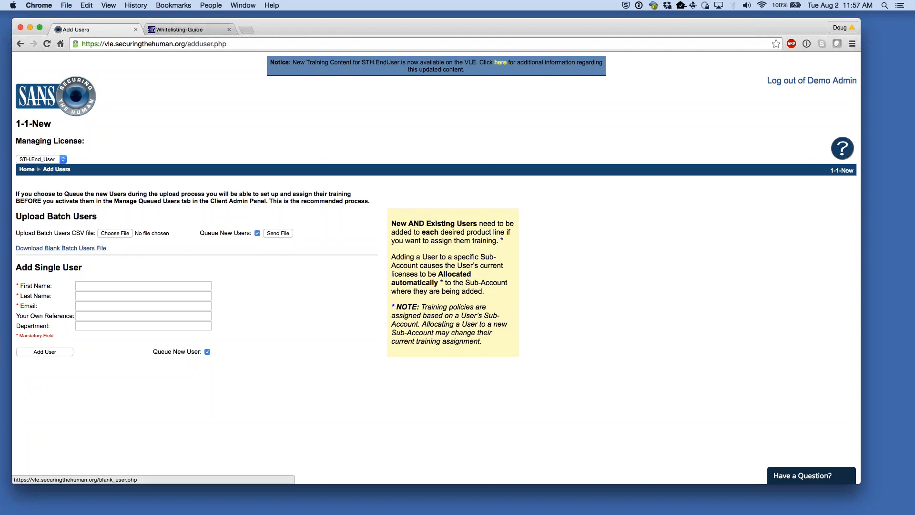
- Widen columns D and E of the blank_user.csv template to fit the reference and department headers
drag(20, 287, 43, 316)
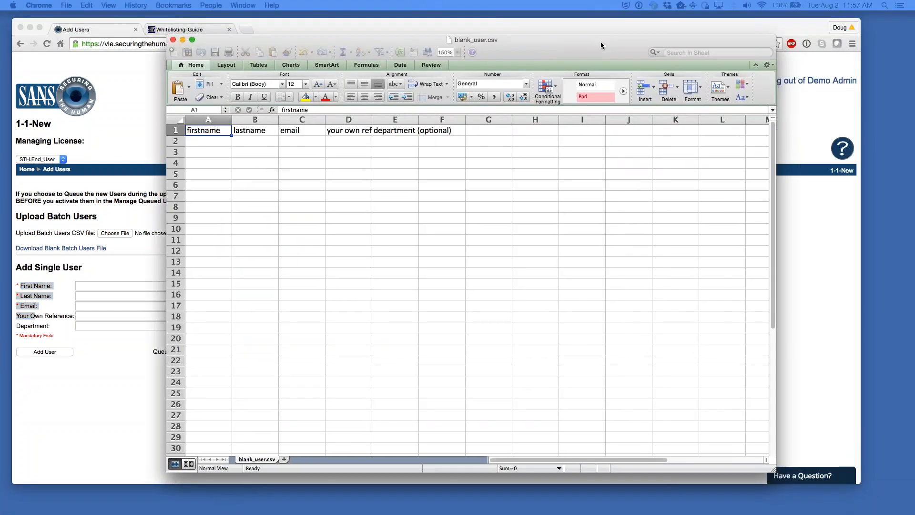
click(601, 41)
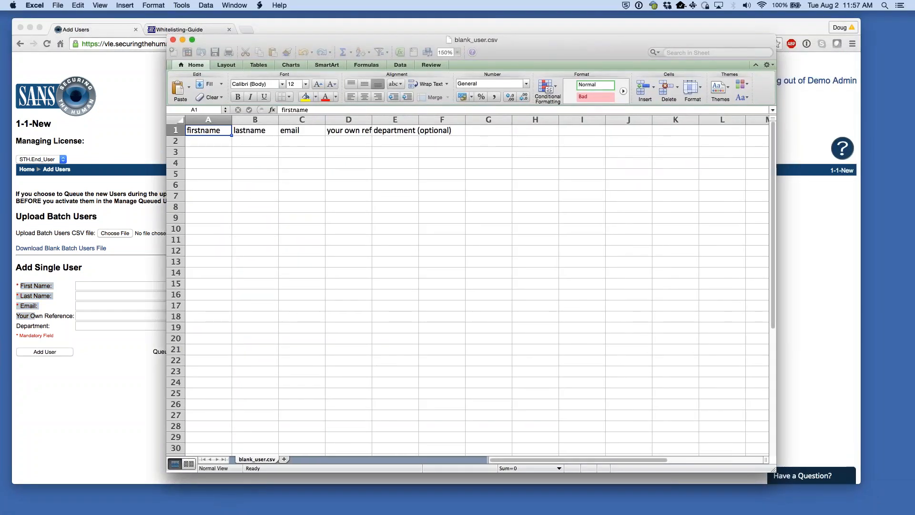
drag(372, 121, 435, 121)
double_click(482, 119)
click(217, 145)
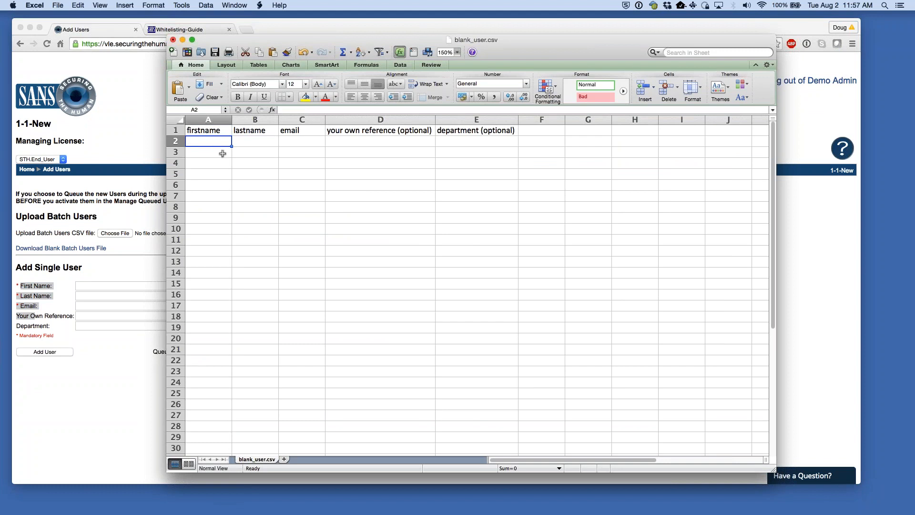
shift+click(311, 254)
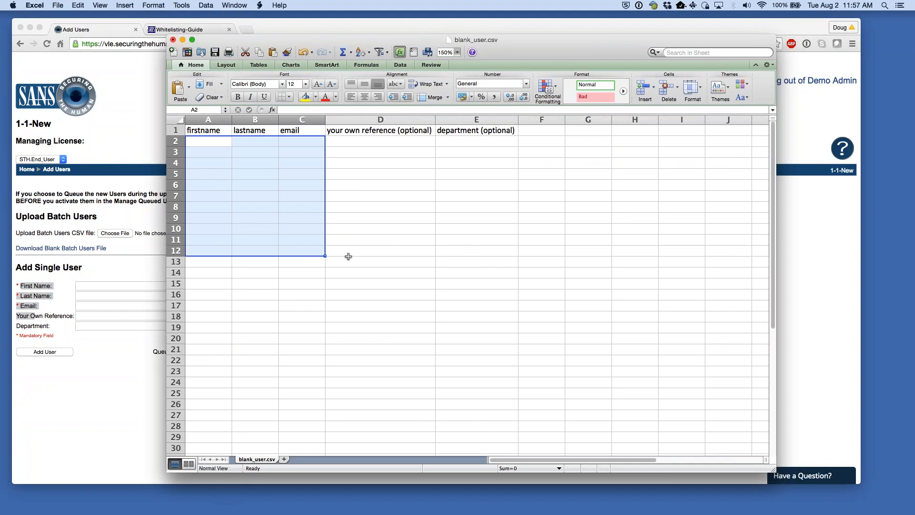
click(366, 140)
click(200, 146)
shift+click(484, 280)
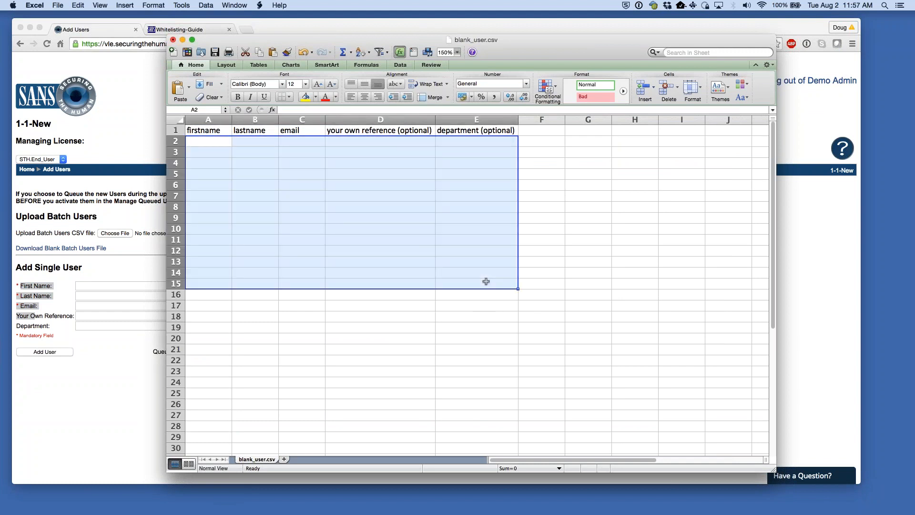
click(547, 135)
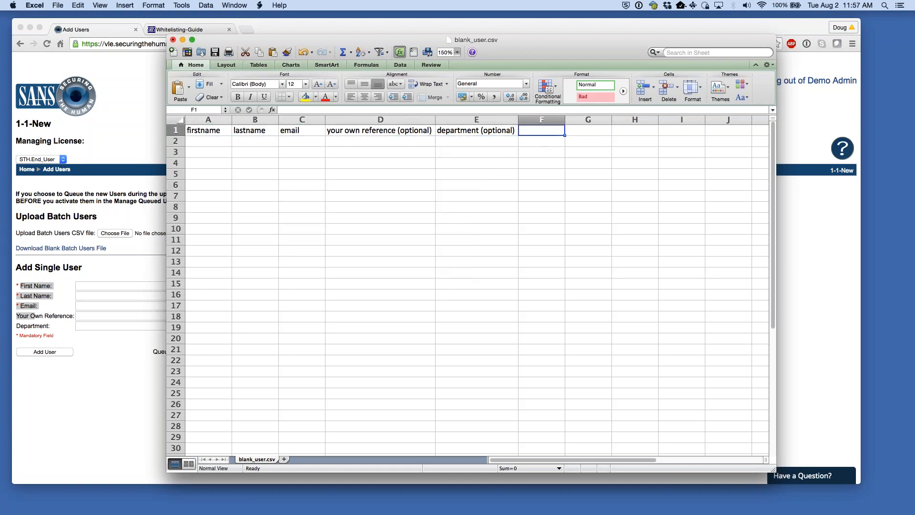
- Cut the lastname column and paste it over column A, then undo the overwrite
click(255, 119)
right_click(257, 120)
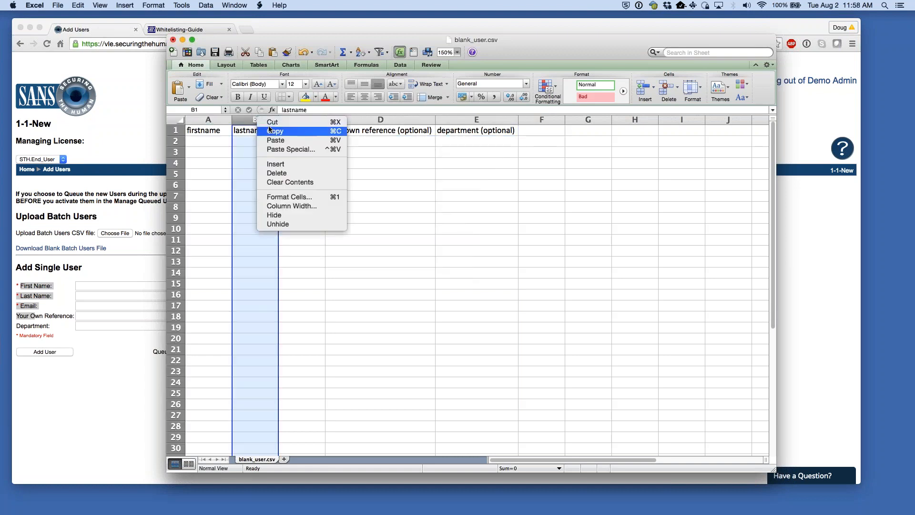
click(270, 122)
click(219, 119)
right_click(219, 119)
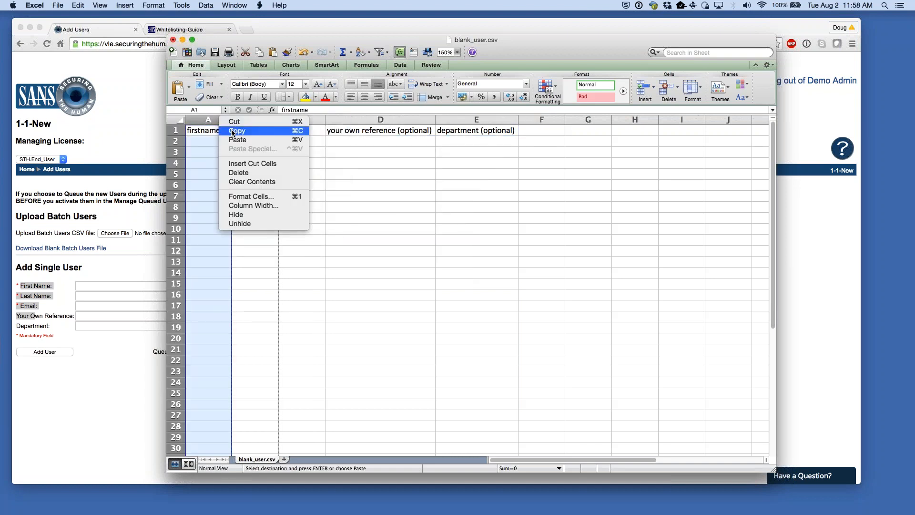
click(235, 139)
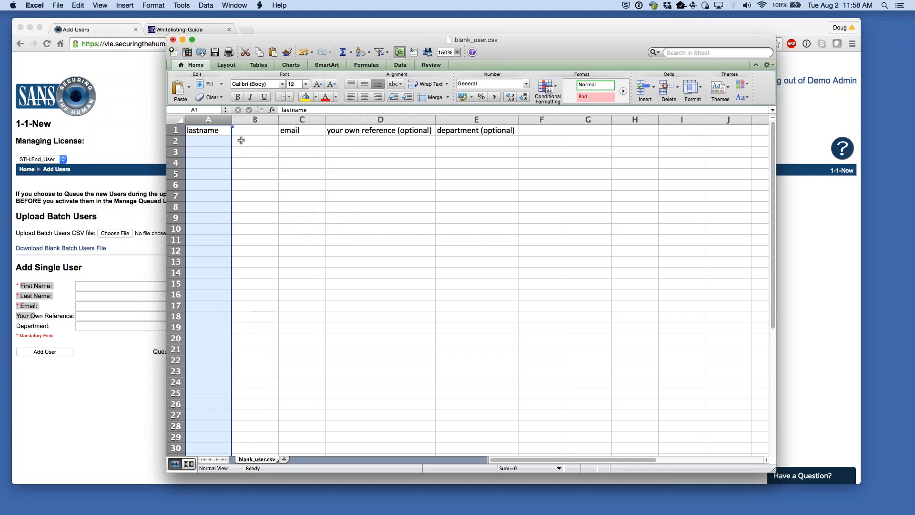
key(super+z)
click(266, 152)
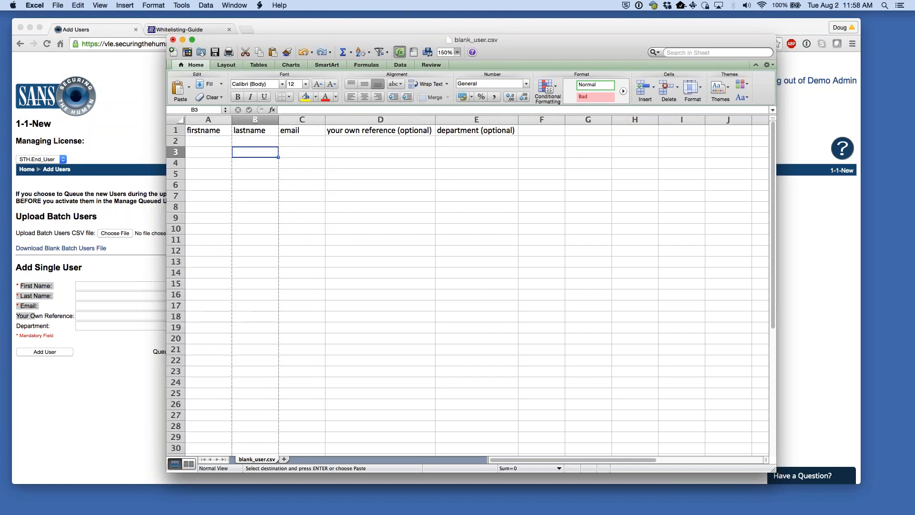
- Reinsert the cut lastname column so firstname comes before lastname
click(256, 119)
right_click(256, 118)
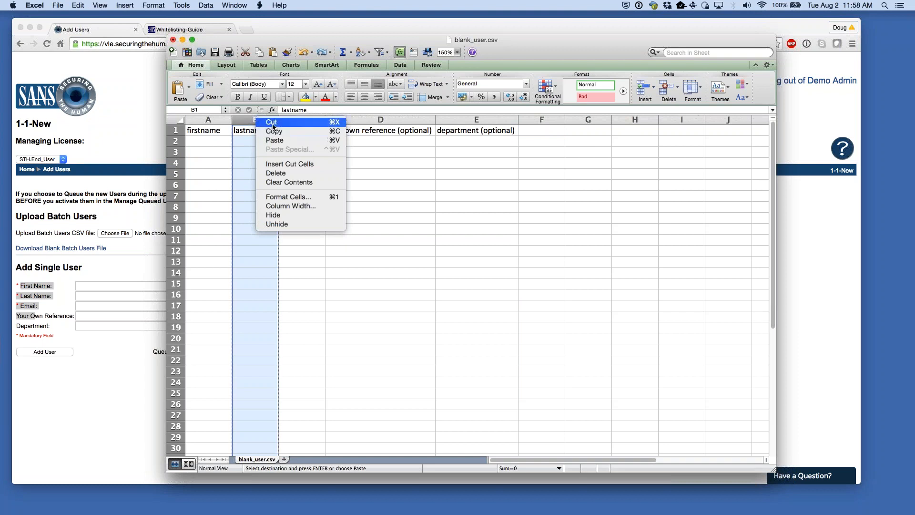
click(267, 124)
click(200, 120)
right_click(200, 119)
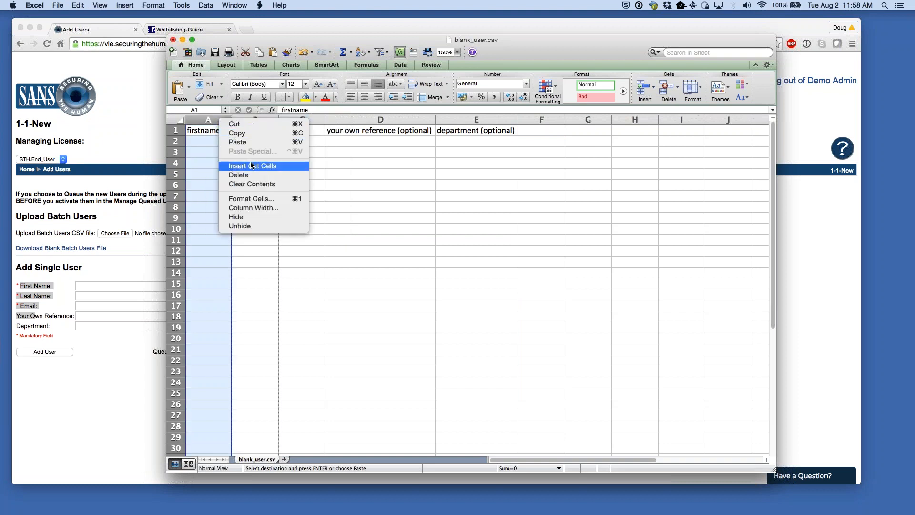
click(212, 165)
click(224, 142)
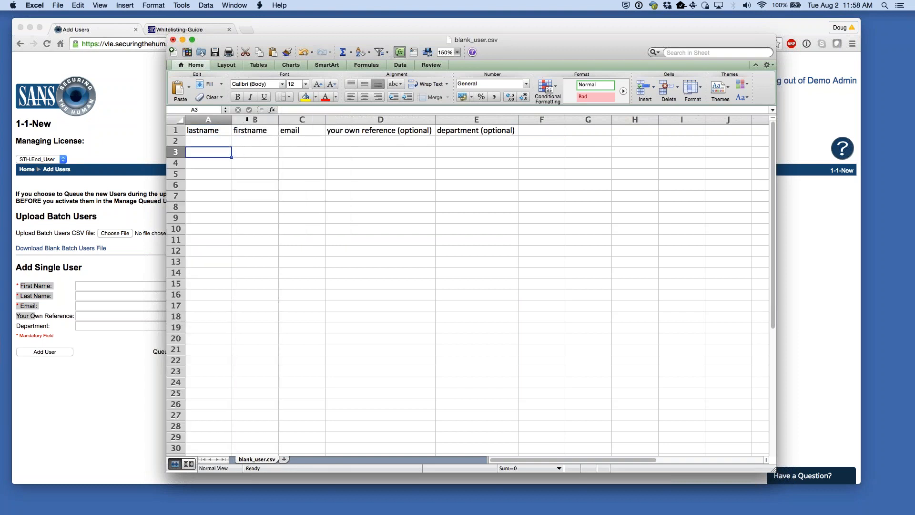
right_click(249, 120)
click(262, 125)
click(208, 119)
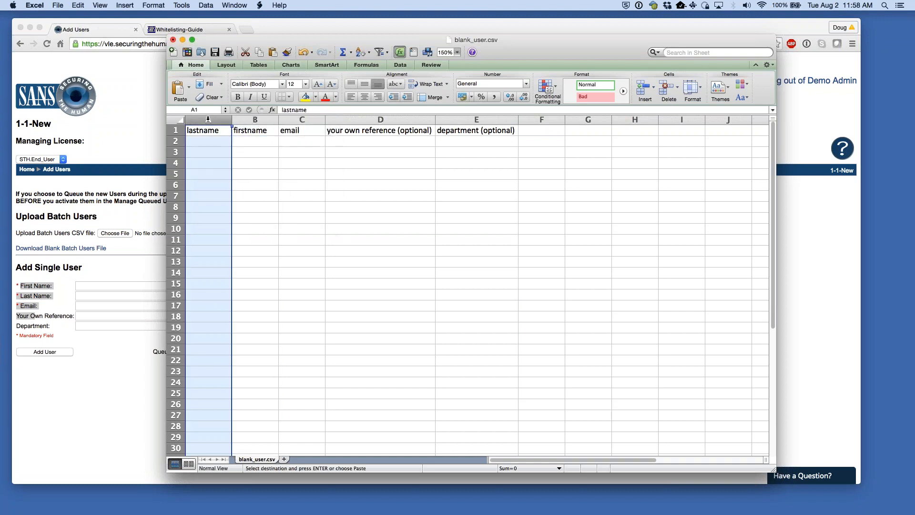
right_click(208, 119)
click(241, 166)
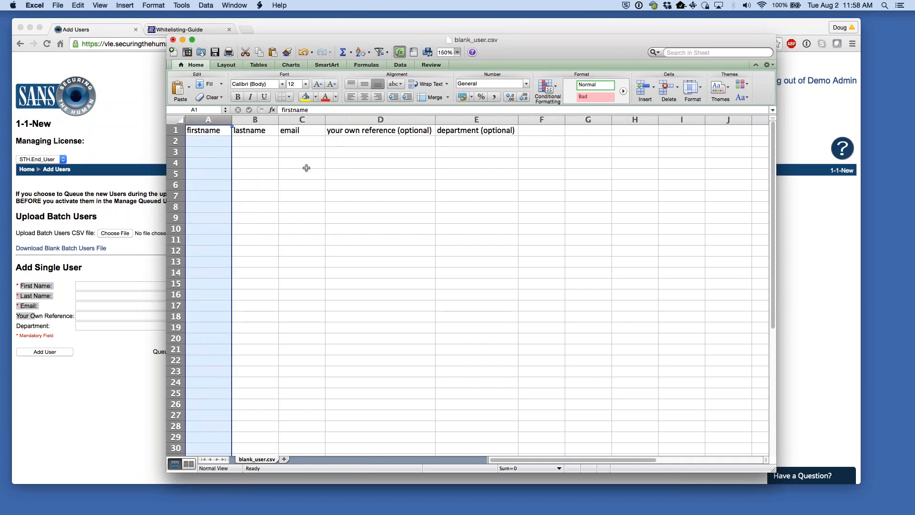
click(304, 166)
- Review the header row and the A2:D17 entry area, then move the Excel window aside
click(203, 129)
click(175, 130)
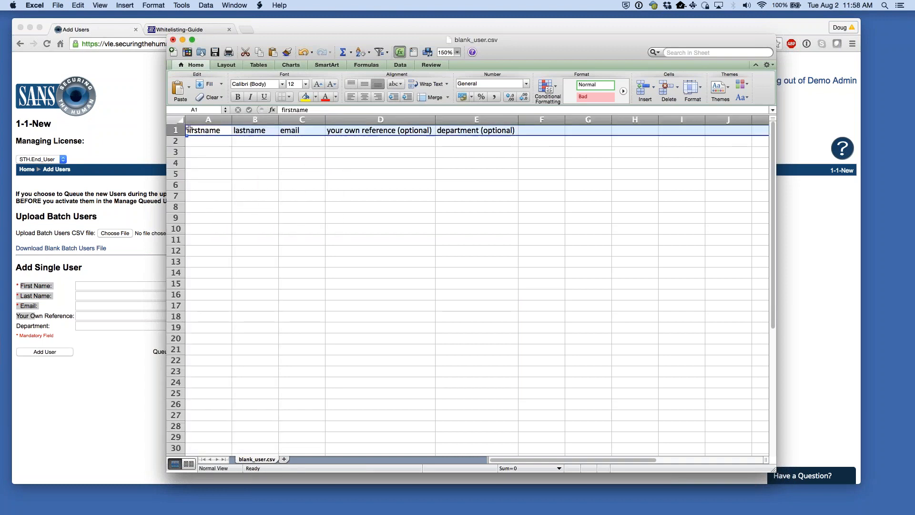
click(367, 130)
drag(335, 109, 361, 108)
key(Return)
click(215, 143)
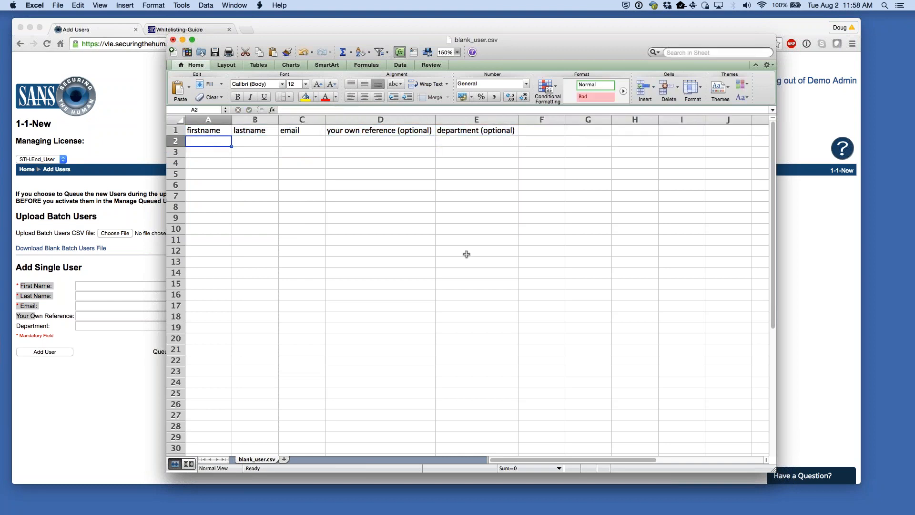
shift+click(433, 303)
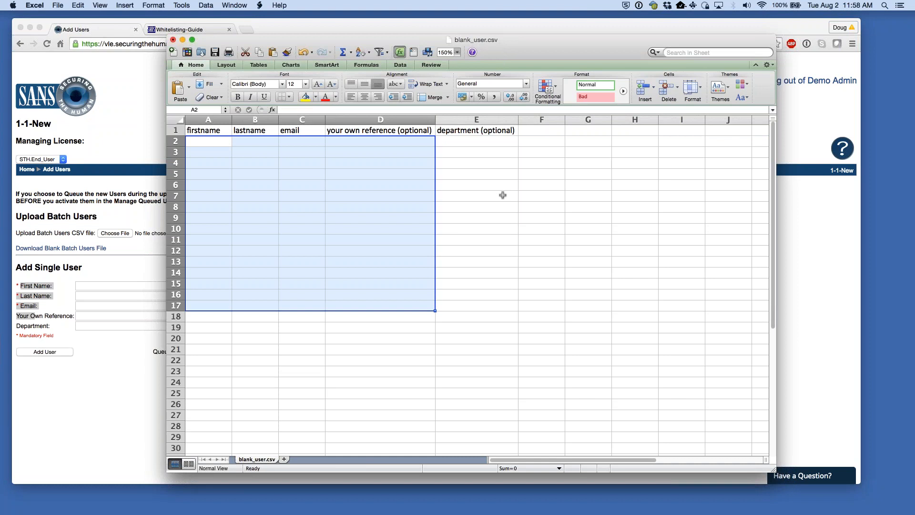
click(448, 257)
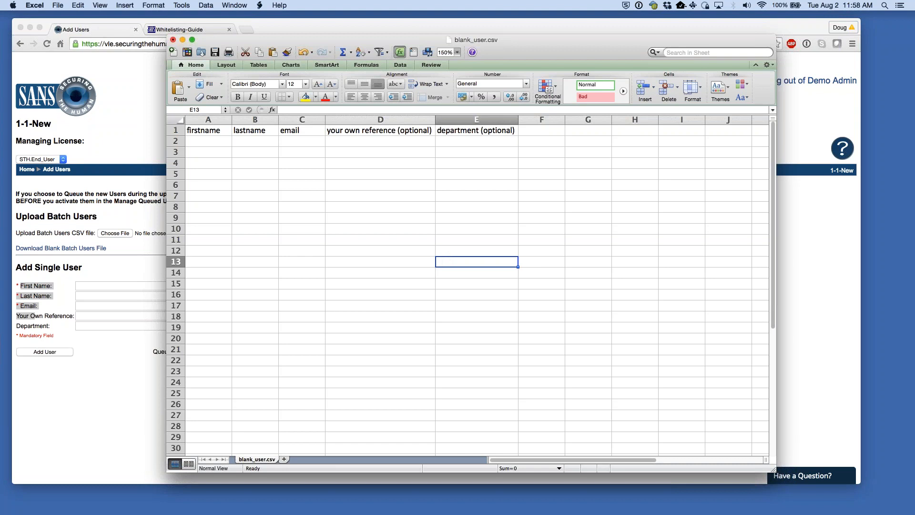
click(395, 218)
click(204, 141)
mouse_move(503, 44)
mouse_down()
mouse_move(519, 45)
mouse_move(478, 35)
mouse_move(494, 40)
mouse_up()
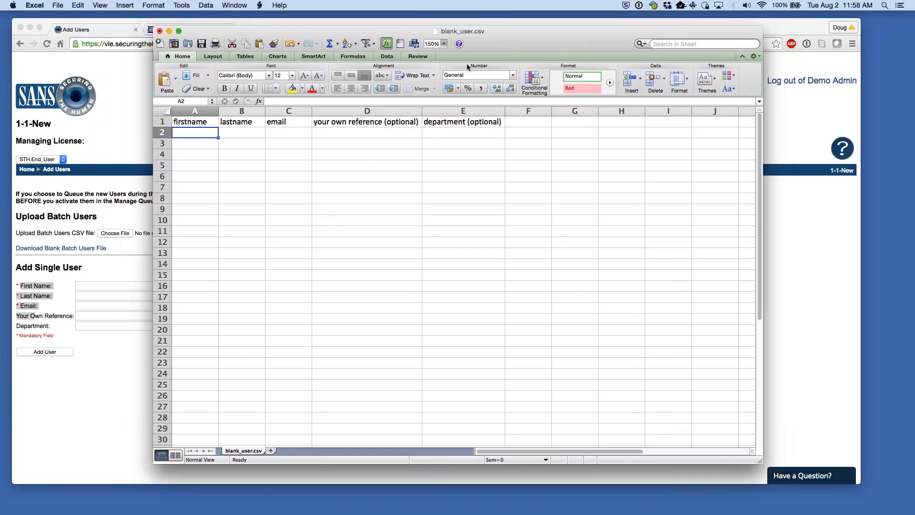
drag(523, 41, 914, 41)
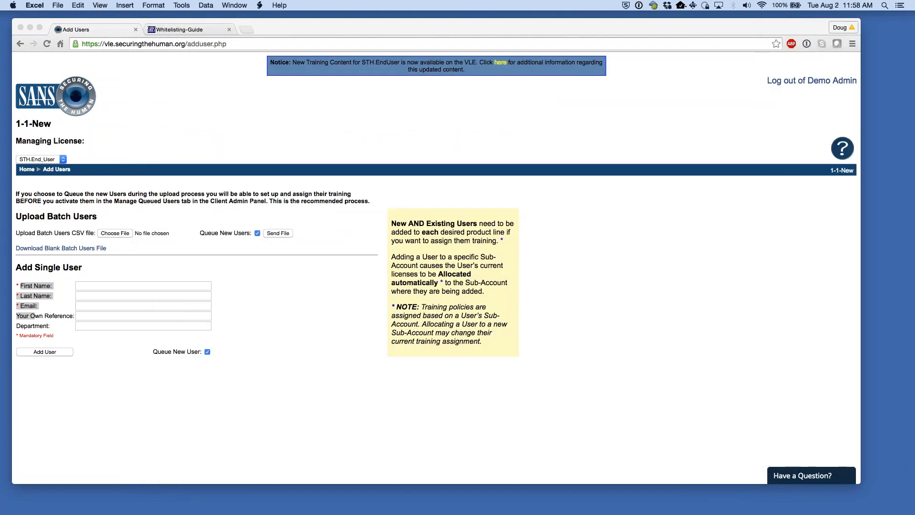
- Enter the new user's first name, last name and e-mail, with reference Help Desk and department IT
click(329, 303)
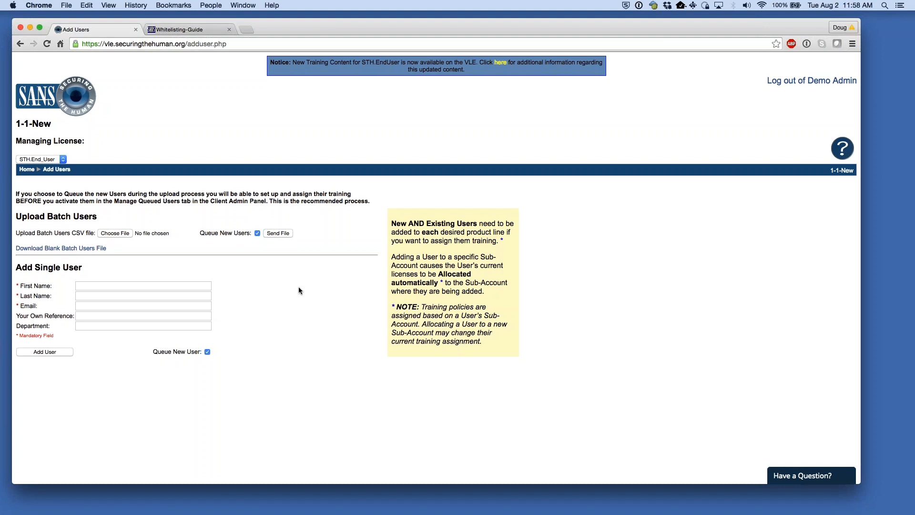
click(114, 285)
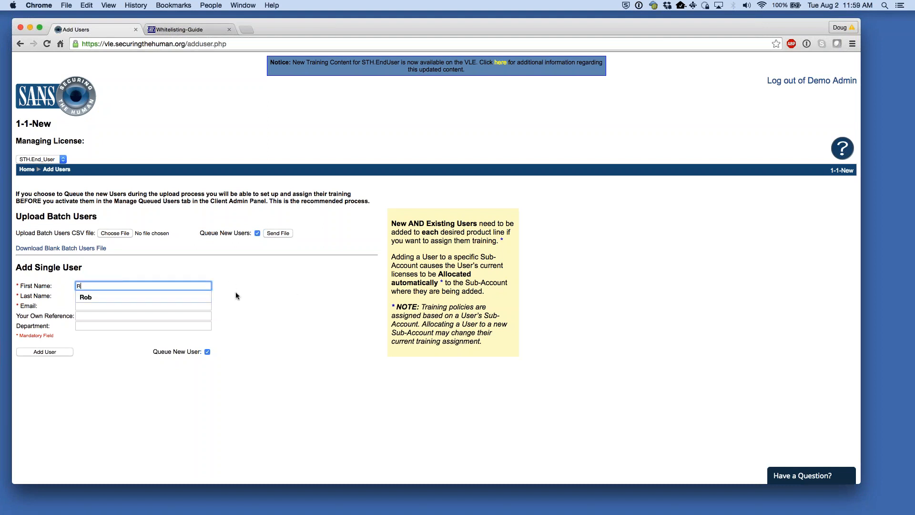
key(Tab)
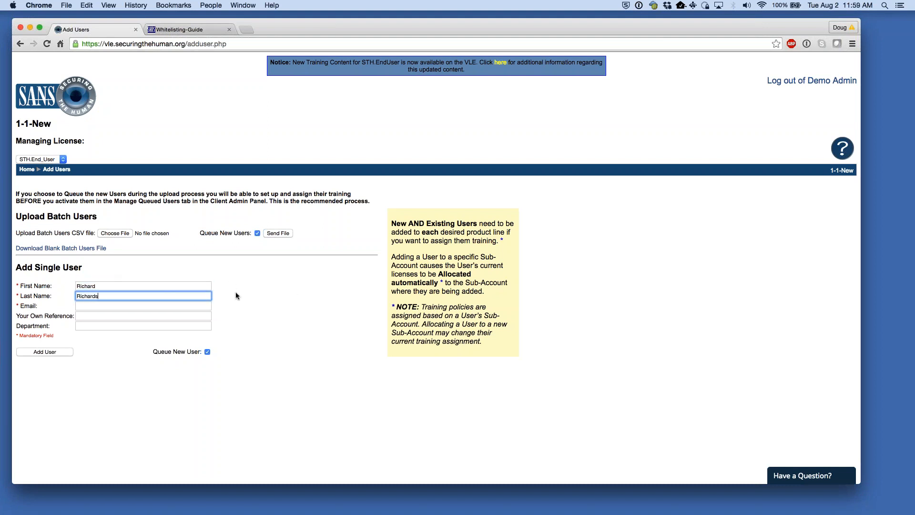
key(Tab)
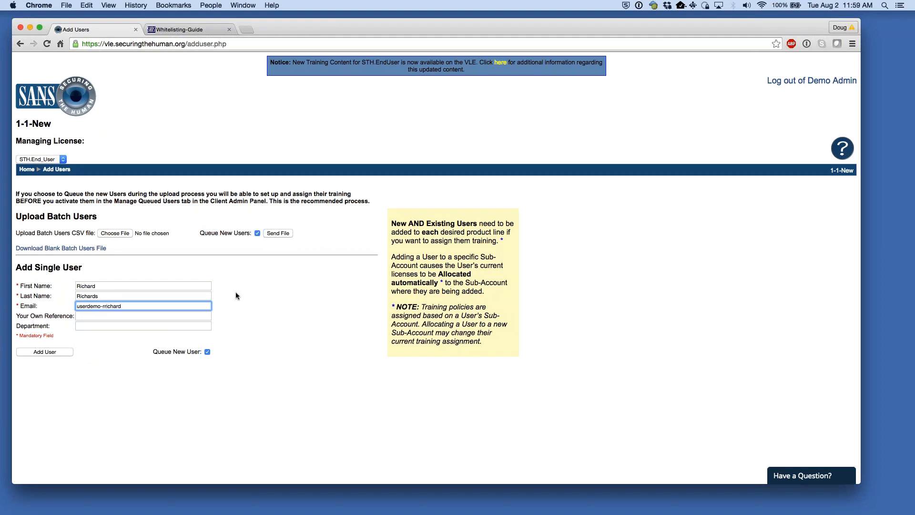
key(Tab)
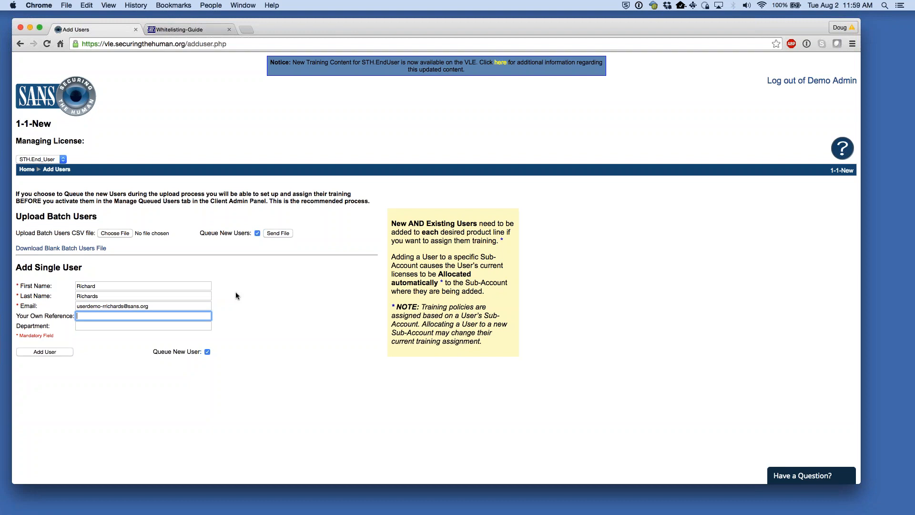
text(Help Desk)
key(Tab)
text(IT)
click(313, 301)
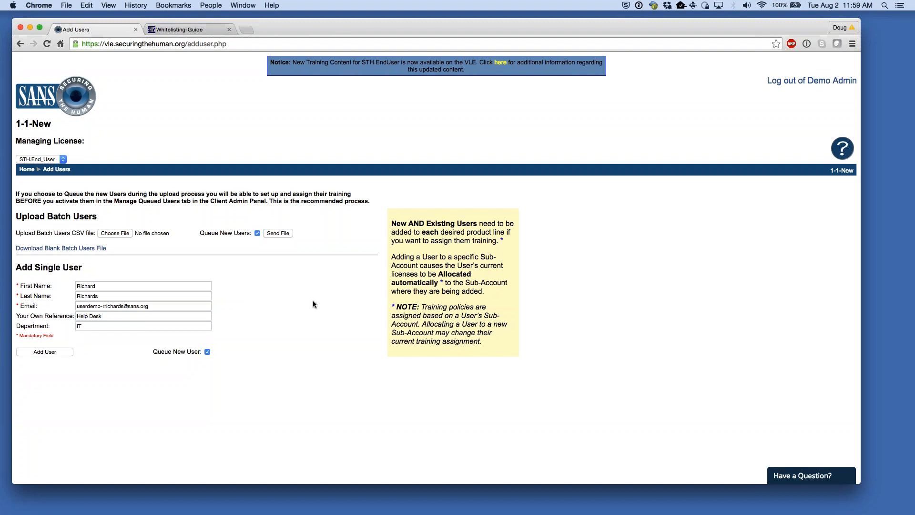
- Add the user and confirm placing them in the activation queue
click(66, 351)
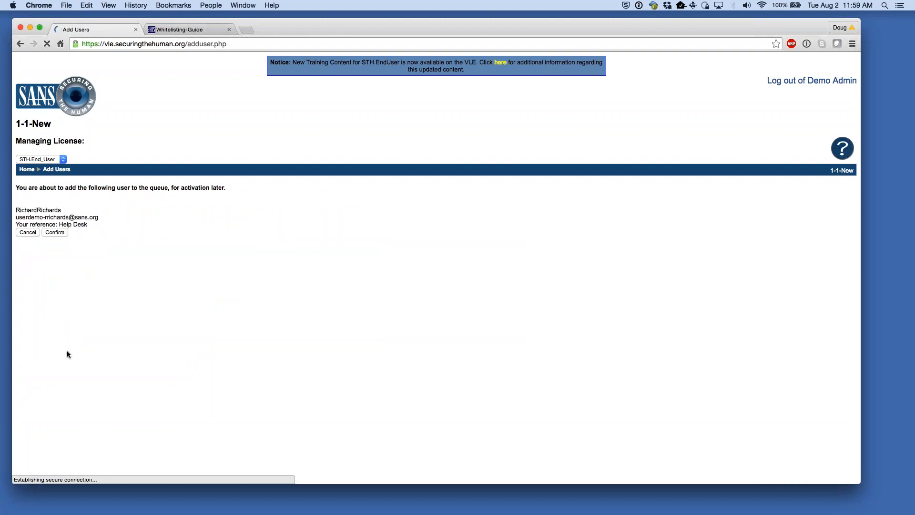
drag(38, 188, 226, 188)
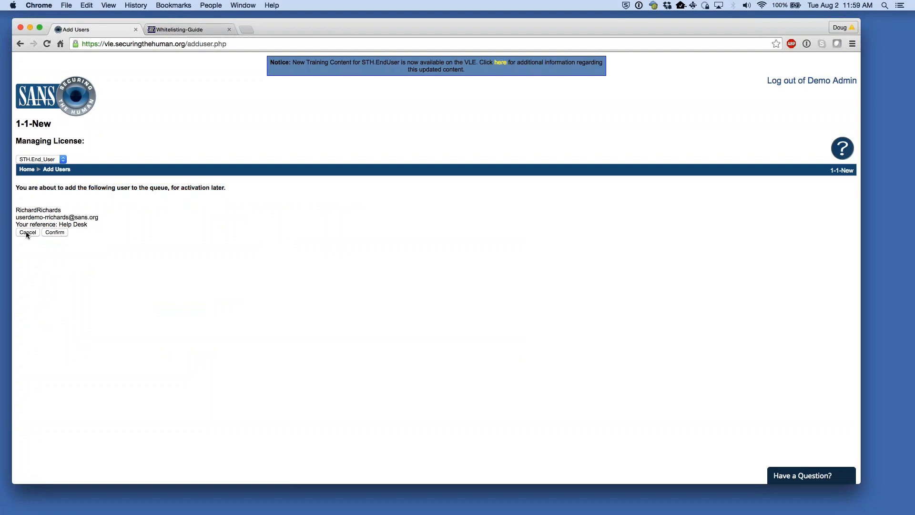
click(66, 232)
drag(67, 188, 474, 188)
click(482, 219)
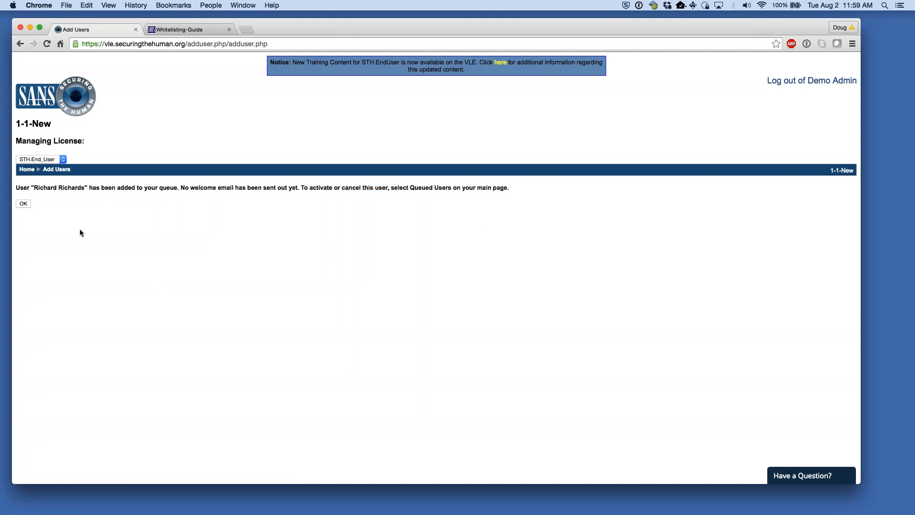
- Visit Allocate Users, go back to the home page, and select MyCompany - Demo Account
click(28, 205)
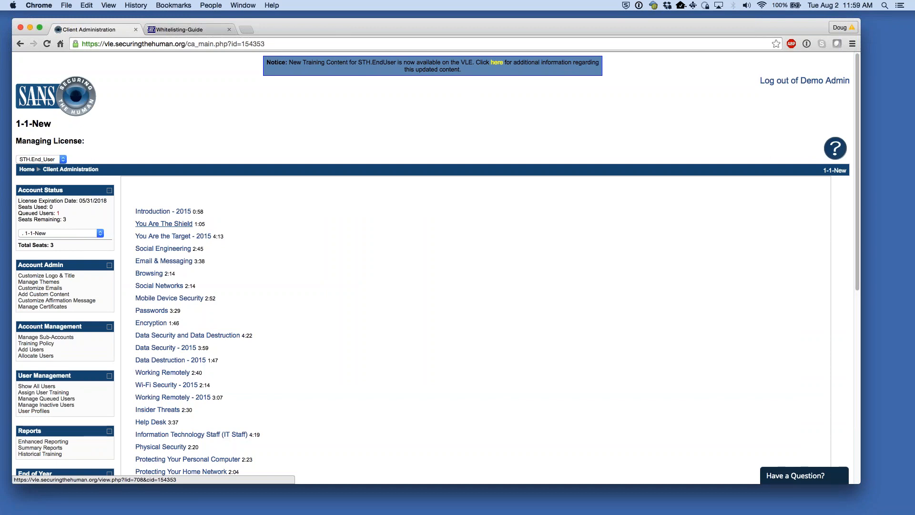
scroll(440, 258, down, 2)
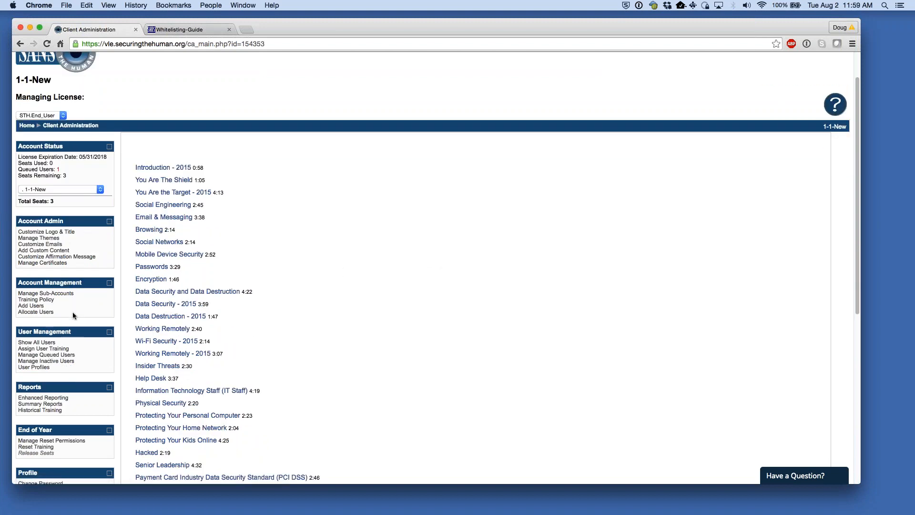
drag(49, 306, 13, 308)
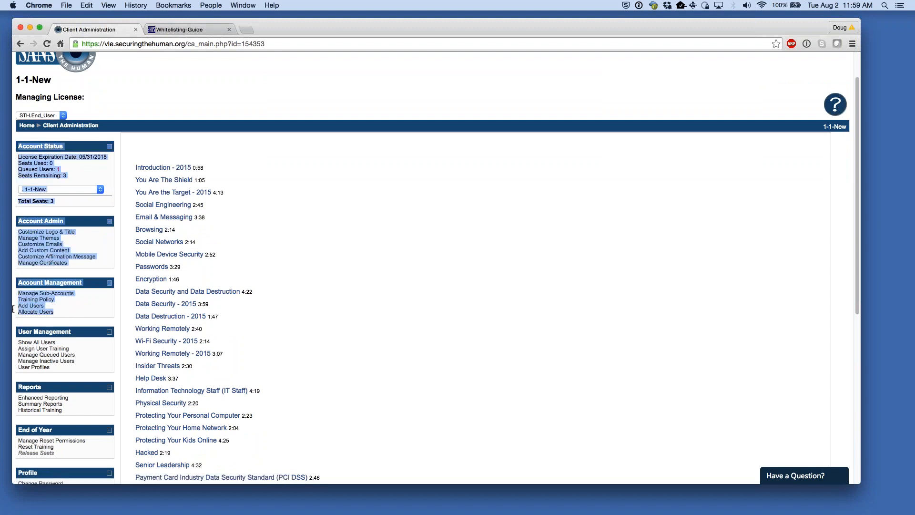
click(333, 235)
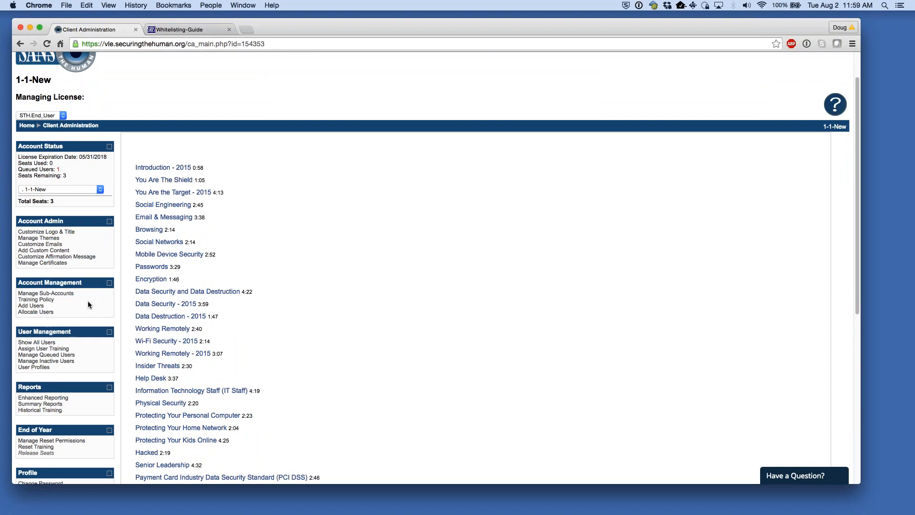
click(49, 312)
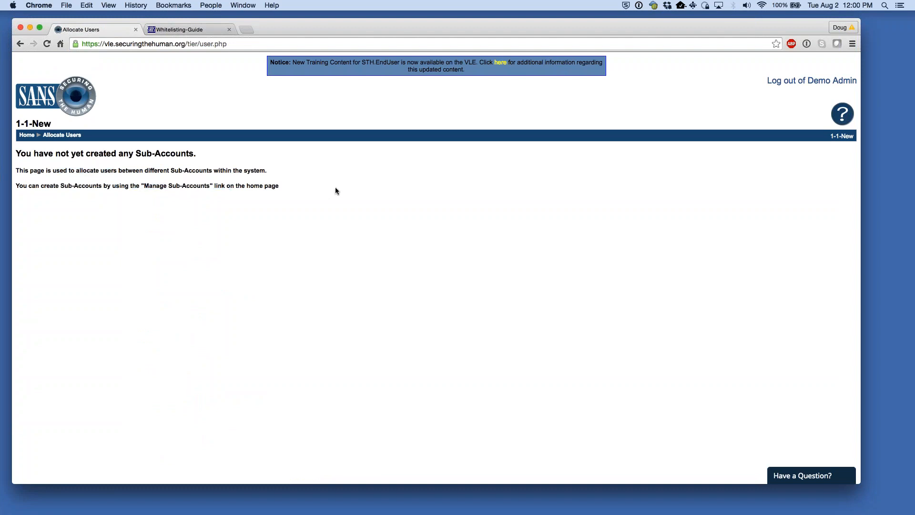
click(26, 135)
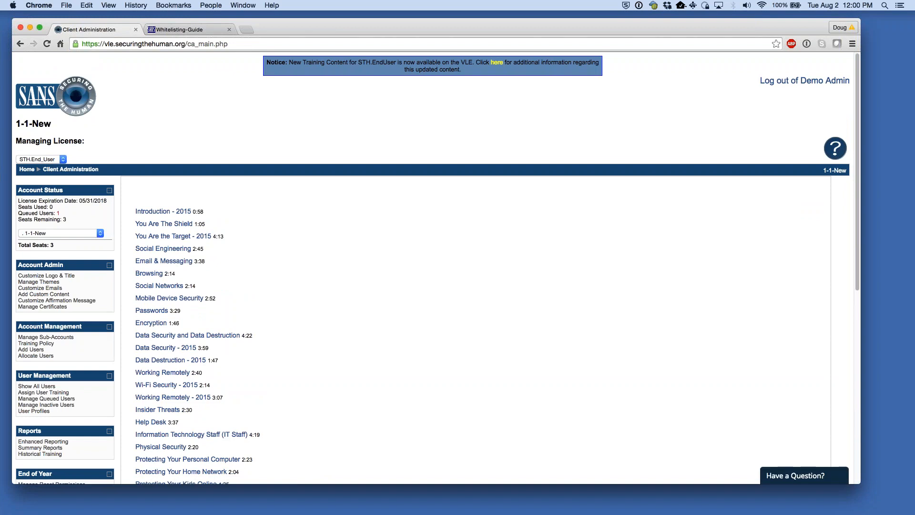
click(45, 234)
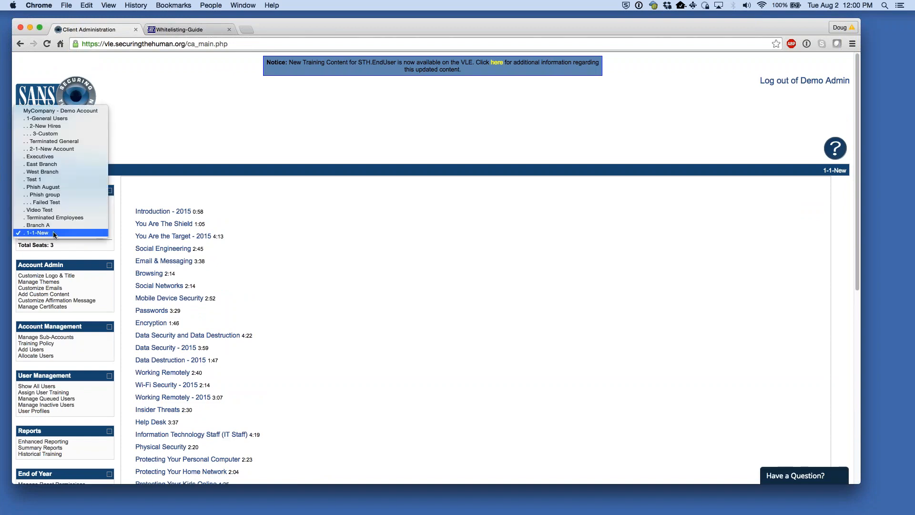
click(245, 124)
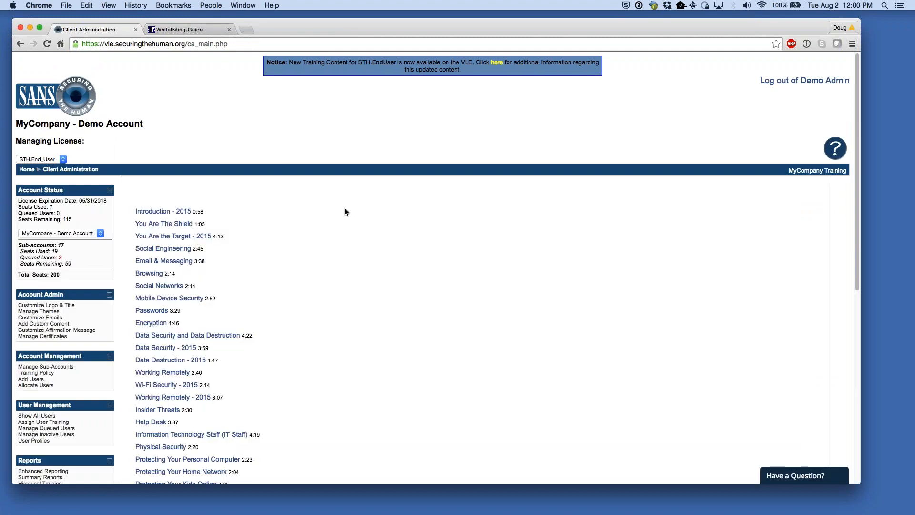
scroll(343, 210, down, 2)
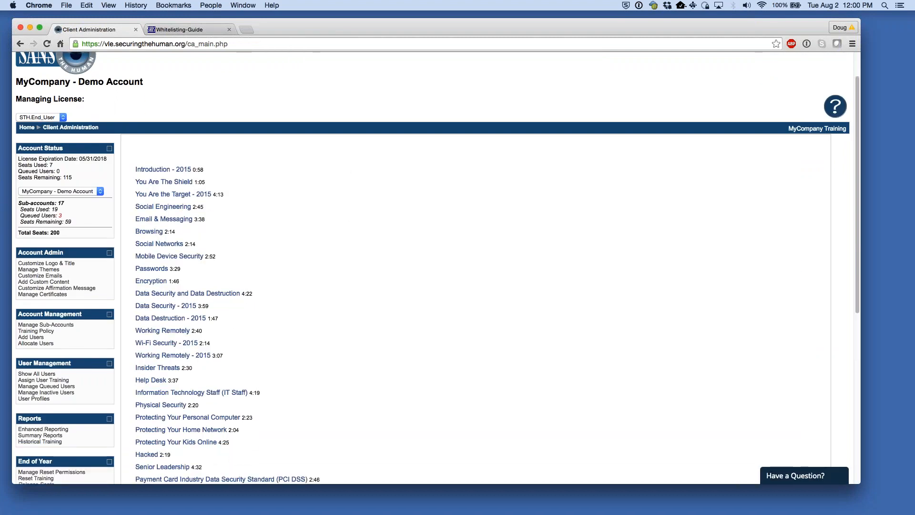
- On Allocate Users, choose 3-Custom and move the queued user over from 1-1-New
click(47, 343)
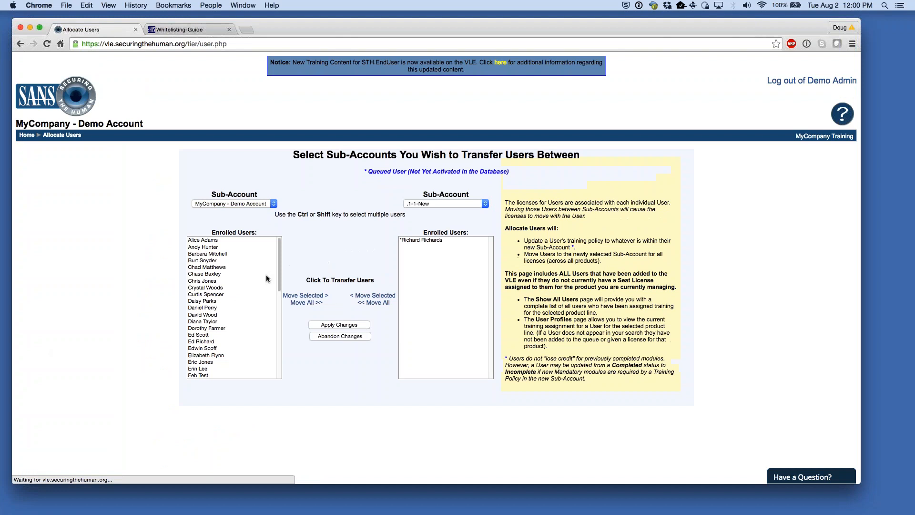
click(422, 239)
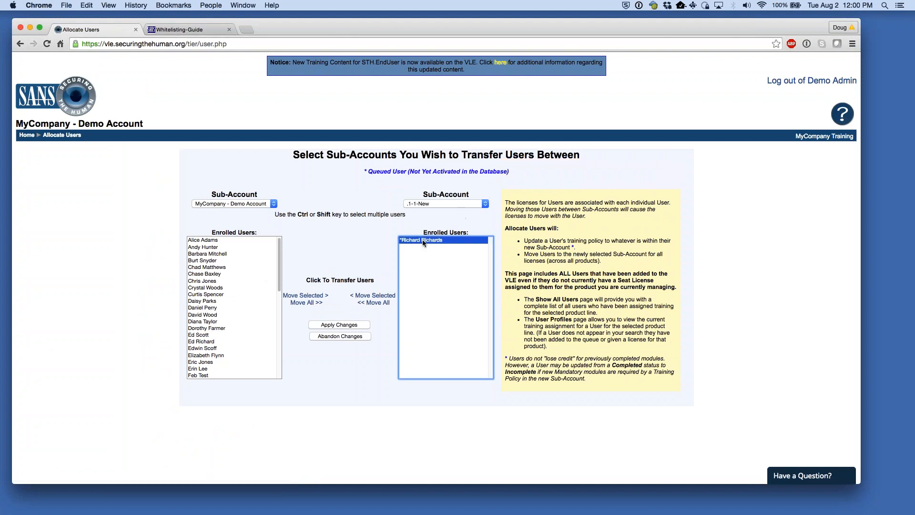
click(367, 239)
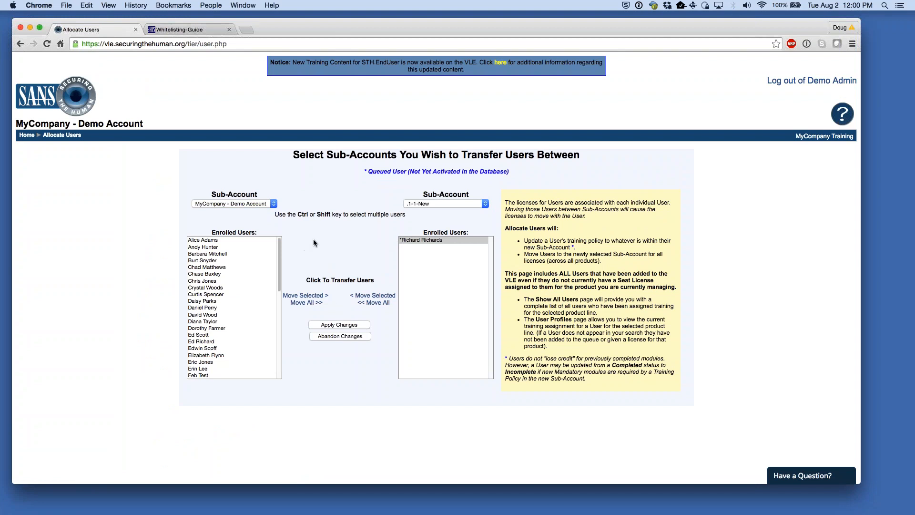
click(453, 205)
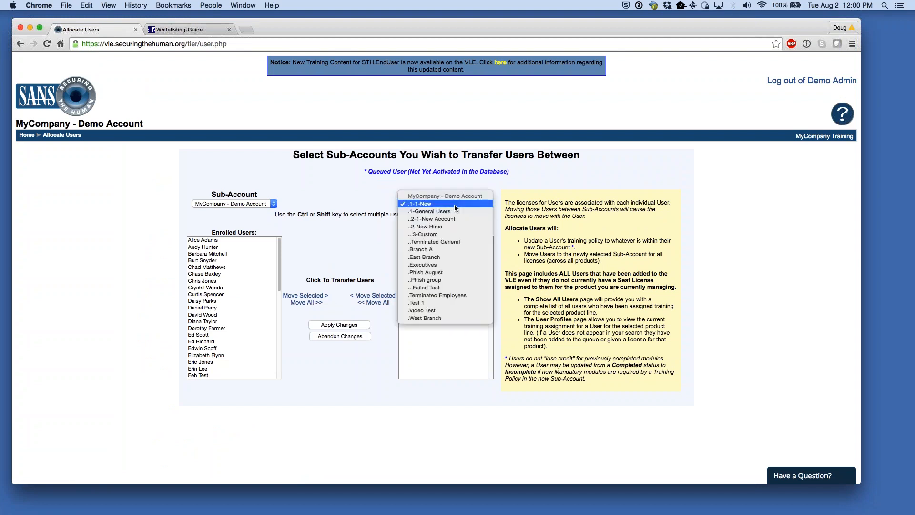
click(454, 204)
click(261, 204)
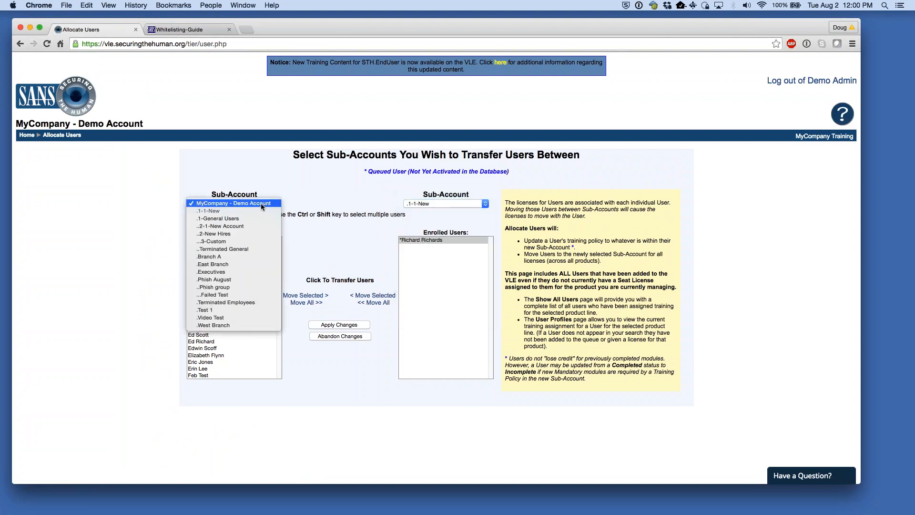
click(239, 241)
click(423, 241)
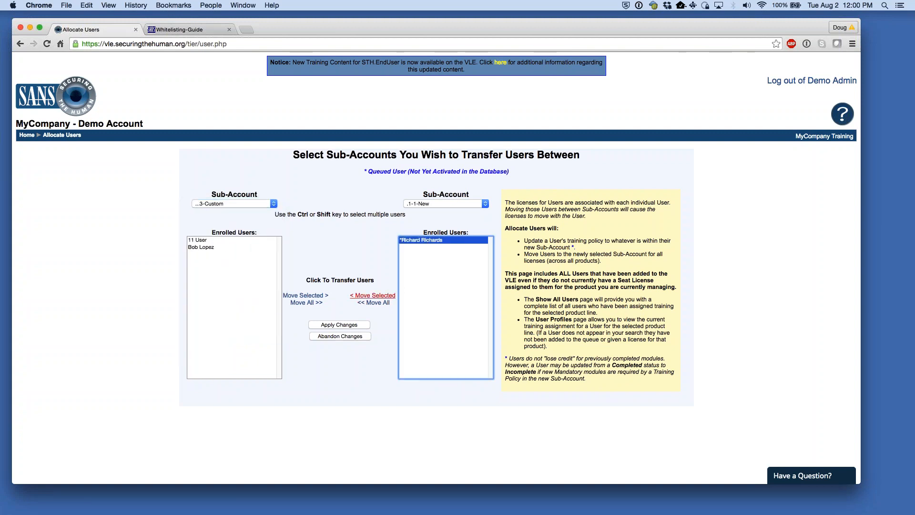
click(384, 295)
- Apply and confirm the transfer, review its notes, and return to the home page
click(328, 324)
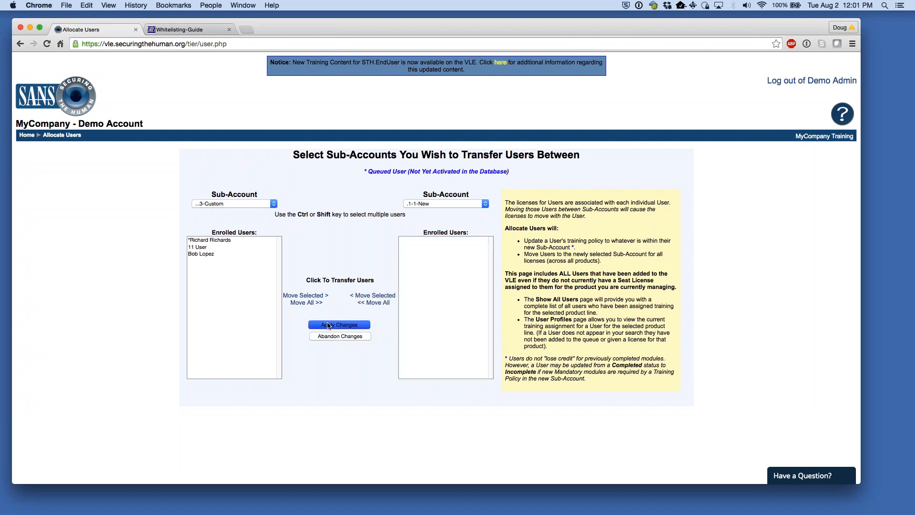
click(528, 204)
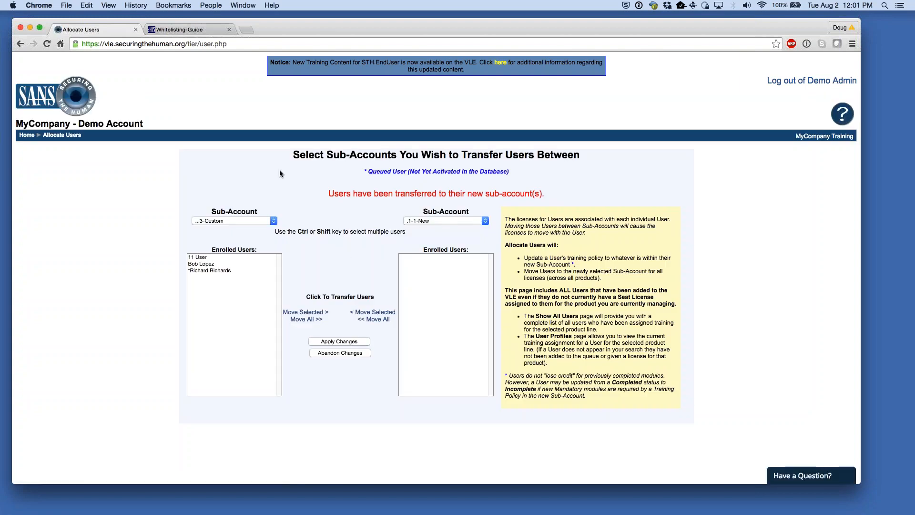
drag(508, 220, 651, 402)
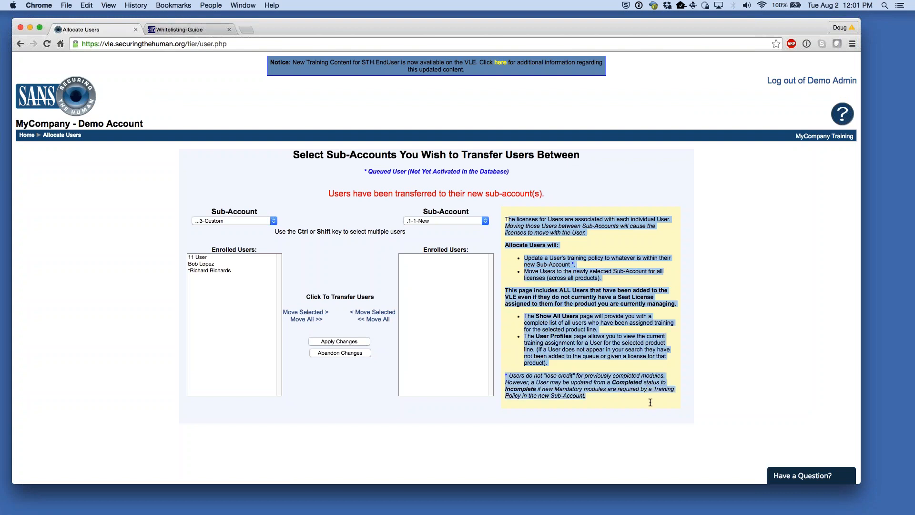
click(649, 401)
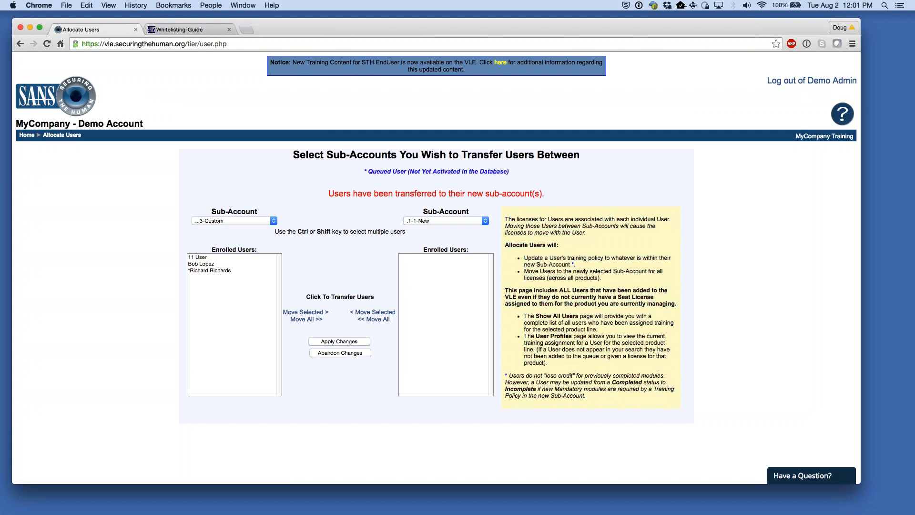
drag(525, 257, 574, 265)
click(720, 285)
click(26, 135)
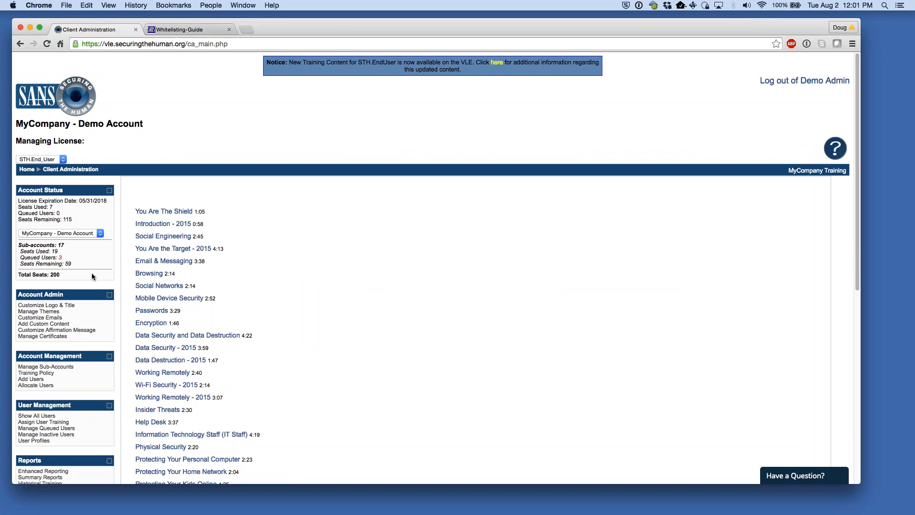
- Switch to the 3-Custom sub-account and bring up Manage Queued Users
click(96, 232)
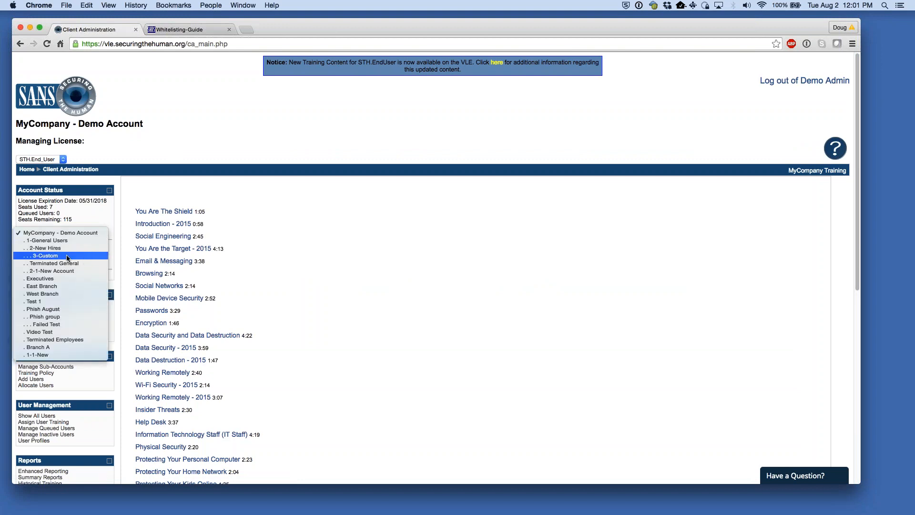
click(91, 234)
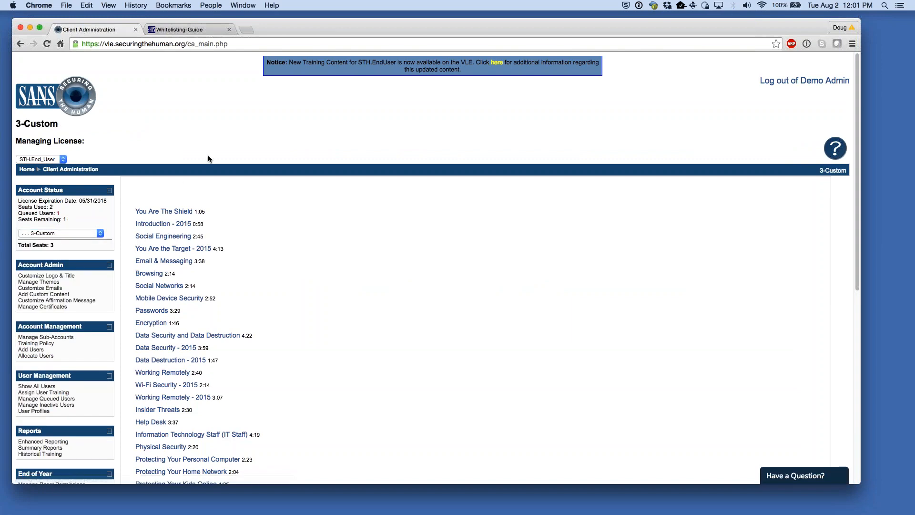
scroll(378, 250, down, 1)
scroll(378, 247, down, 1)
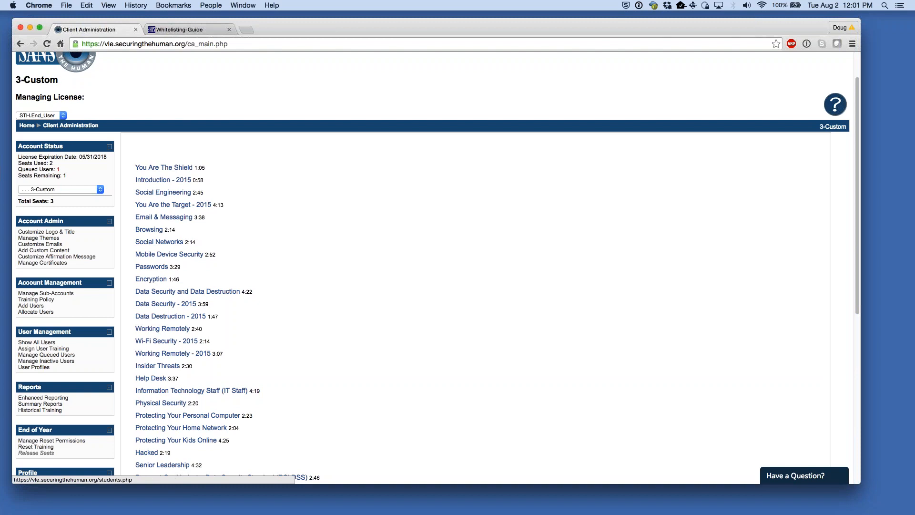
click(68, 356)
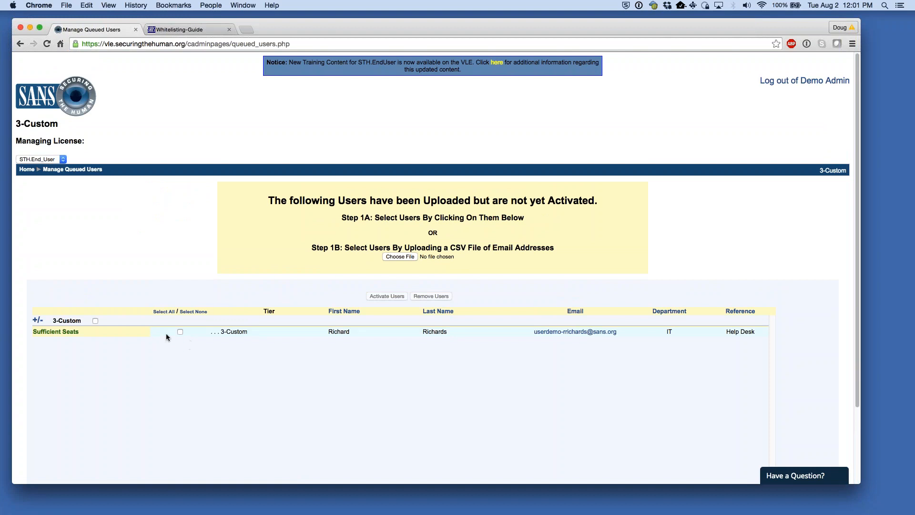
- Select the new user's row in the 3-Custom queue for activation
click(162, 312)
drag(53, 320, 82, 318)
click(106, 274)
click(95, 321)
click(94, 321)
click(94, 322)
click(94, 321)
click(180, 331)
- Activate the selected queued user and confirm sending the welcome email
click(389, 296)
drag(274, 187, 253, 187)
drag(440, 185, 551, 187)
click(528, 184)
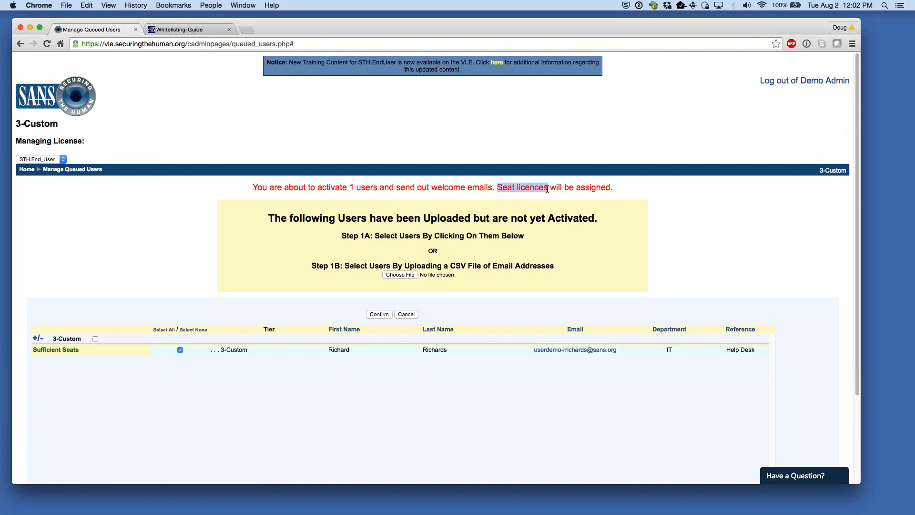
click(650, 188)
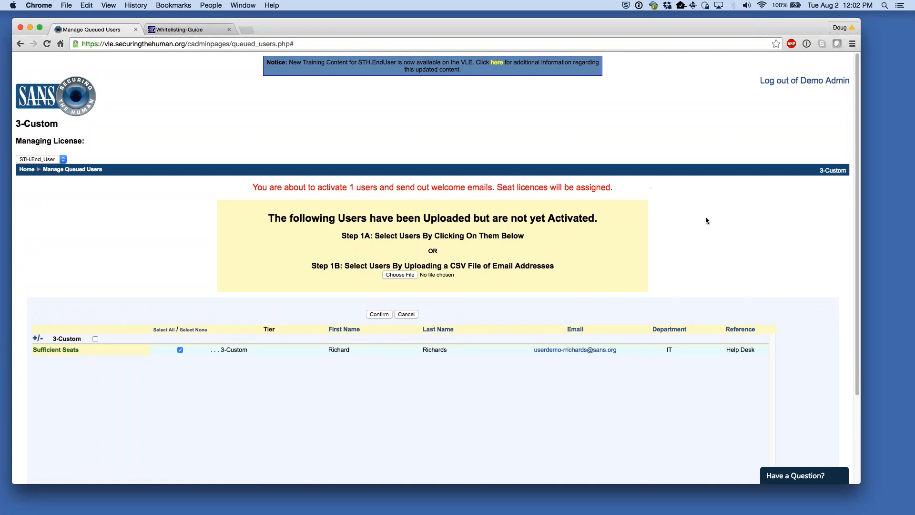
click(376, 315)
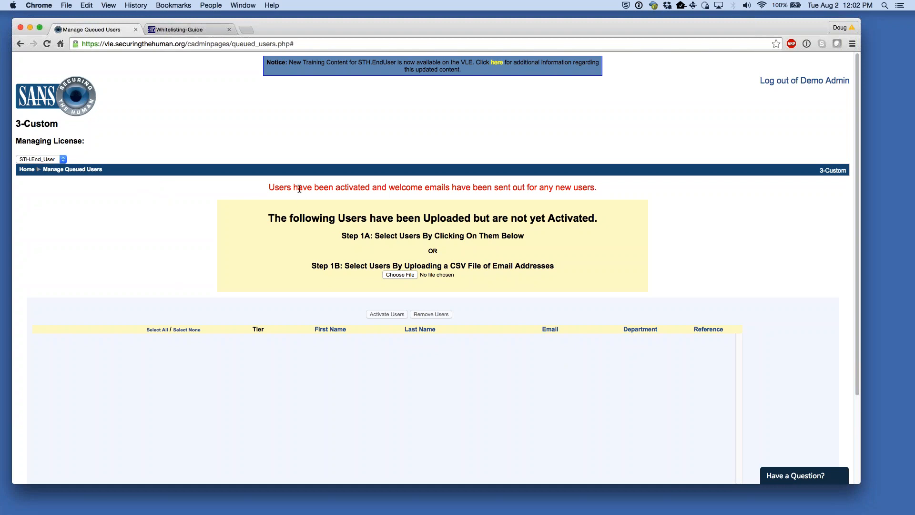
- Read the activation success message and return to the administration home page
drag(284, 187, 465, 190)
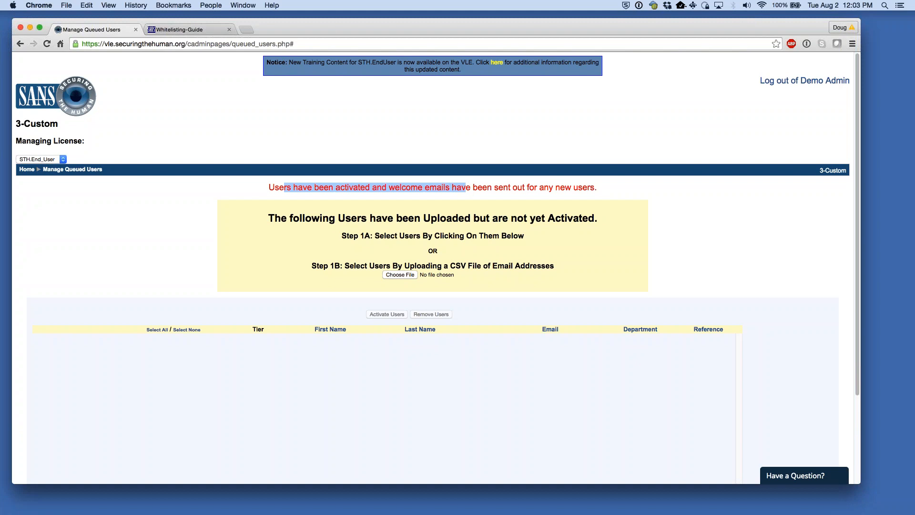
click(619, 191)
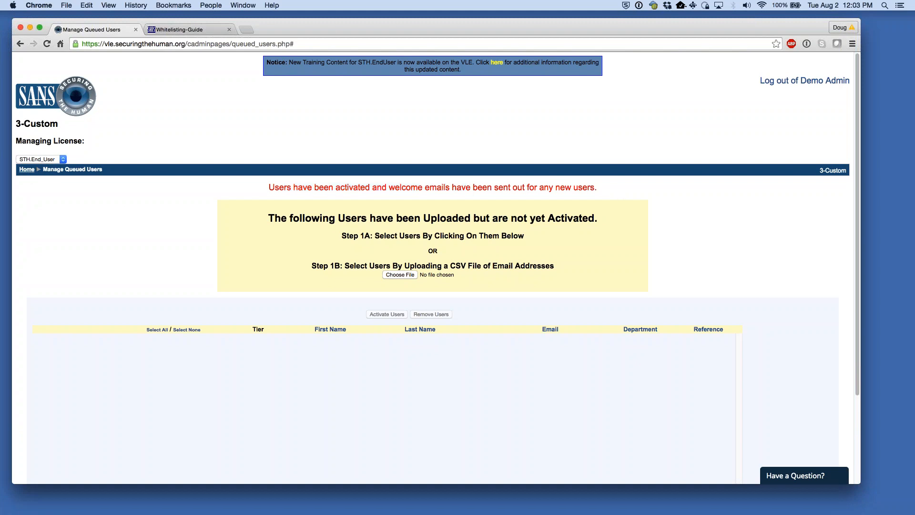
click(27, 170)
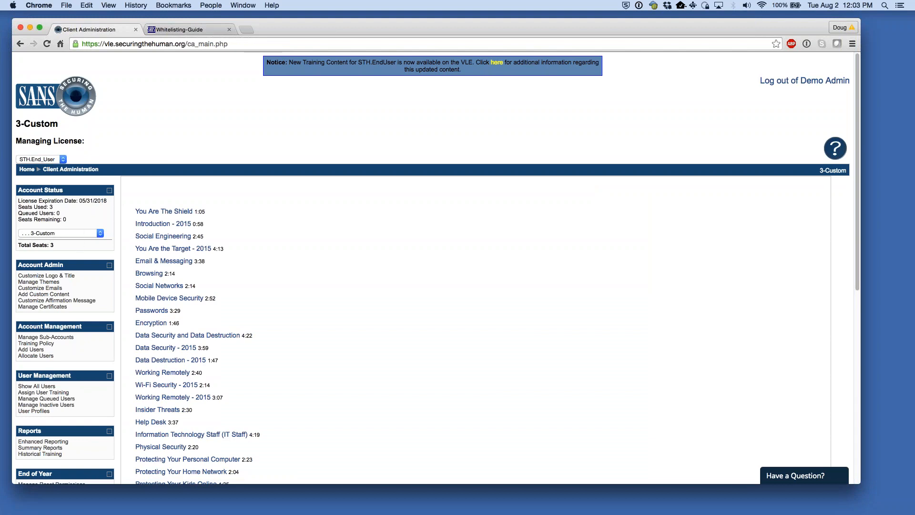
scroll(60, 376, down, 1)
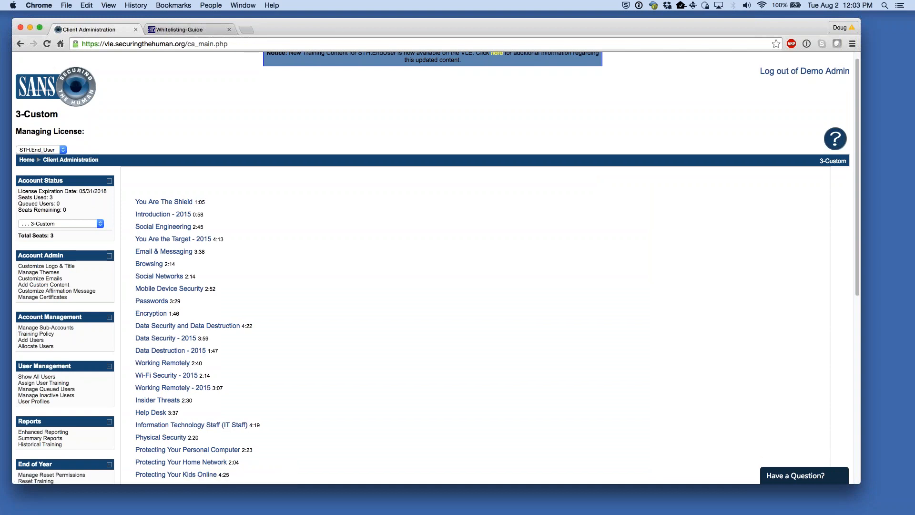
- Review the Show All Users training overview for 3-Custom, then go to the User Profiles search page
click(34, 401)
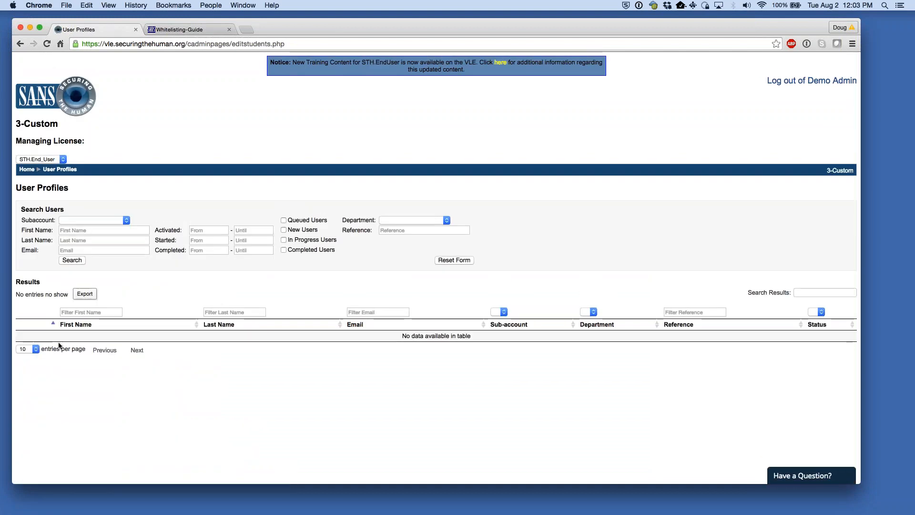
click(27, 169)
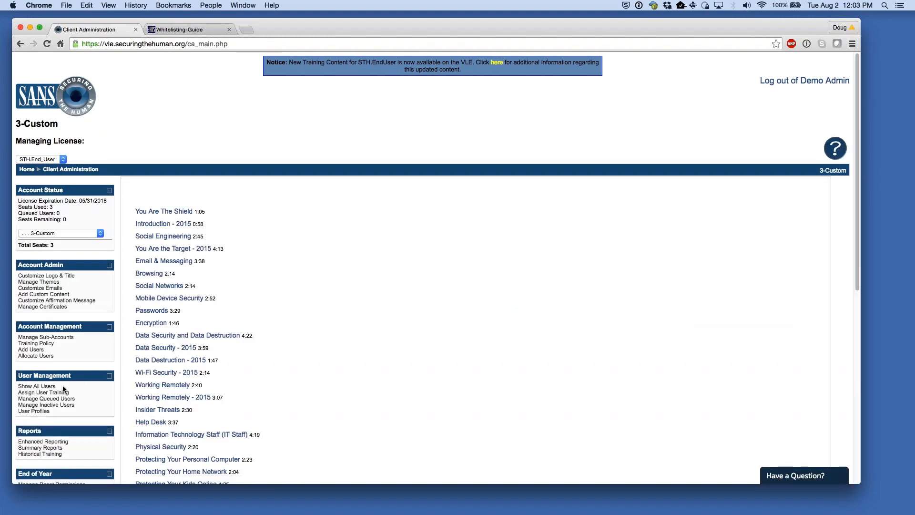
drag(62, 386, 19, 189)
click(347, 325)
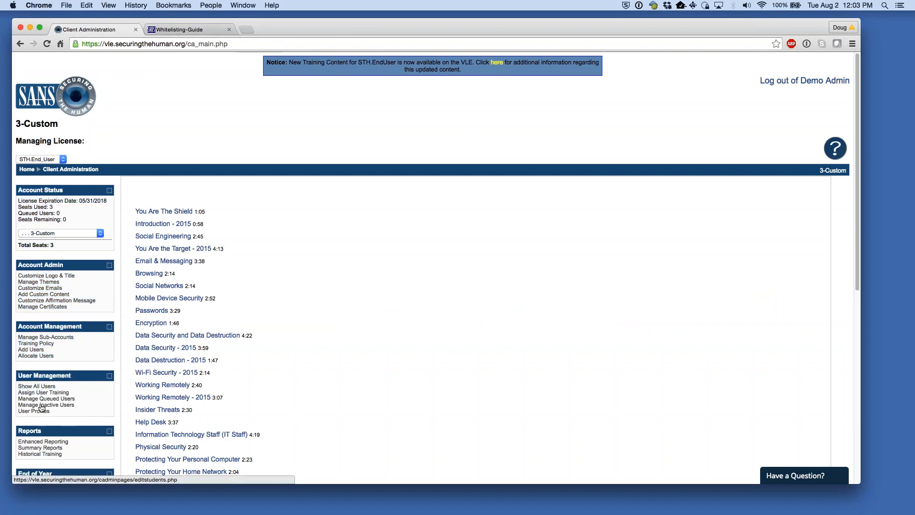
click(52, 387)
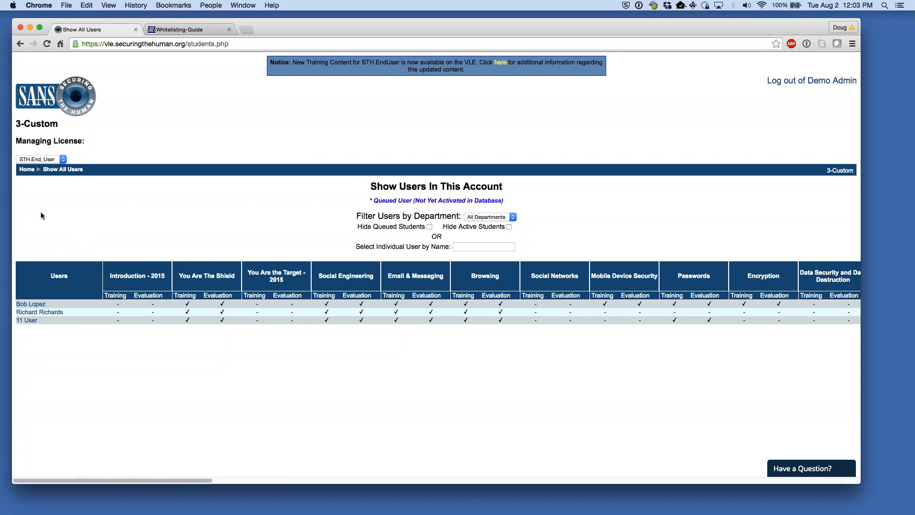
click(25, 170)
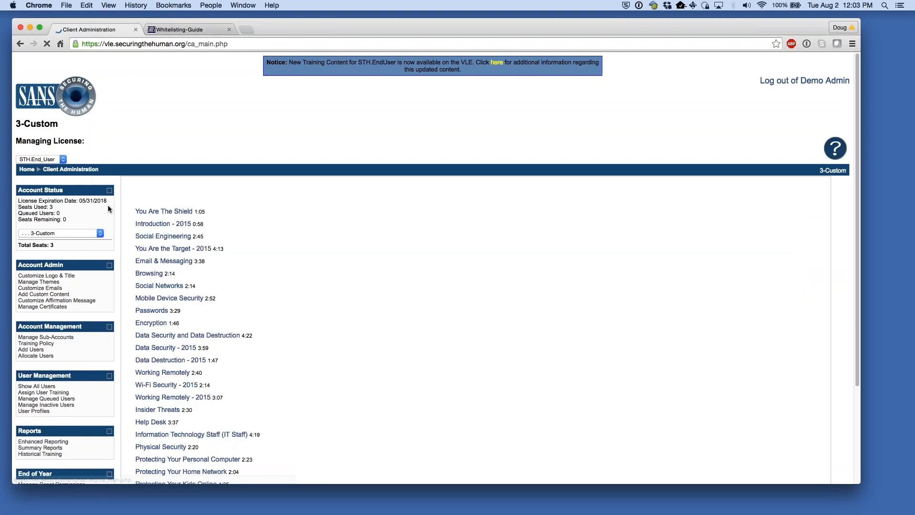
click(34, 411)
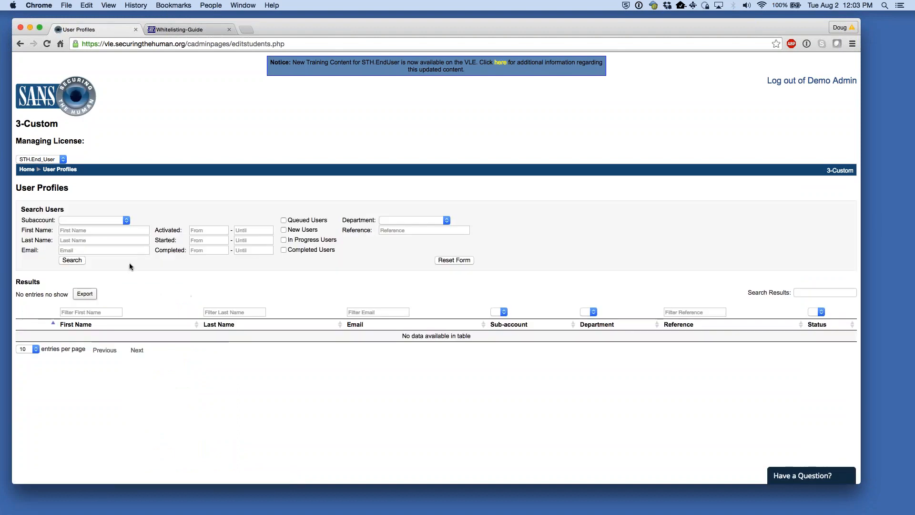
- Search User Profiles by the new user's first name and open their profile to check the welcome email entry
click(105, 230)
text(richard)
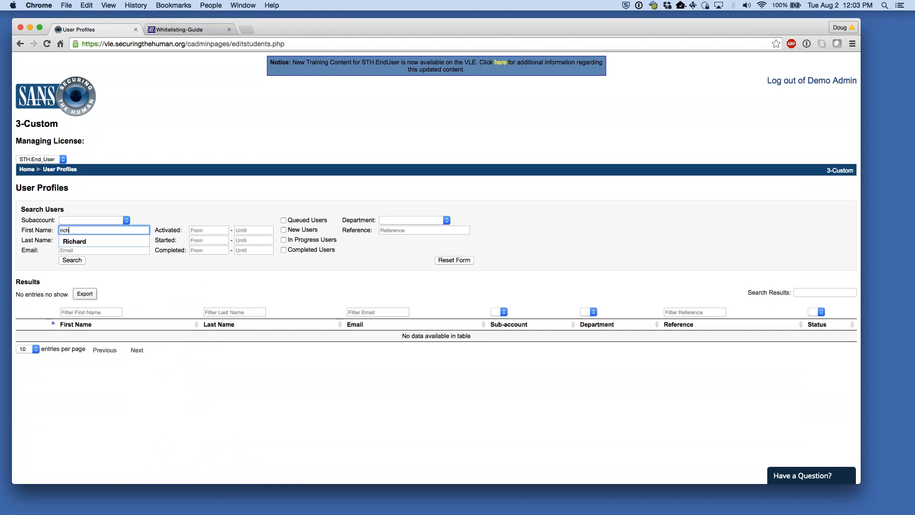
click(72, 260)
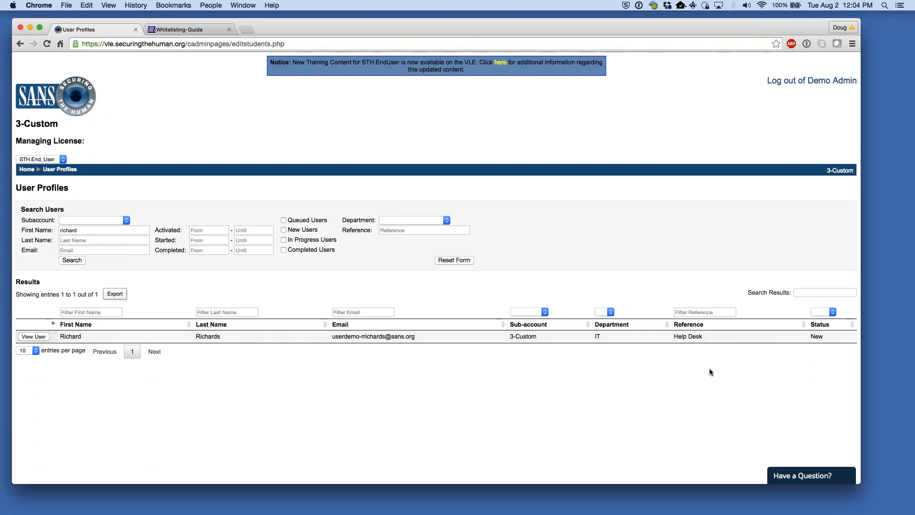
click(48, 338)
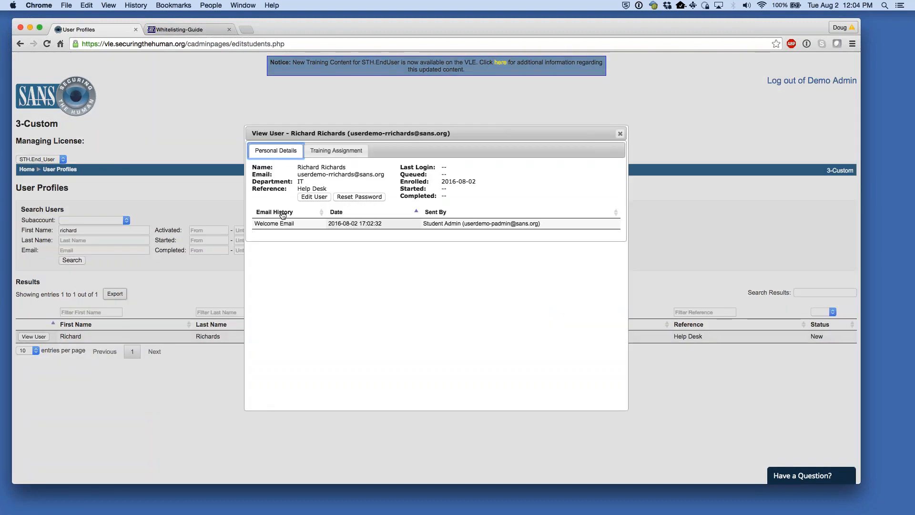
drag(254, 224, 389, 225)
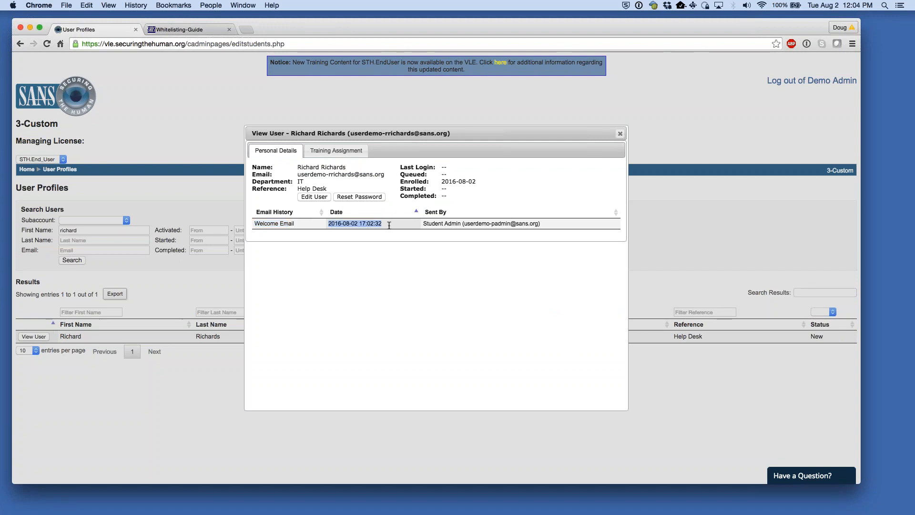
click(389, 225)
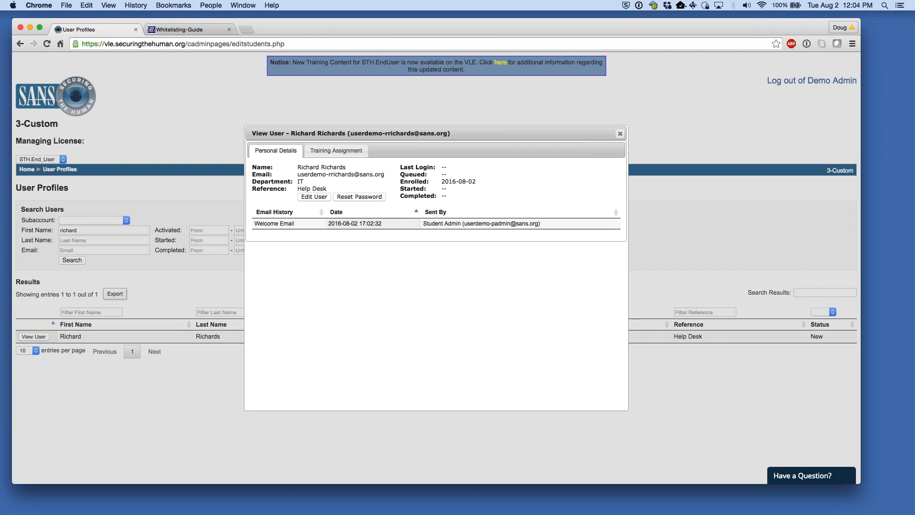
- Review the user's assigned courses, including Senior Leadership, then return to Personal Details
click(332, 151)
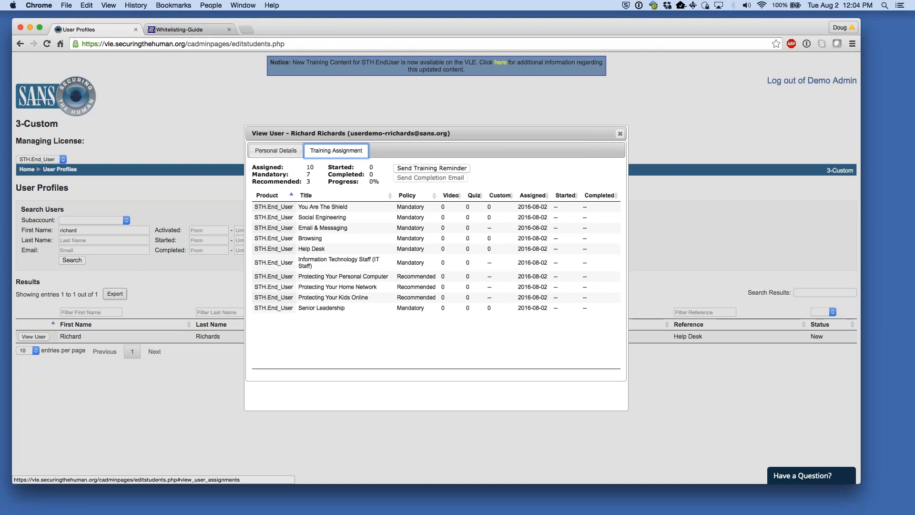
drag(298, 206, 386, 313)
click(389, 329)
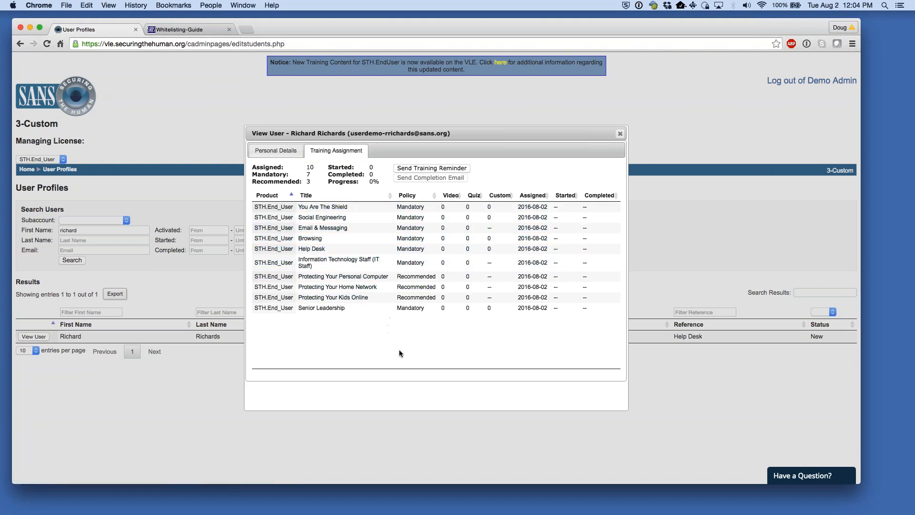
drag(300, 308, 346, 307)
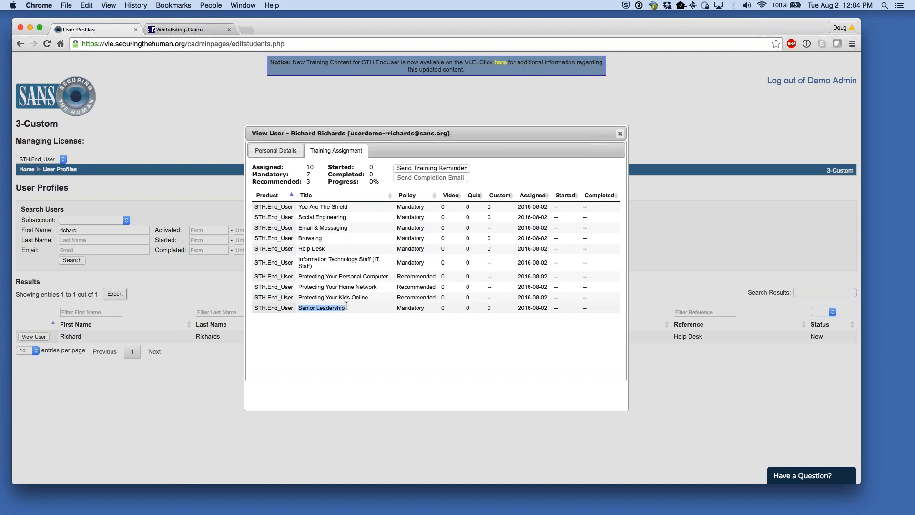
click(410, 309)
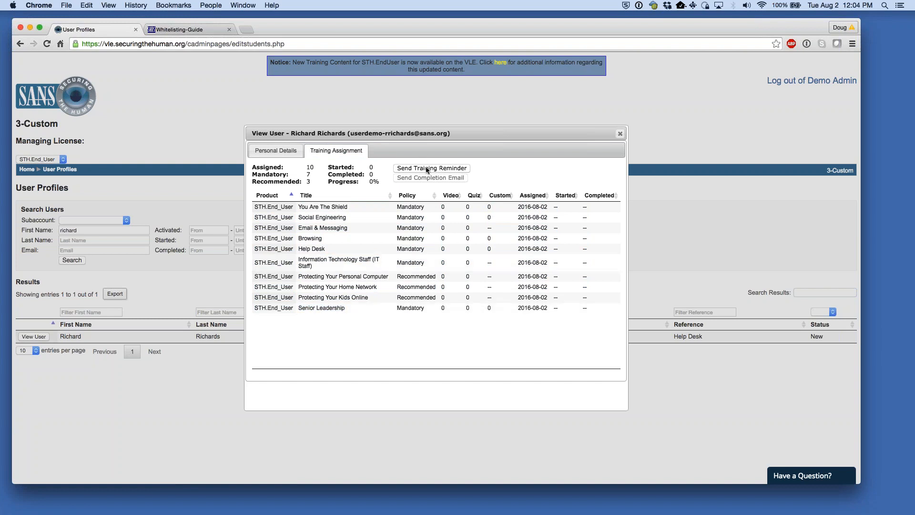
click(276, 150)
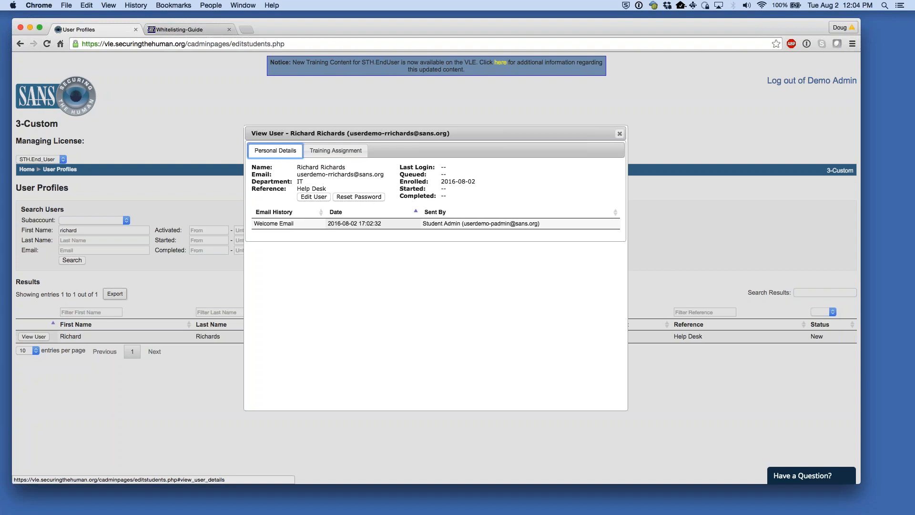
- Look over the user's editable fields without saving, then review their assigned course rows
click(314, 196)
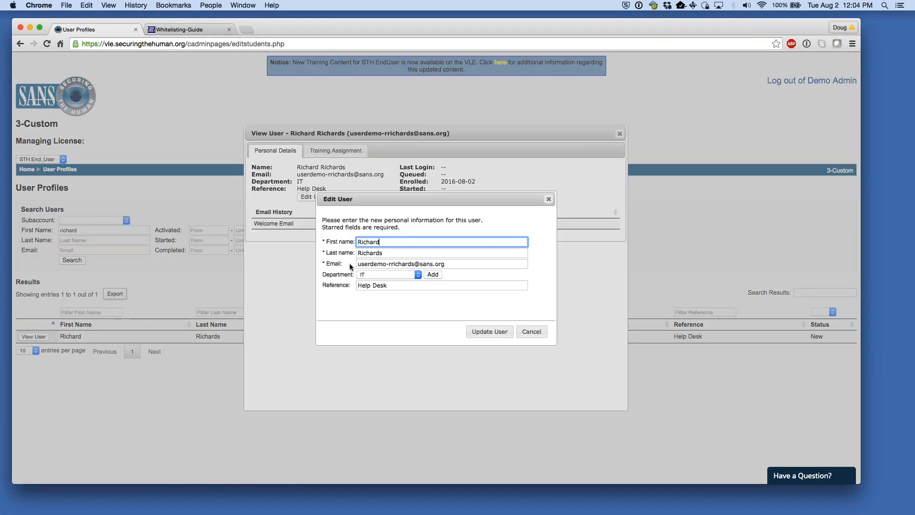
key(Tab)
key(Tab)
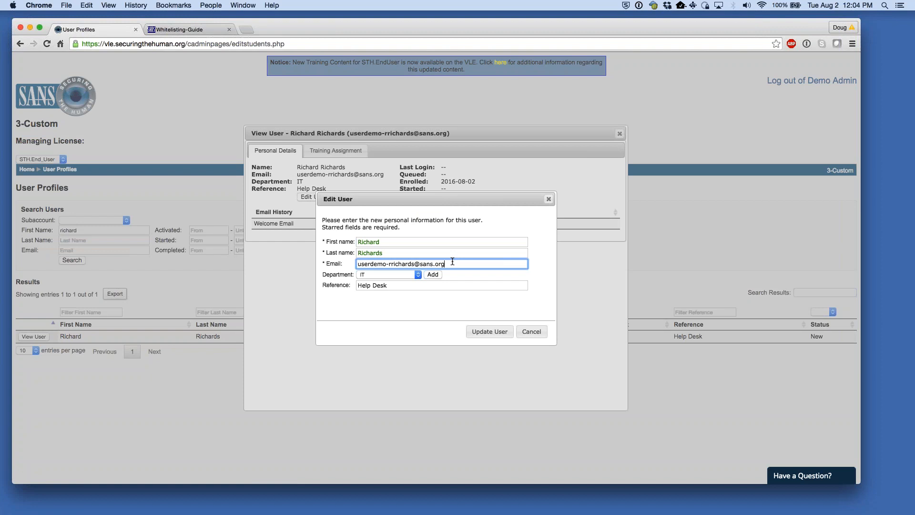
click(526, 331)
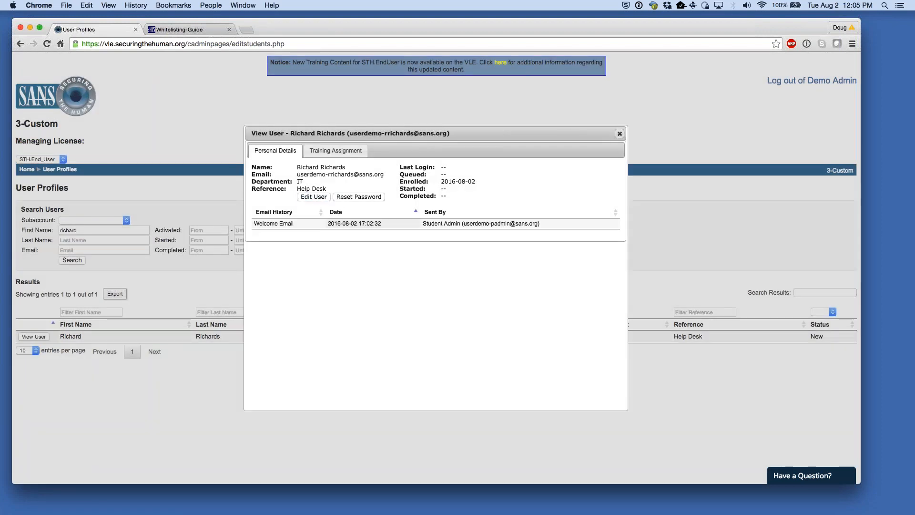
click(329, 151)
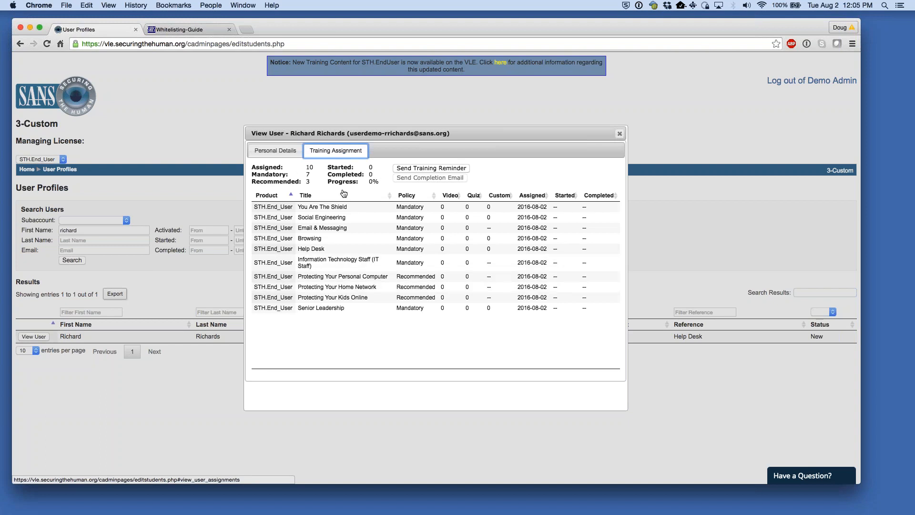
drag(291, 206, 364, 287)
click(405, 327)
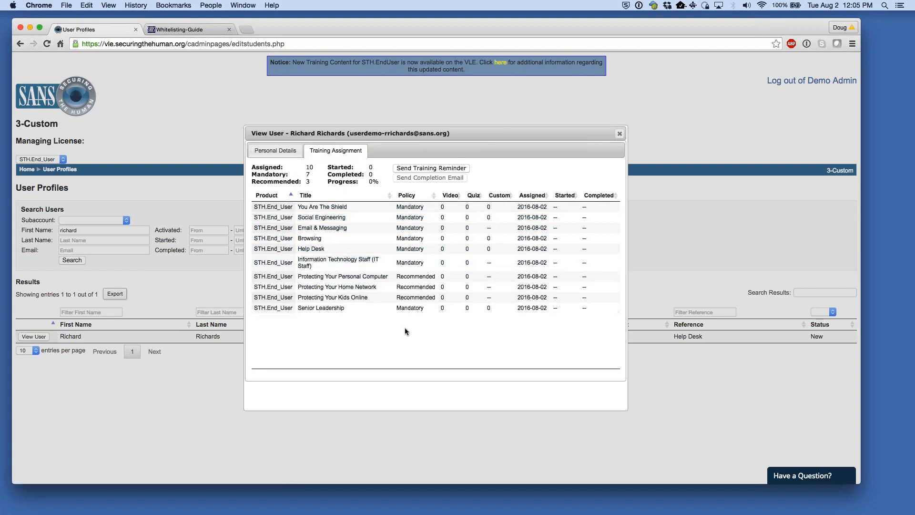
- Close the user details window and return to the Client Administration home page's module list
click(619, 133)
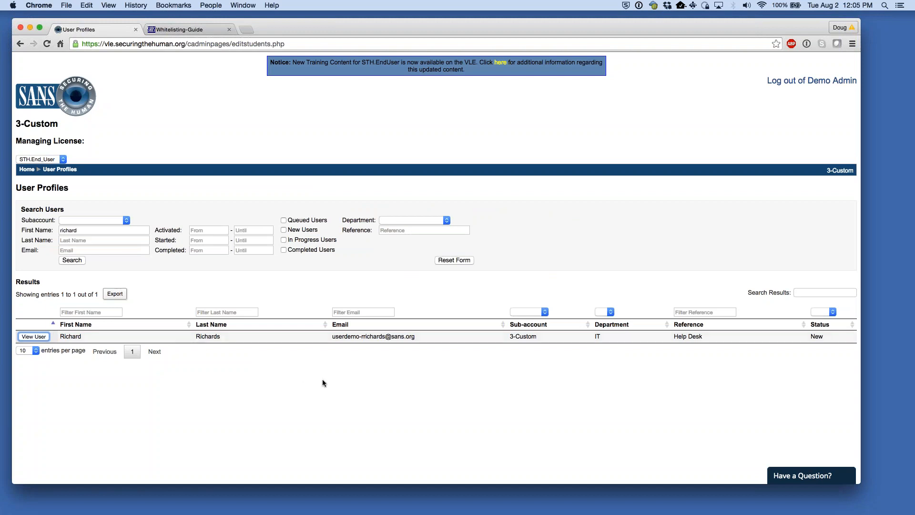
click(387, 180)
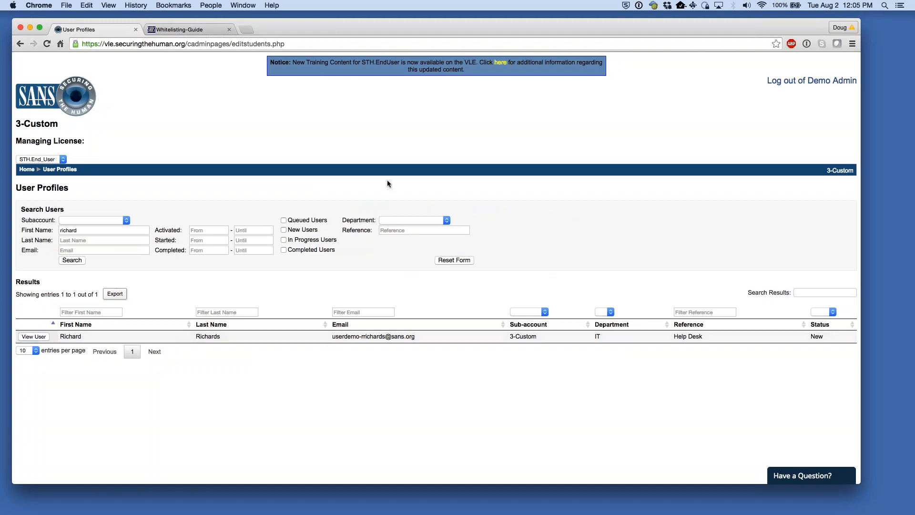
click(28, 170)
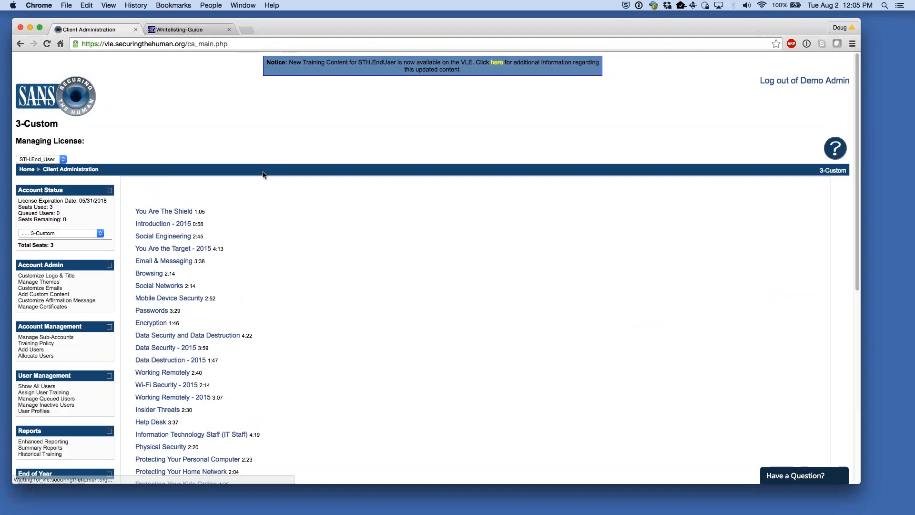
scroll(284, 211, down, 2)
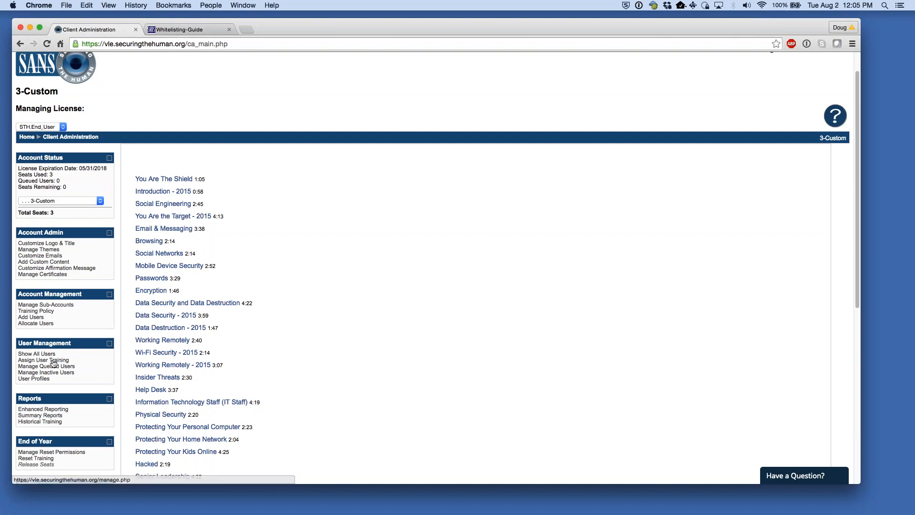
- On Assign User Training, select the new user and mark the Data Retention module as Recommended
click(58, 359)
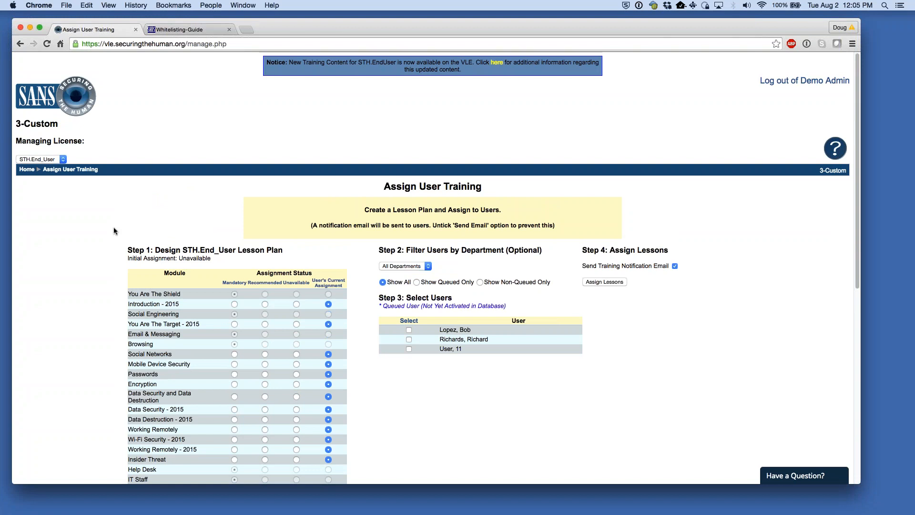
scroll(113, 227, down, 6)
scroll(385, 246, up, 6)
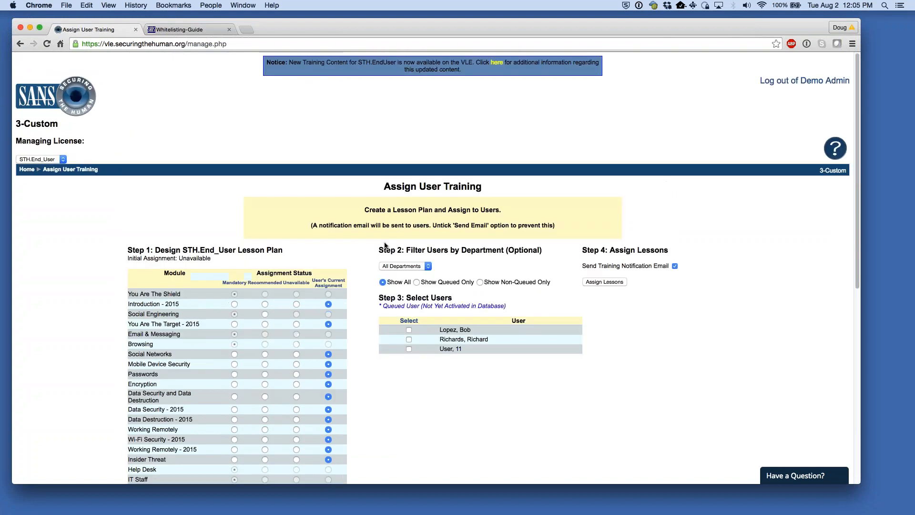
click(409, 339)
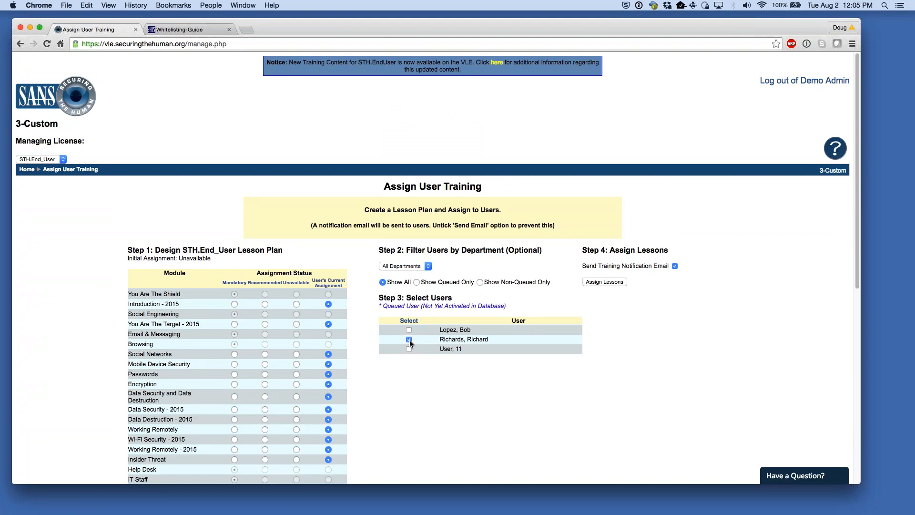
scroll(349, 341, down, 4)
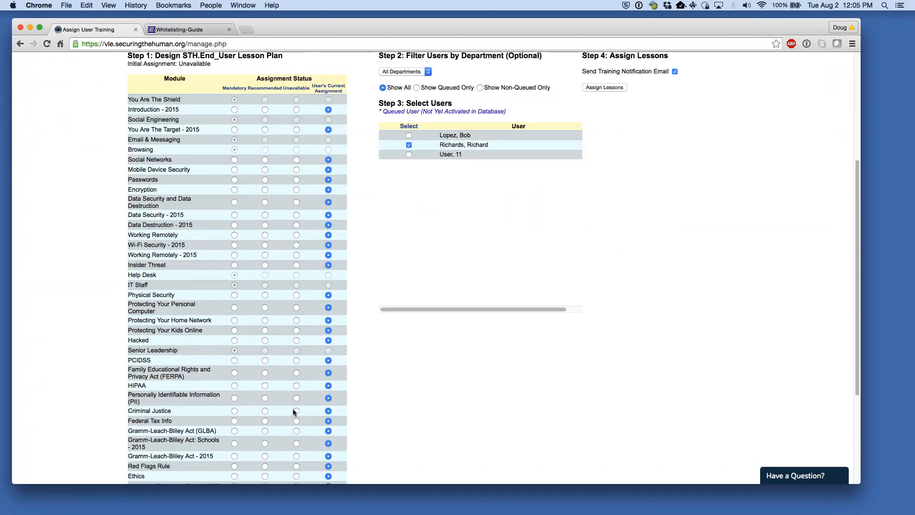
scroll(263, 457, down, 2)
click(265, 447)
scroll(487, 420, up, 6)
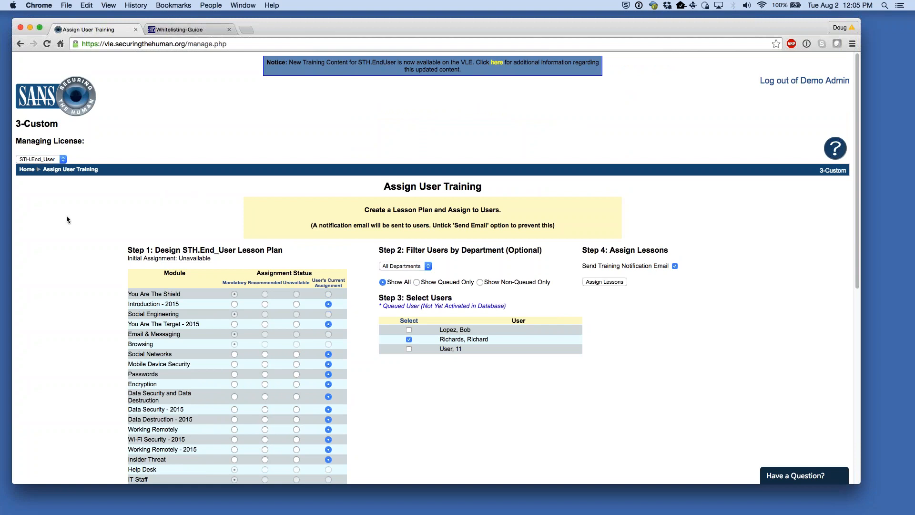
- From the home page, confirm 3-Custom as the sub-account and open Manage Inactive Users
click(27, 170)
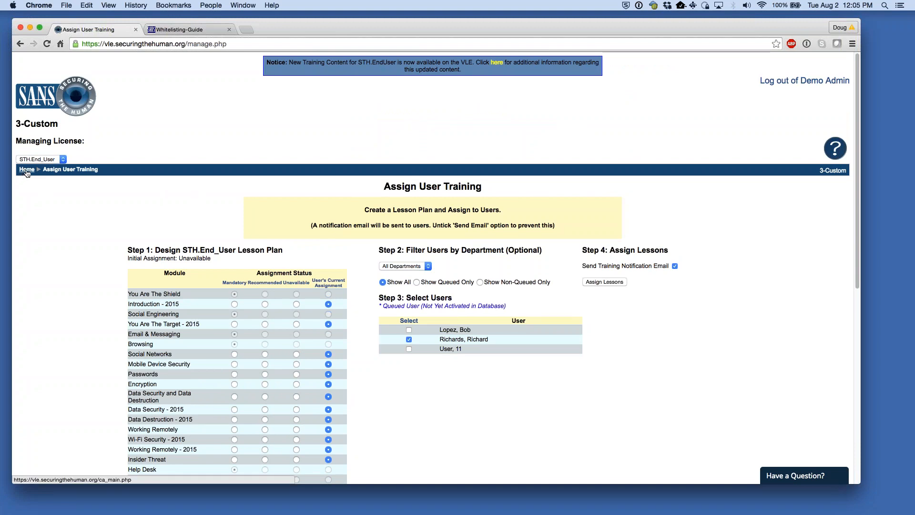
scroll(96, 364, down, 1)
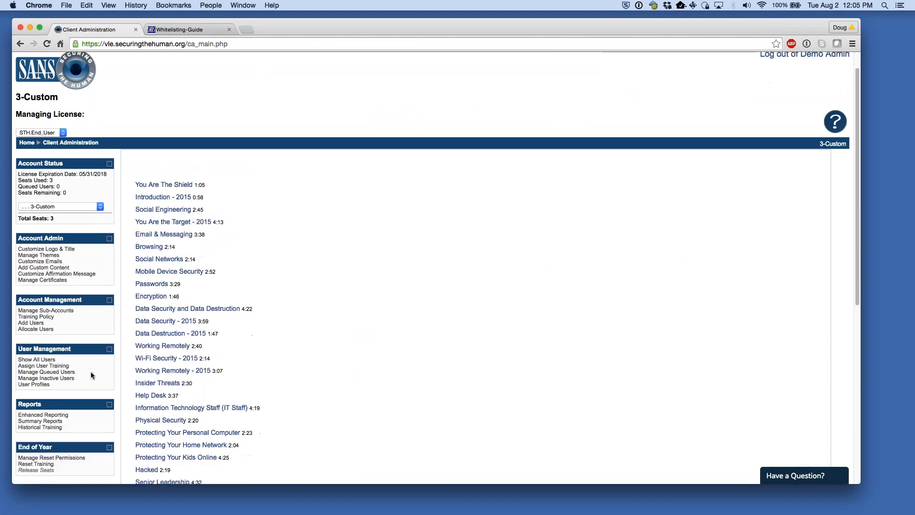
scroll(69, 378, down, 1)
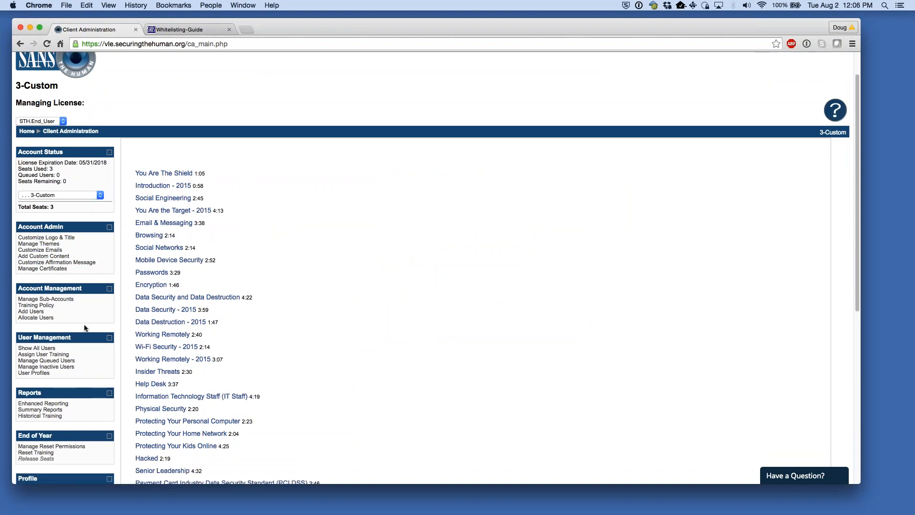
click(43, 195)
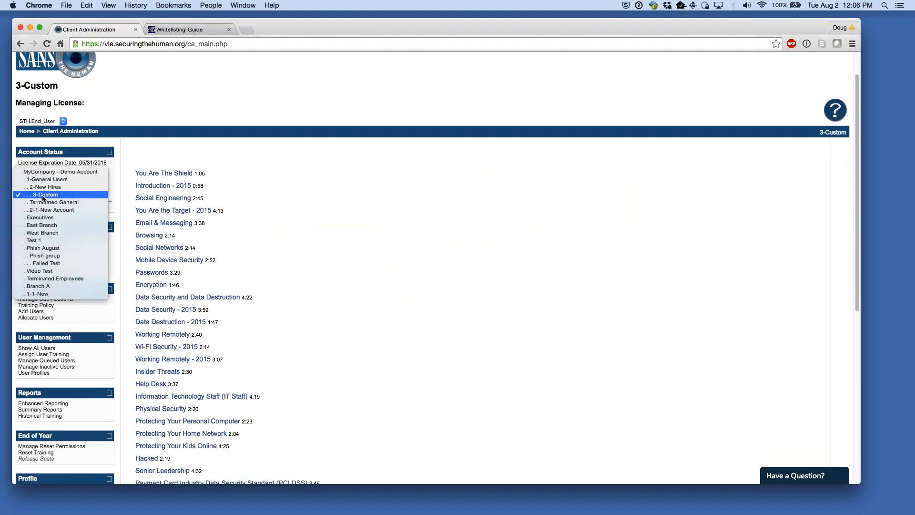
click(45, 195)
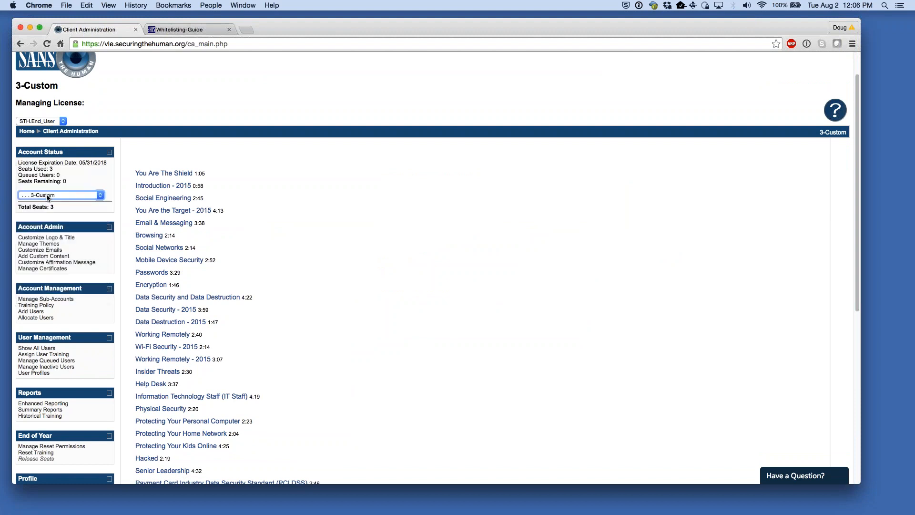
click(84, 195)
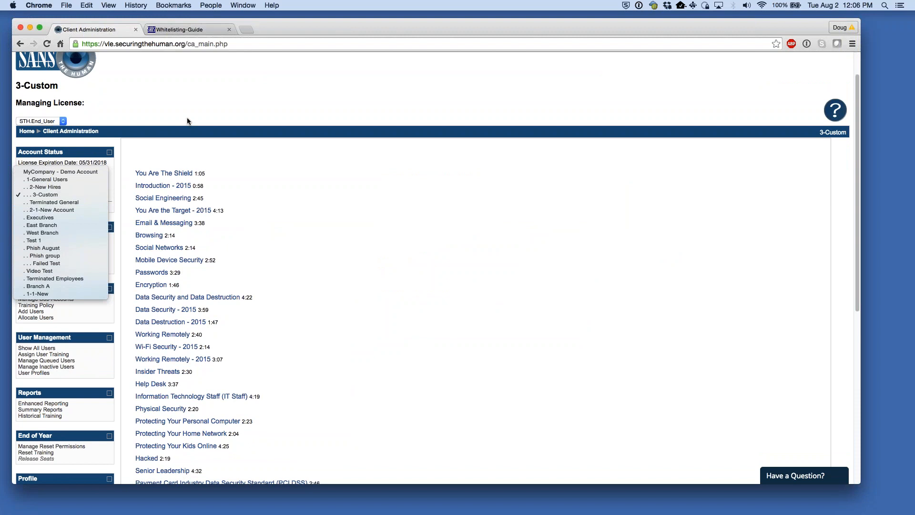
key(Escape)
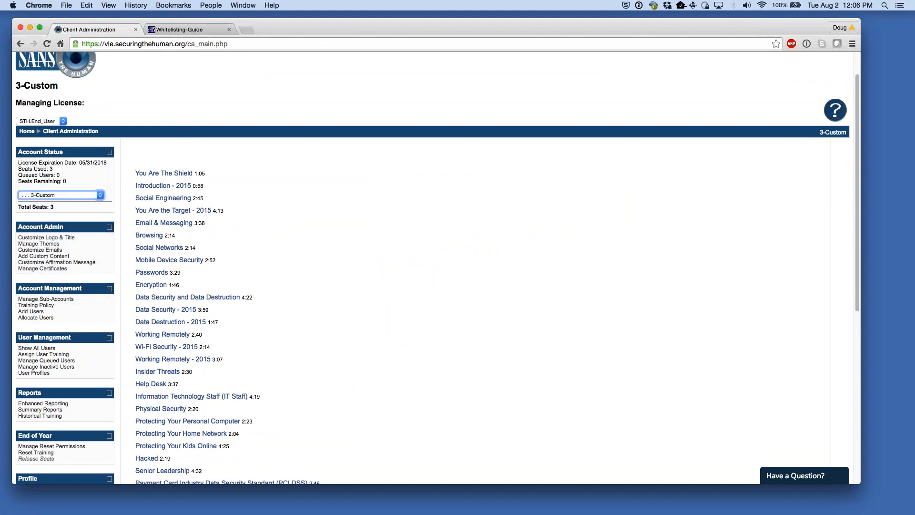
click(61, 367)
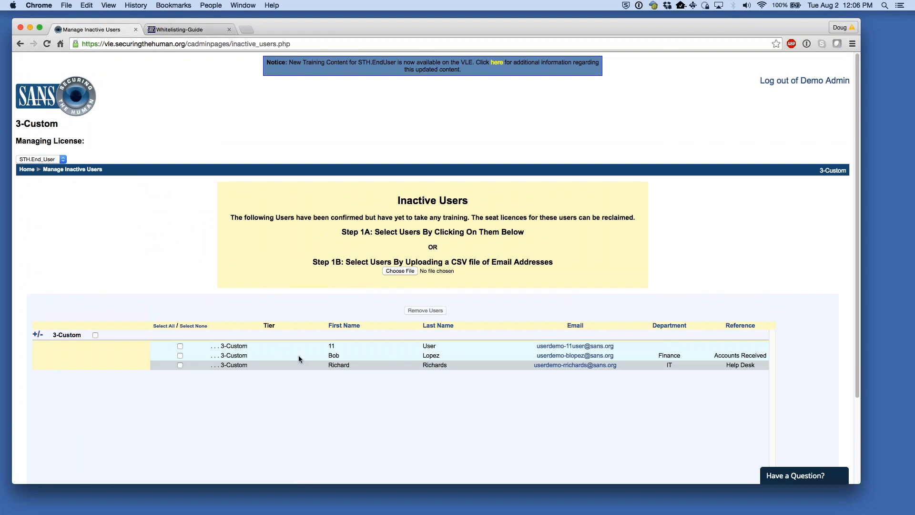
- Locate the new user among the inactive users and tick their row for seat removal
double_click(333, 365)
double_click(432, 364)
drag(394, 201, 492, 205)
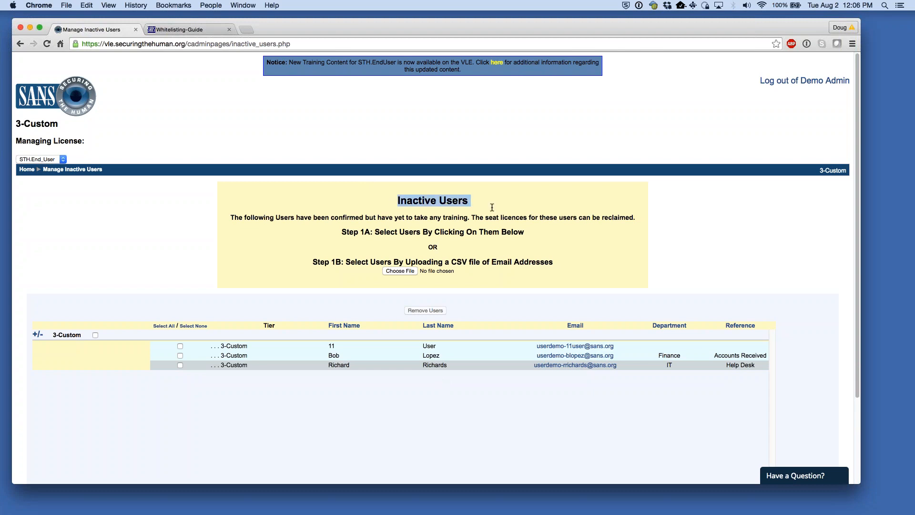
click(493, 201)
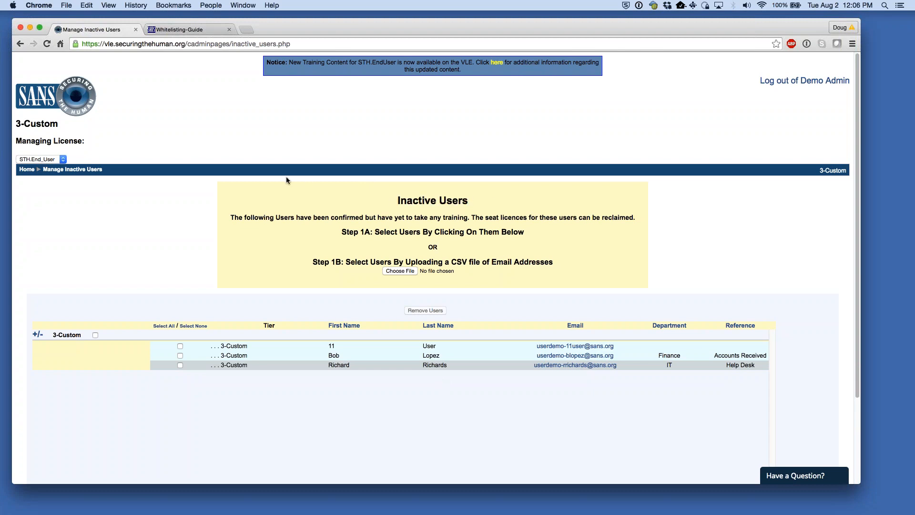
click(26, 169)
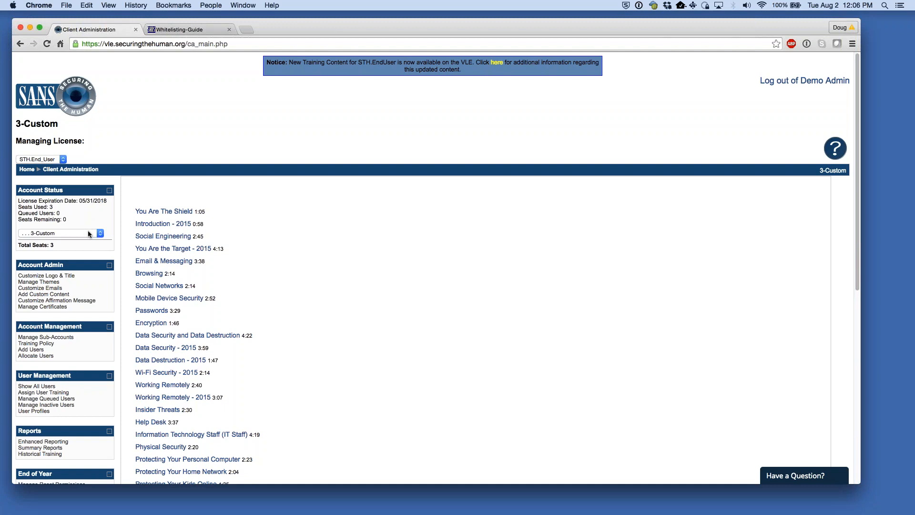
click(70, 406)
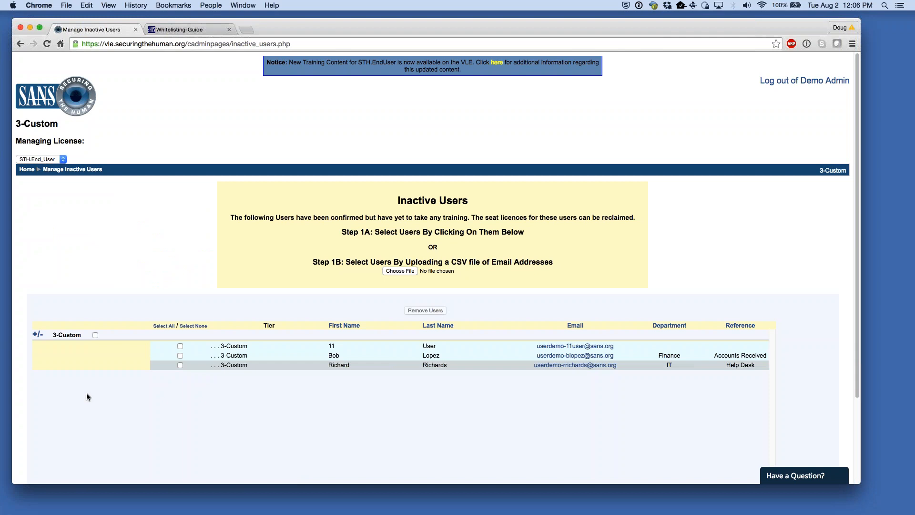
click(180, 365)
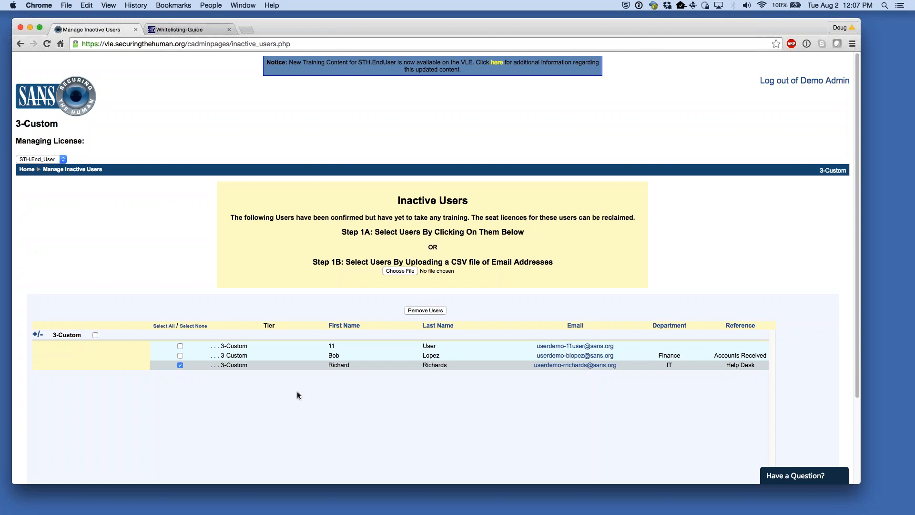
- Highlight the third inactive user's first name and the Step 1B CSV heading on Manage Inactive Users
drag(322, 367, 353, 371)
drag(317, 262, 353, 262)
click(353, 261)
- View the 3-Custom User Profiles, then return Home and open the managed-account selector
click(28, 170)
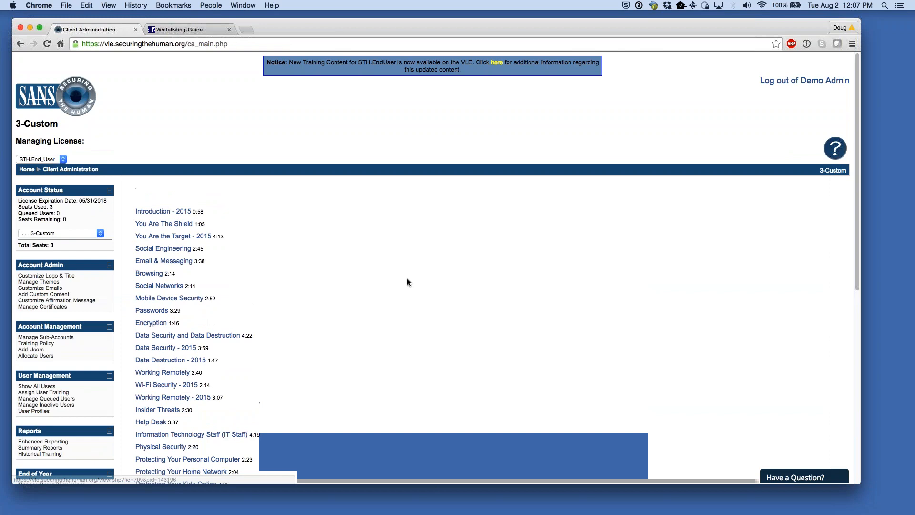
scroll(416, 286, down, 3)
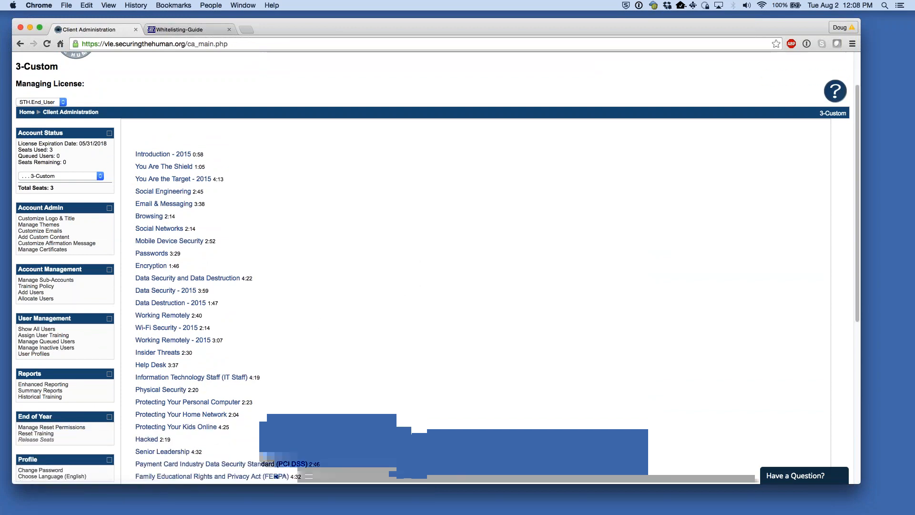
scroll(98, 338, down, 1)
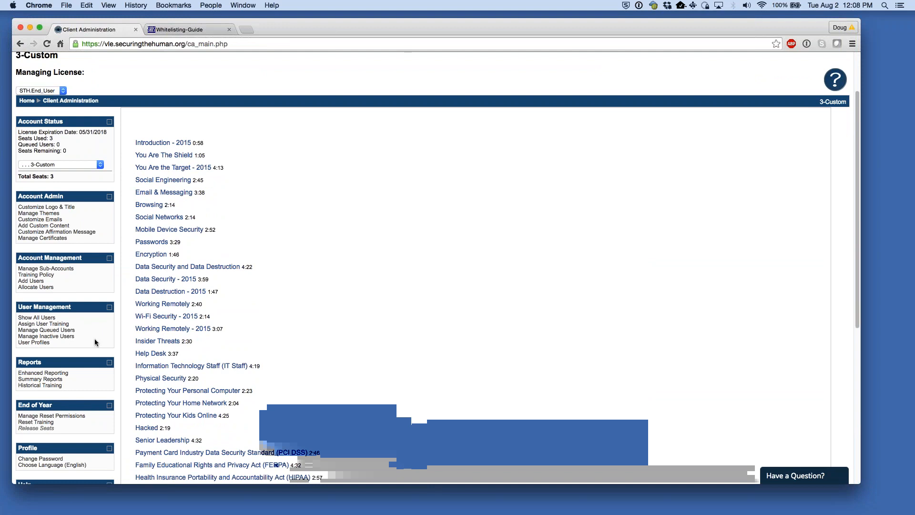
click(39, 341)
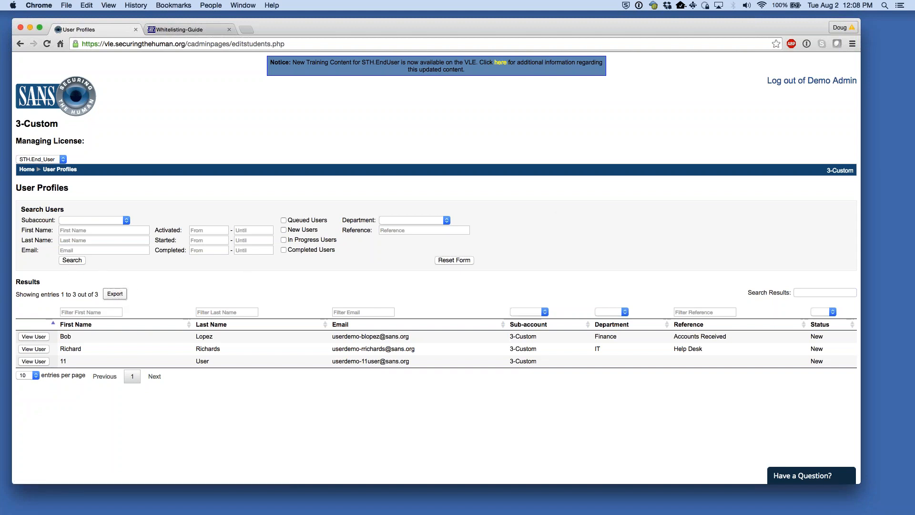
click(24, 171)
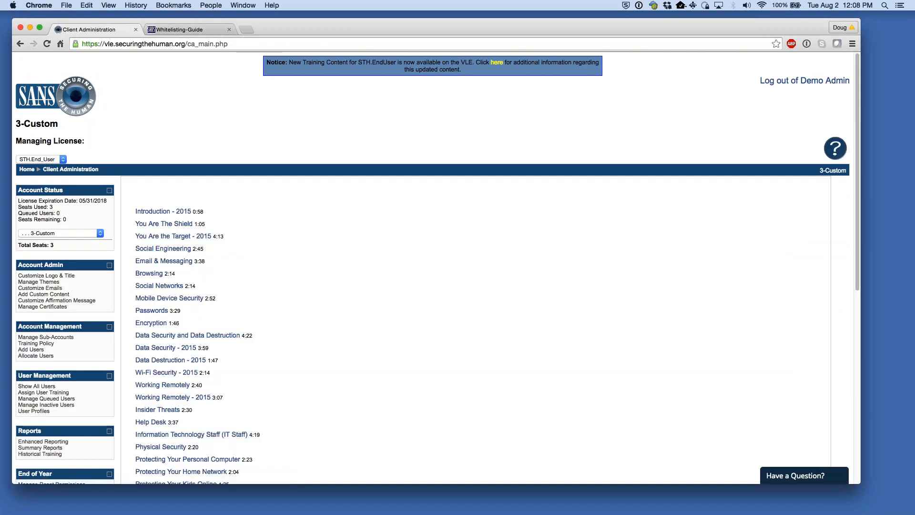
click(82, 233)
- Switch to MyCompany - Demo Account and search User Profiles to list all 29 users
click(79, 210)
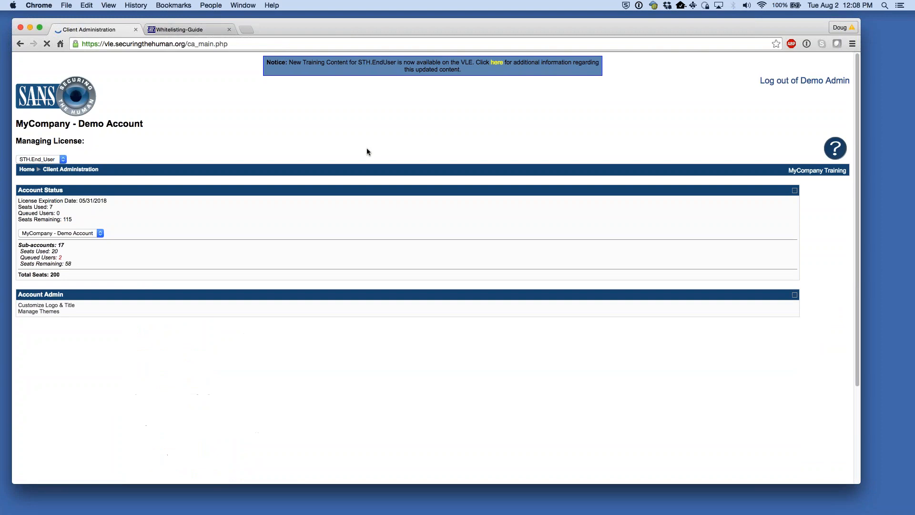
scroll(383, 274, down, 5)
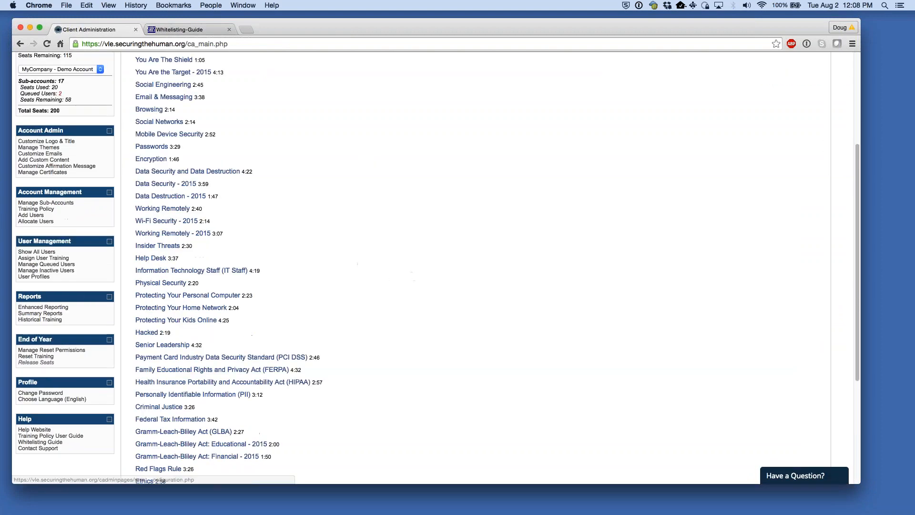
click(36, 277)
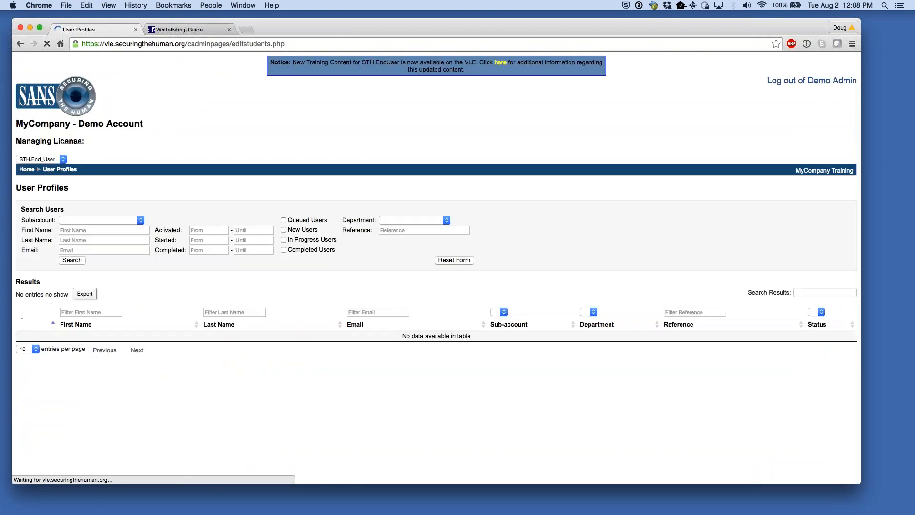
click(72, 260)
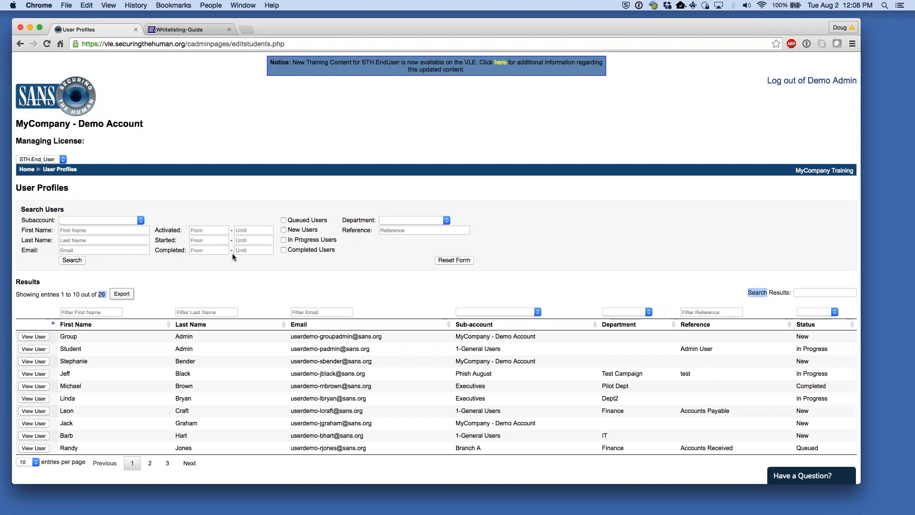
- Return to the Client Administration page, now showing 7 seats used and 115 remaining
click(27, 170)
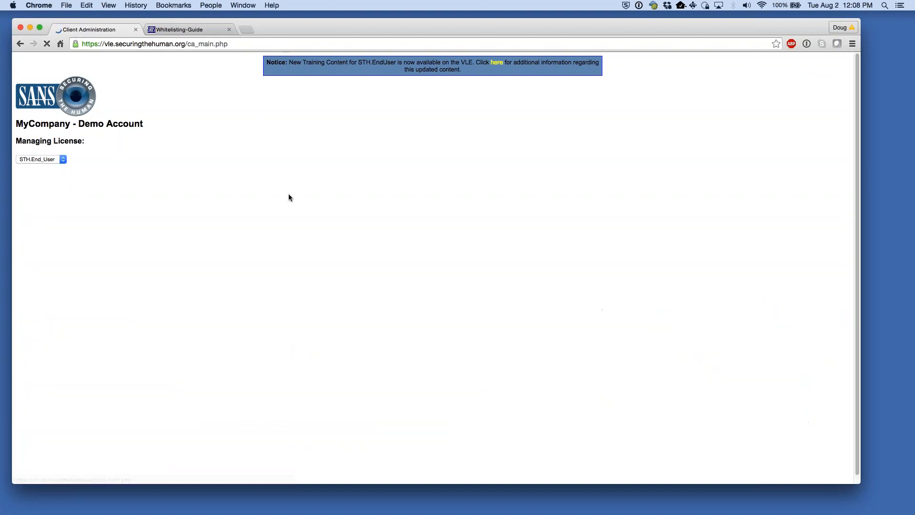
scroll(303, 269, down, 2)
scroll(302, 274, down, 5)
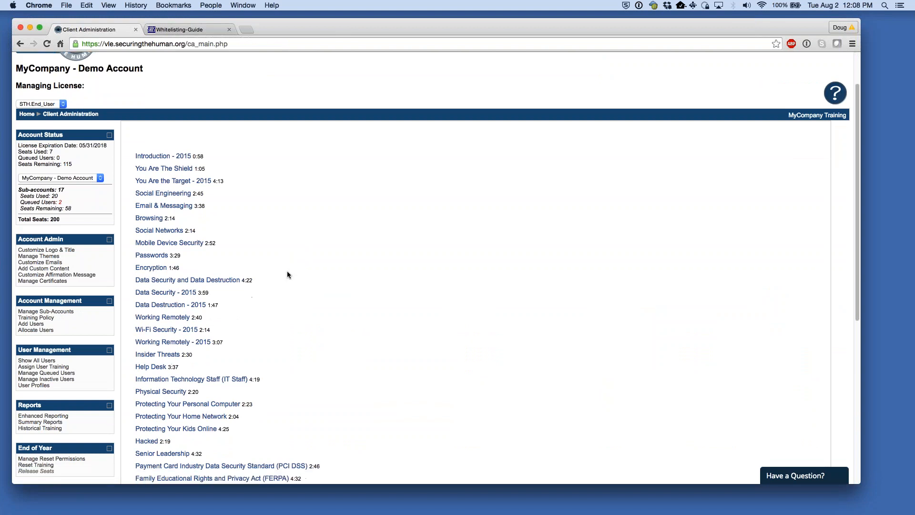
scroll(280, 279, down, 2)
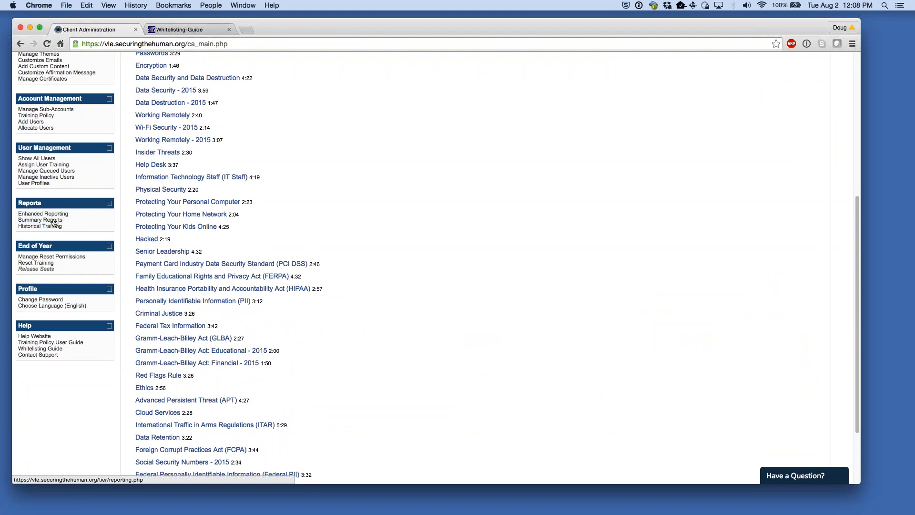
scroll(54, 222, down, 2)
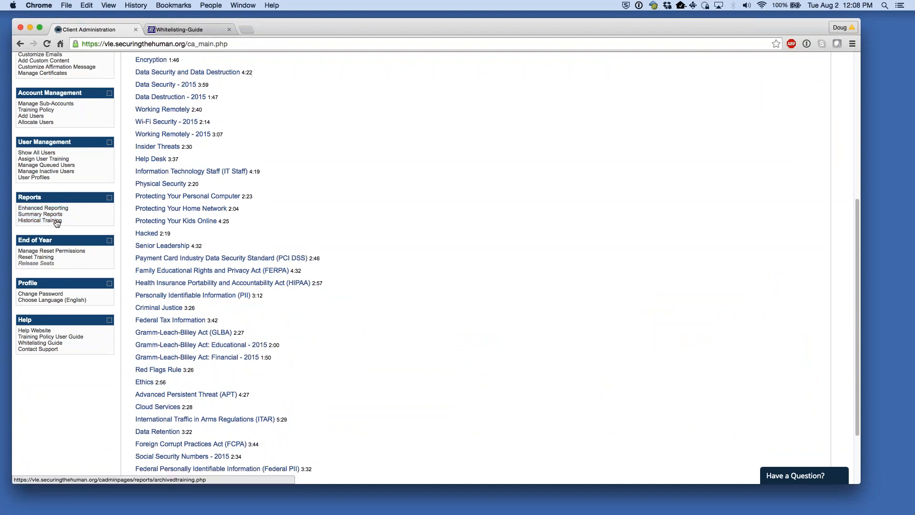
- Generate the Breakout Report of every user's start and completion dates, then return to Reports
click(56, 207)
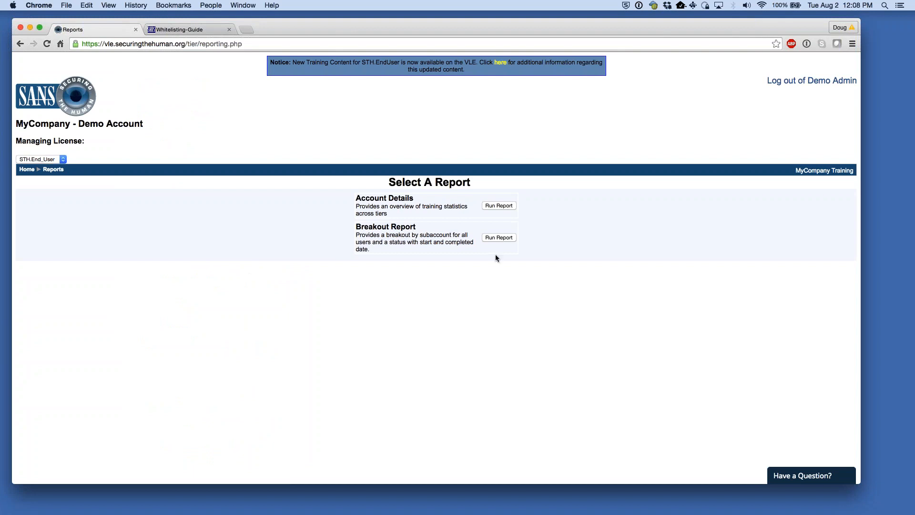
click(495, 240)
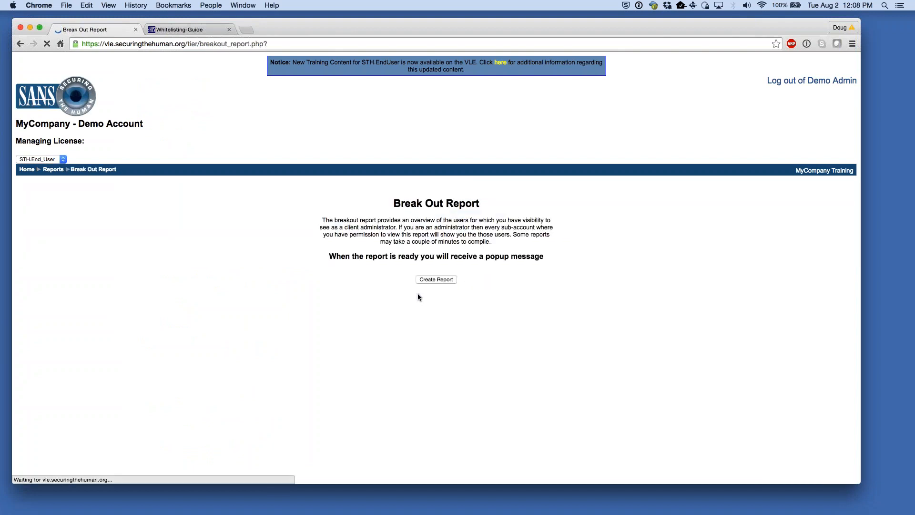
click(424, 280)
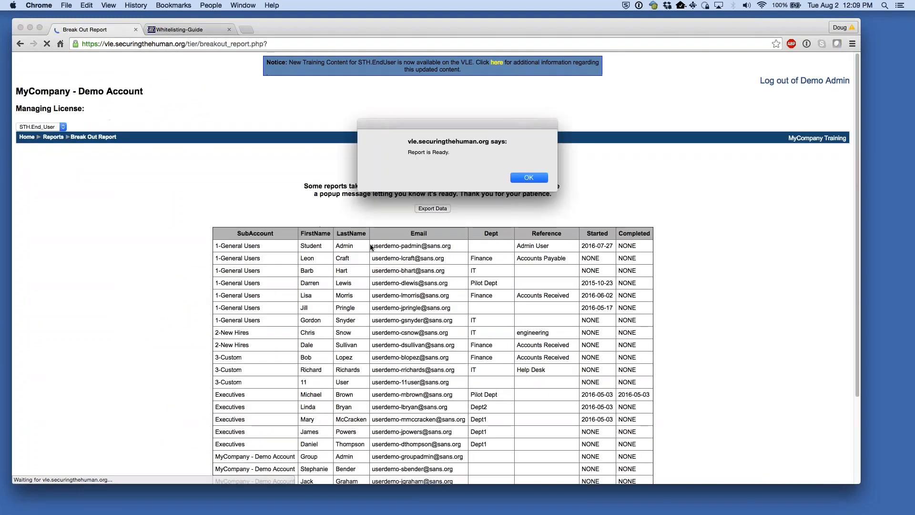
click(522, 176)
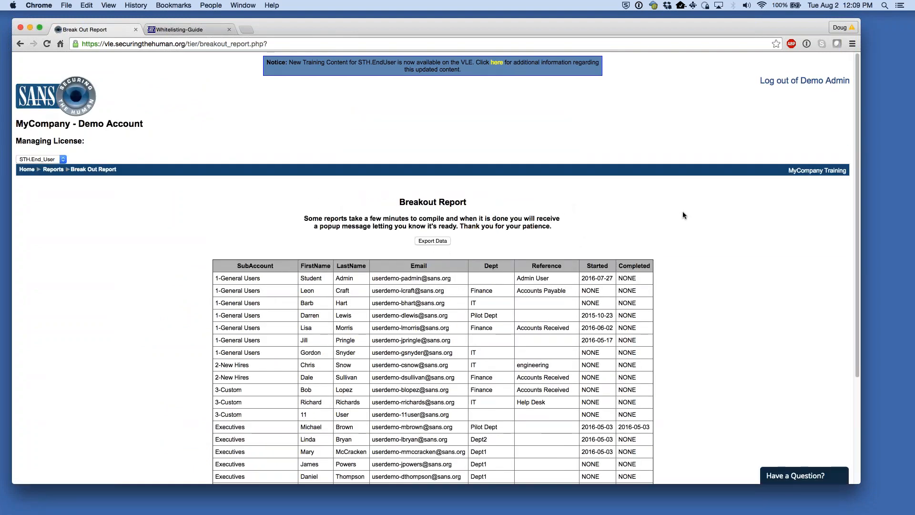
scroll(673, 231, down, 1)
scroll(672, 235, down, 5)
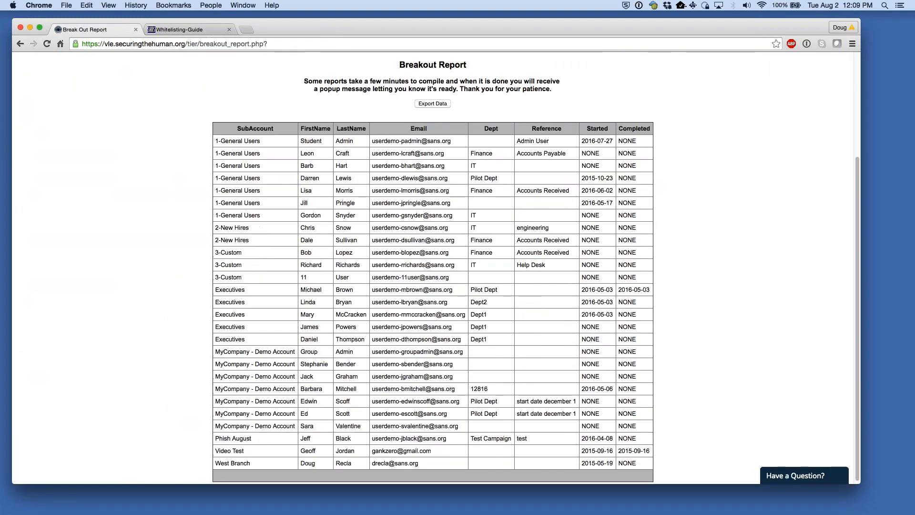
scroll(586, 221, up, 5)
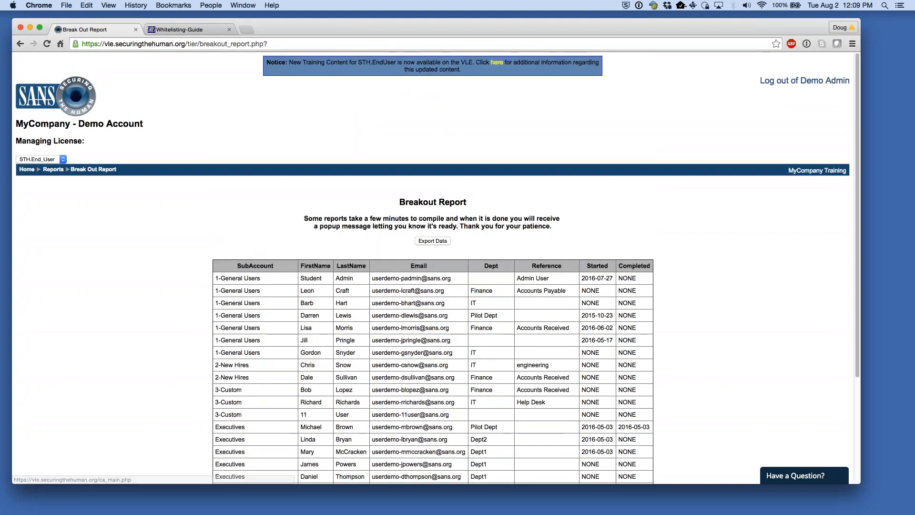
click(48, 170)
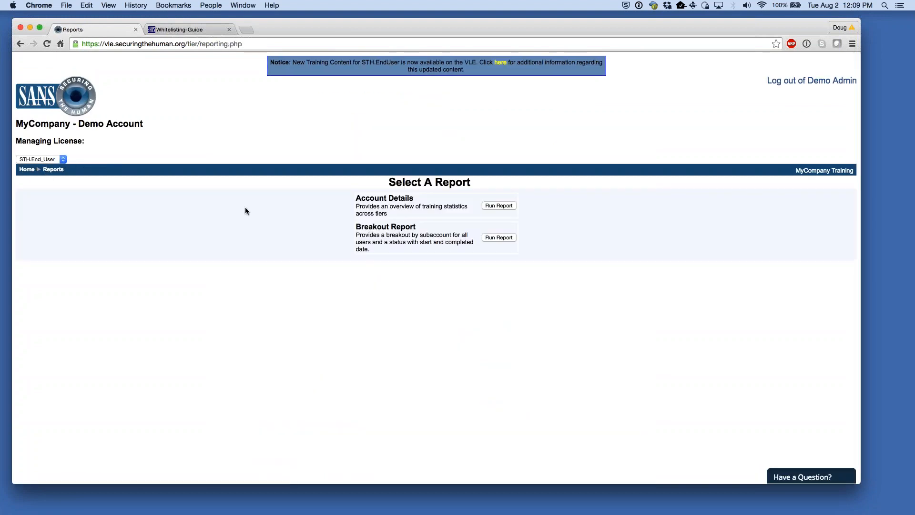
- Run the Account Details report and drill into the 1-General Users subaccount, then go back
drag(355, 198, 405, 201)
click(506, 206)
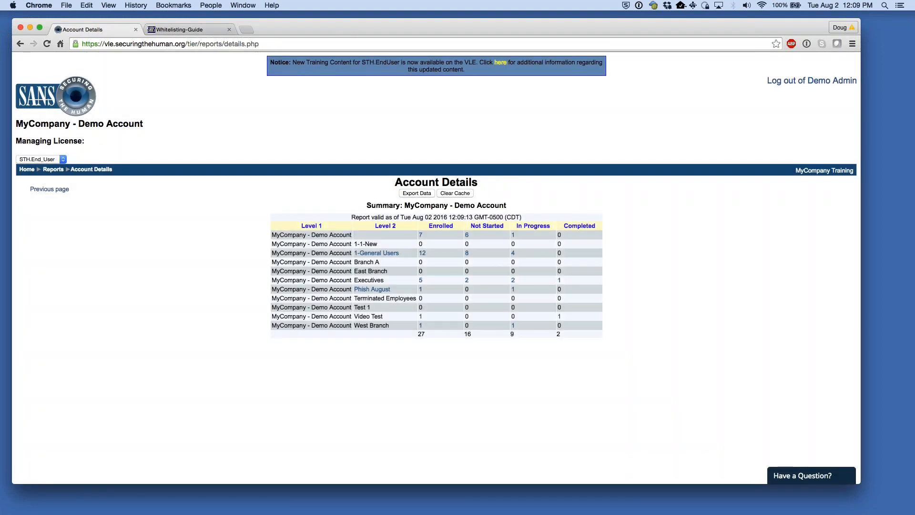
drag(300, 235, 336, 235)
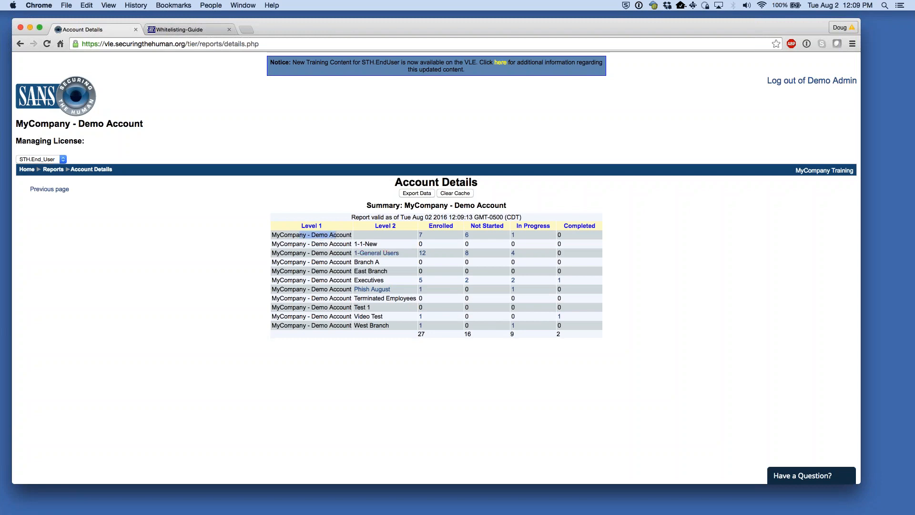
click(373, 255)
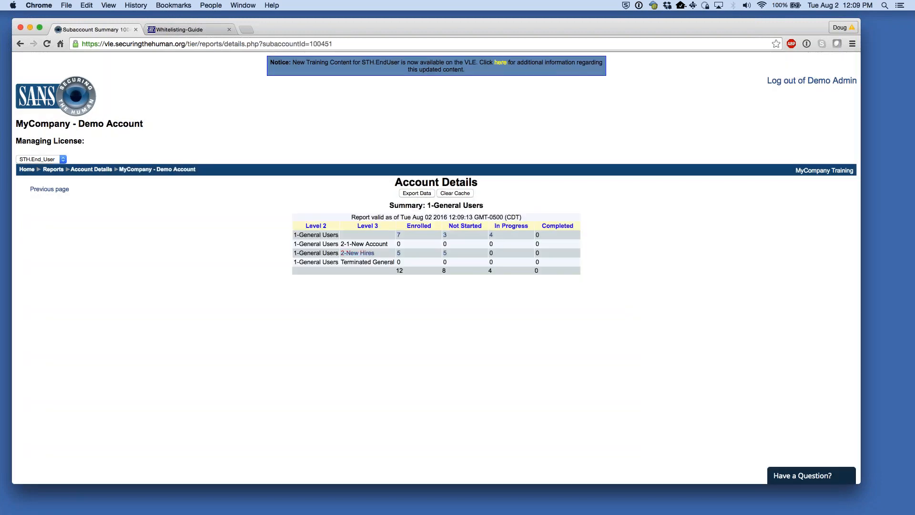
click(52, 190)
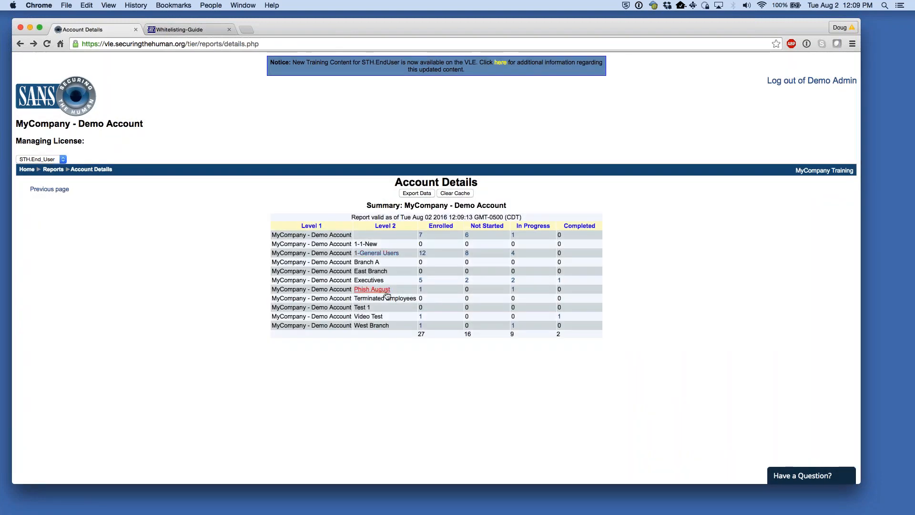
- Highlight the Executives subaccount's Not Started, In Progress and Completed counts
drag(364, 280, 494, 285)
click(494, 283)
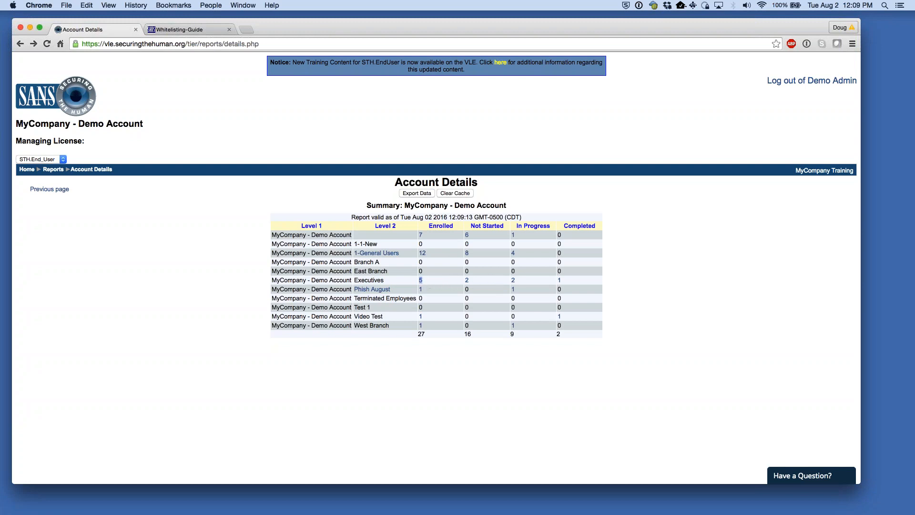
drag(483, 280, 461, 281)
drag(529, 281, 510, 280)
drag(575, 281, 549, 280)
click(648, 281)
- Open the in-progress Executives details and toggle the second executive's reminder checkbox off and on
click(513, 281)
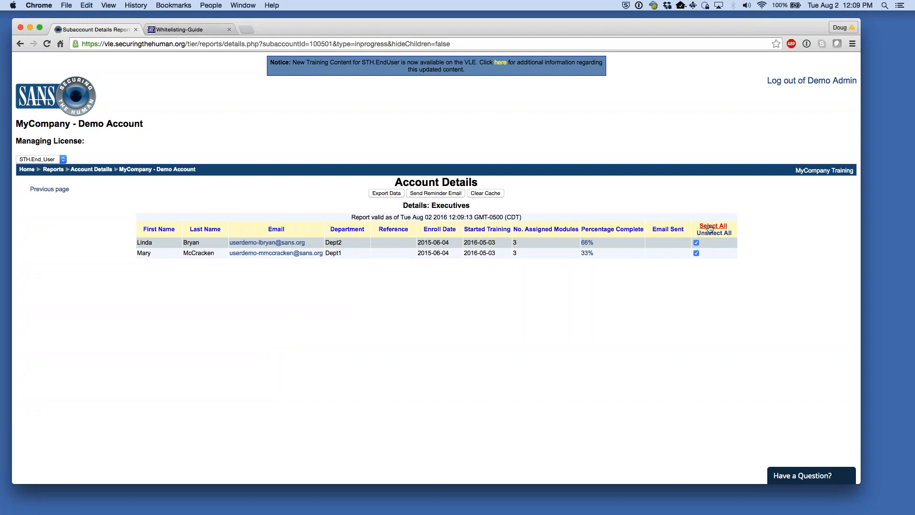
click(696, 253)
click(696, 253)
- Check the first executive's 66% lesson report, noting Senior Leadership is Incomplete, then return to the summary
click(586, 242)
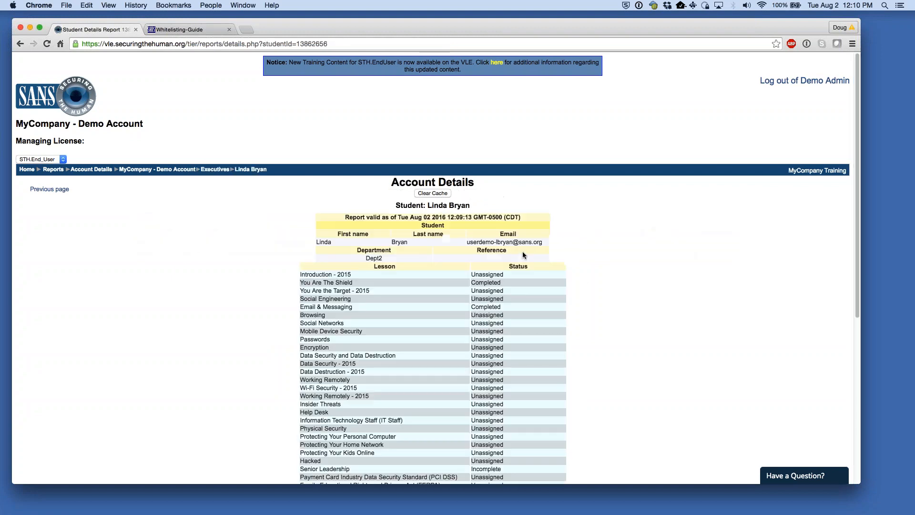
scroll(484, 389, down, 3)
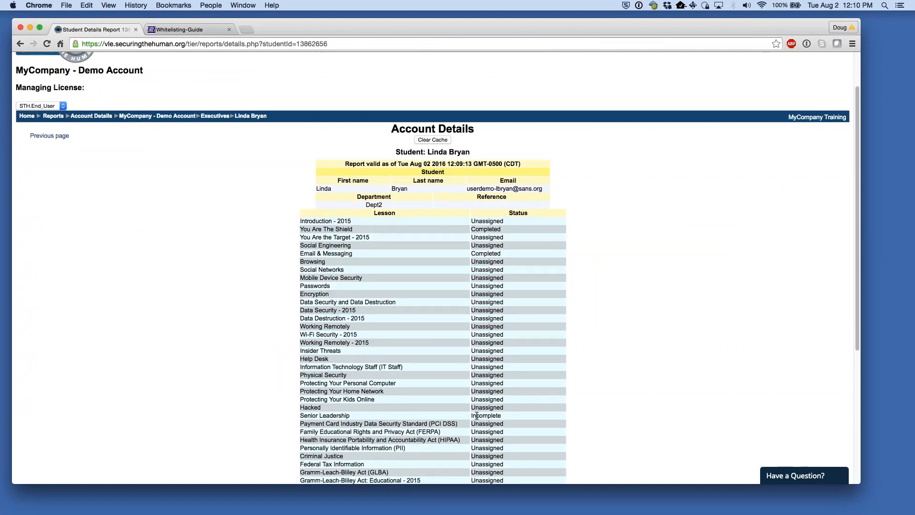
drag(473, 415, 516, 414)
drag(309, 416, 356, 416)
click(677, 302)
click(43, 137)
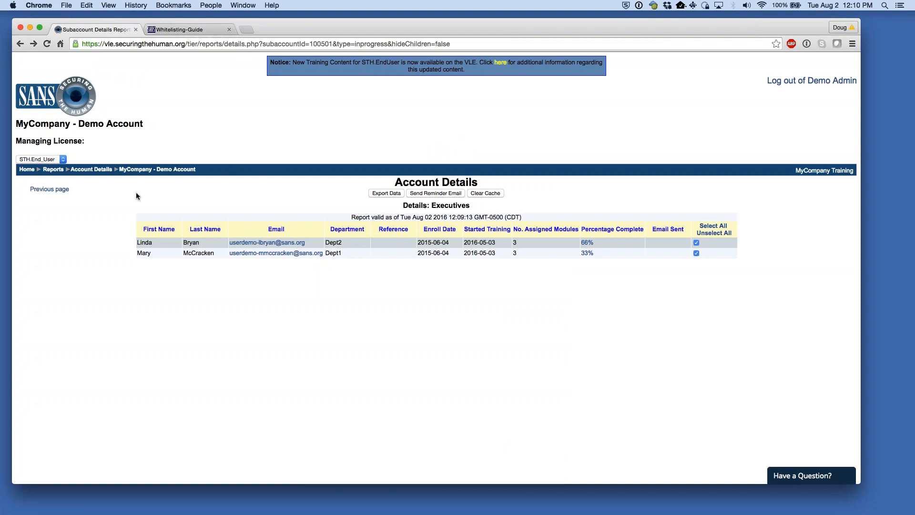
click(55, 192)
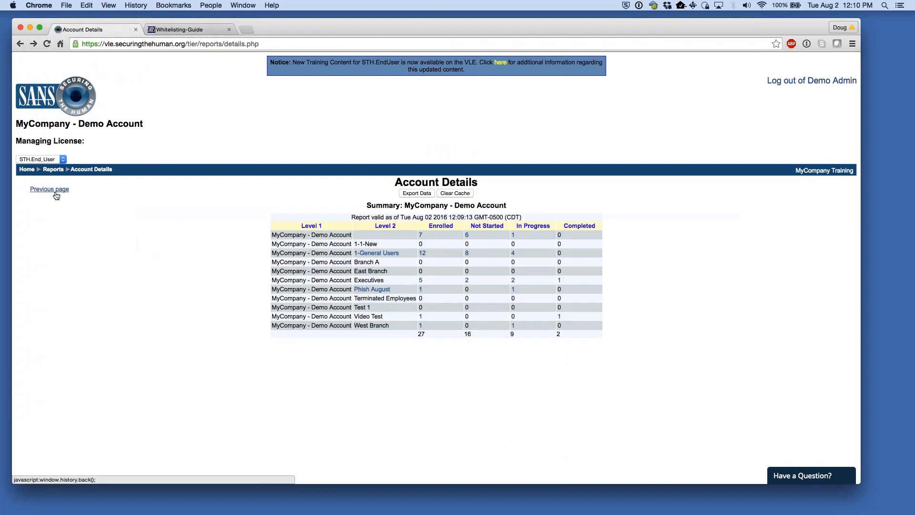
- Go to the Historical Training report page from Client Administration home
click(53, 170)
scroll(80, 323, down, 3)
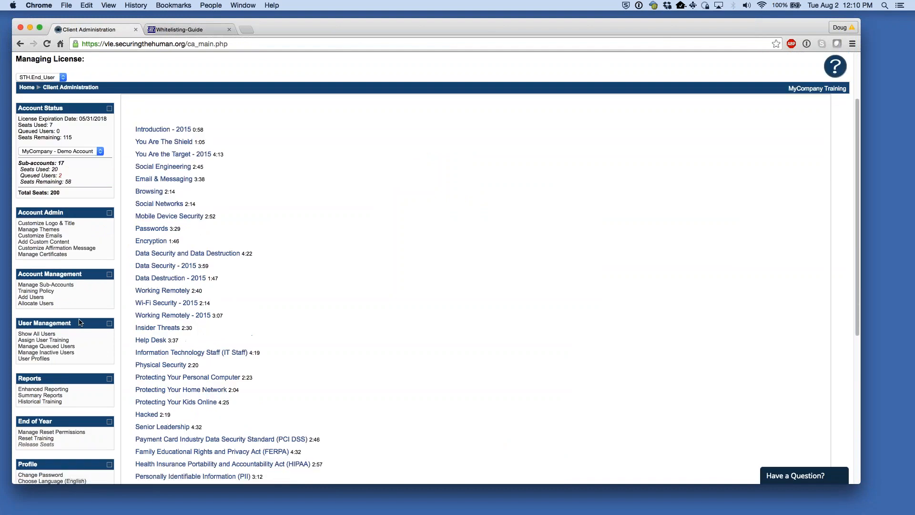
scroll(80, 323, down, 2)
click(54, 340)
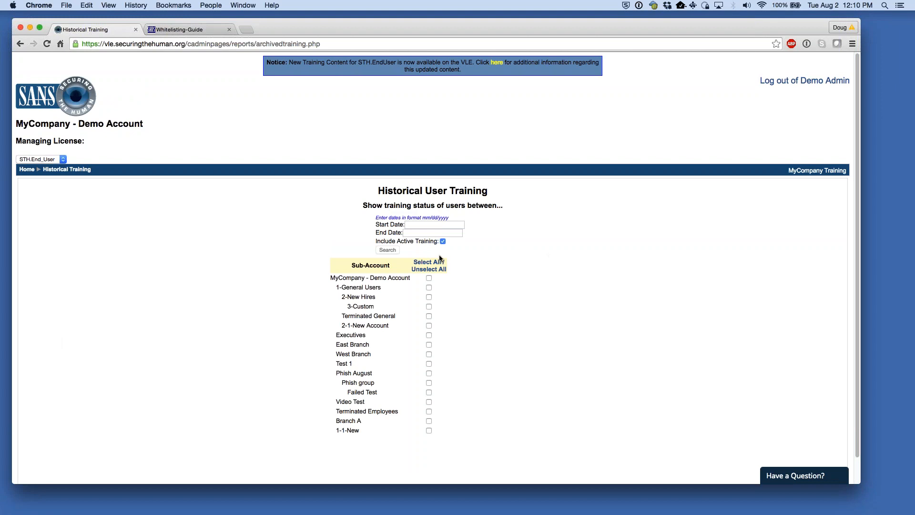
- Pick January 1, 2016 as the start date, then change the year's last digit to 5
click(414, 228)
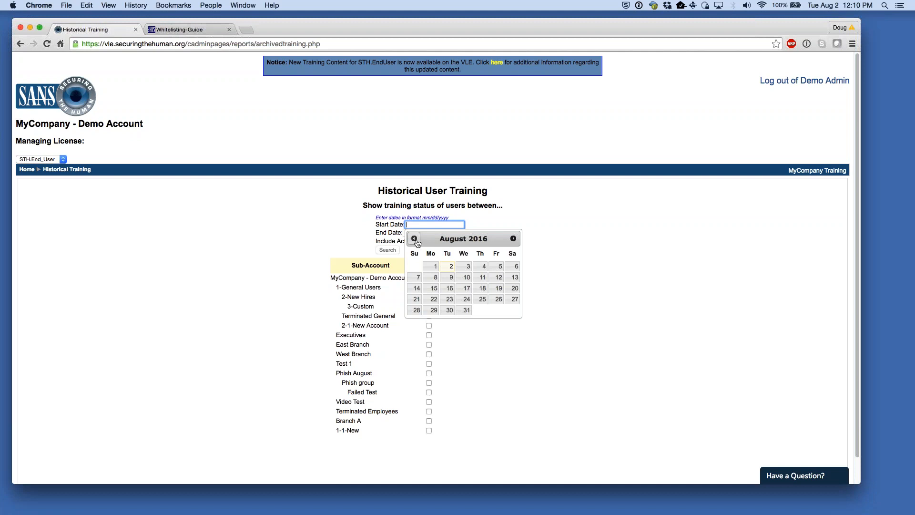
click(414, 238)
click(414, 238)
click(414, 238)
click(414, 239)
click(414, 238)
click(414, 239)
click(414, 238)
click(414, 238)
click(513, 239)
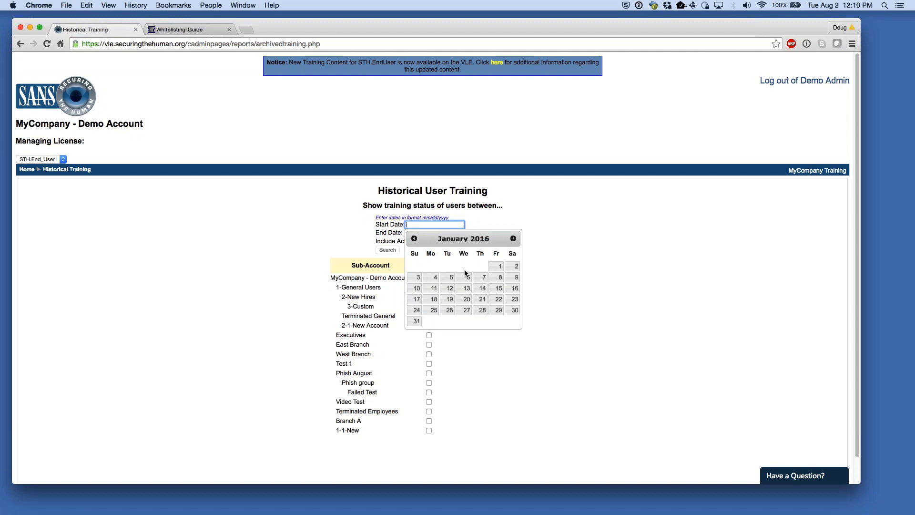
click(496, 266)
click(443, 225)
key(BackSpace)
text(5)
click(548, 220)
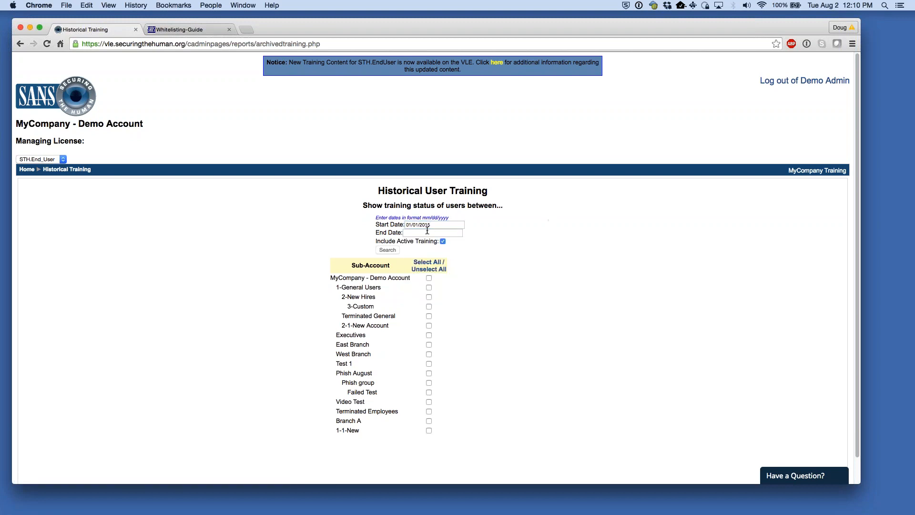
- Pick July 1, 2016 as the end date, then change the year's last digit to 5
click(427, 232)
click(411, 247)
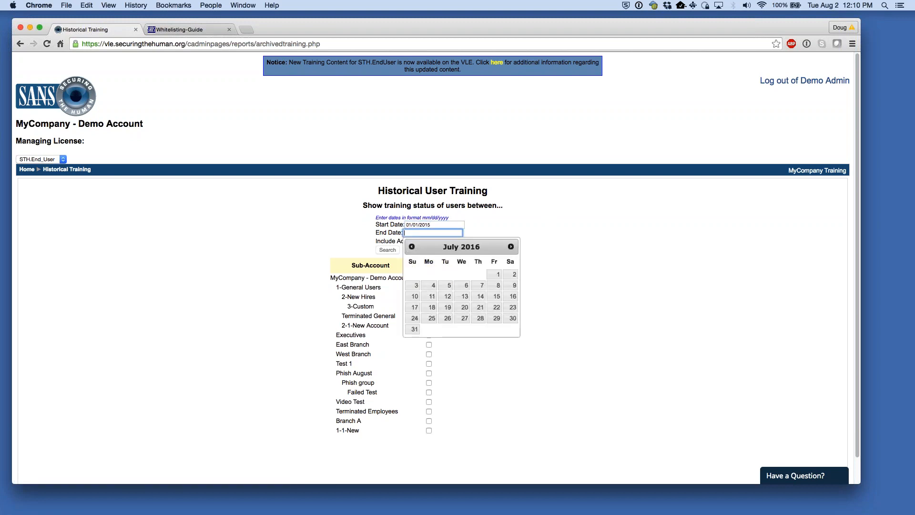
click(496, 275)
click(437, 232)
key(BackSpace)
text(5)
click(544, 258)
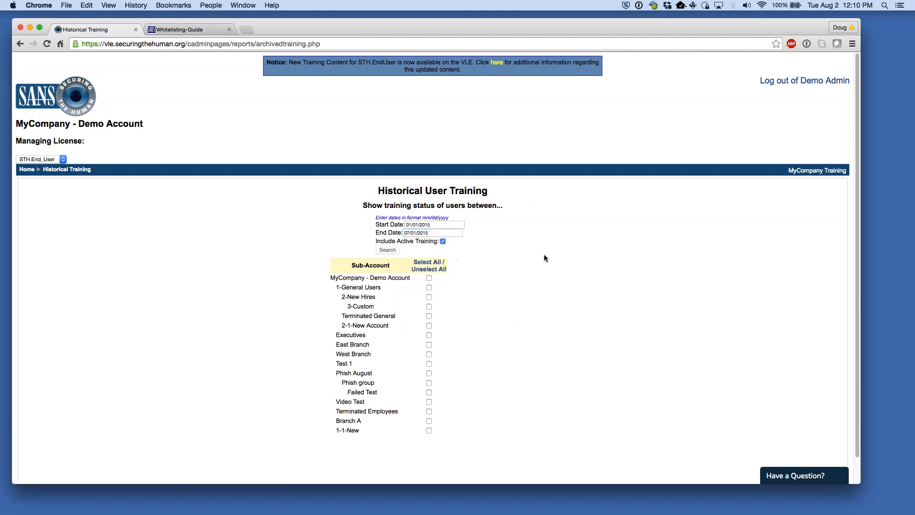
- Try Select All, clear it, then tick and untick only the Executives sub-account
click(428, 264)
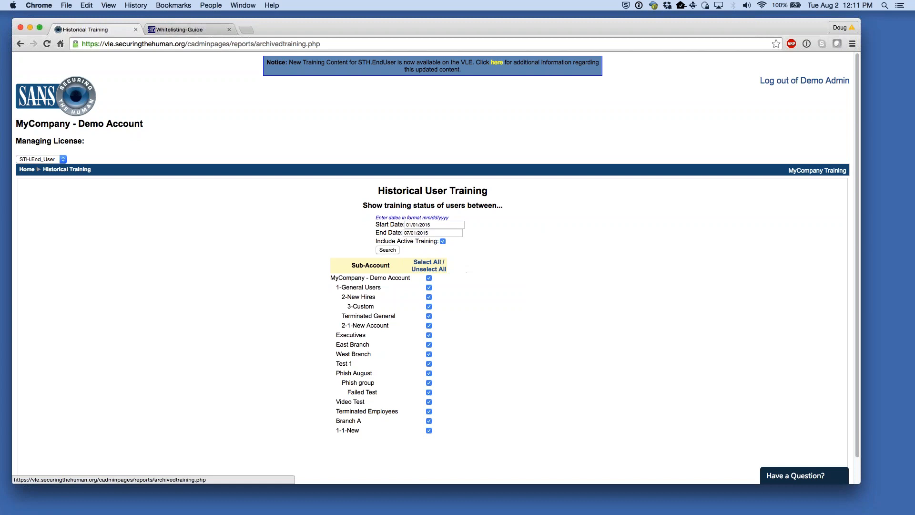
click(429, 265)
click(429, 335)
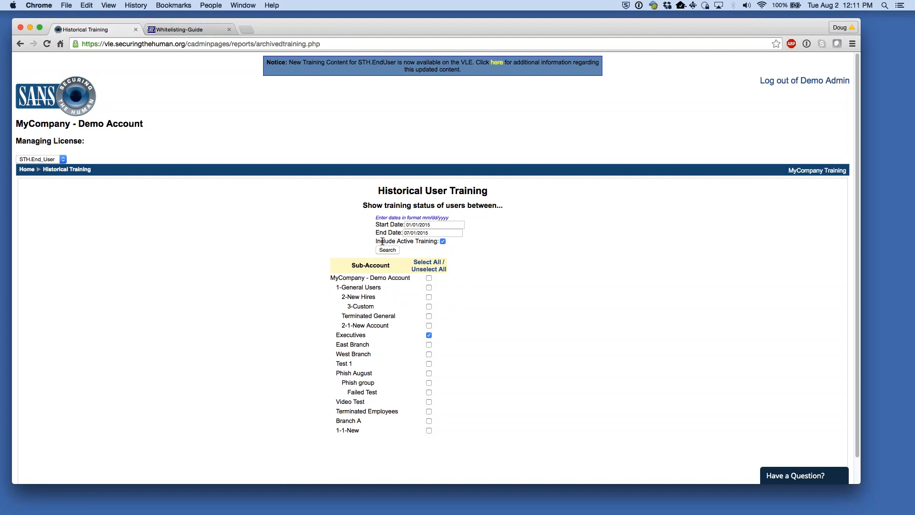
drag(376, 241, 418, 242)
click(516, 248)
click(428, 335)
- Reset the start date to 01/01/2016 in the calendar
click(433, 225)
click(513, 239)
click(513, 238)
click(513, 238)
click(513, 238)
click(513, 239)
click(513, 238)
click(513, 239)
click(513, 239)
click(514, 239)
click(513, 239)
click(513, 239)
click(513, 239)
click(513, 239)
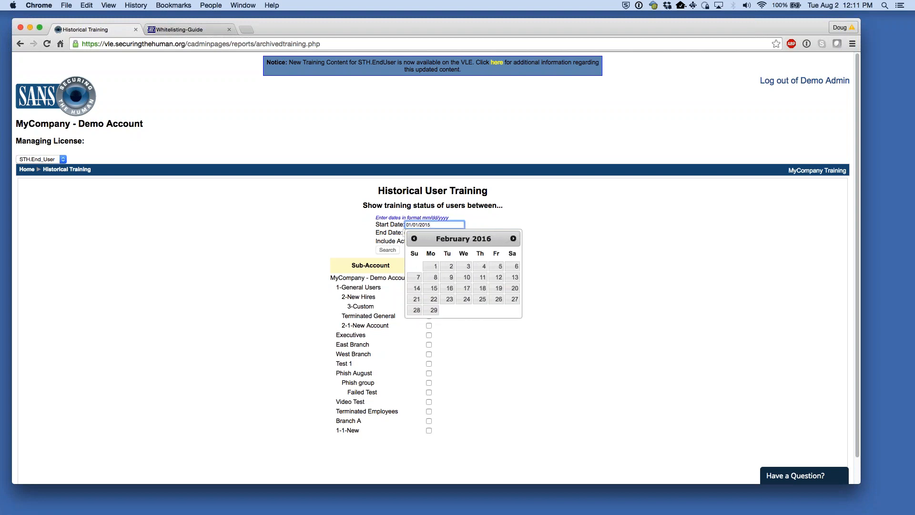
click(414, 239)
click(498, 265)
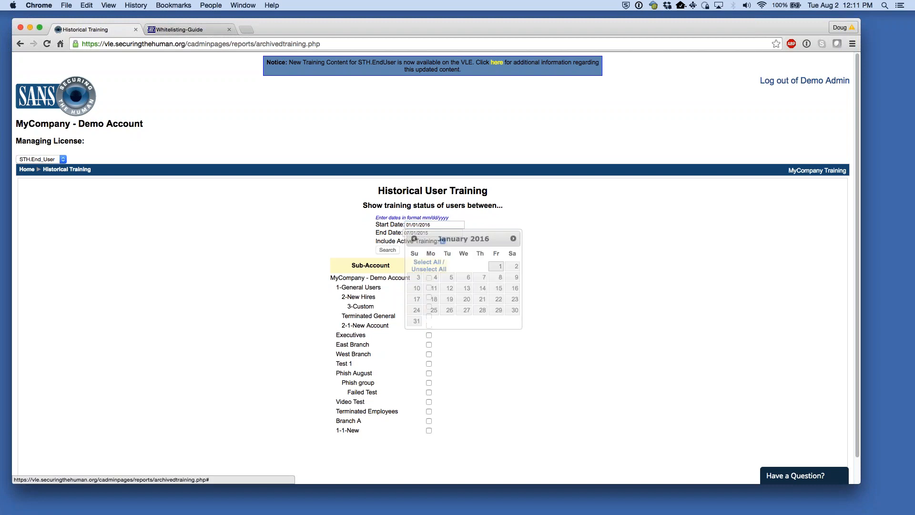
- Set the end date to 07/01/2016, correcting the year digit to 6
click(449, 233)
click(463, 275)
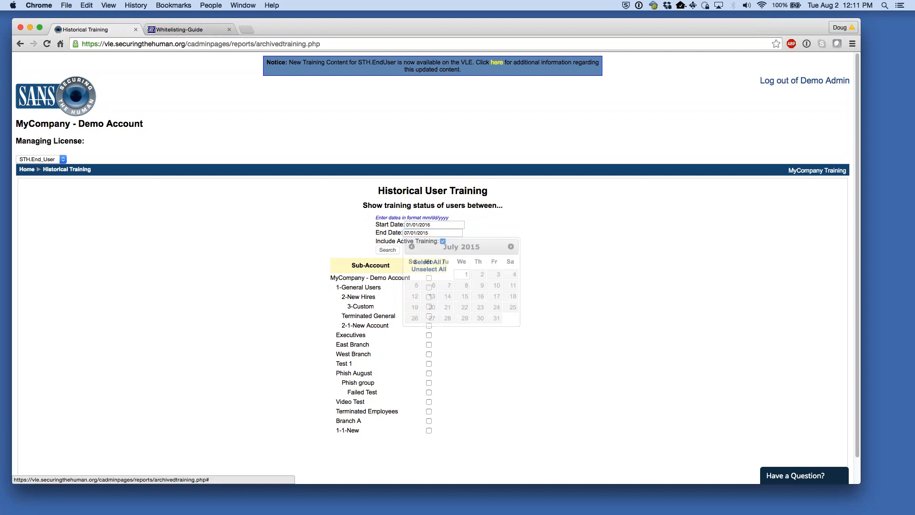
click(435, 233)
key(BackSpace)
text(6)
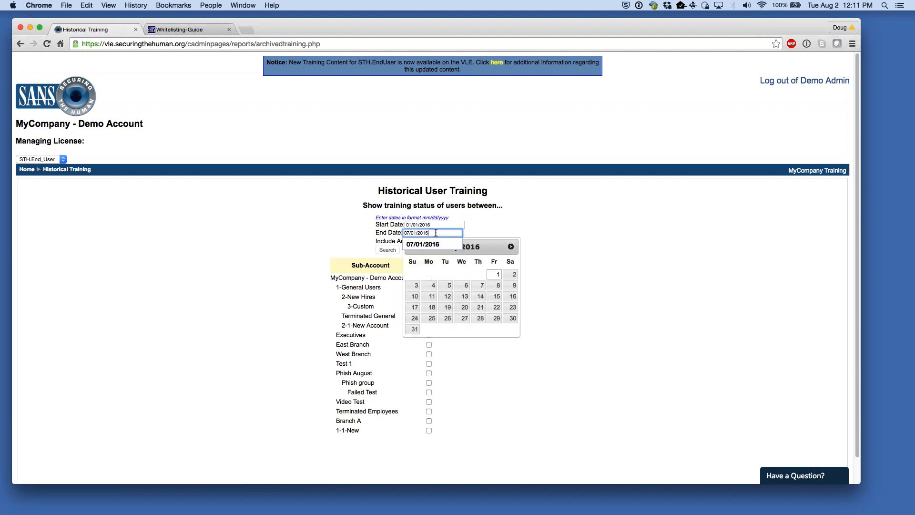
click(561, 213)
- Select all sub-accounts and keep Include Active Training checked
click(436, 265)
drag(395, 240, 425, 241)
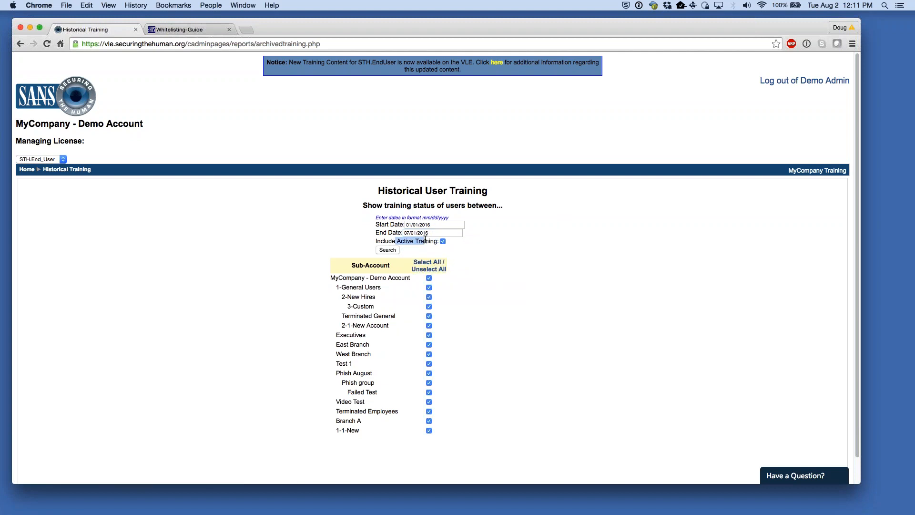
click(498, 245)
click(443, 242)
click(442, 242)
- Run the 01/01/2016–07/01/2016 historical report and scroll across all its lesson columns
click(393, 250)
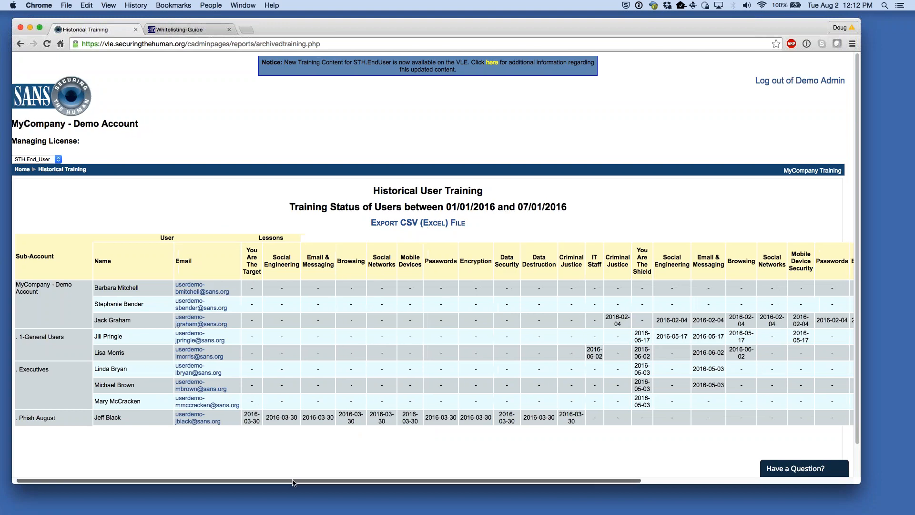
drag(128, 417, 112, 417)
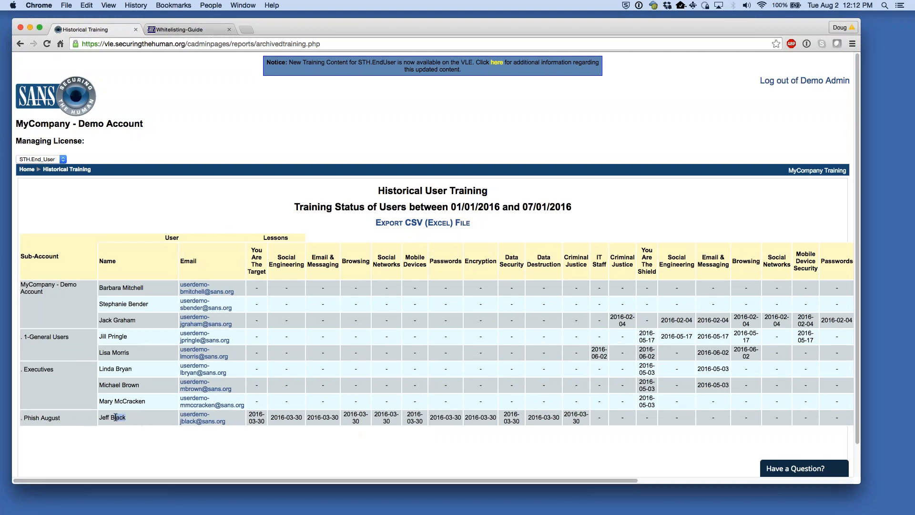
scroll(557, 471, right, 5)
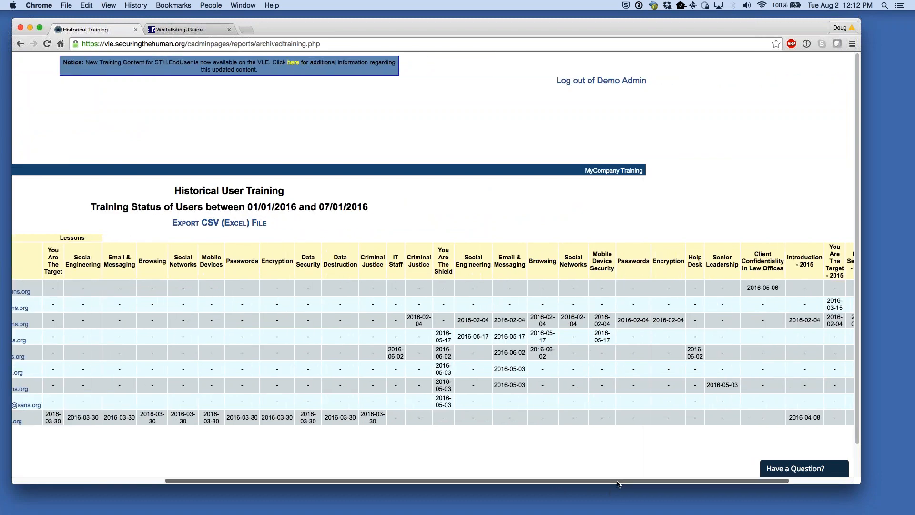
drag(616, 480, 463, 436)
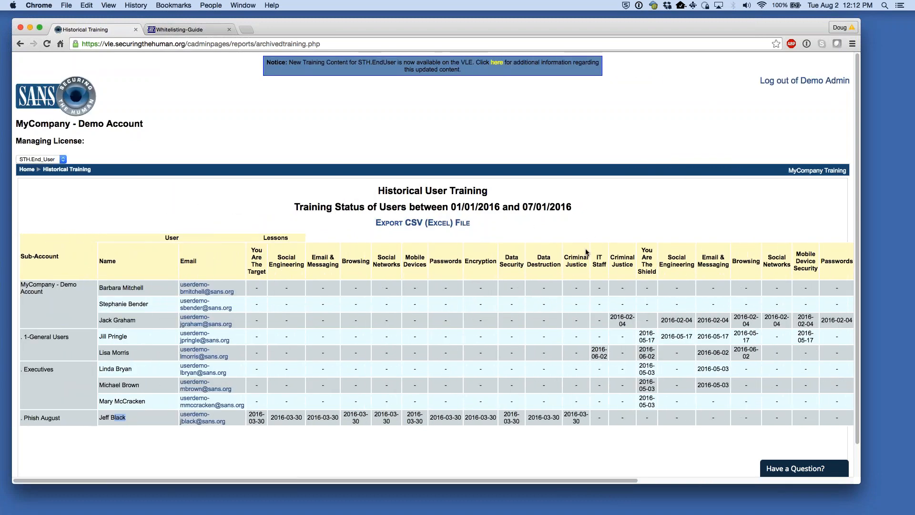
drag(489, 480, 464, 453)
click(65, 232)
- Return to Client Administration home and highlight Release Seats in the End of Year box
click(27, 170)
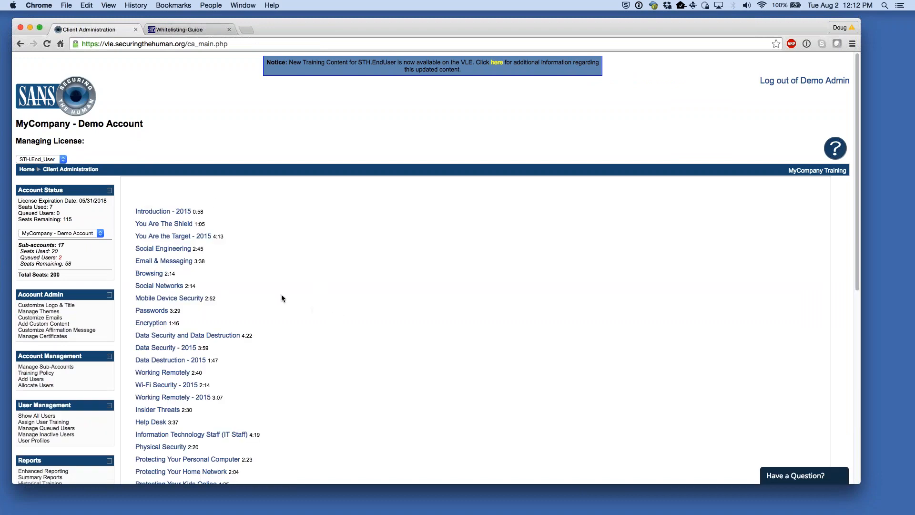
scroll(281, 295, down, 3)
scroll(117, 322, down, 3)
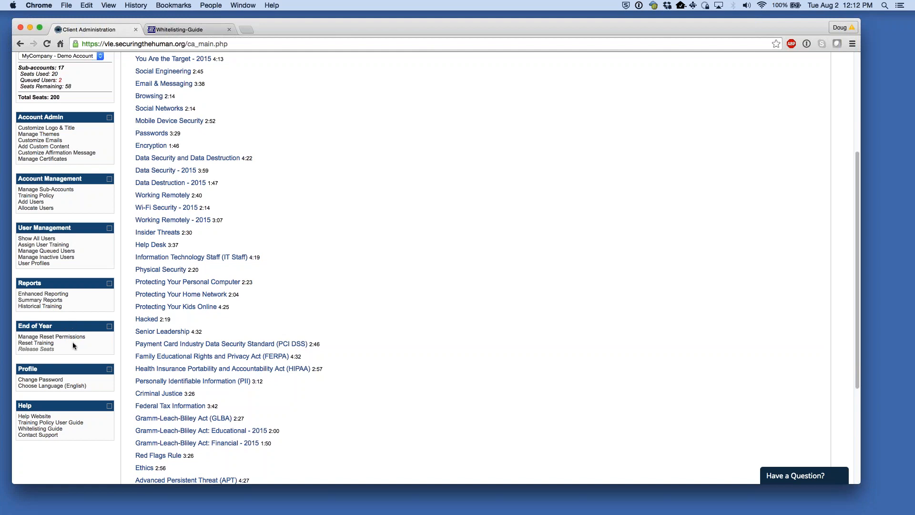
drag(55, 350, 21, 348)
click(38, 353)
drag(60, 348, 17, 350)
click(68, 348)
- Open Reset Training and tick the first two MyCompany demo users
click(47, 343)
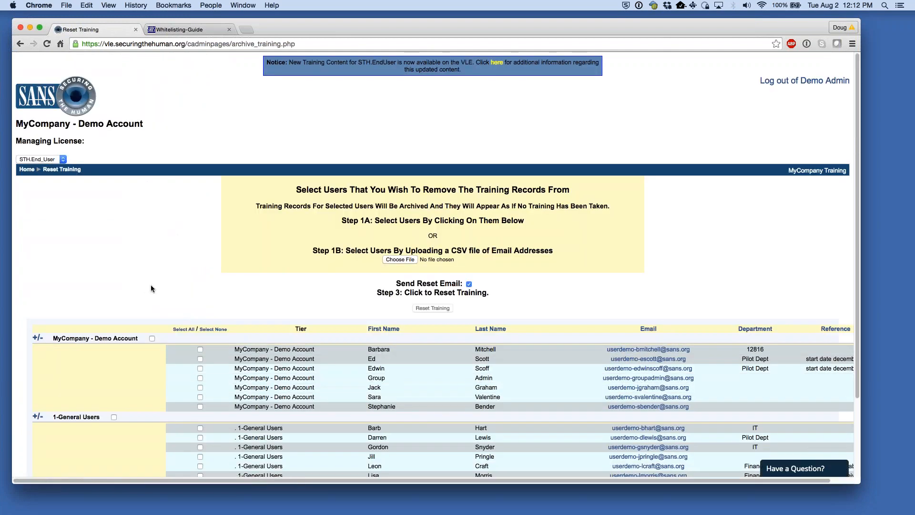
scroll(156, 261, down, 3)
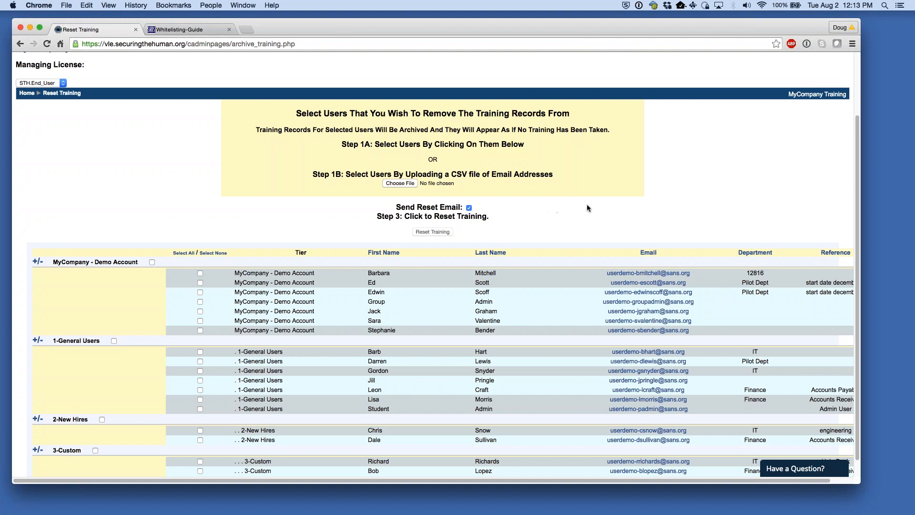
click(200, 273)
click(200, 283)
- Uncheck Send Reset Email without running Reset Training
drag(396, 207, 467, 204)
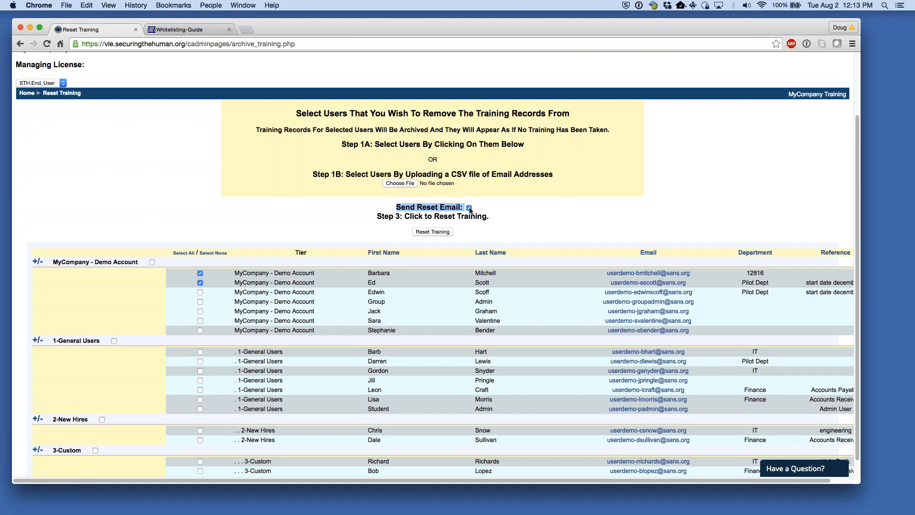
click(469, 208)
click(505, 206)
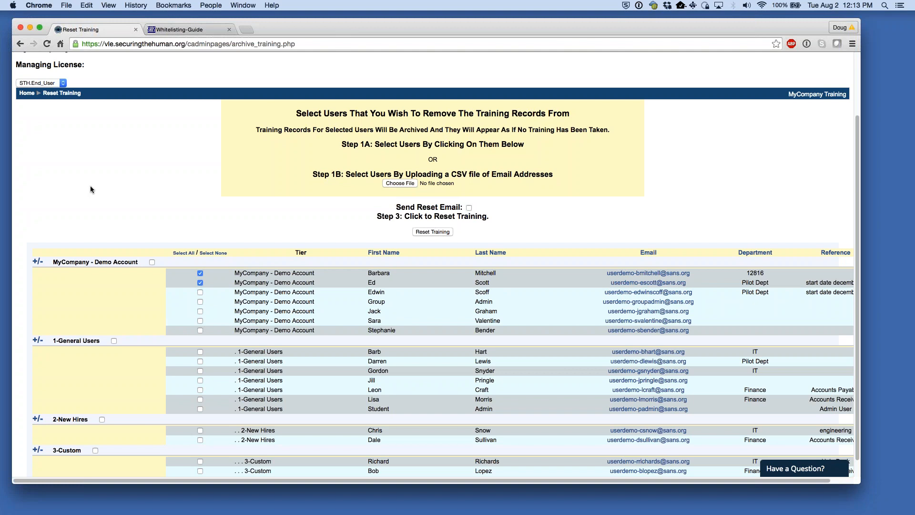
scroll(118, 186, up, 1)
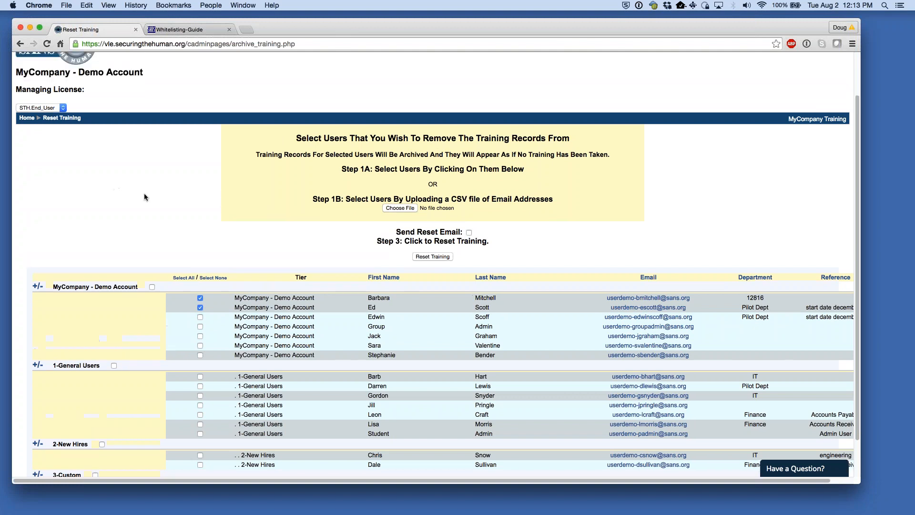
- Go back to the Client Administration home and open its Help Website link in a new tab
click(28, 119)
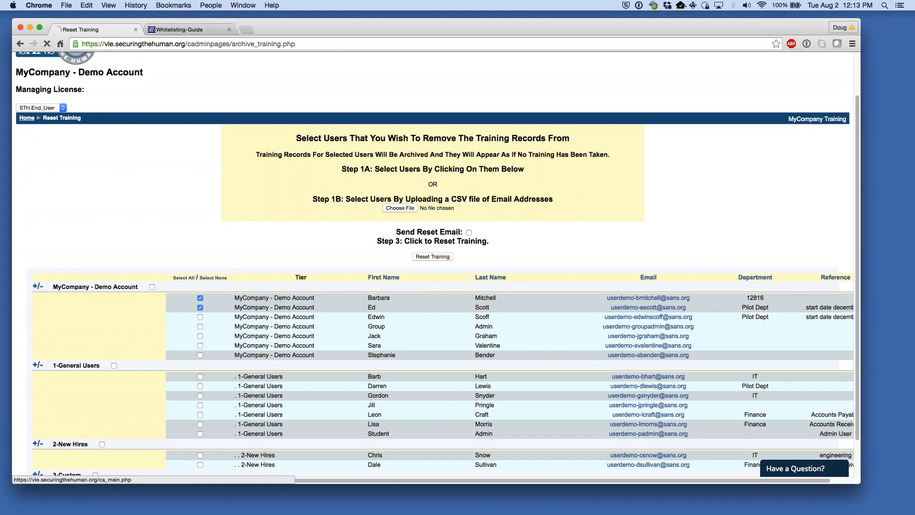
scroll(105, 281, down, 5)
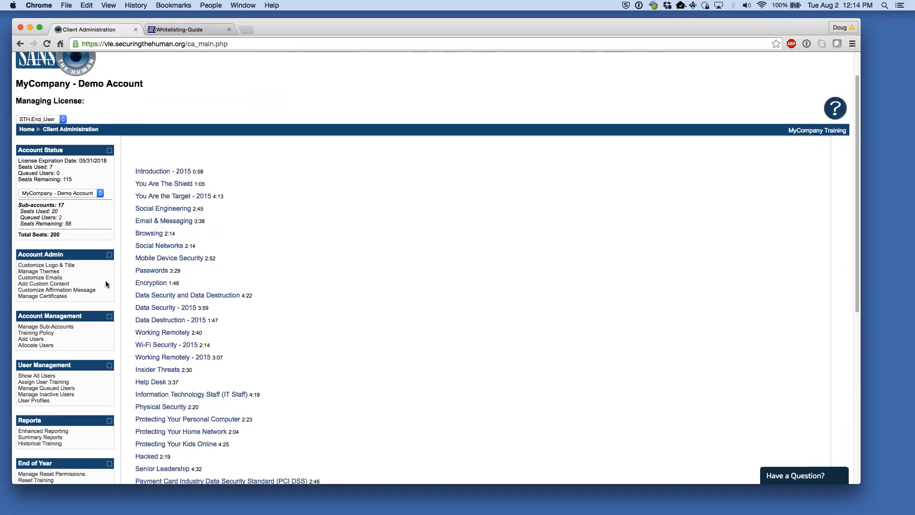
scroll(95, 297, down, 2)
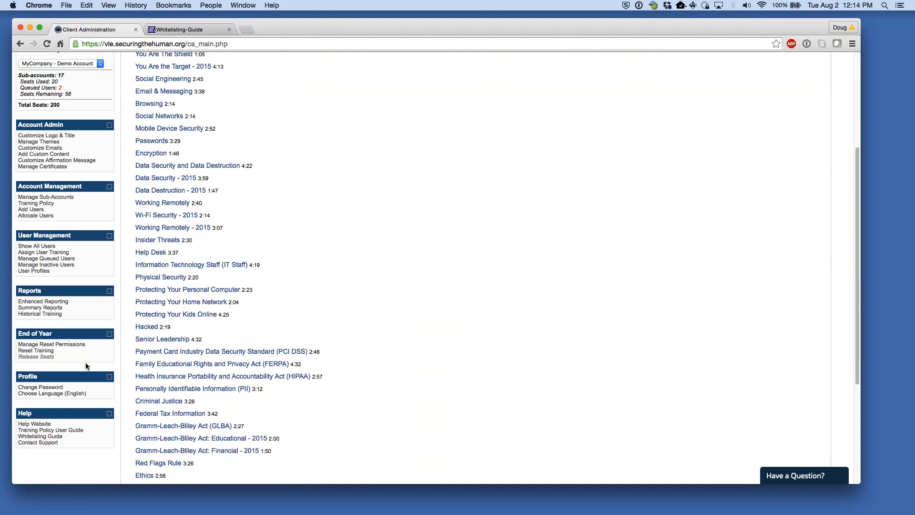
right_click(42, 425)
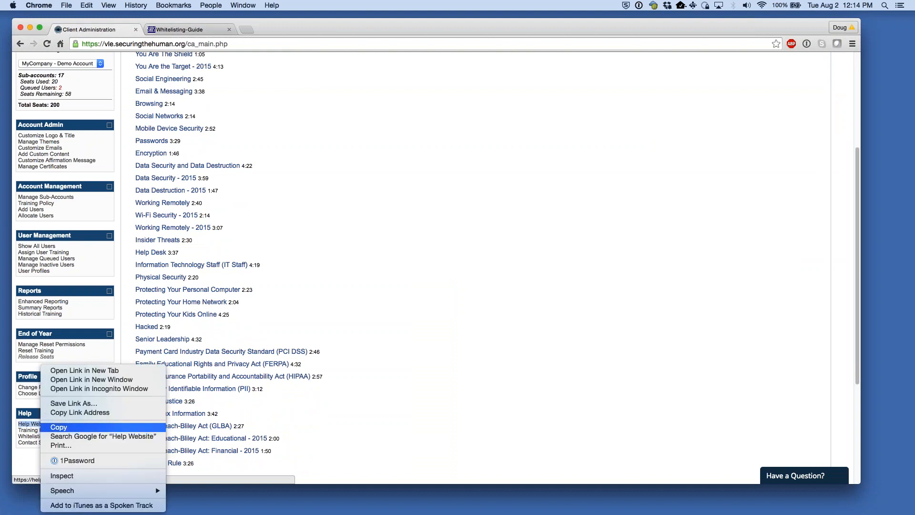
click(71, 370)
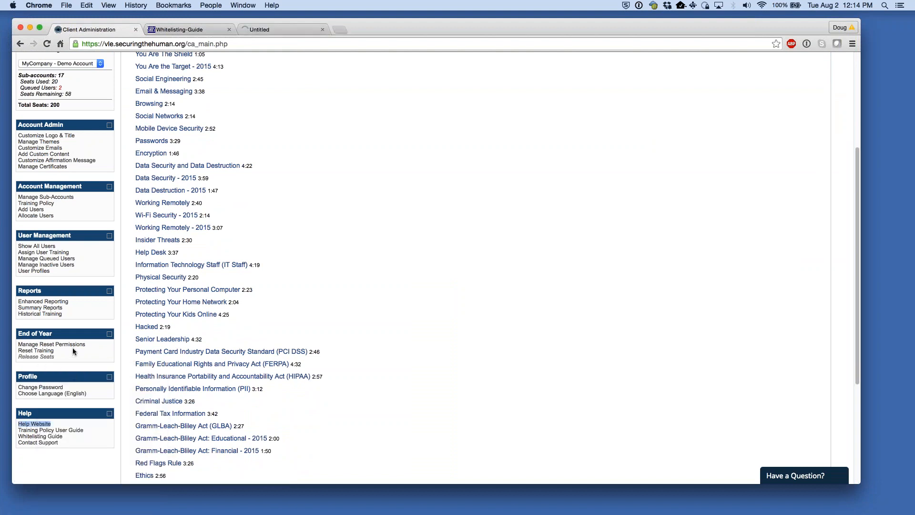
- On the help site, open the STH Self-Service Help Center via the 'Need Help? Get Instant Answers' banner and browse its categories
click(287, 32)
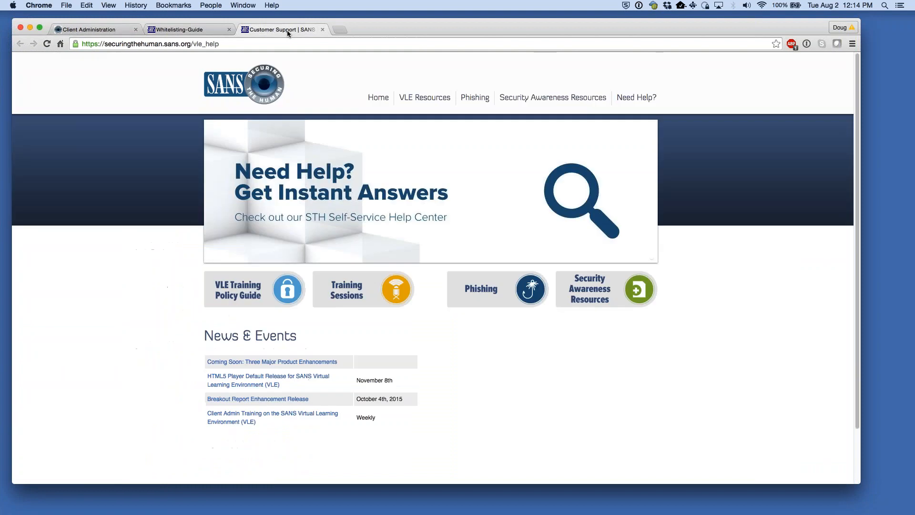
mouse_move(425, 97)
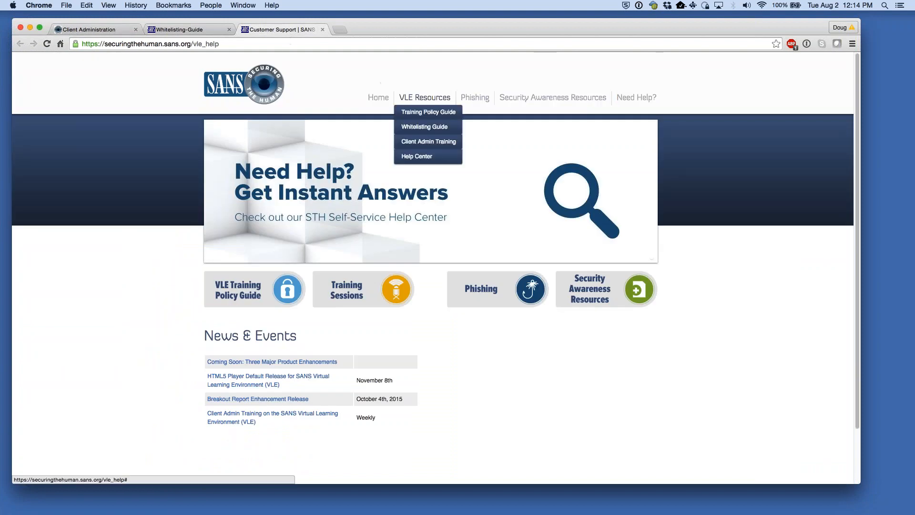
mouse_move(503, 96)
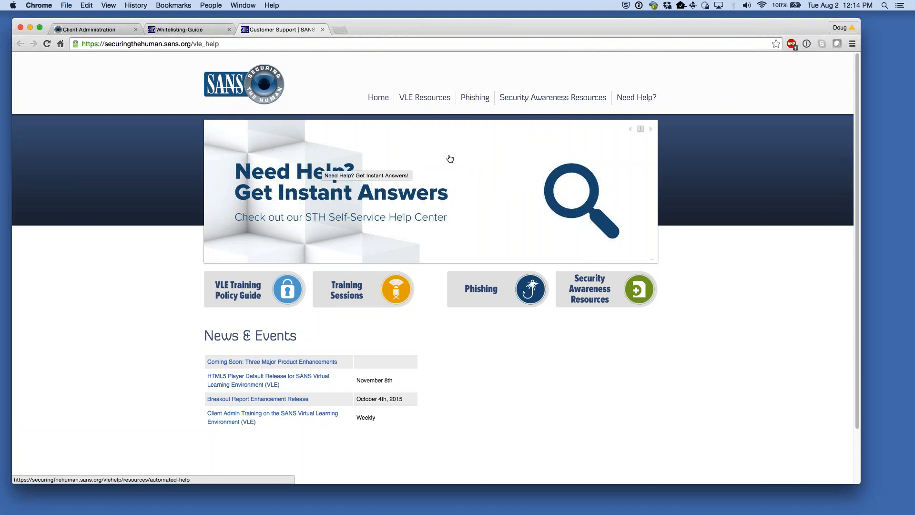
click(343, 201)
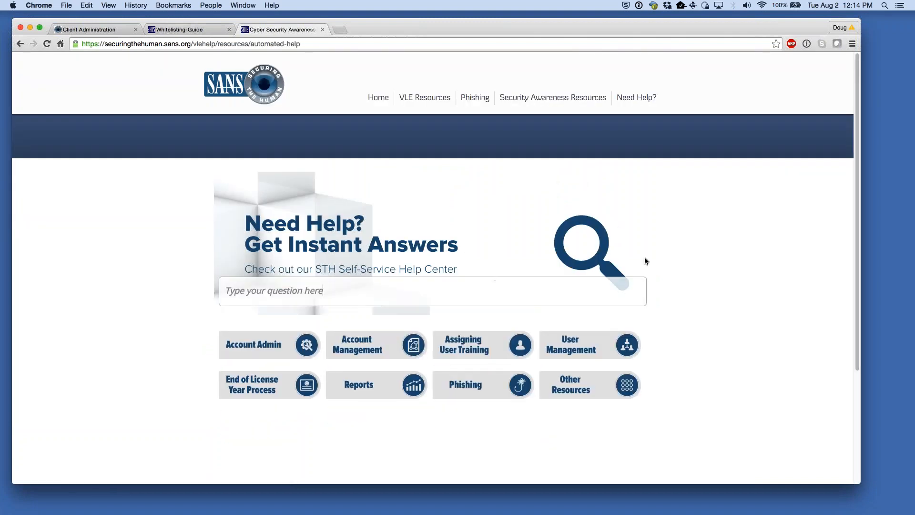
scroll(776, 255, down, 2)
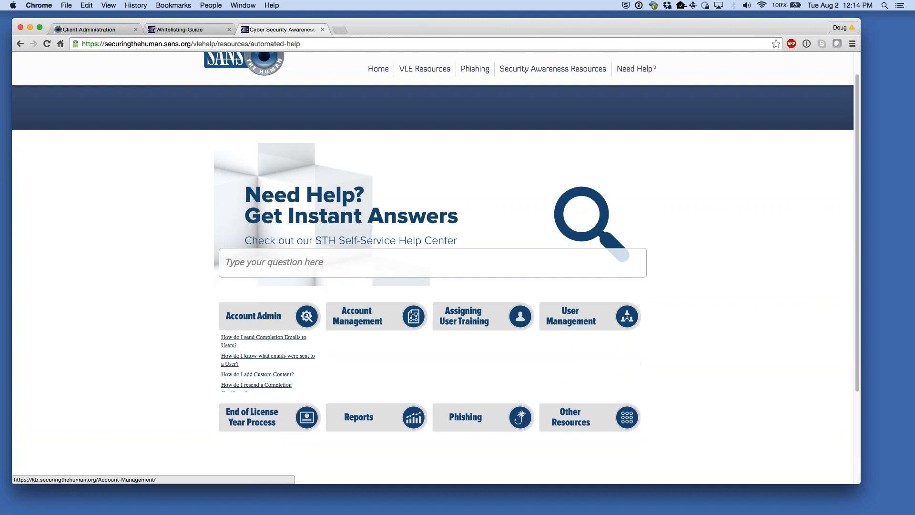
mouse_move(266, 319)
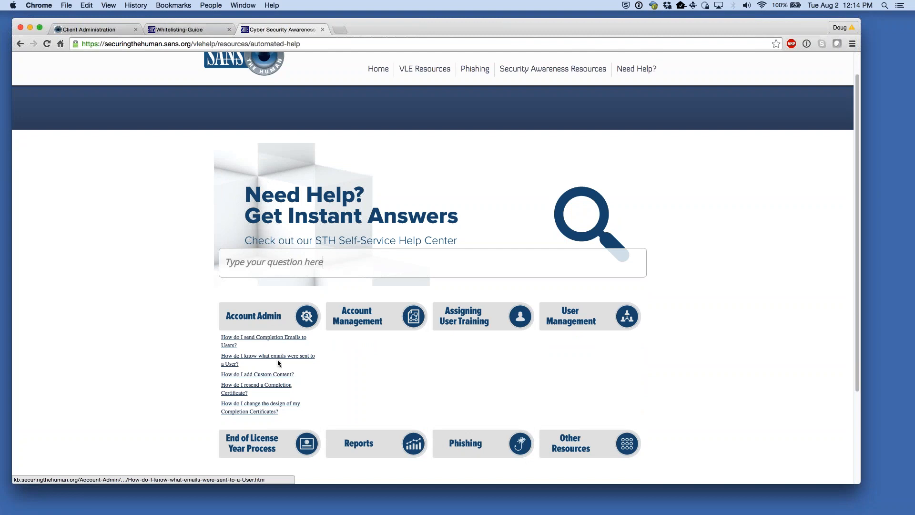
mouse_move(364, 353)
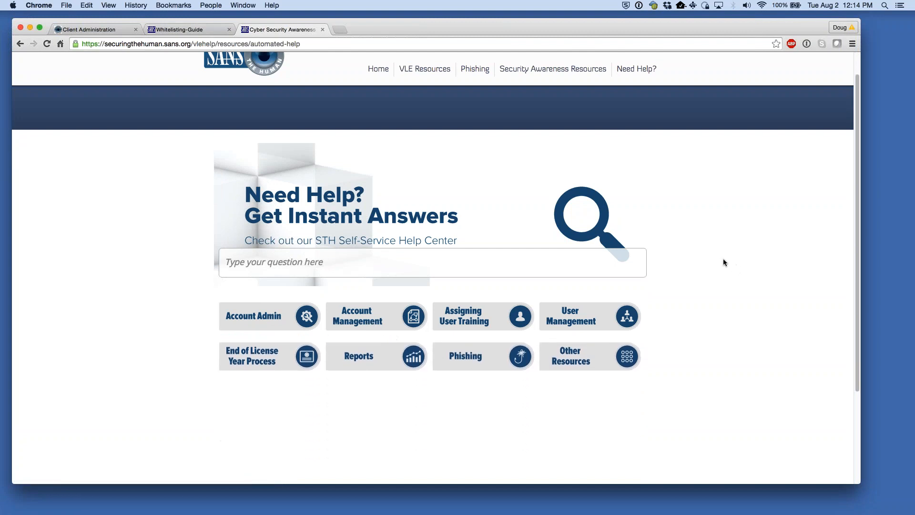
- On Client Administration, ask instant answers 'what do i whitelist' and open the whitelisting guide suggestion
click(96, 30)
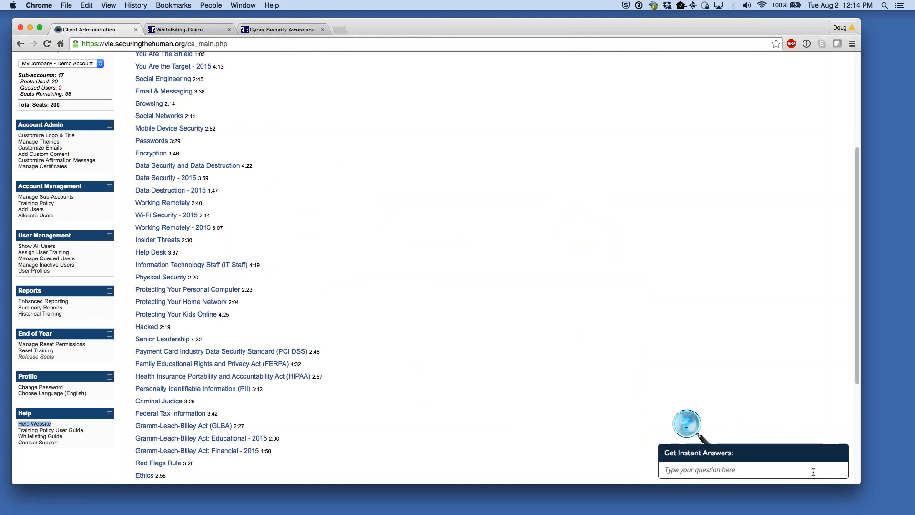
click(805, 470)
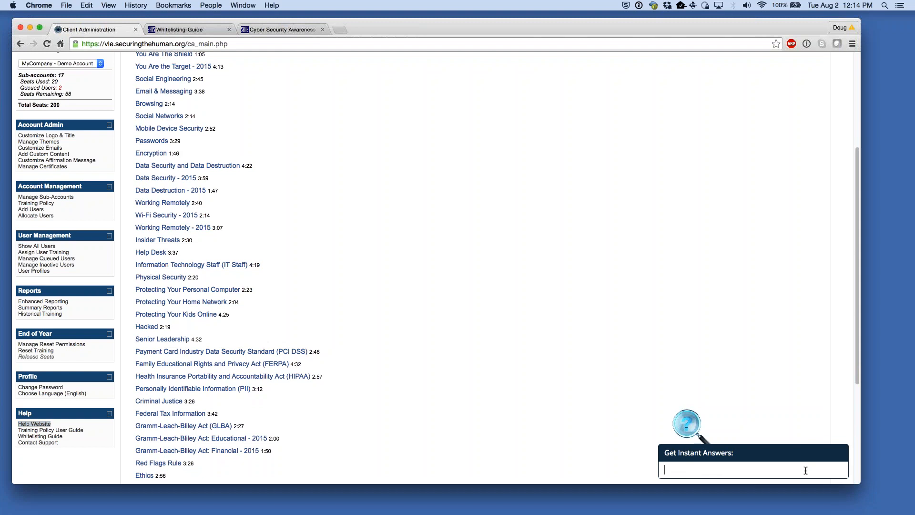
text(what do i )
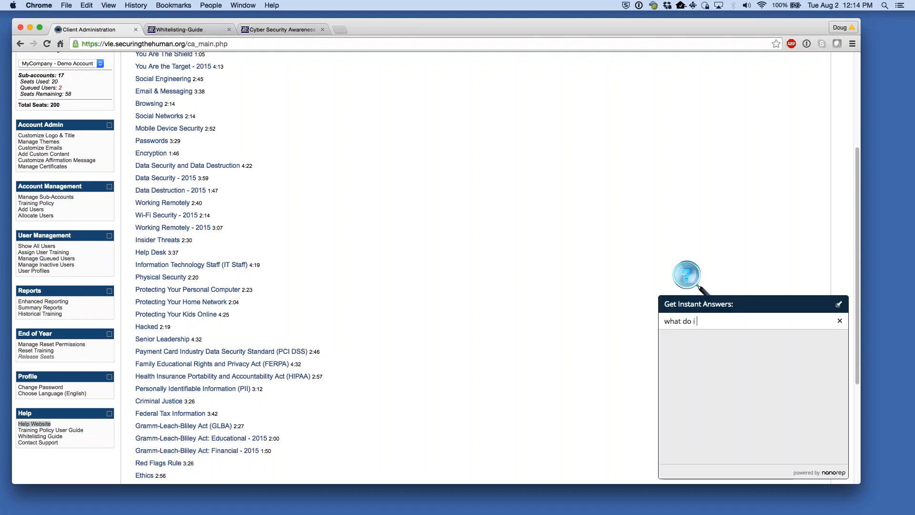
text(whitelist)
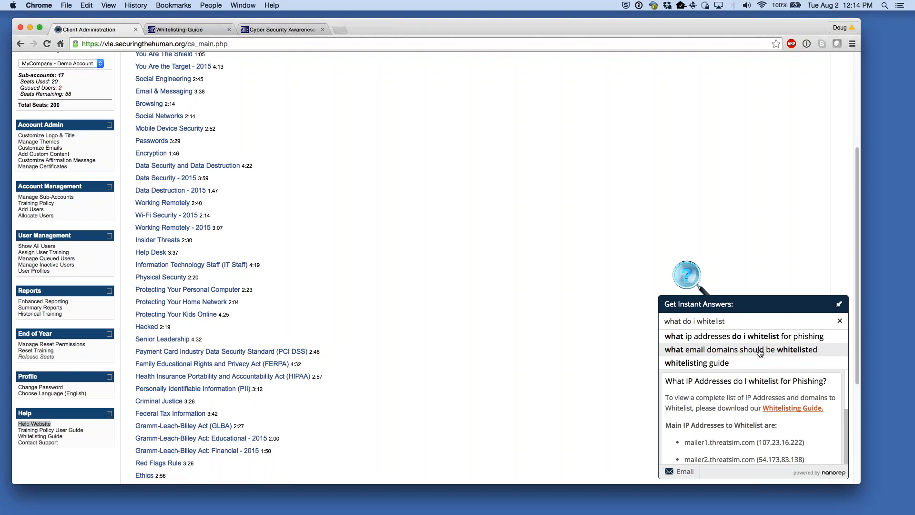
click(739, 363)
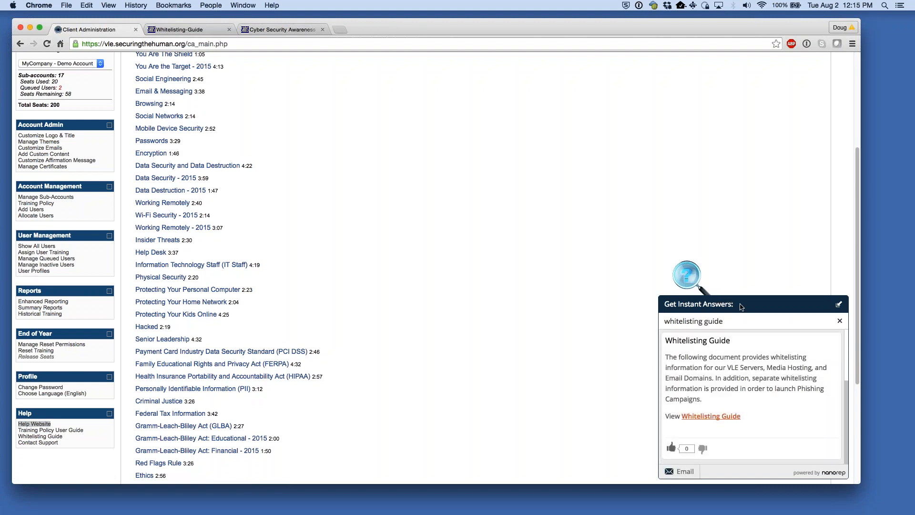
drag(681, 359, 684, 360)
- Open and cancel the support email form, then minimize the instant answers widget to show the module list
click(681, 471)
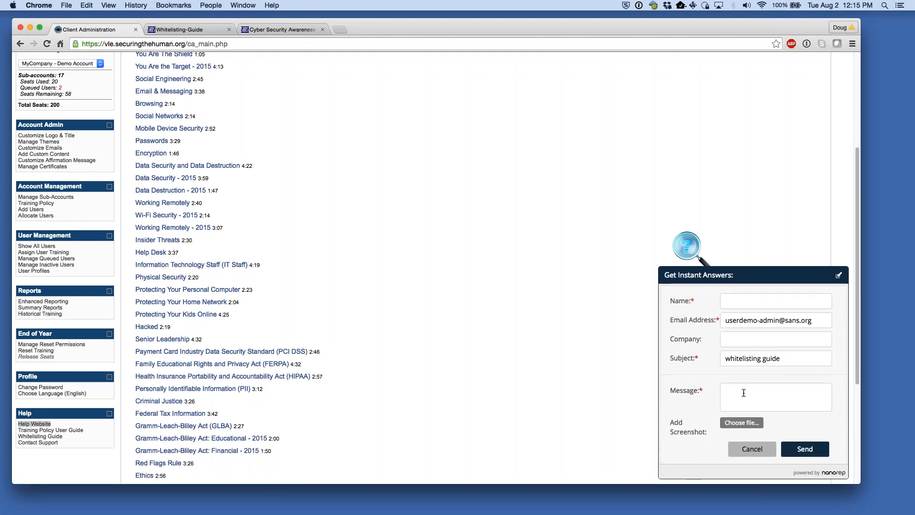
click(752, 449)
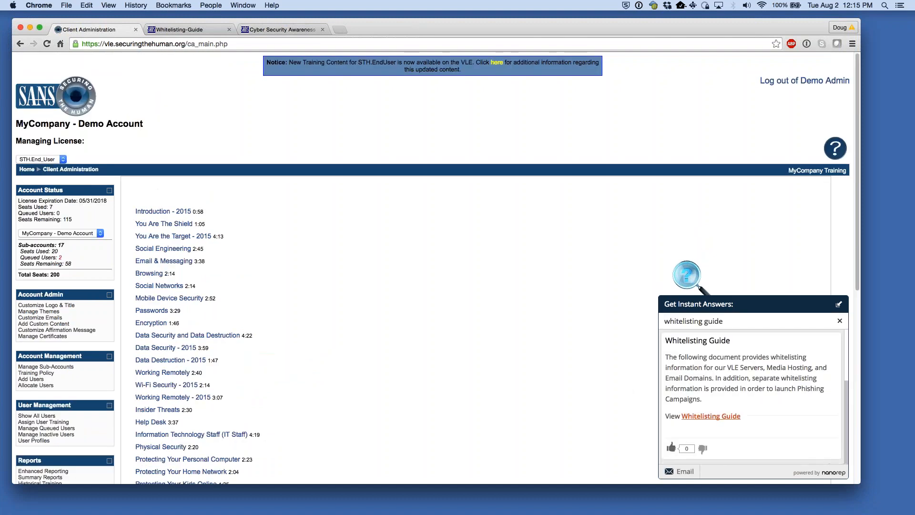
click(839, 304)
scroll(385, 271, down, 3)
scroll(385, 275, down, 5)
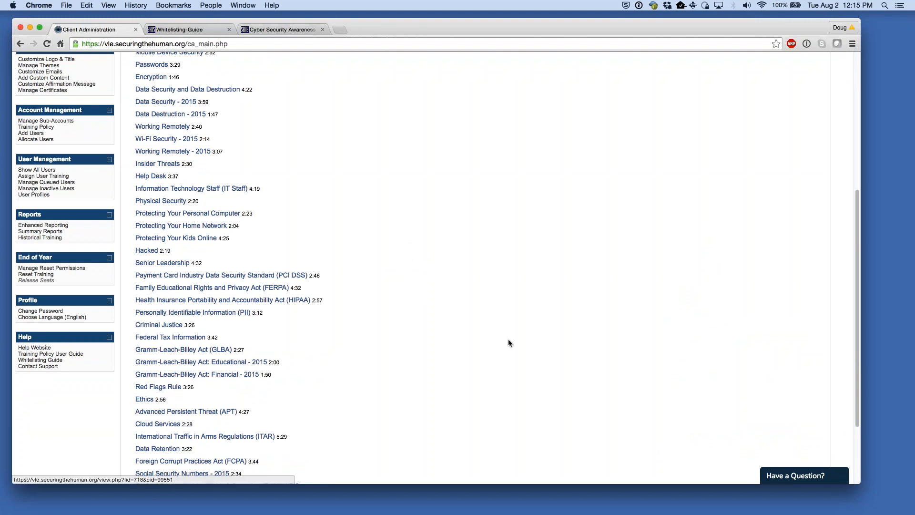
scroll(538, 339, up, 2)
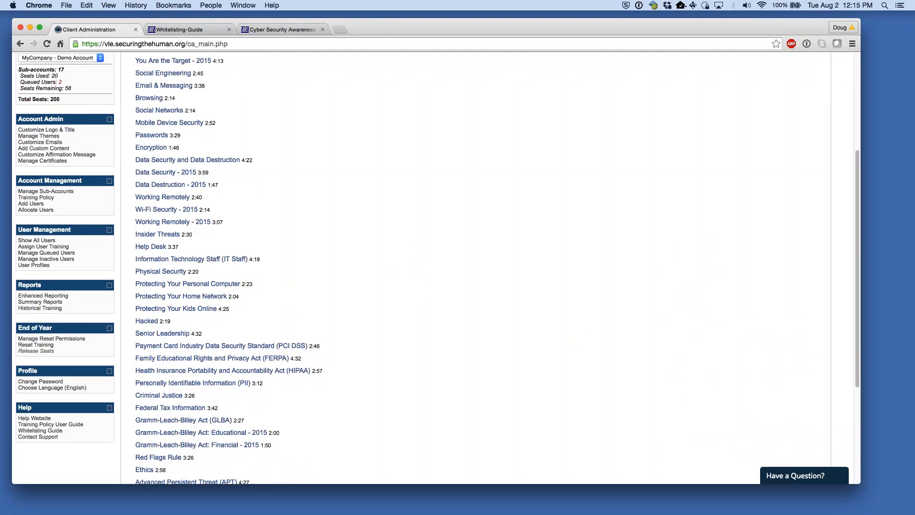